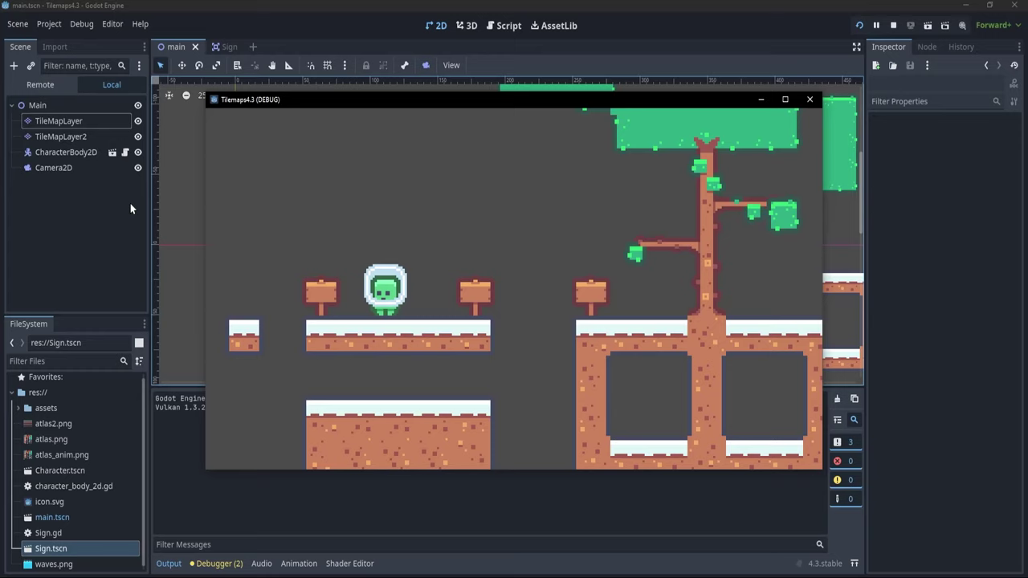
# - Play-test the game, walking the character left and right between the signs and jumping the gap
pyautogui.press('Left')
pyautogui.press('Right')
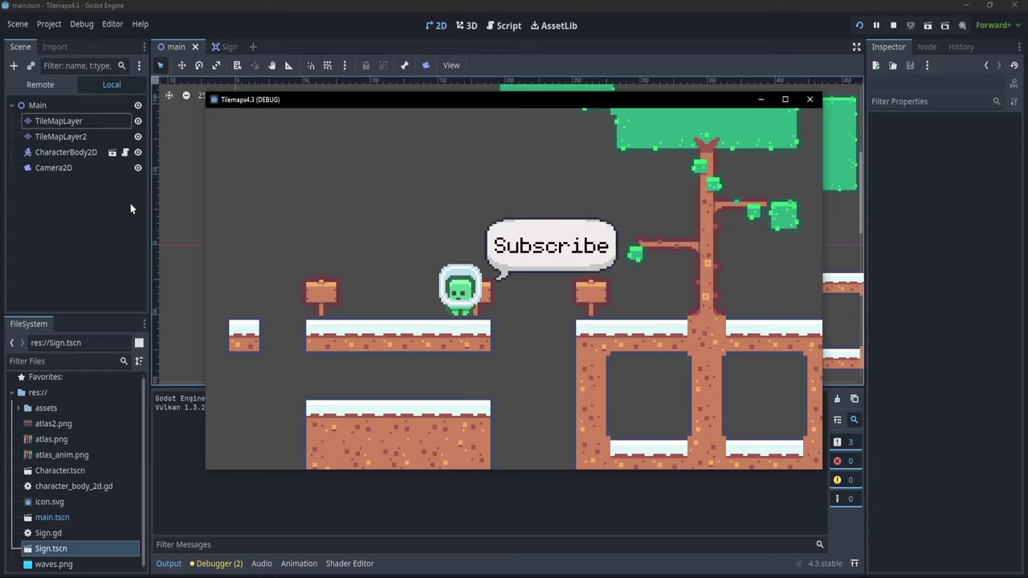
pyautogui.press('Right')
pyautogui.press('space')
pyautogui.press('Left')
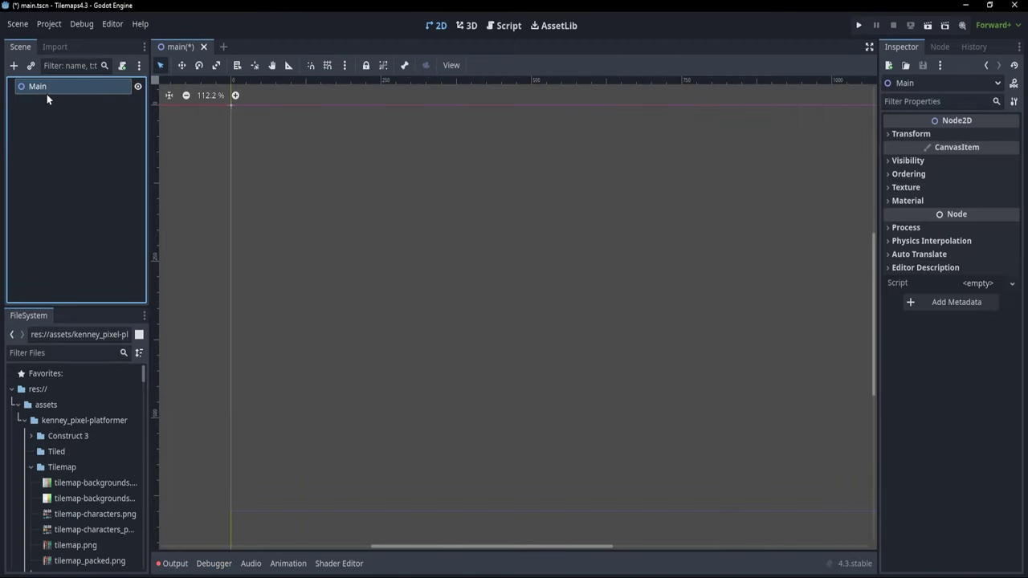
# - Add a TileMapLayer node as a child of the Main node
pyautogui.rightClick(41, 90)
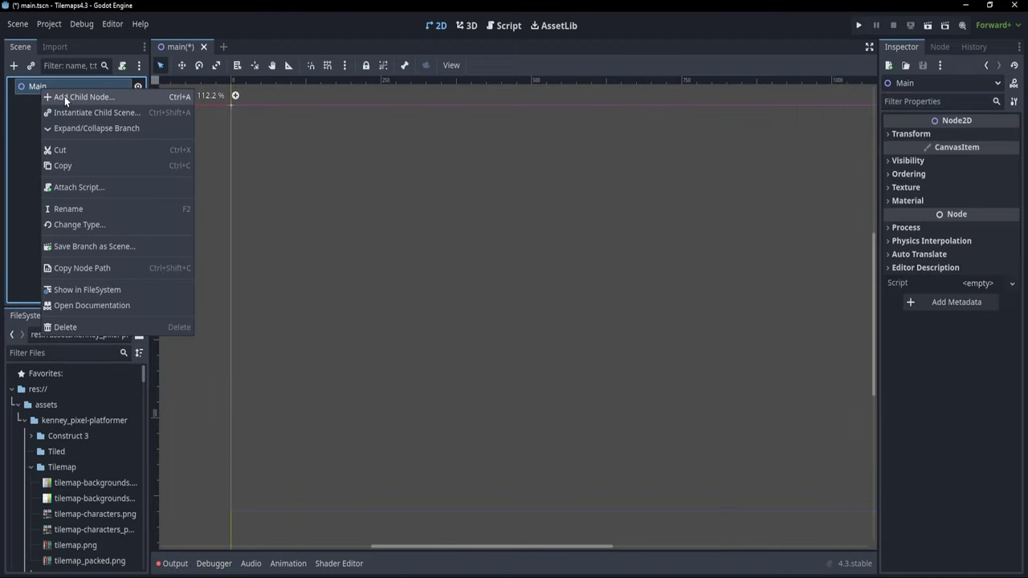
pyautogui.click(64, 97)
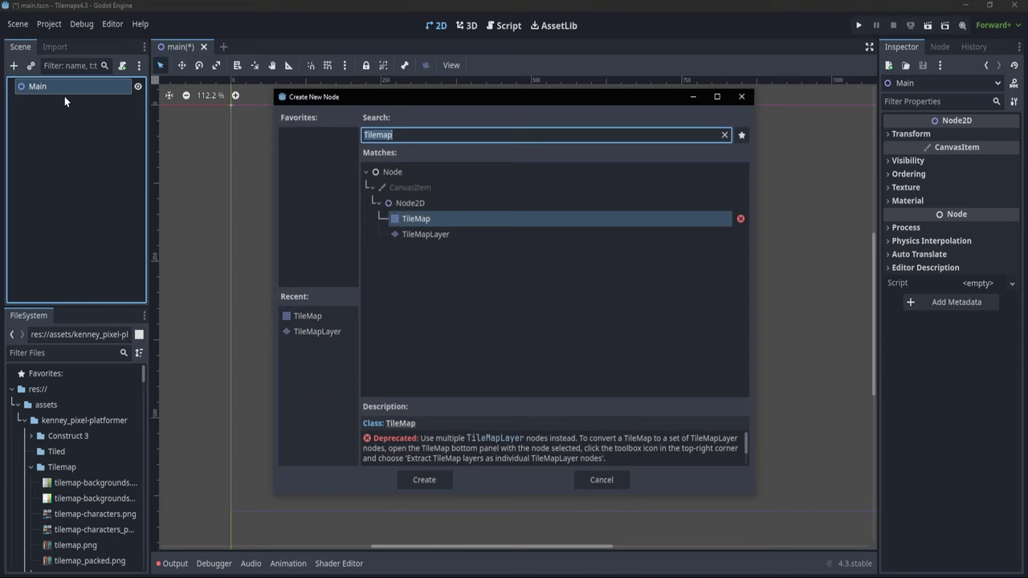
pyautogui.click(421, 235)
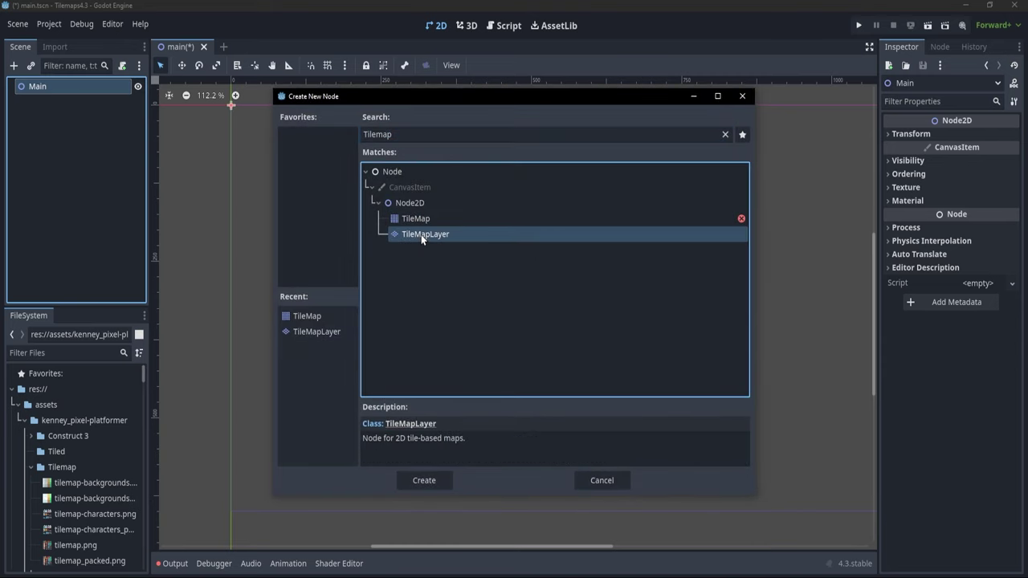
pyautogui.click(424, 481)
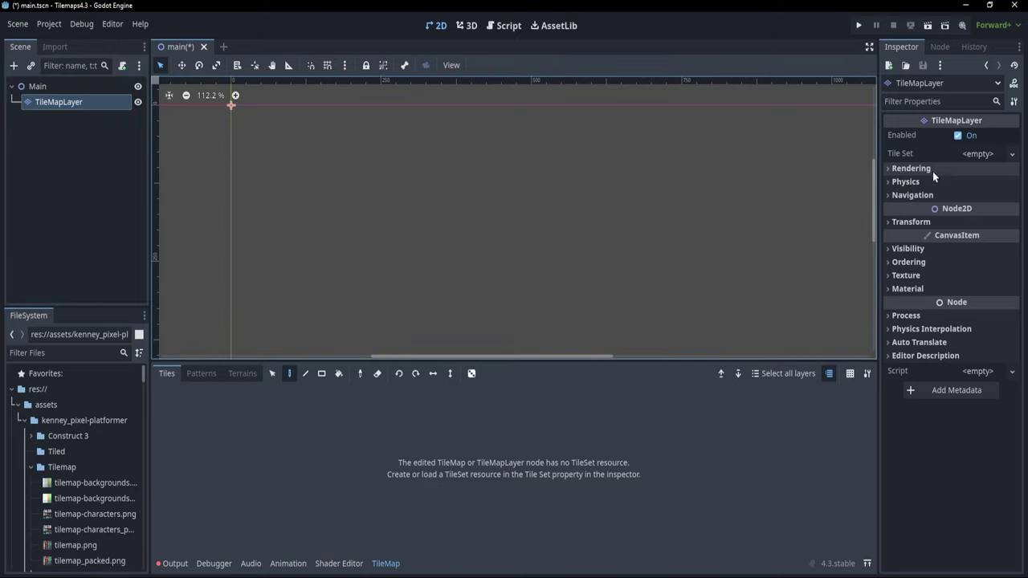
# - Give the TileMapLayer a new TileSet with 18 × 18 px tiles and show the TileSet editor
pyautogui.click(970, 154)
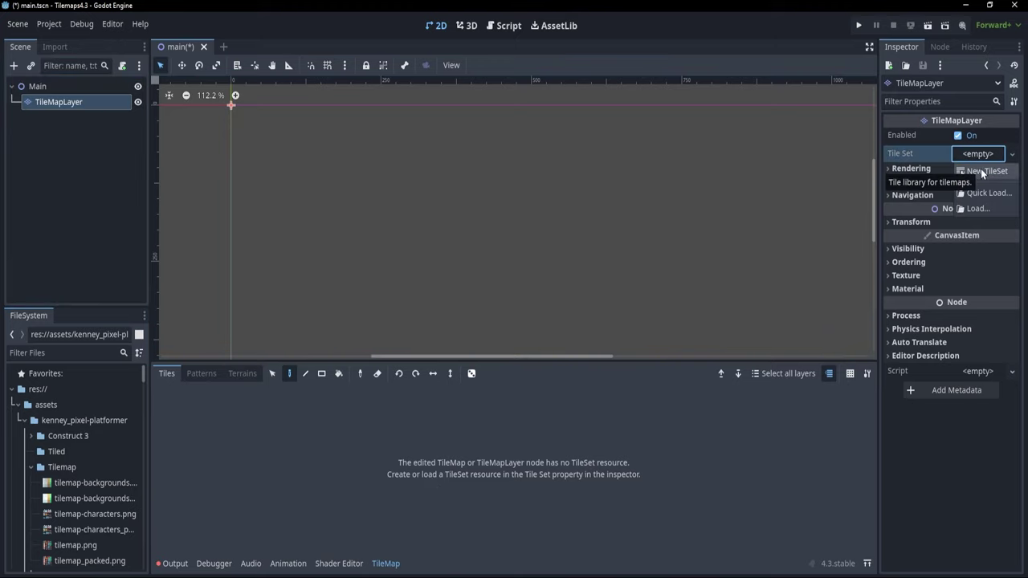
pyautogui.click(981, 170)
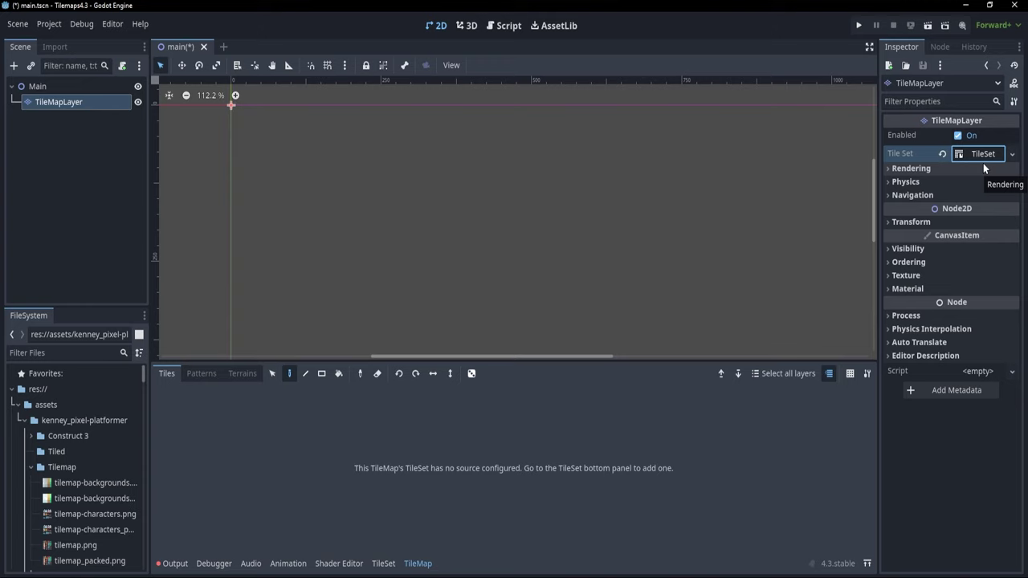
pyautogui.click(980, 156)
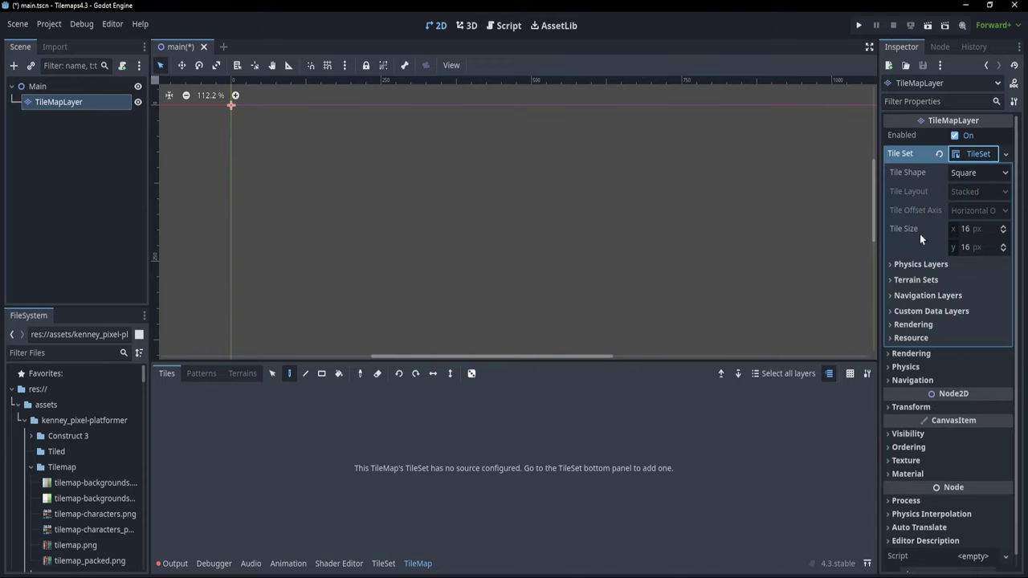
pyautogui.click(980, 228)
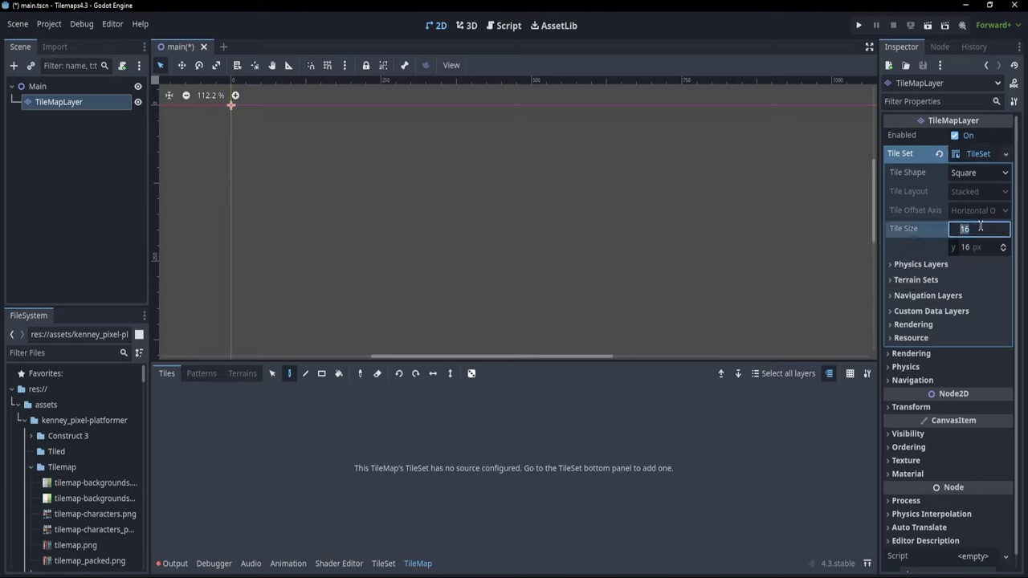
pyautogui.write('18')
pyautogui.press('Tab')
pyautogui.write('18')
pyautogui.press('Tab')
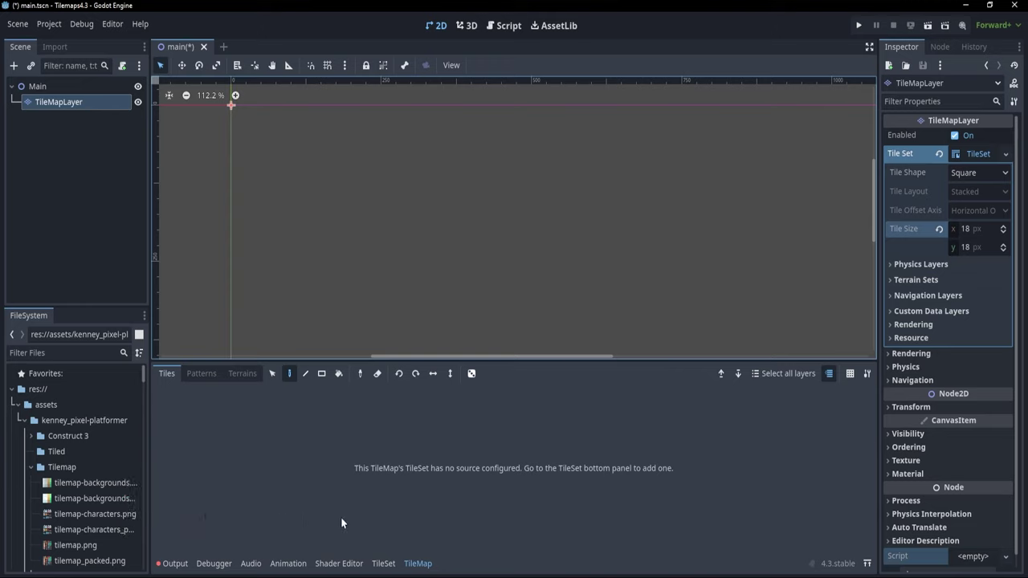
pyautogui.click(383, 563)
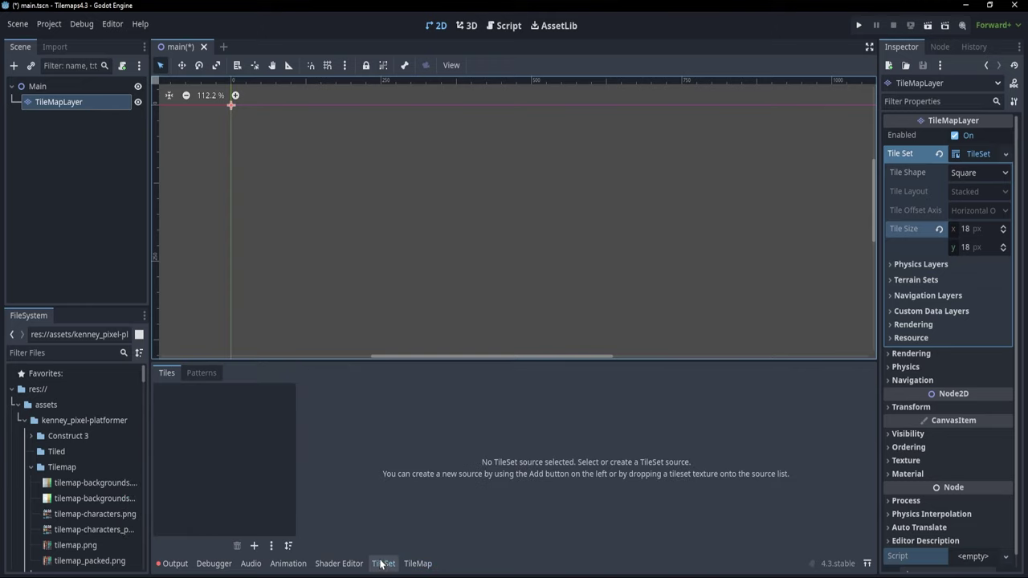
# - Add tilemap.png as an atlas source and auto-create tiles across the whole atlas
pyautogui.click(255, 545)
pyautogui.click(258, 553)
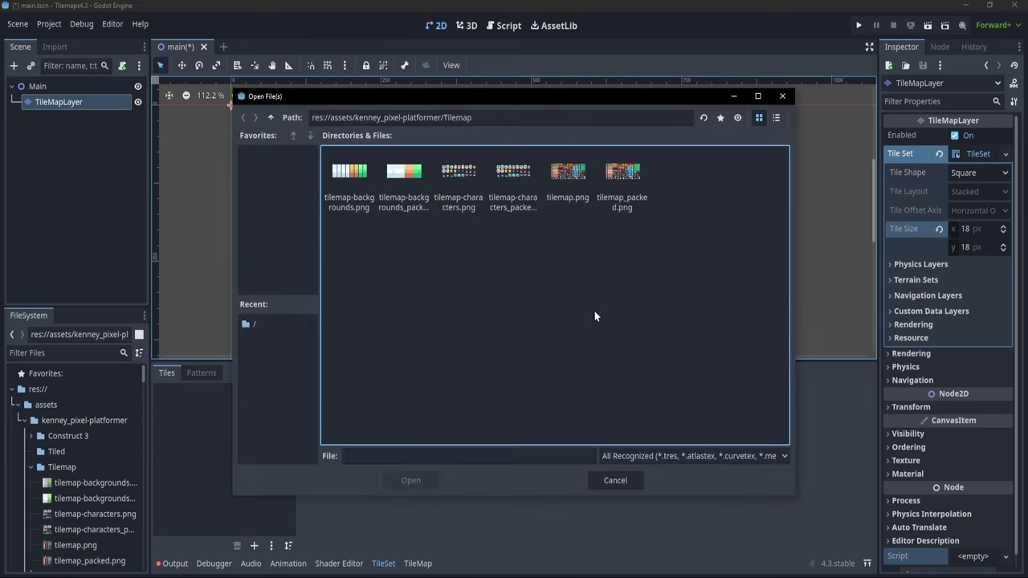
pyautogui.click(566, 177)
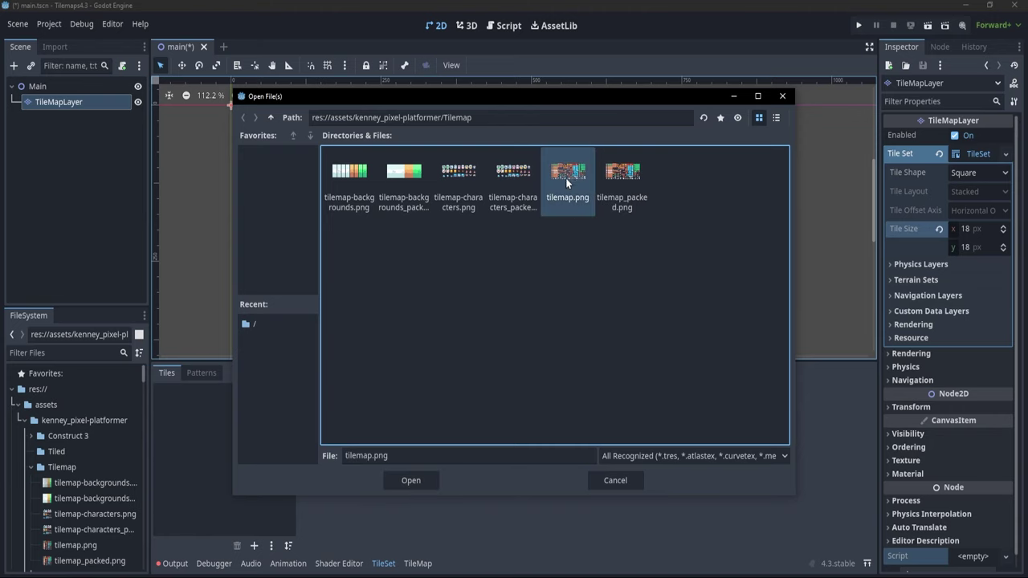
pyautogui.click(423, 483)
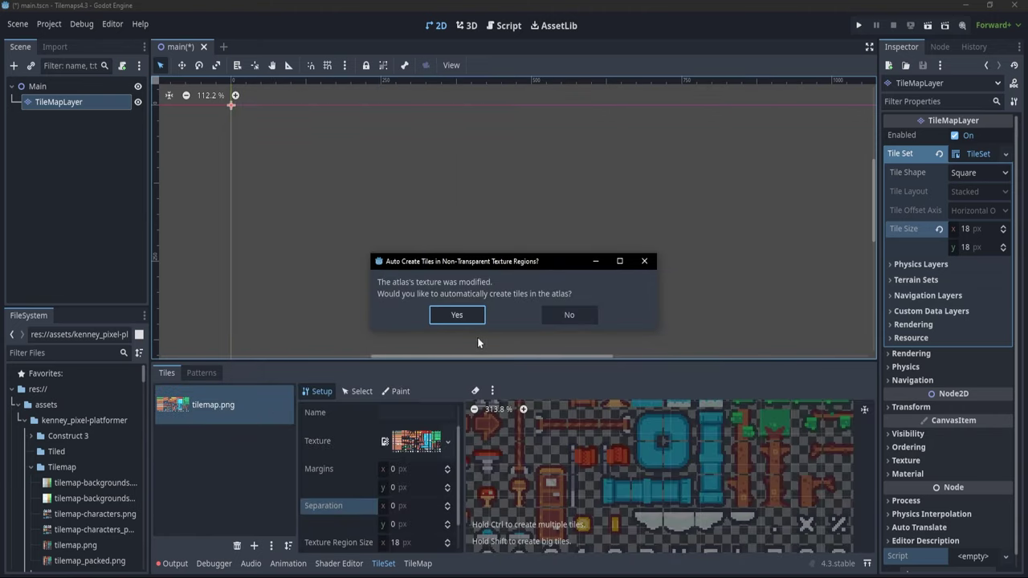
pyautogui.click(453, 316)
# - Set the atlas tile separation to 1 px horizontally and vertically so tiles align
pyautogui.scroll(-2, 532, 478)
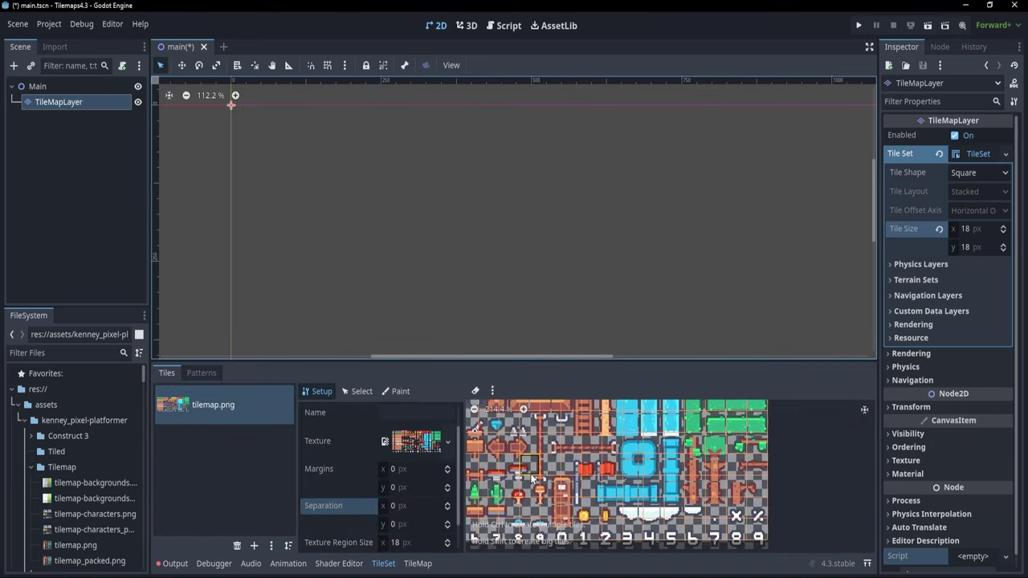
pyautogui.scroll(4, 532, 479)
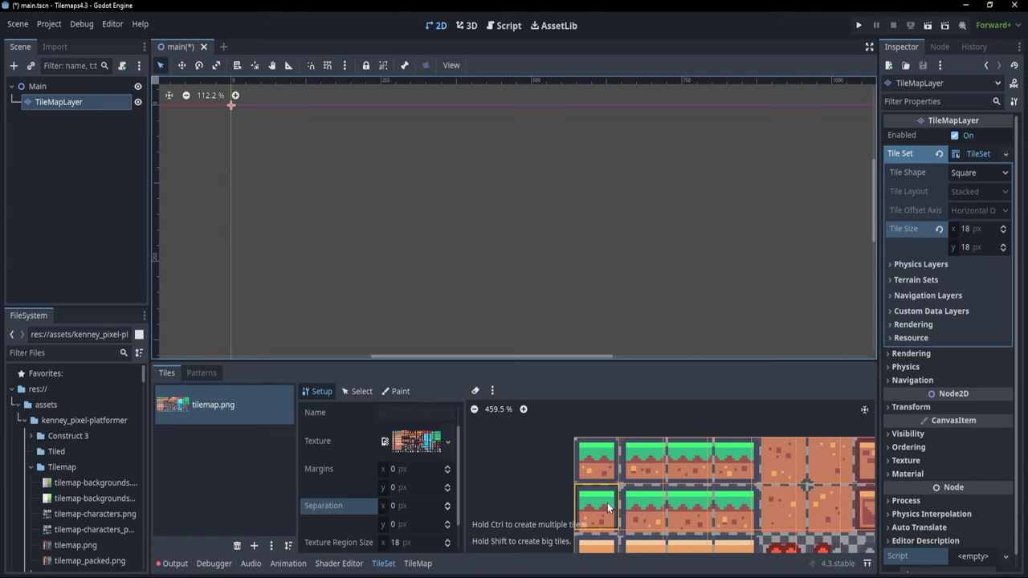
pyautogui.scroll(5, 622, 468)
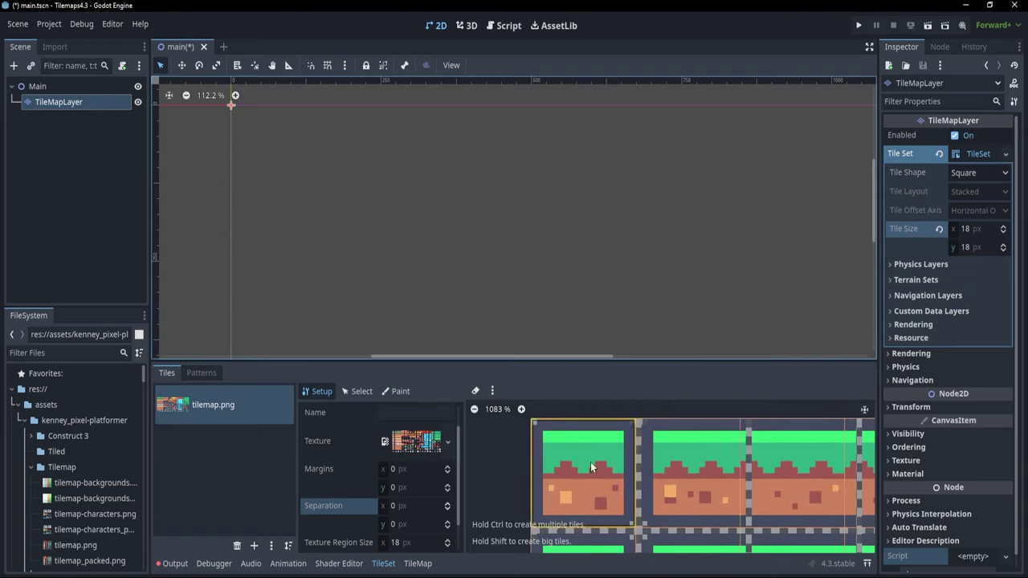
pyautogui.moveTo(636, 464); pyautogui.dragTo(634, 442, button='middle')
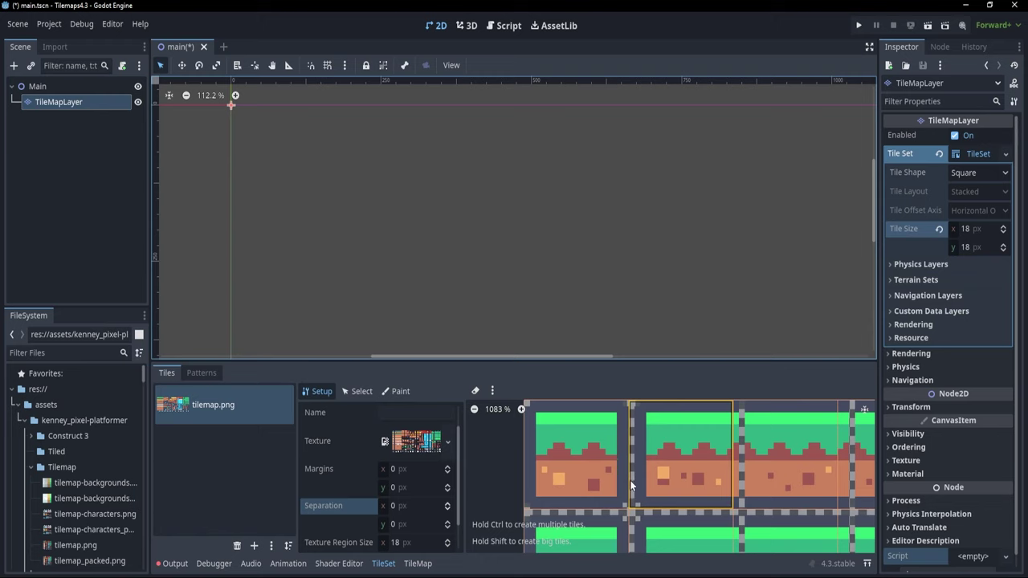
pyautogui.scroll(-2, 614, 441)
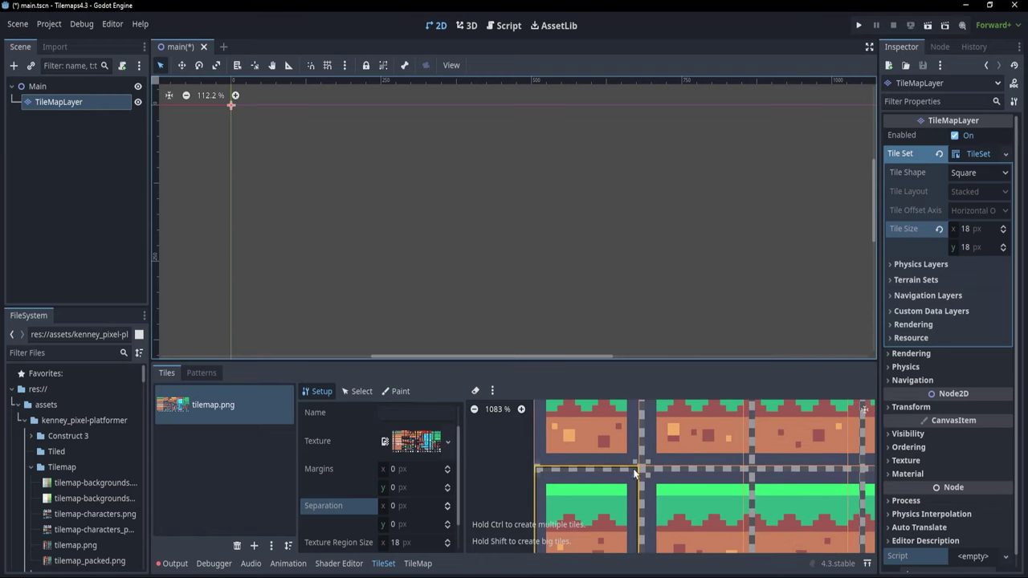
pyautogui.scroll(-3, 632, 469)
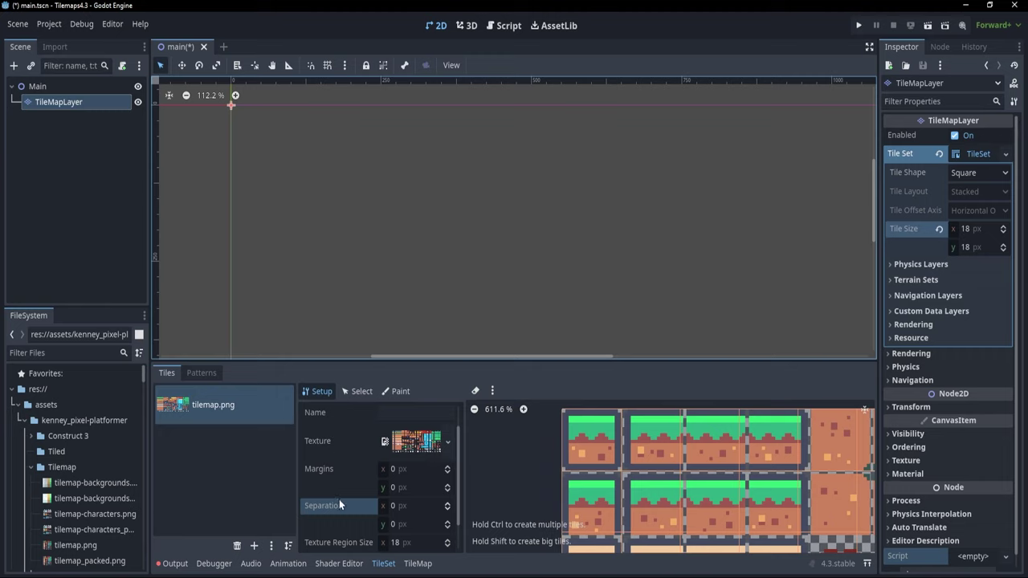
pyautogui.click(447, 505)
pyautogui.click(448, 522)
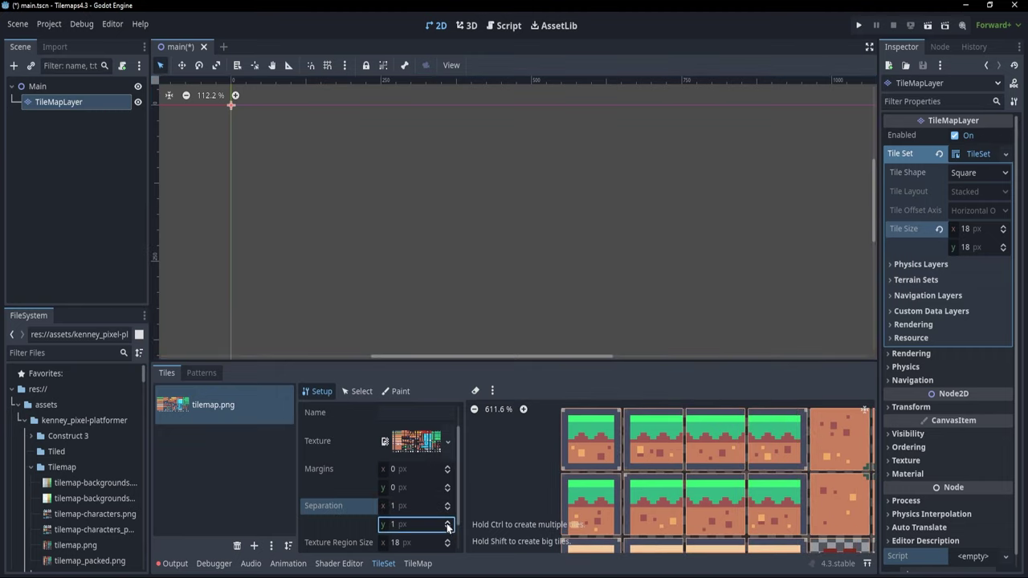
pyautogui.scroll(-6, 735, 508)
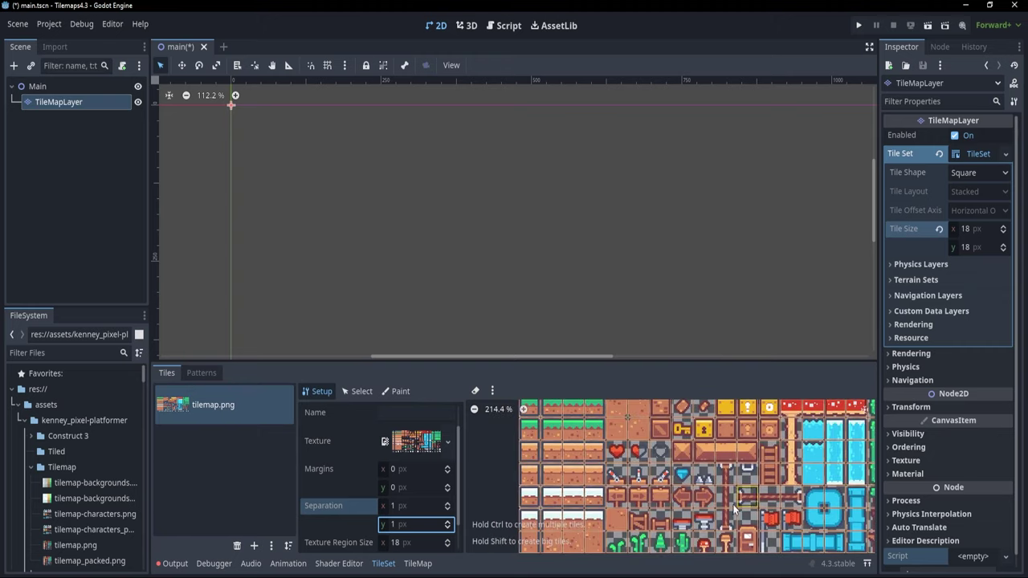
pyautogui.scroll(1, 707, 502)
pyautogui.scroll(-2, 619, 493)
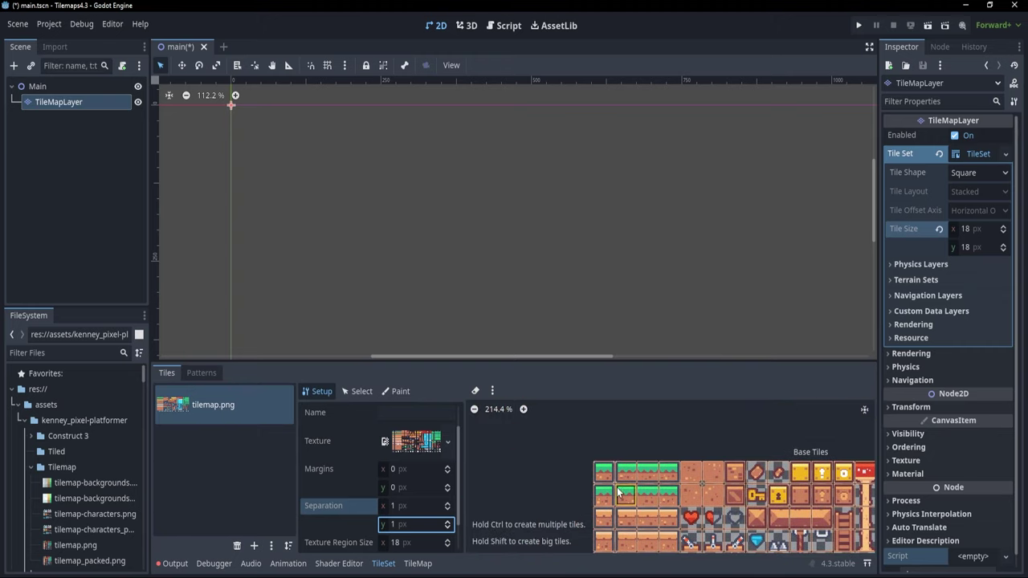
pyautogui.scroll(3, 619, 493)
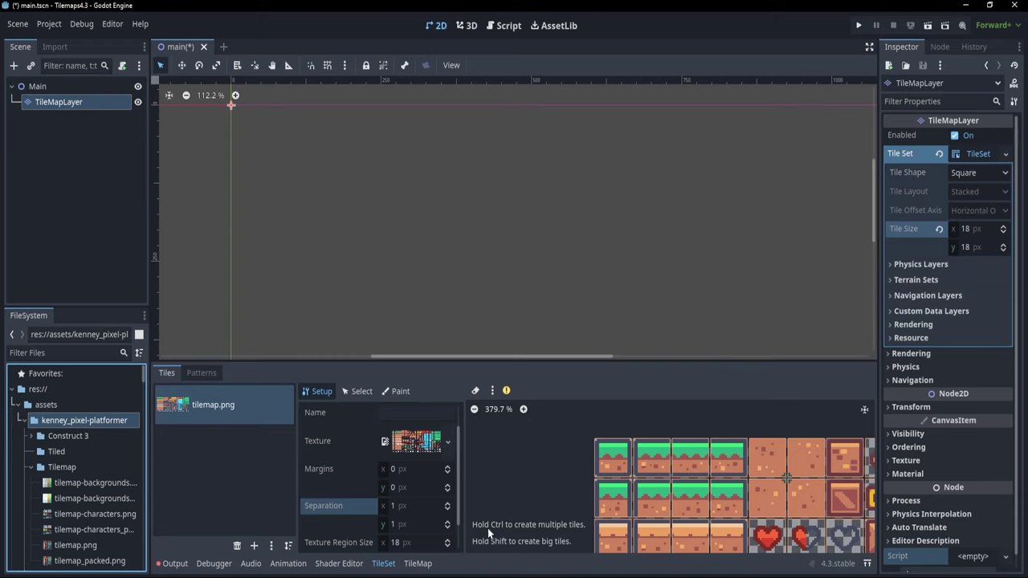
pyautogui.scroll(-4, 136, 482)
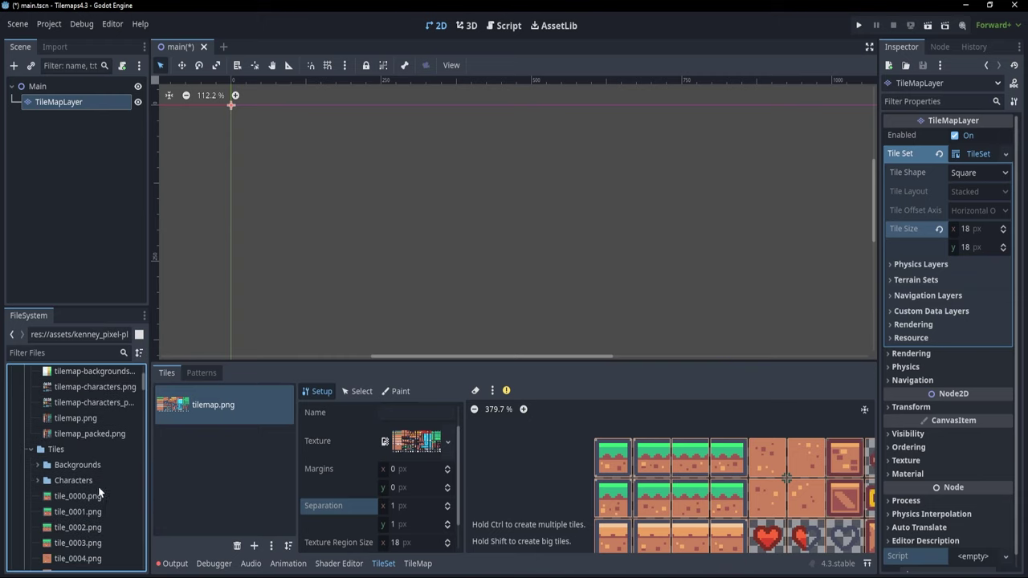
# - Add the single tile images tile_0000.png through tile_0179.png as separate TileSet sources
pyautogui.click(77, 496)
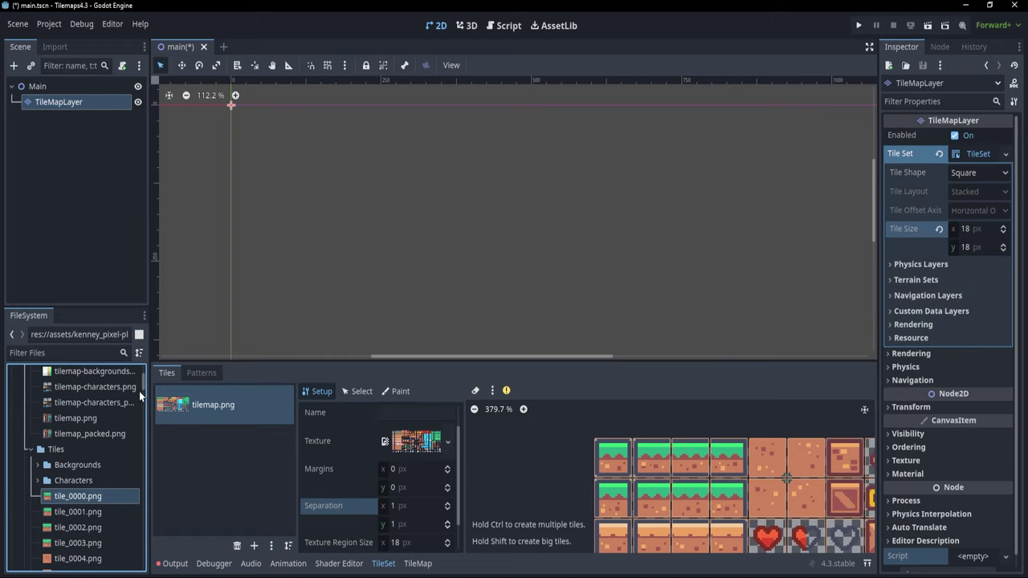
pyautogui.scroll(-3, 139, 392)
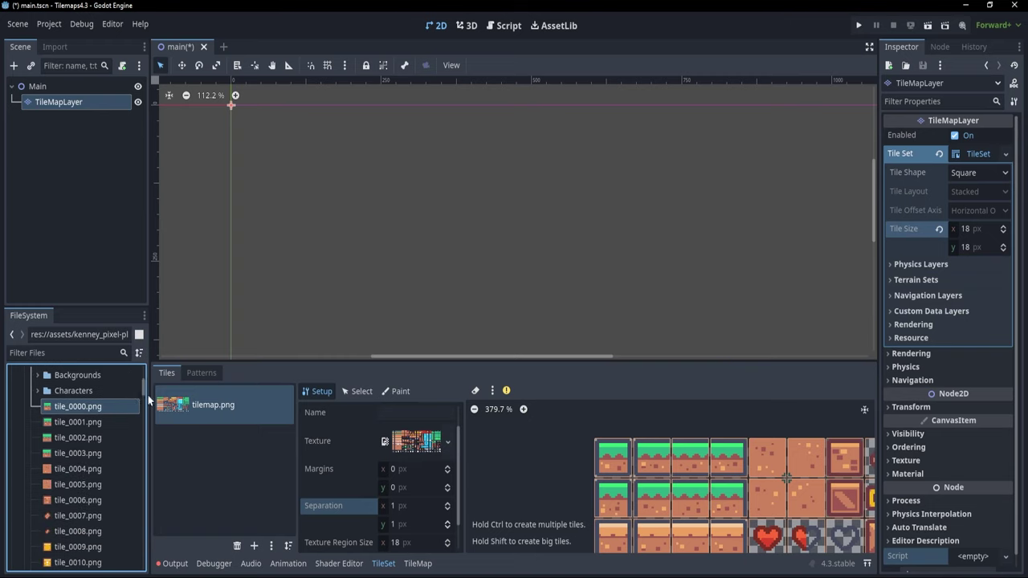
pyautogui.moveTo(148, 399); pyautogui.dragTo(148, 567)
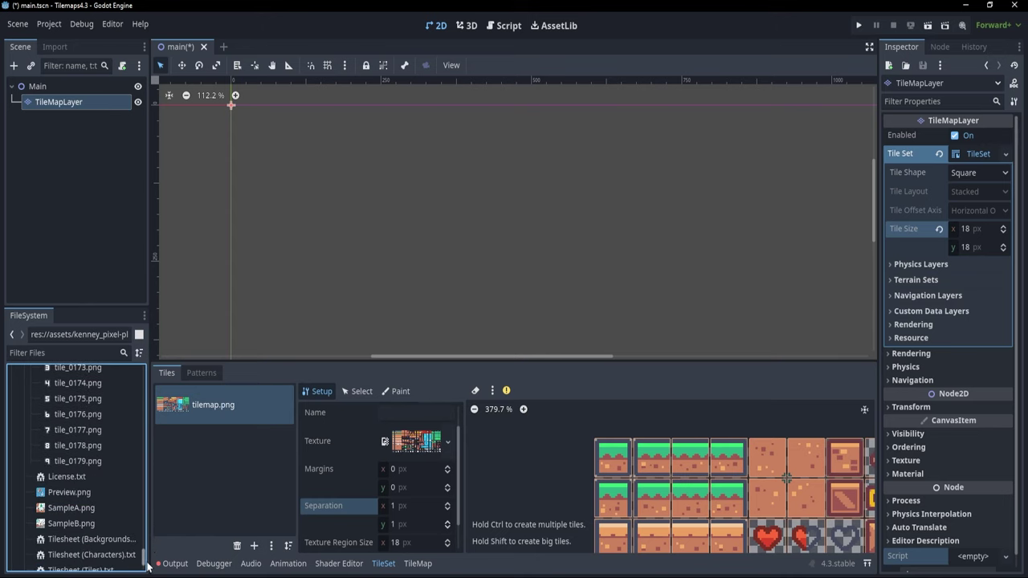
pyautogui.keyDown('shift'); pyautogui.click(87, 459); pyautogui.keyUp('shift')
pyautogui.moveTo(76, 401); pyautogui.dragTo(210, 457)
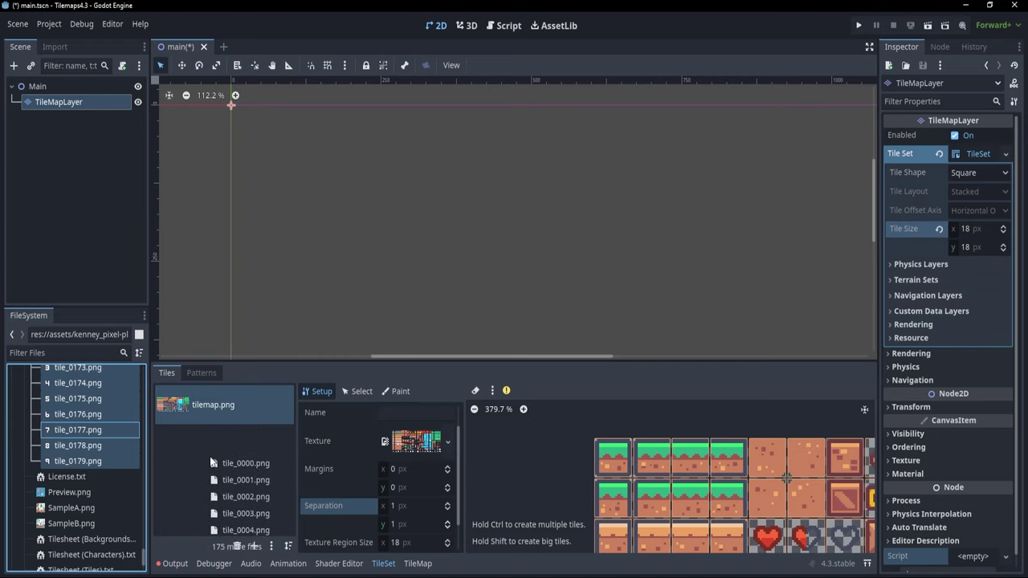
pyautogui.click(460, 319)
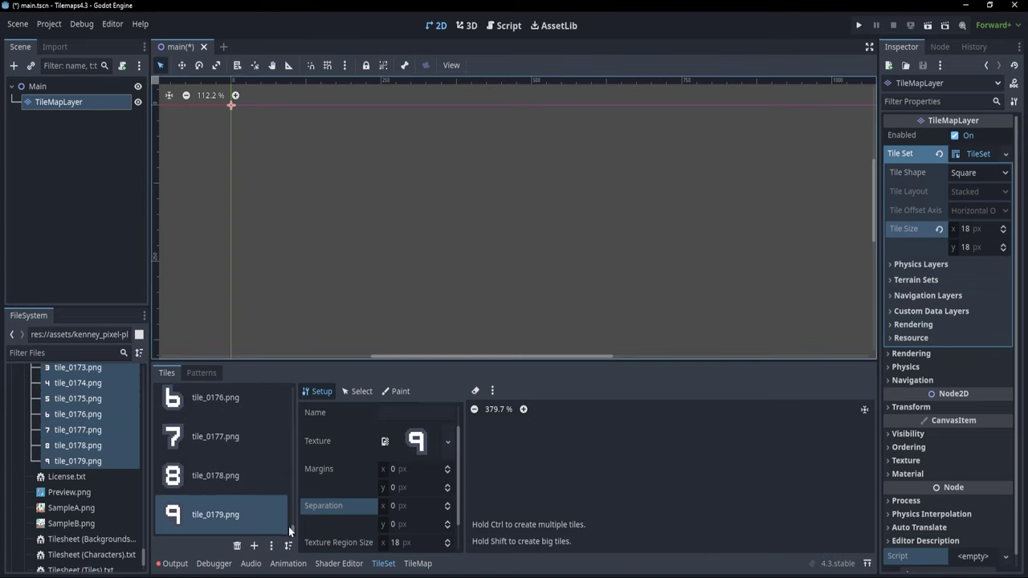
# - Show the tile_0000.png source and bring up the extra source tools menu
pyautogui.moveTo(288, 526); pyautogui.dragTo(286, 380)
pyautogui.scroll(-1, 550, 464)
pyautogui.scroll(-10, 550, 463)
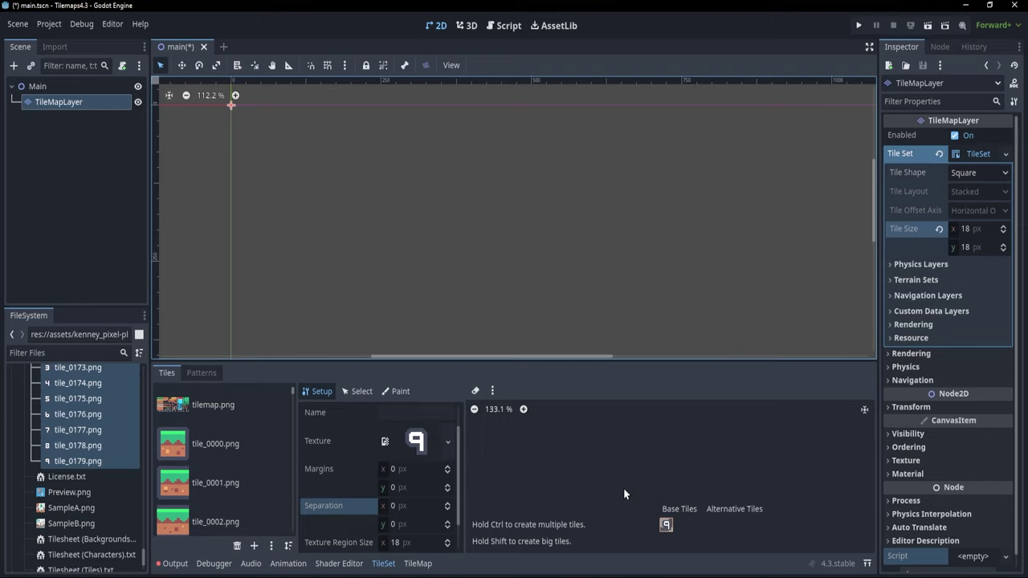
pyautogui.click(253, 455)
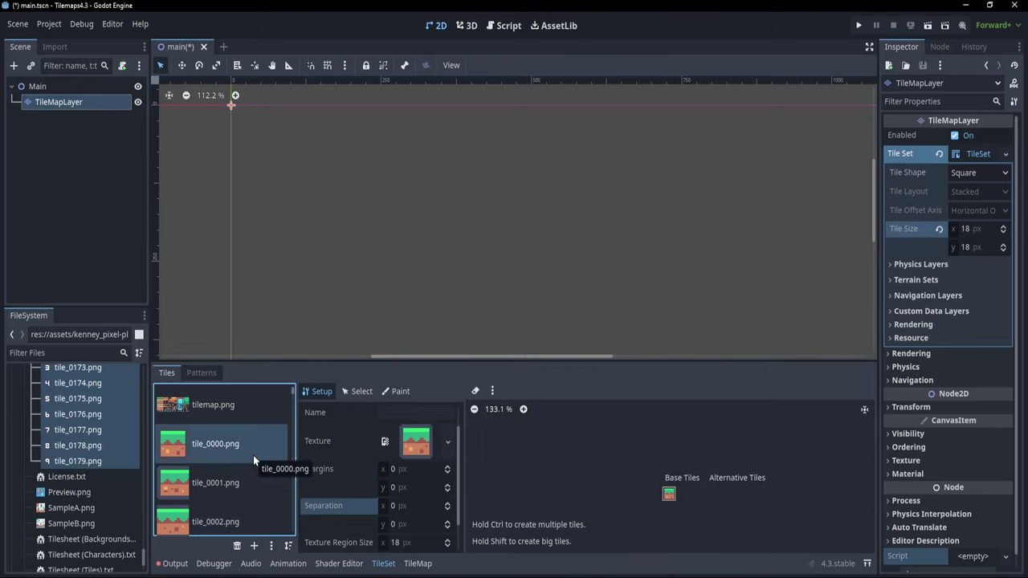
pyautogui.click(273, 546)
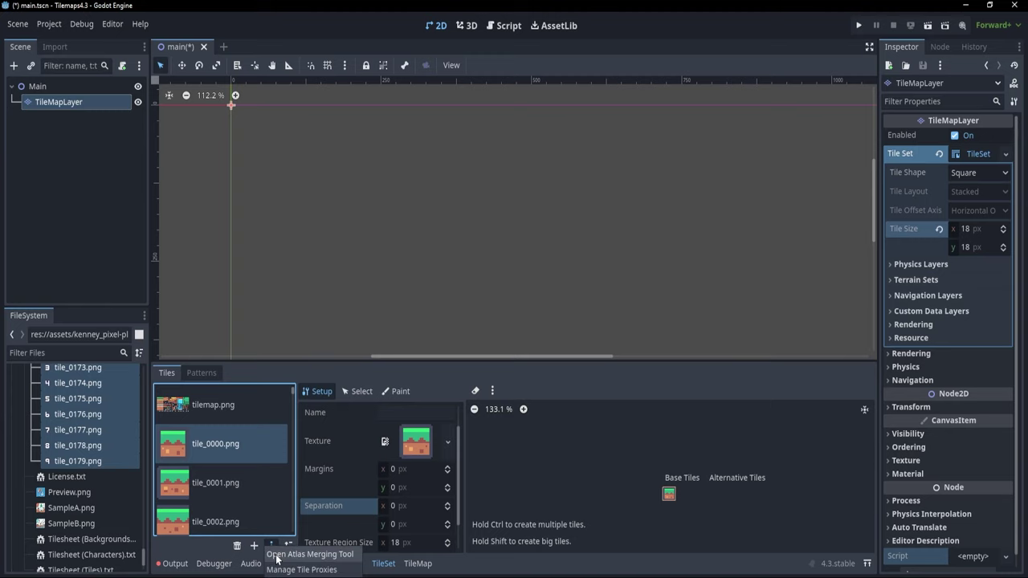
# - Merge all the single tile images into one atlas with 20 columns per line
pyautogui.click(281, 554)
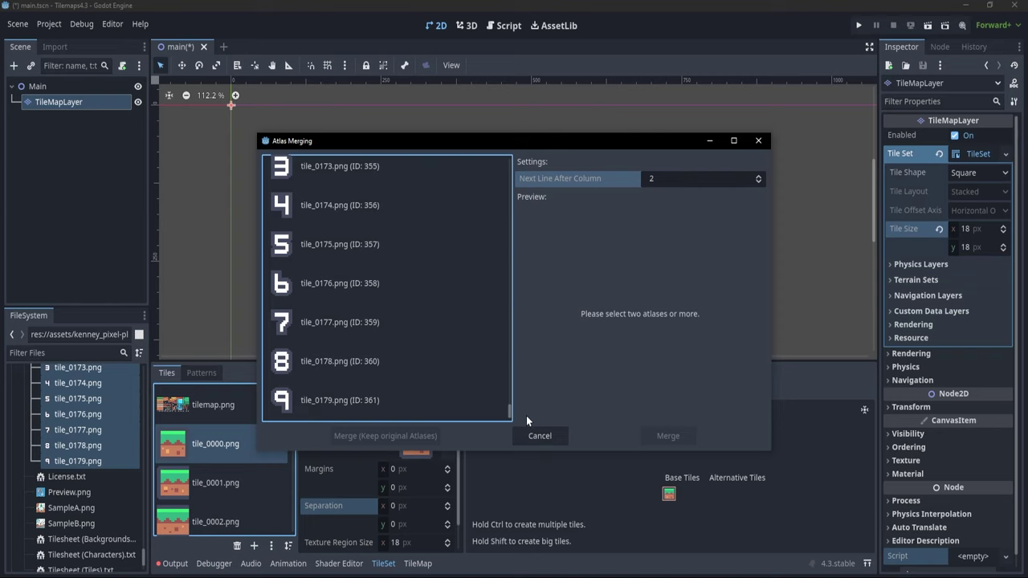
pyautogui.click(430, 403)
pyautogui.moveTo(506, 413); pyautogui.dragTo(503, 159)
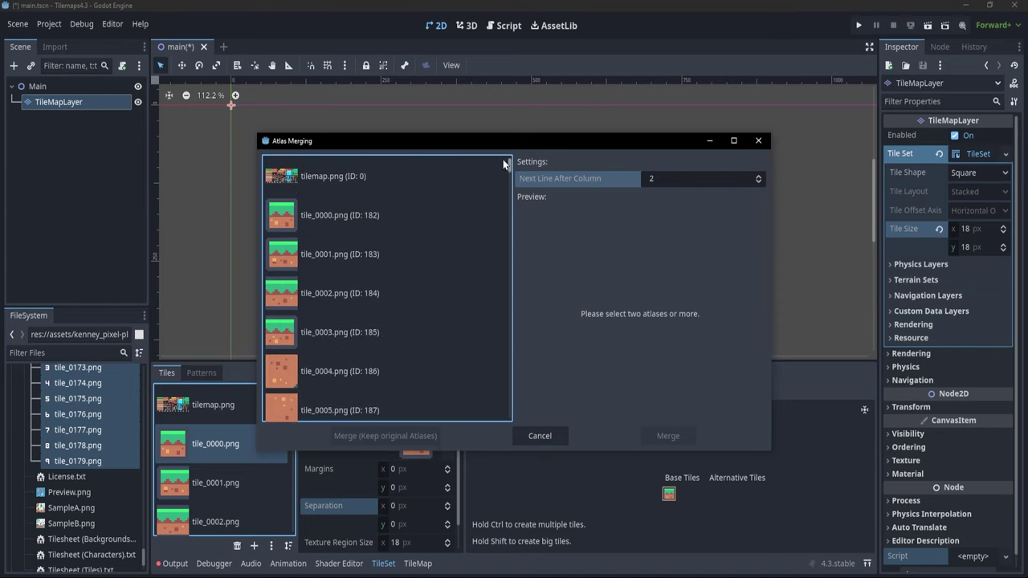
pyautogui.keyDown('shift'); pyautogui.click(386, 217); pyautogui.keyUp('shift')
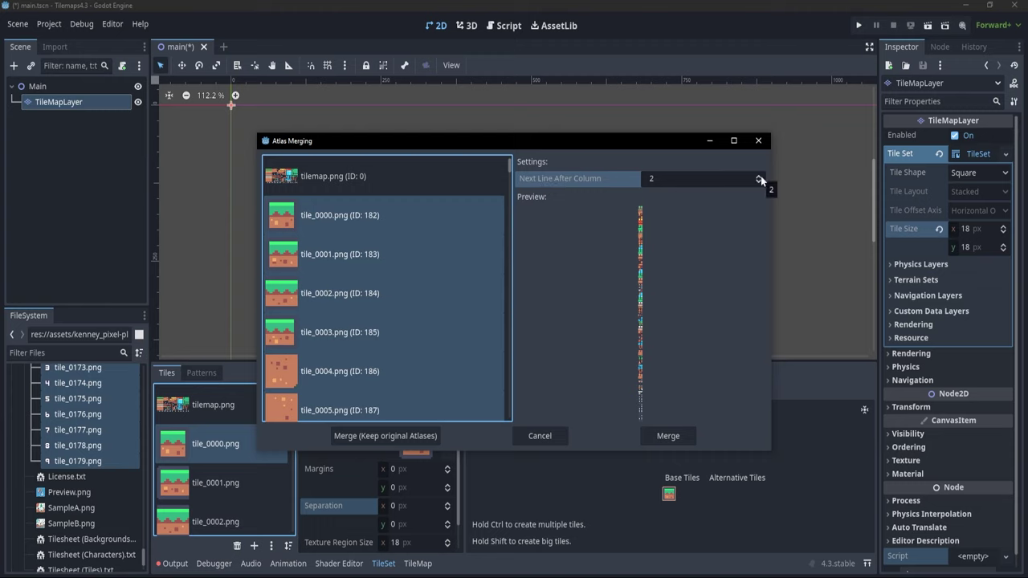
pyautogui.moveTo(760, 177); pyautogui.dragTo(759, 179)
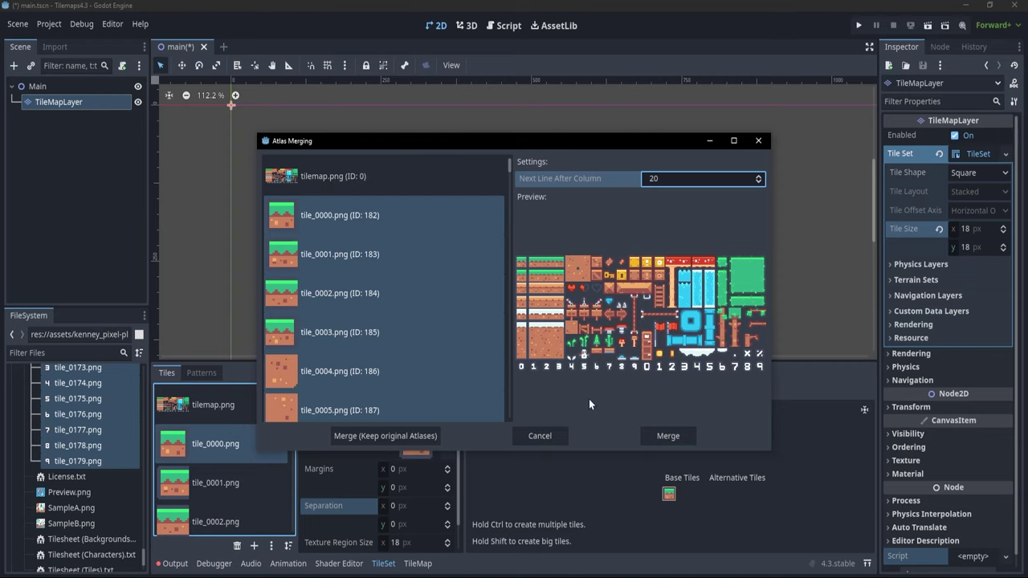
pyautogui.click(670, 436)
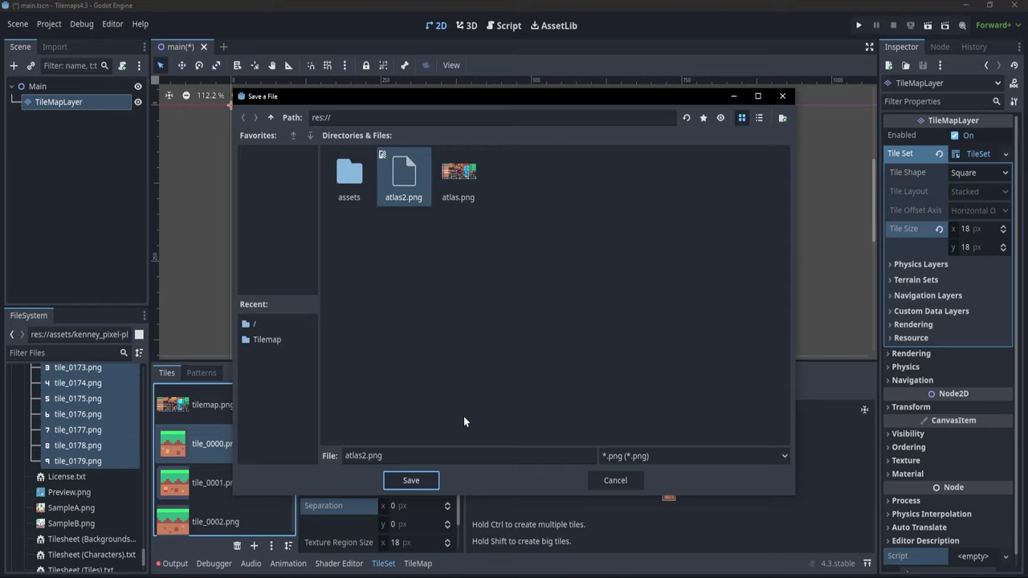
# - Save the merged atlas as atlas2.png, replacing the existing file, and switch to the TileMap panel
pyautogui.click(411, 481)
pyautogui.click(488, 315)
pyautogui.click(252, 440)
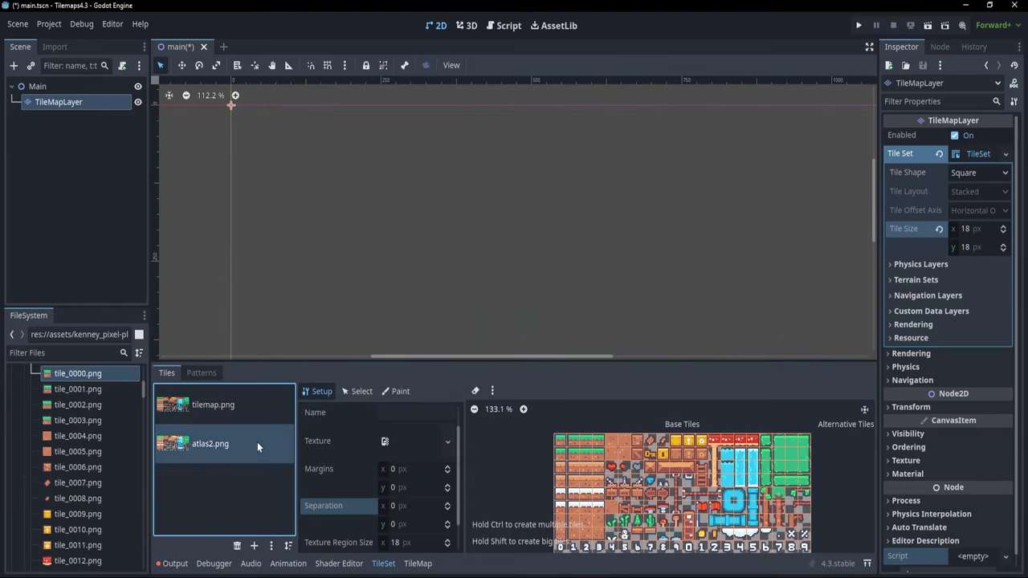
pyautogui.scroll(10, 628, 500)
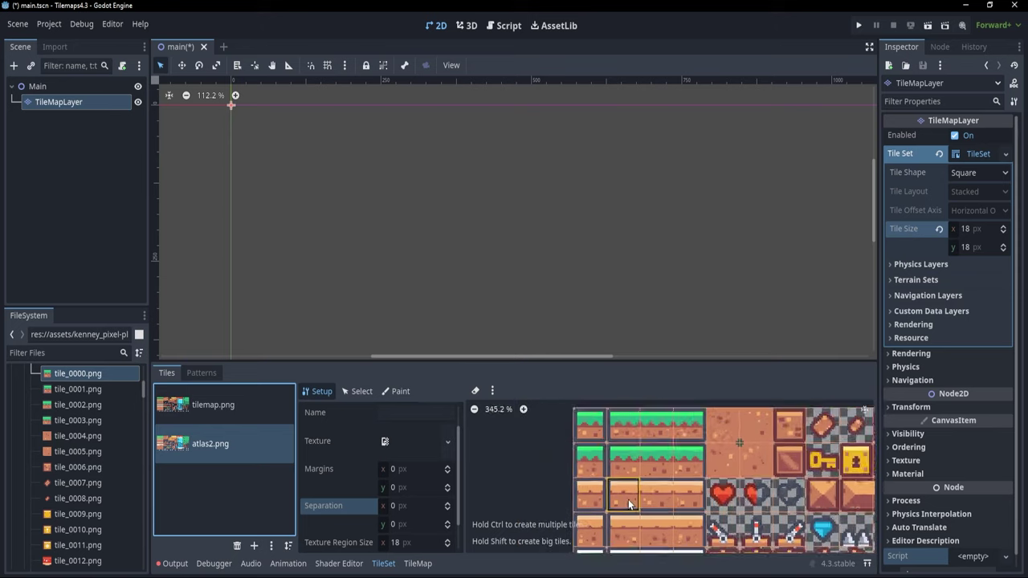
pyautogui.scroll(6, 628, 500)
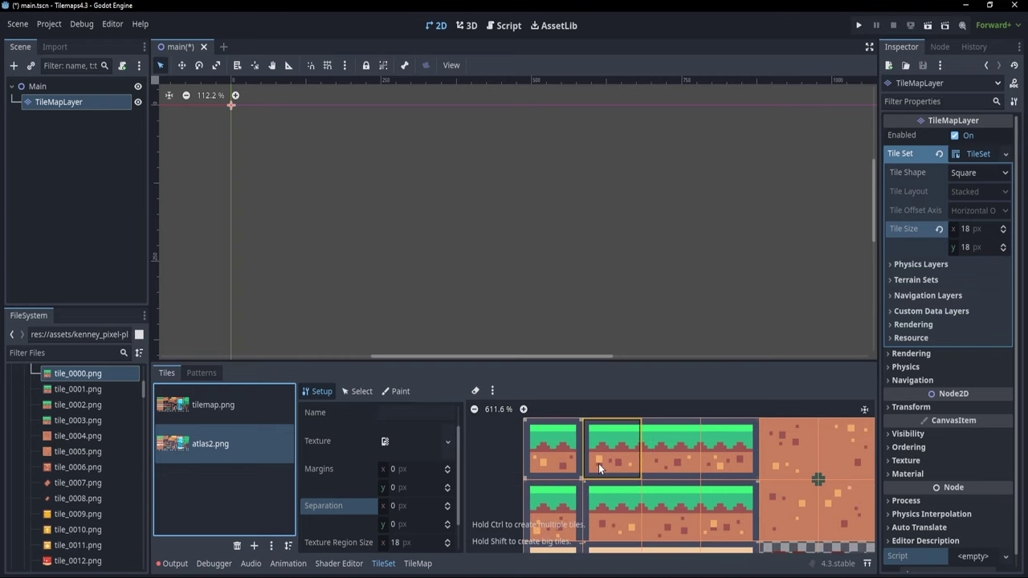
pyautogui.scroll(2, 529, 494)
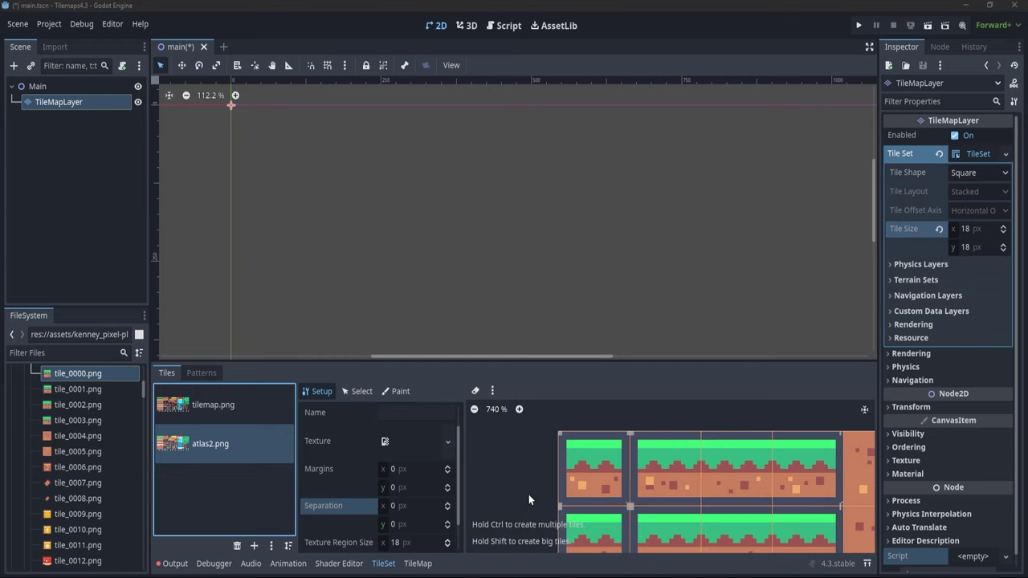
pyautogui.click(419, 563)
pyautogui.scroll(-12, 453, 511)
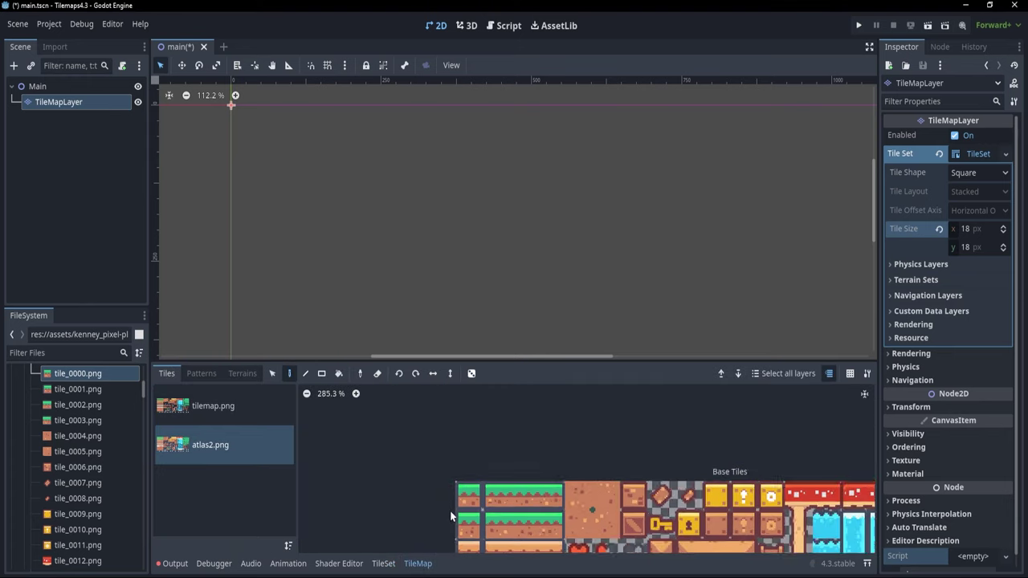
# - With the top-left grass tile, try a freehand arc, undo it, then try a straight line
pyautogui.click(472, 449)
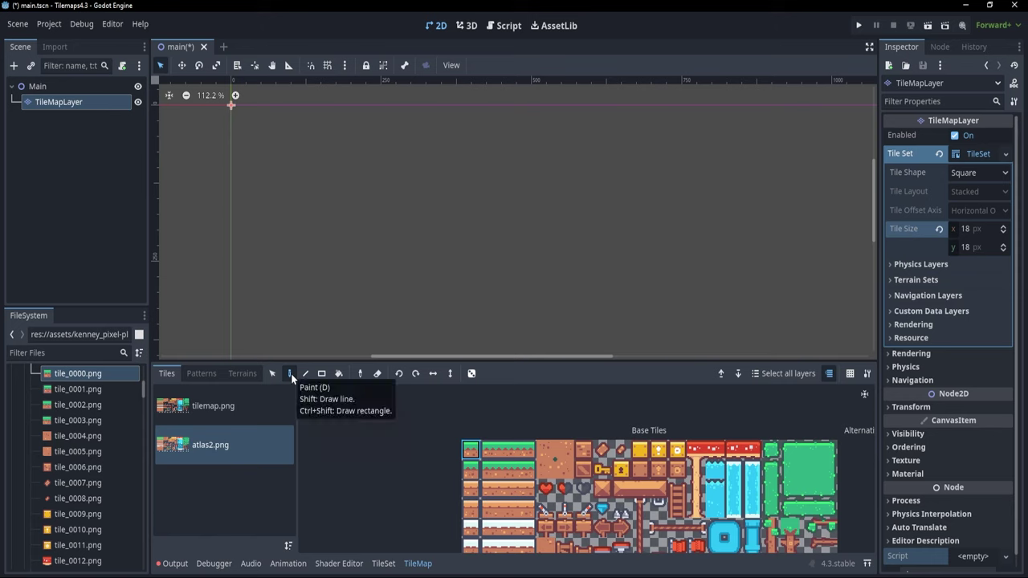
pyautogui.moveTo(280, 167)
pyautogui.mouseDown()
pyautogui.moveTo(278, 157)
pyautogui.moveTo(378, 173)
pyautogui.moveTo(358, 200)
pyautogui.moveTo(448, 229)
pyautogui.moveTo(419, 211)
pyautogui.moveTo(350, 228)
pyautogui.mouseUp()
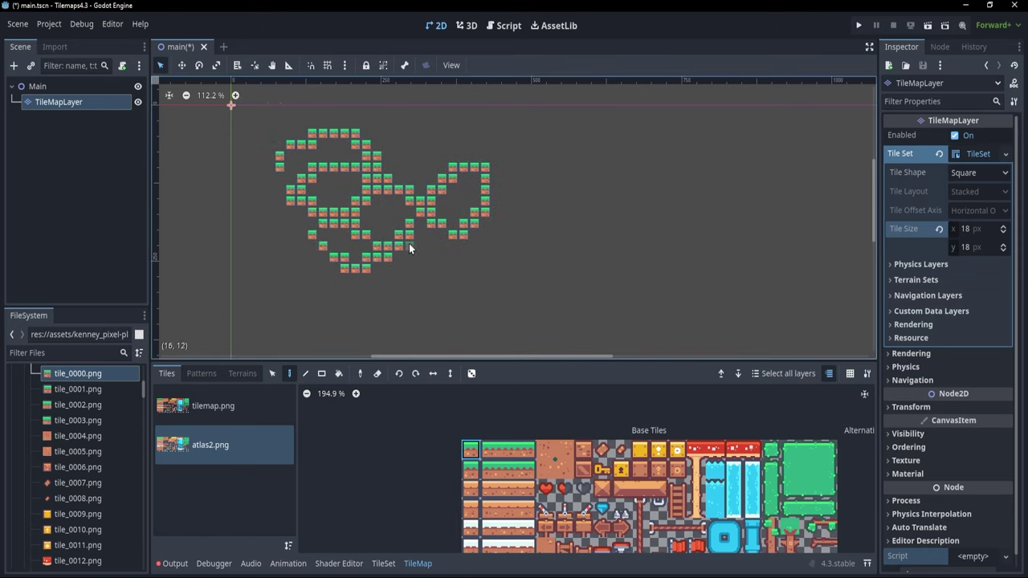
pyautogui.hotkey('ctrl', 'z')
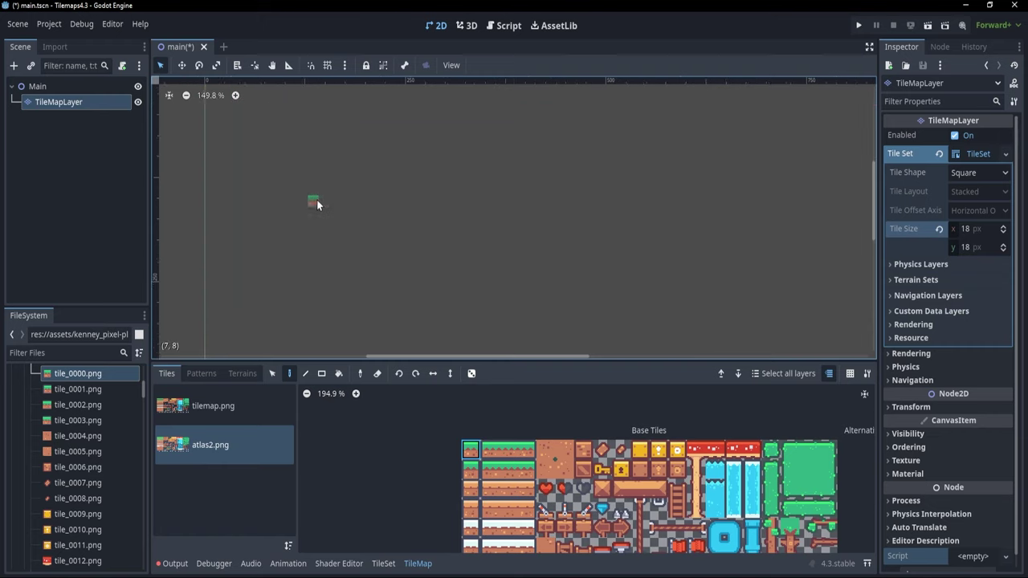
pyautogui.scroll(5, 314, 202)
pyautogui.moveTo(392, 306); pyautogui.dragTo(379, 288, button='middle')
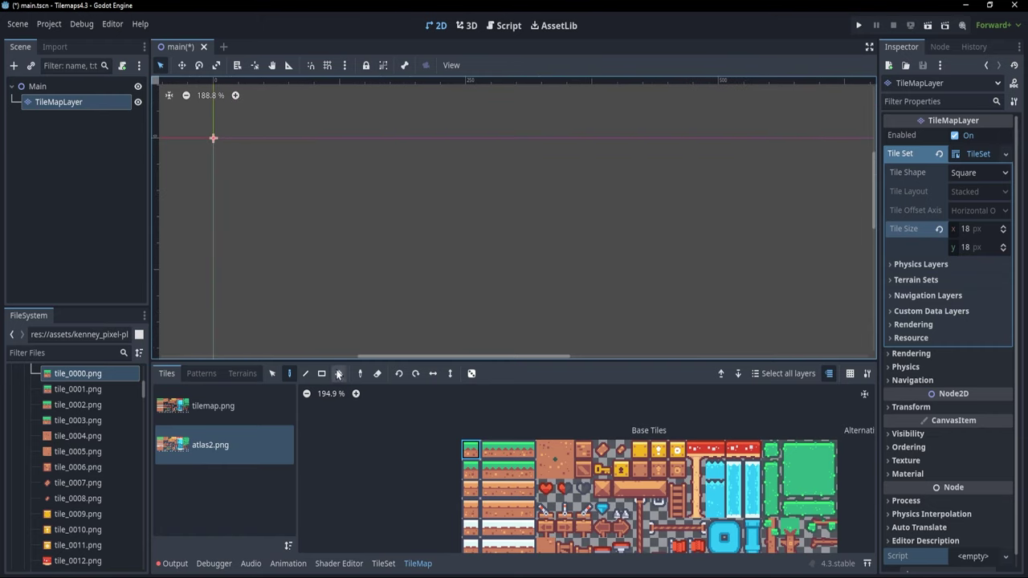
pyautogui.click(305, 374)
pyautogui.moveTo(263, 172); pyautogui.dragTo(323, 383)
# - Fill a large grass rectangle, paint a row of six yellow blocks, and place a coin above
pyautogui.click(322, 377)
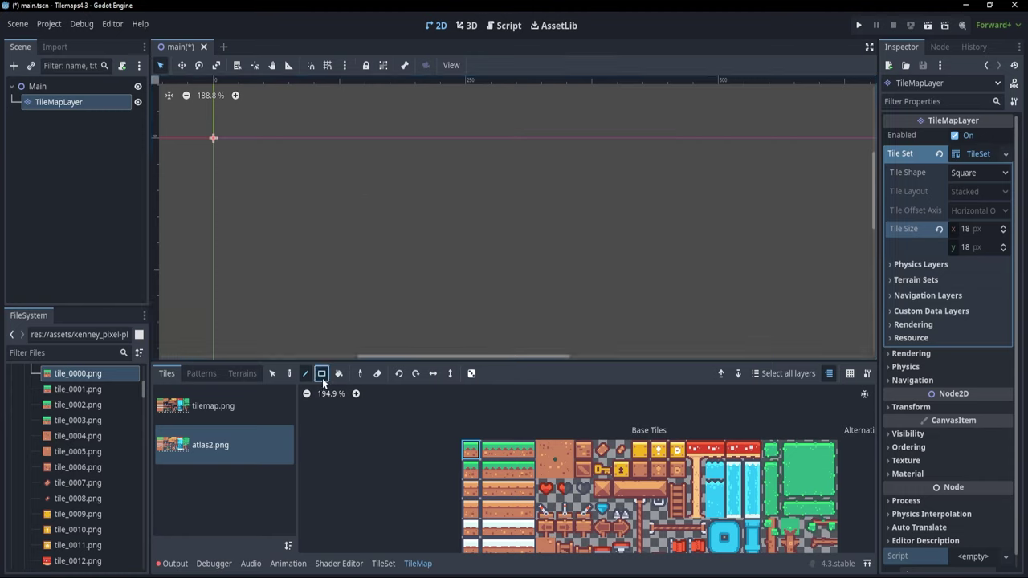
pyautogui.moveTo(216, 140); pyautogui.dragTo(674, 334)
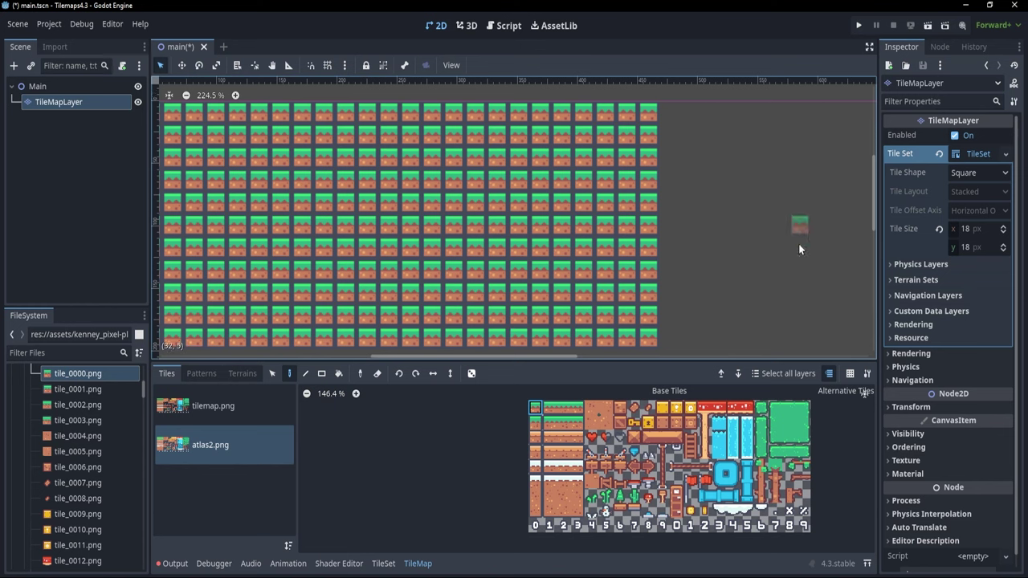
pyautogui.click(663, 407)
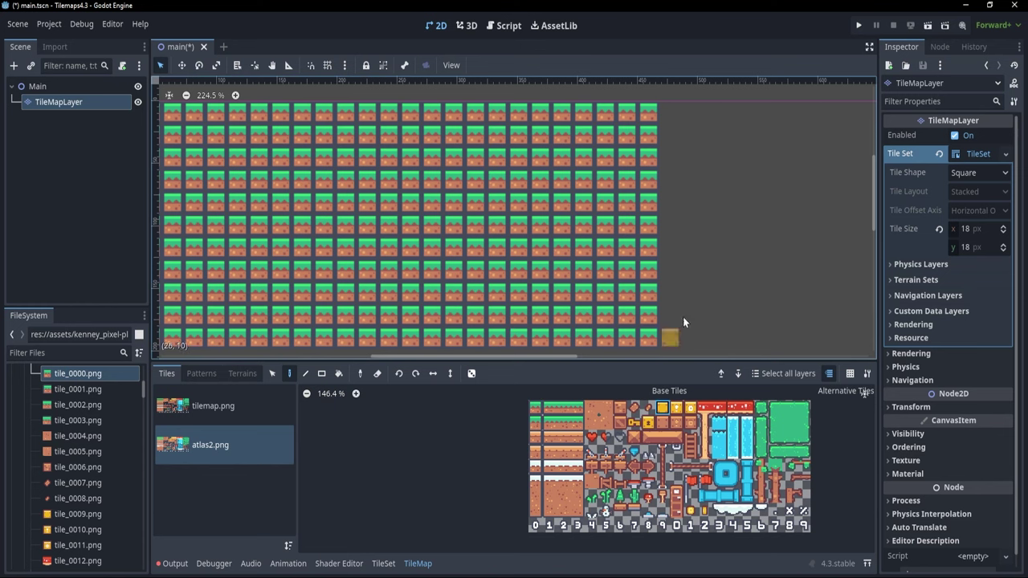
pyautogui.moveTo(701, 225); pyautogui.dragTo(800, 226)
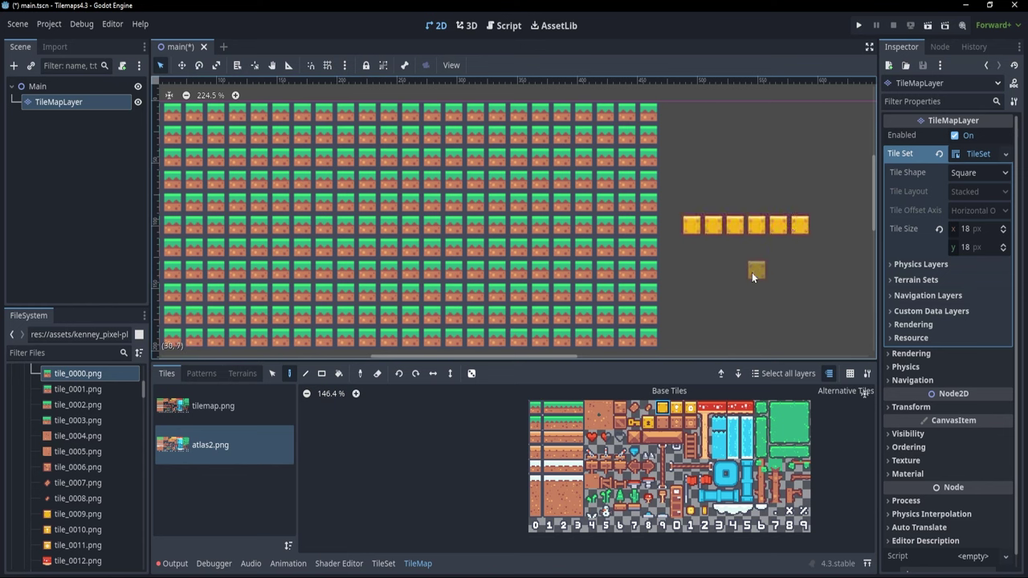
pyautogui.click(691, 511)
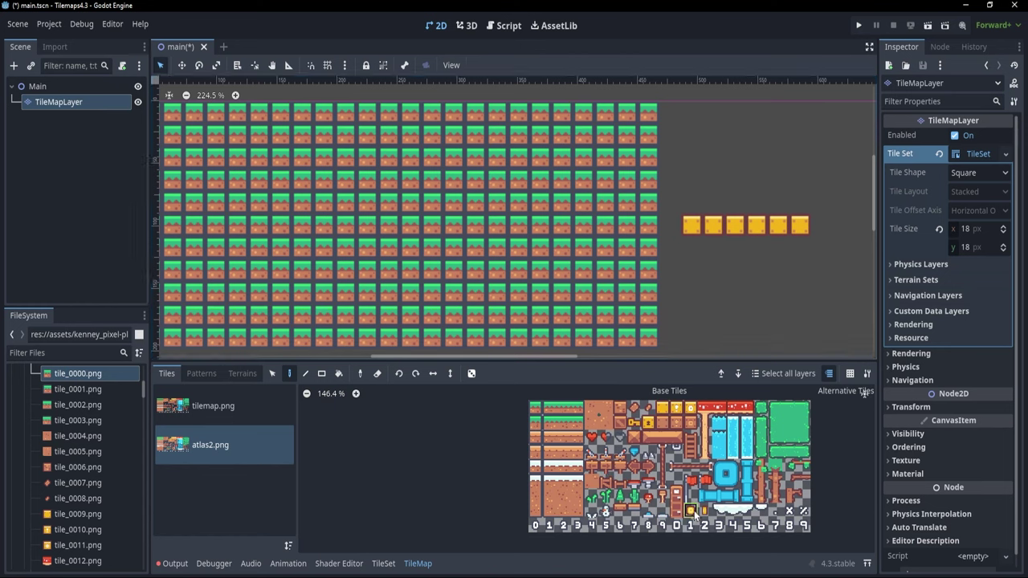
pyautogui.click(800, 203)
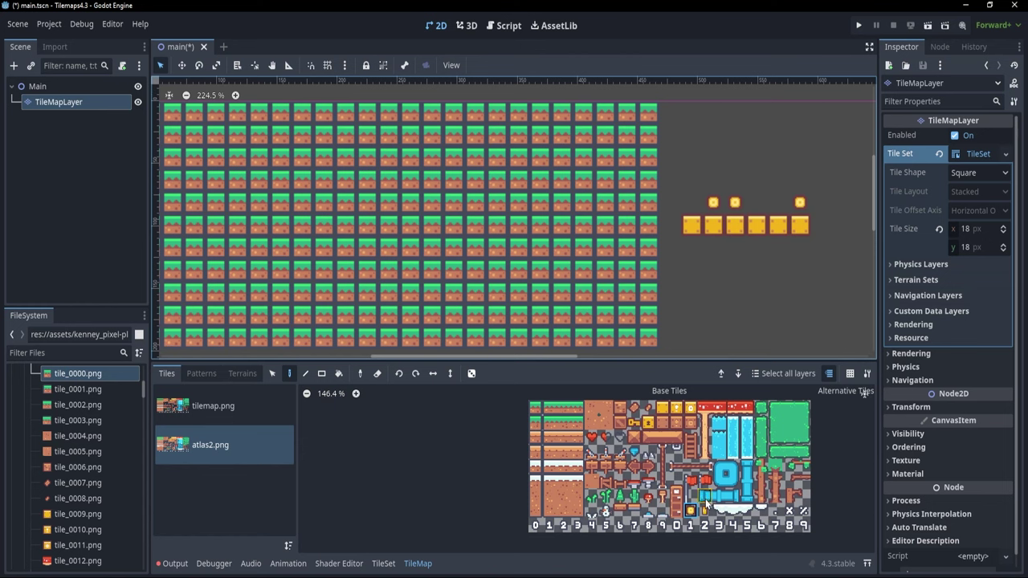
# - Pick tiles from the map to paint a floating five-tile grass strip and a cluster of coins
pyautogui.click(361, 375)
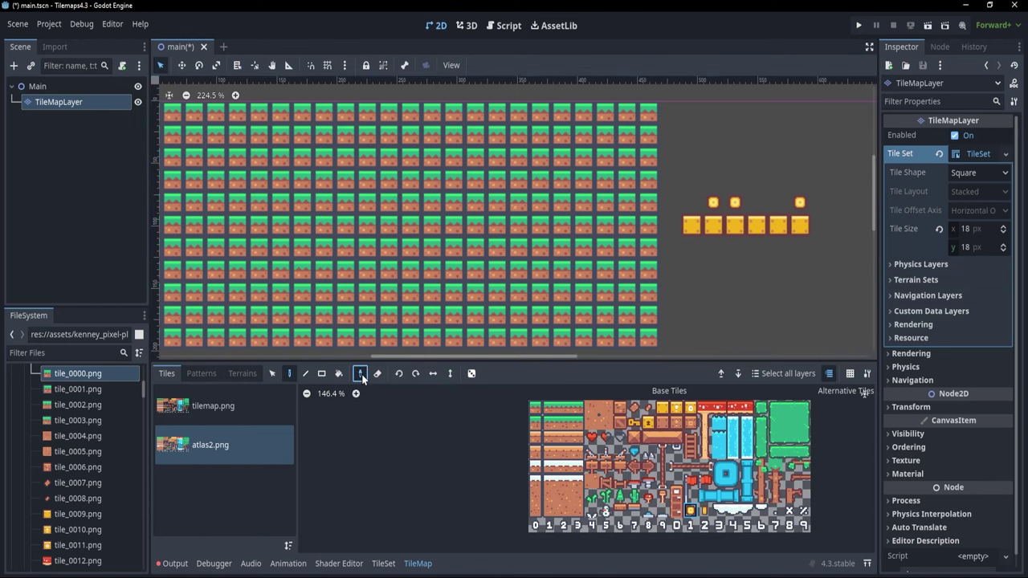
pyautogui.click(653, 233)
pyautogui.moveTo(713, 292); pyautogui.dragTo(800, 292)
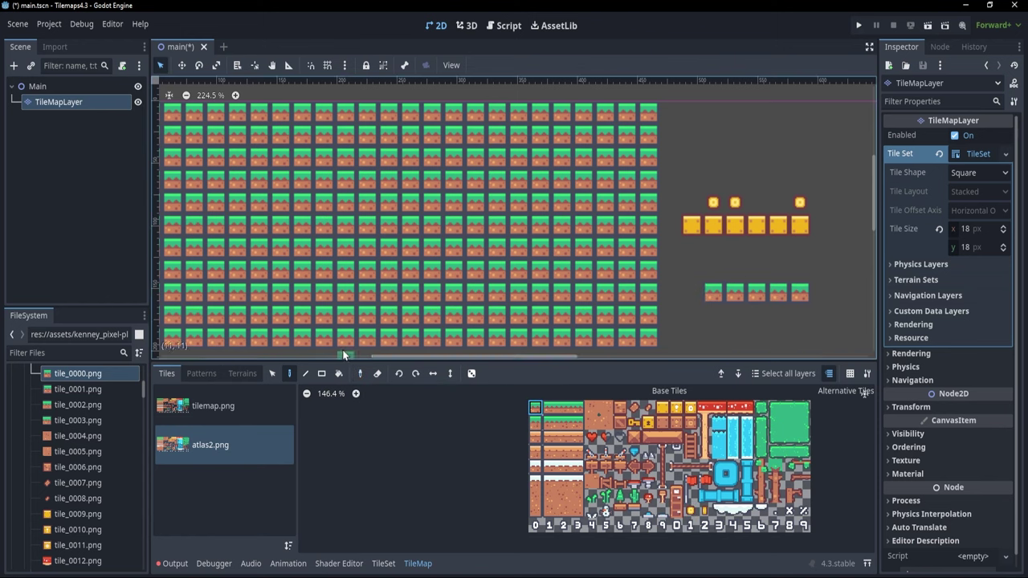
pyautogui.click(360, 373)
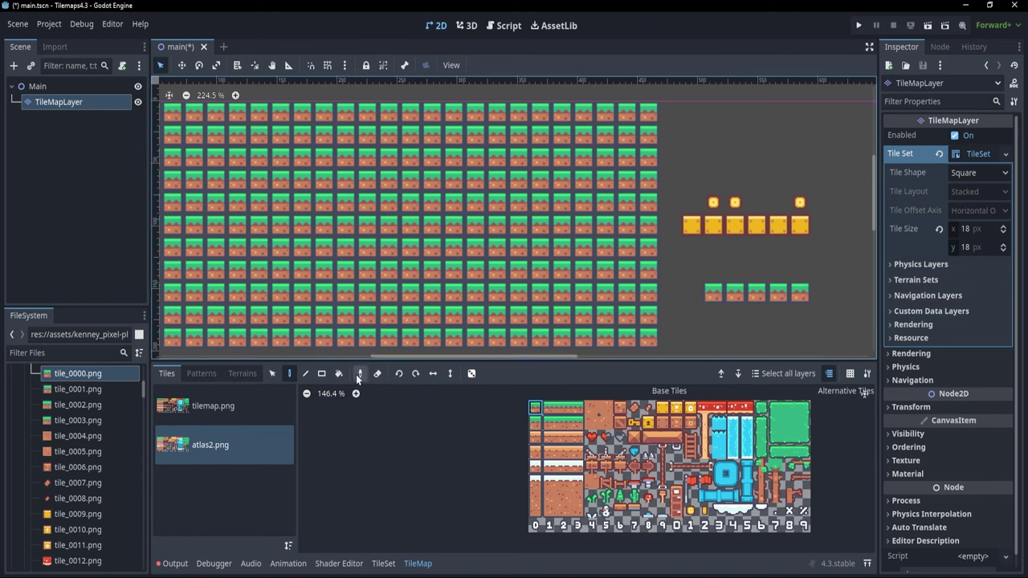
pyautogui.click(734, 206)
pyautogui.click(777, 156)
pyautogui.click(799, 157)
pyautogui.click(821, 157)
pyautogui.click(820, 135)
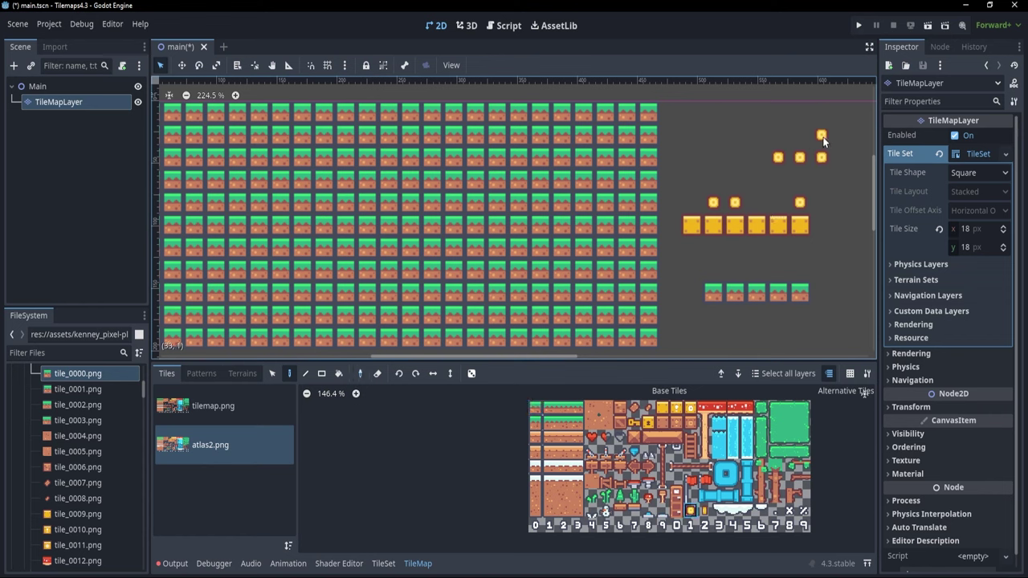
# - Copy the coin-and-block pattern, stamp it twice to lengthen the platform, and frame the whole map
pyautogui.press('p')
pyautogui.moveTo(682, 196); pyautogui.dragTo(570, 213, button='middle')
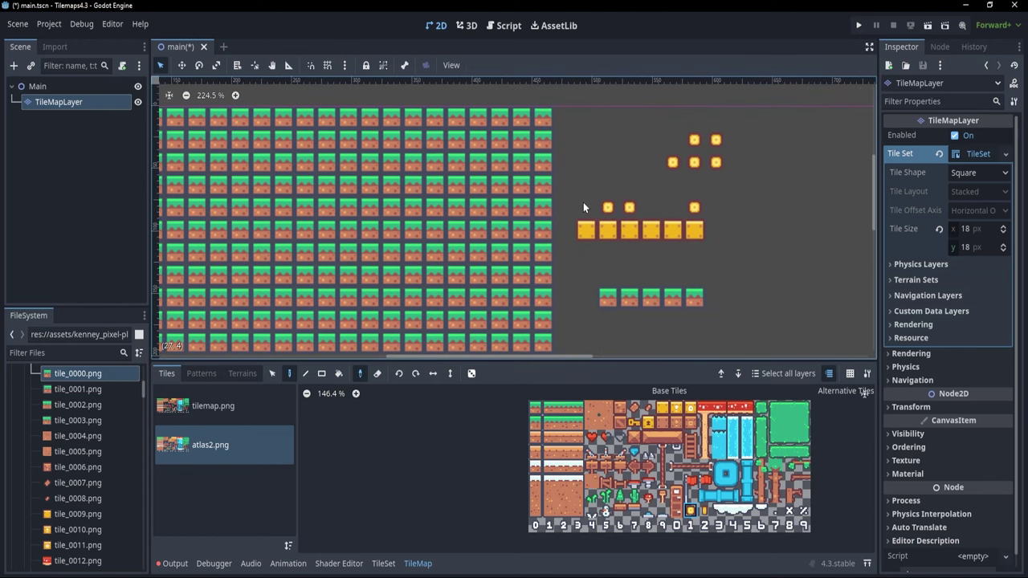
pyautogui.moveTo(583, 203); pyautogui.dragTo(697, 230)
pyautogui.moveTo(689, 165); pyautogui.dragTo(492, 219, button='middle')
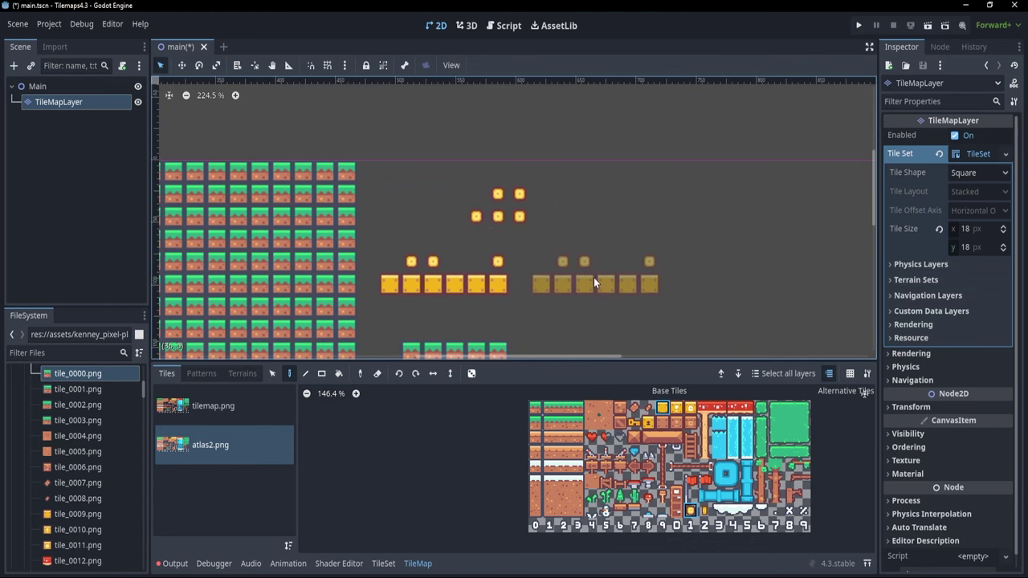
pyautogui.click(575, 282)
pyautogui.click(700, 280)
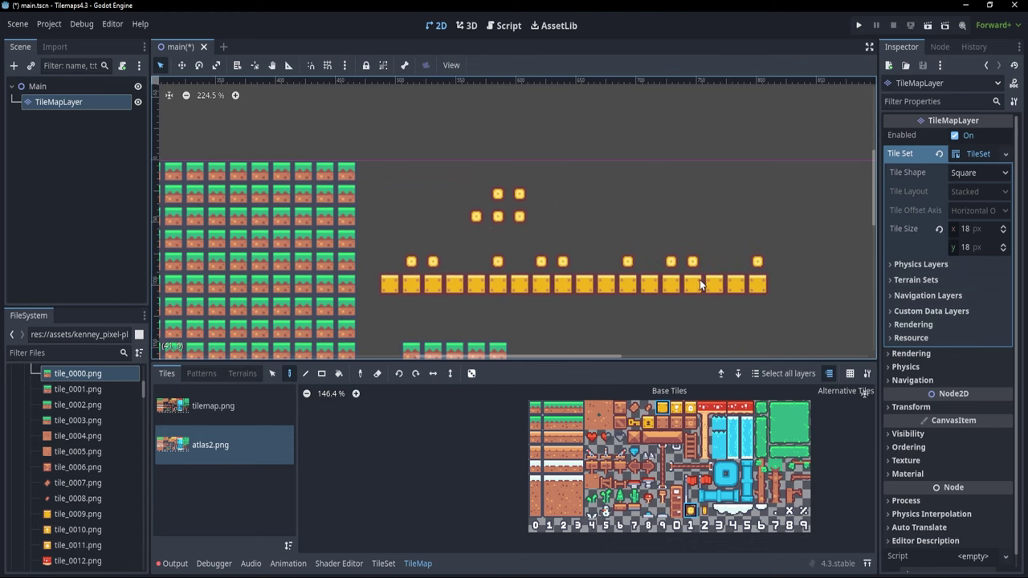
pyautogui.moveTo(795, 274); pyautogui.dragTo(658, 147, button='middle')
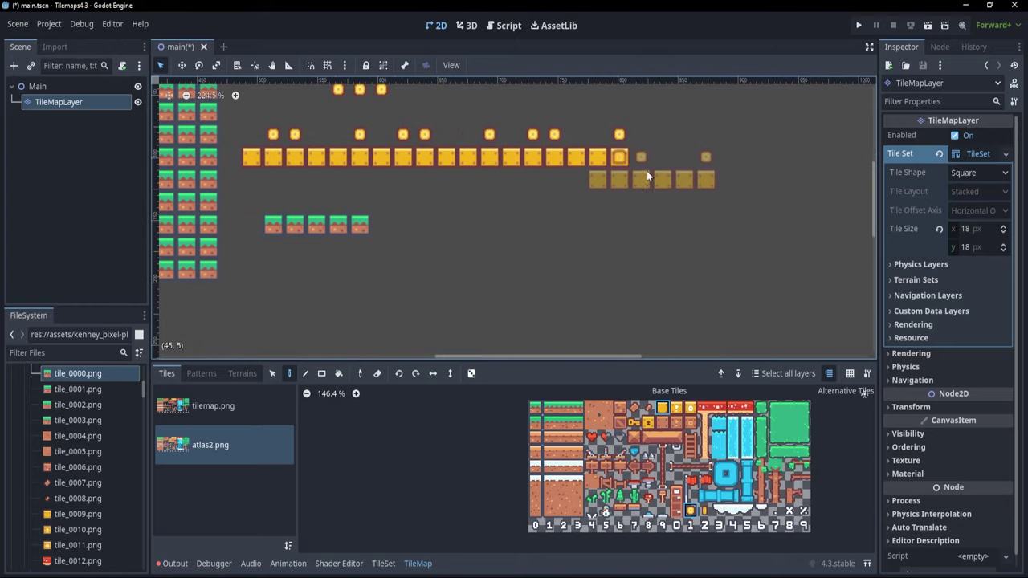
pyautogui.hotkey('shift', 'f')
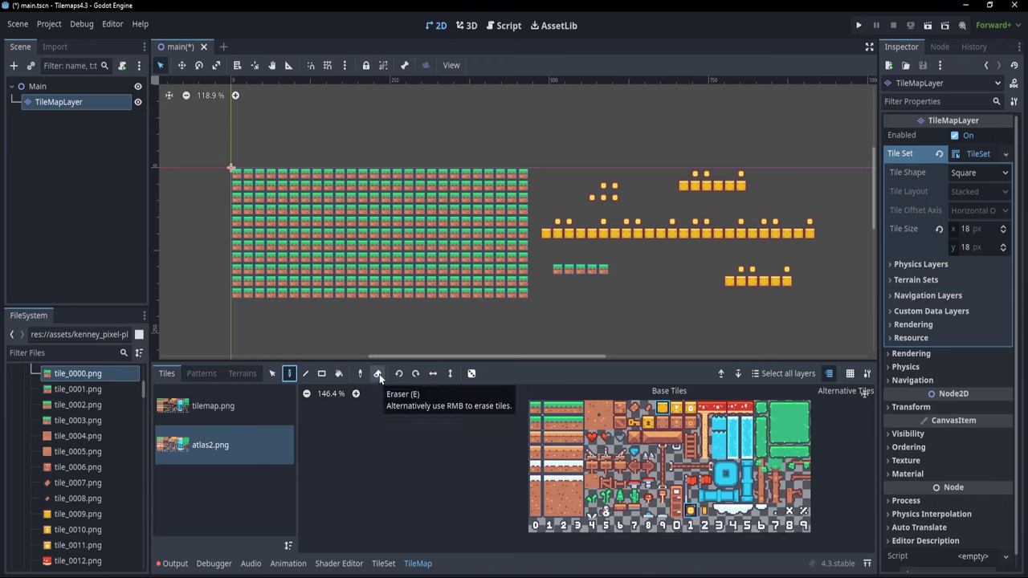
# - Erase the short block row and grass strip, a diagonal band, then the whole grass grid
pyautogui.click(379, 379)
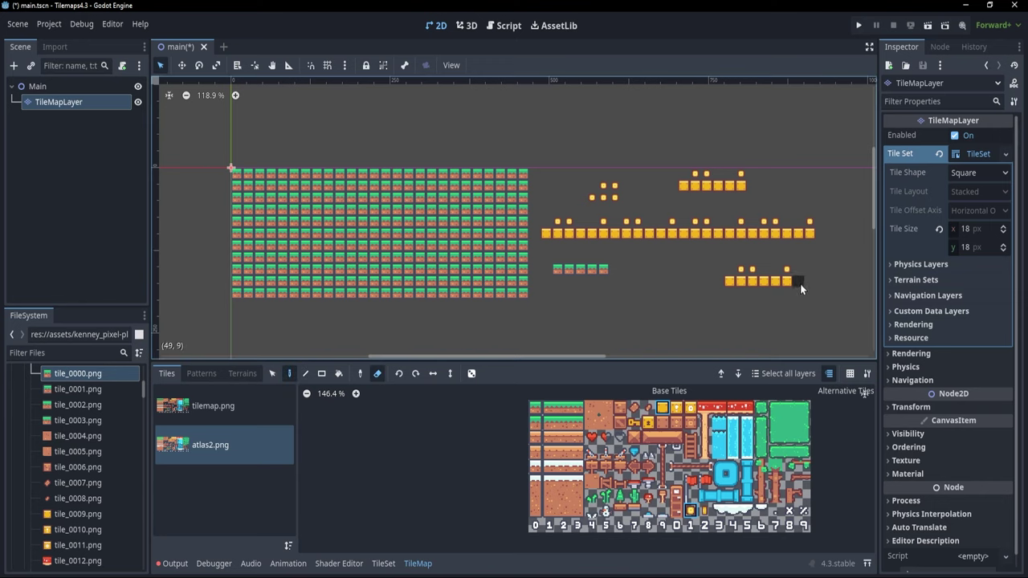
pyautogui.moveTo(790, 272)
pyautogui.mouseDown()
pyautogui.moveTo(742, 283)
pyautogui.moveTo(635, 270)
pyautogui.moveTo(545, 276)
pyautogui.mouseUp()
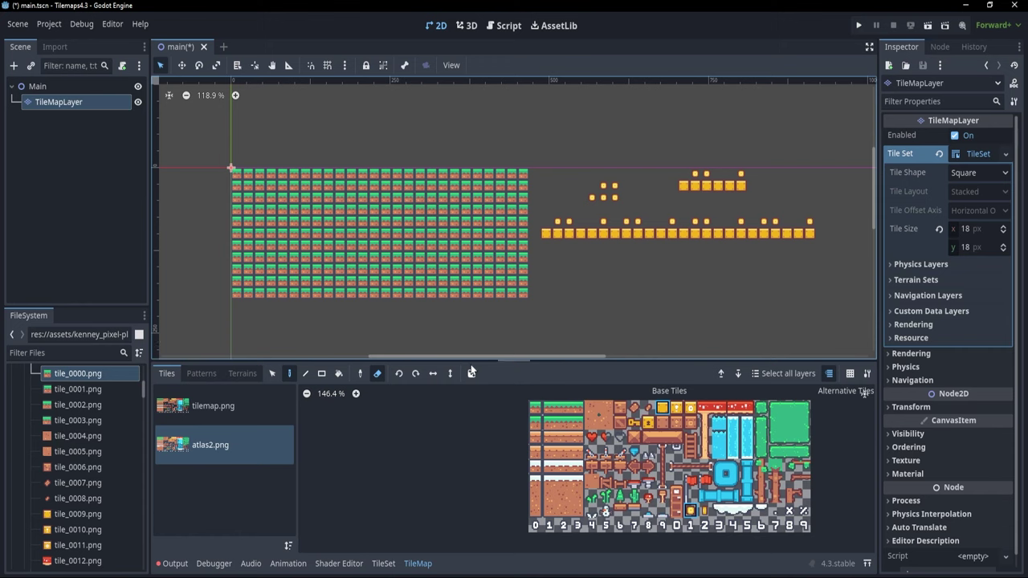
pyautogui.click(306, 377)
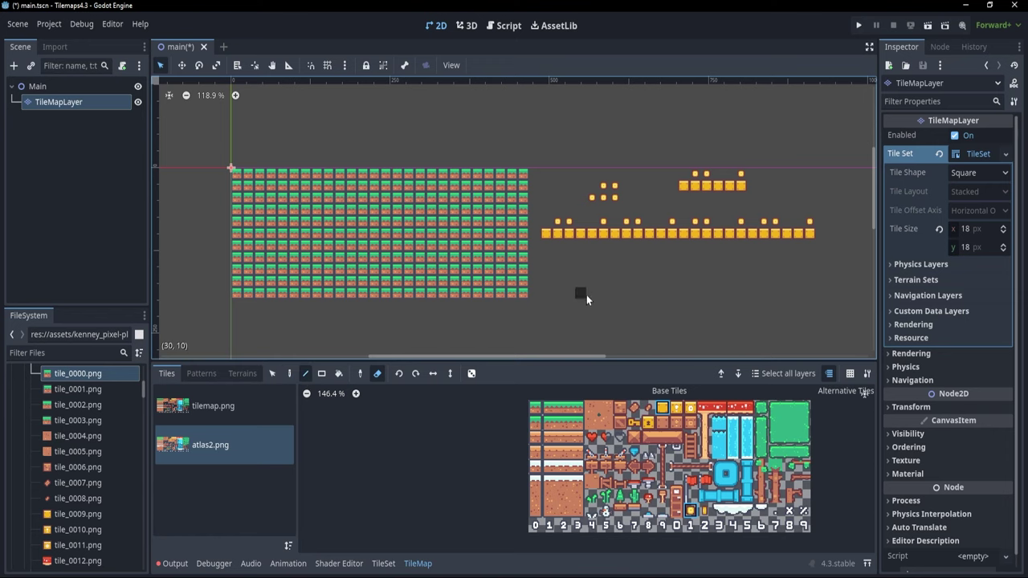
pyautogui.moveTo(581, 325)
pyautogui.mouseDown()
pyautogui.moveTo(292, 190)
pyautogui.moveTo(216, 168)
pyautogui.mouseUp()
pyautogui.click(322, 375)
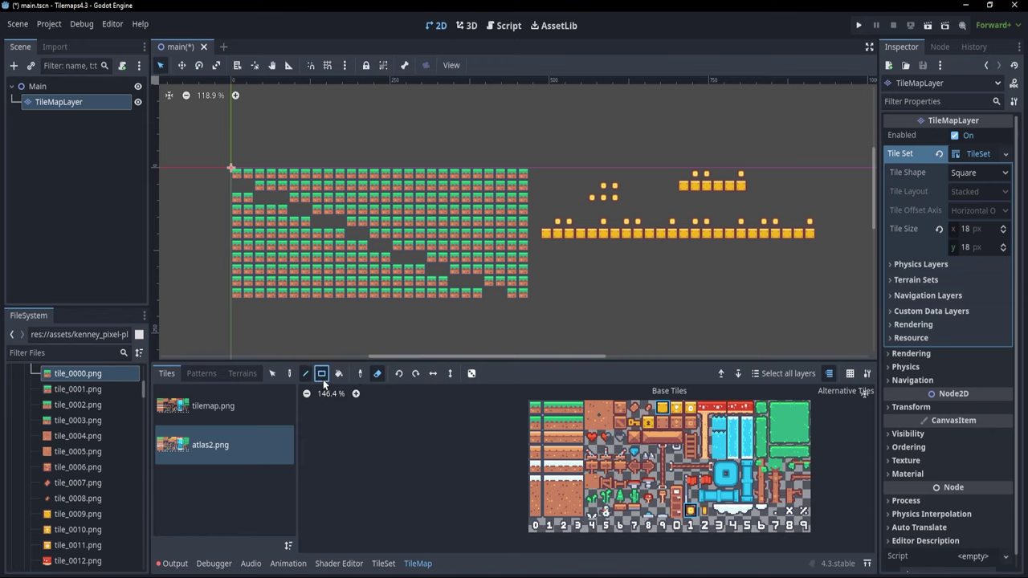
pyautogui.moveTo(202, 140)
pyautogui.mouseDown()
pyautogui.moveTo(834, 297)
pyautogui.moveTo(851, 318)
pyautogui.mouseUp()
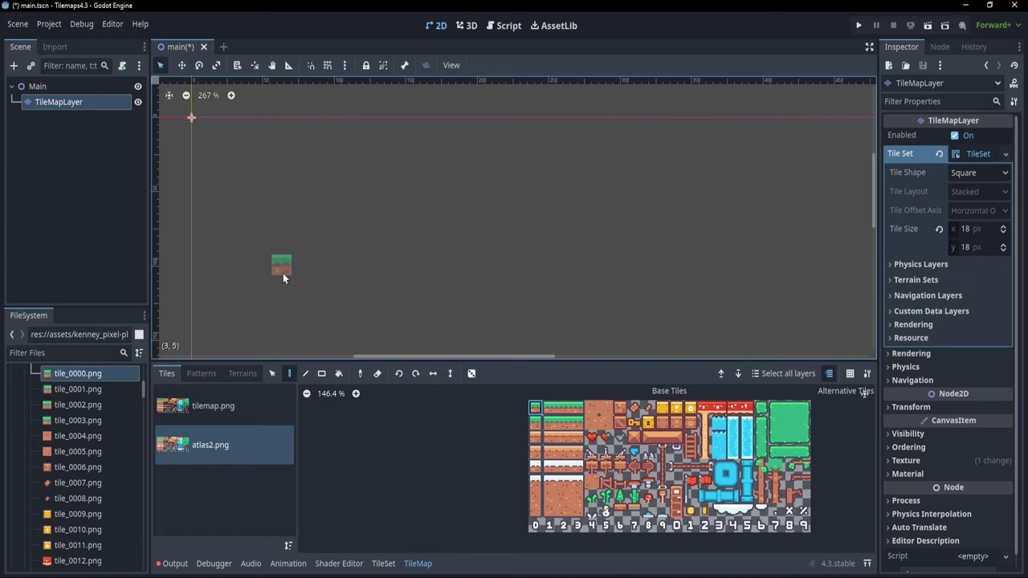
pyautogui.moveTo(232, 159); pyautogui.dragTo(386, 169)
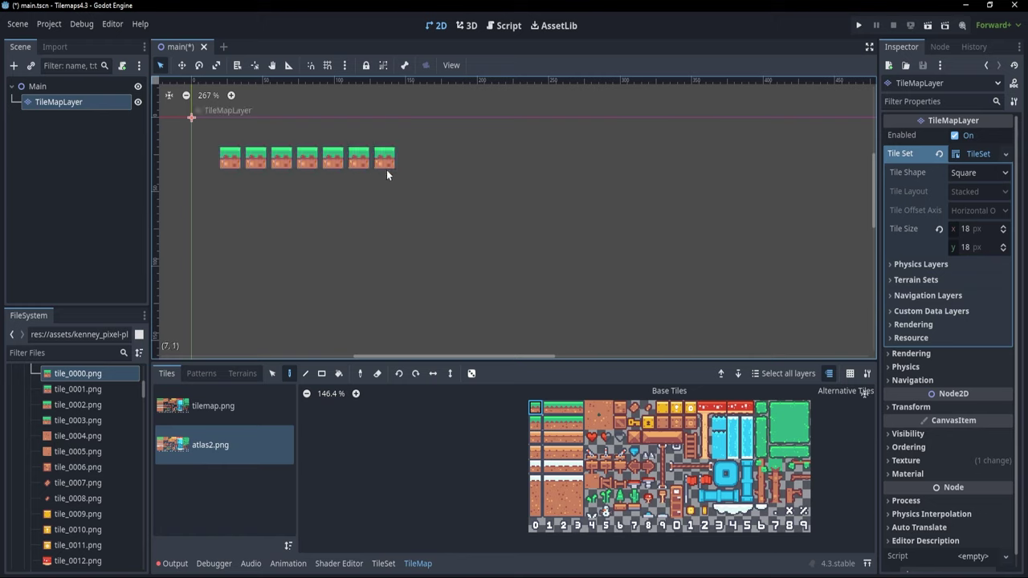
pyautogui.click(305, 374)
pyautogui.moveTo(307, 291)
pyautogui.mouseDown()
pyautogui.moveTo(341, 259)
pyautogui.moveTo(438, 210)
pyautogui.mouseUp()
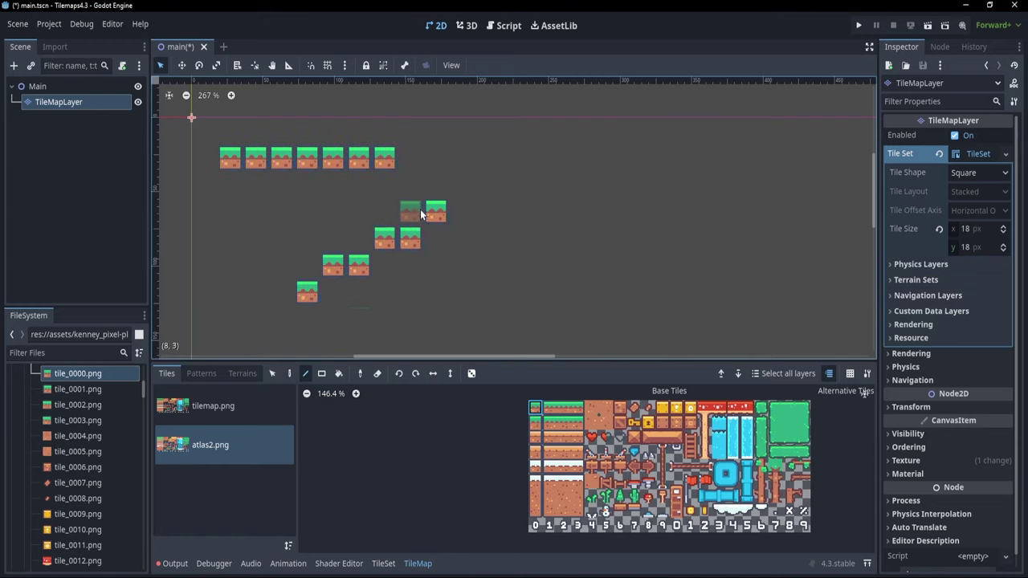
pyautogui.click(289, 373)
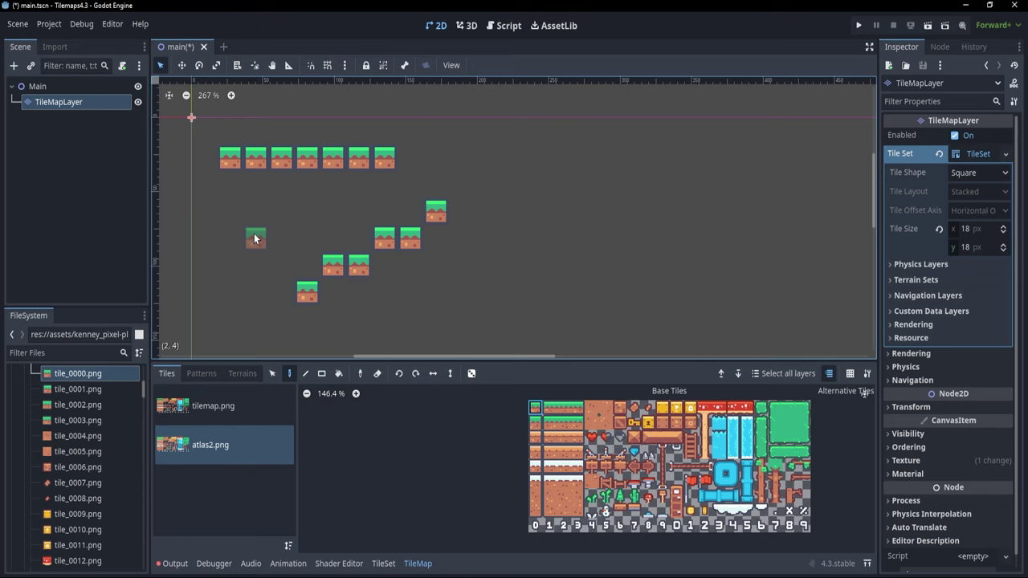
pyautogui.moveTo(255, 238)
pyautogui.mouseDown()
pyautogui.moveTo(257, 215)
pyautogui.moveTo(333, 225)
pyautogui.moveTo(283, 241)
pyautogui.mouseUp()
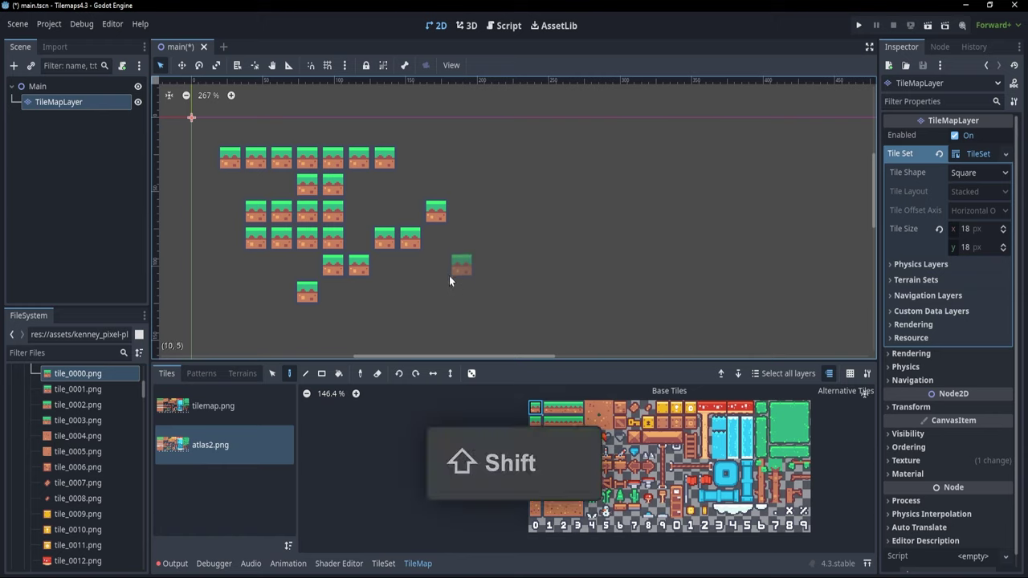
pyautogui.keyDown('shift'); pyautogui.moveTo(444, 278); pyautogui.dragTo(762, 152); pyautogui.keyUp('shift')
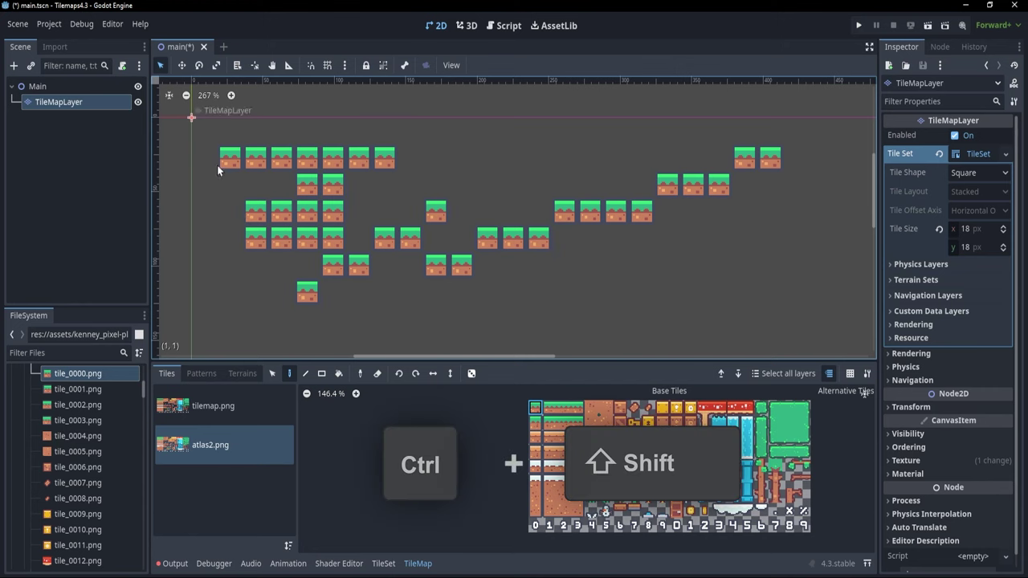
pyautogui.keyDown('ctrl'); pyautogui.keyDown('shift'); pyautogui.moveTo(205, 130); pyautogui.dragTo(787, 319); pyautogui.keyUp('shift'); pyautogui.keyUp('ctrl')
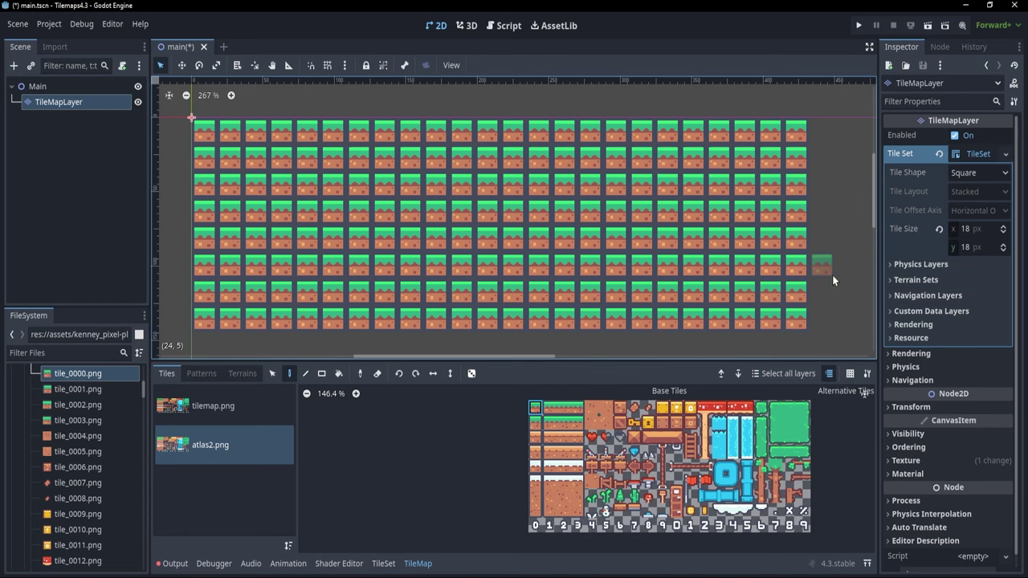
pyautogui.moveTo(834, 271)
pyautogui.mouseDown(button='right')
pyautogui.moveTo(795, 265)
pyautogui.moveTo(514, 318)
pyautogui.moveTo(674, 290)
pyautogui.moveTo(629, 323)
pyautogui.moveTo(808, 281)
pyautogui.moveTo(684, 256)
pyautogui.mouseUp(button='right')
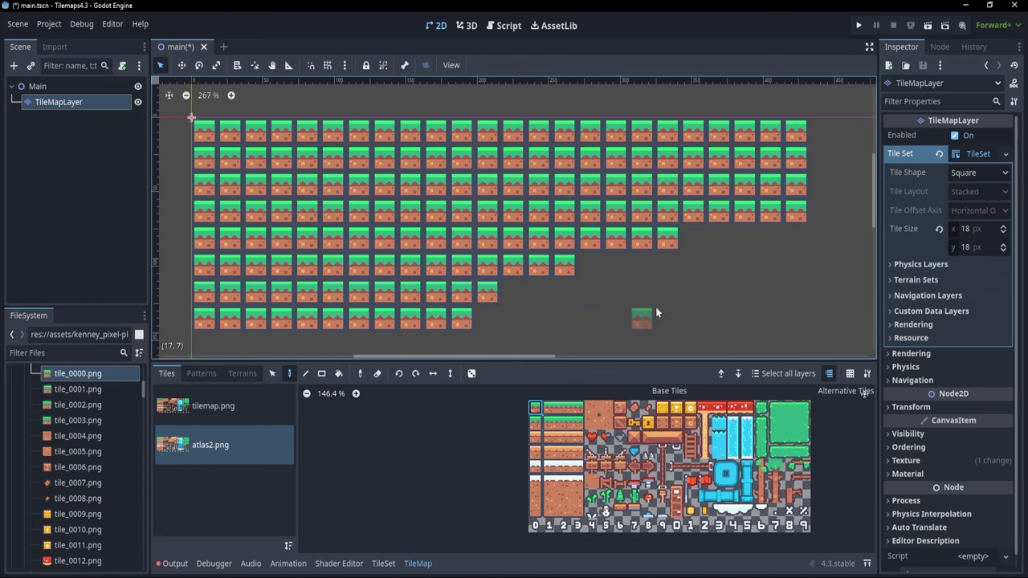
pyautogui.moveTo(693, 294)
pyautogui.keyDown('shift'); pyautogui.mouseDown(button='right')
pyautogui.moveTo(464, 208)
pyautogui.moveTo(257, 184)
pyautogui.moveTo(204, 133)
pyautogui.mouseUp(button='right'); pyautogui.keyUp('shift')
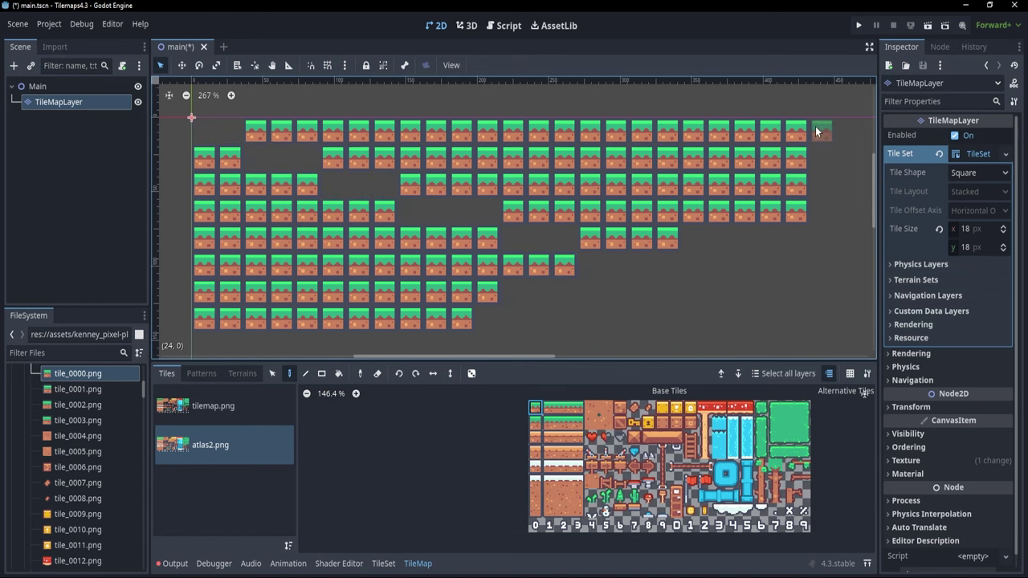
pyautogui.keyDown('ctrl'); pyautogui.keyDown('shift'); pyautogui.moveTo(816, 131); pyautogui.dragTo(204, 320, button='right'); pyautogui.keyUp('shift'); pyautogui.keyUp('ctrl')
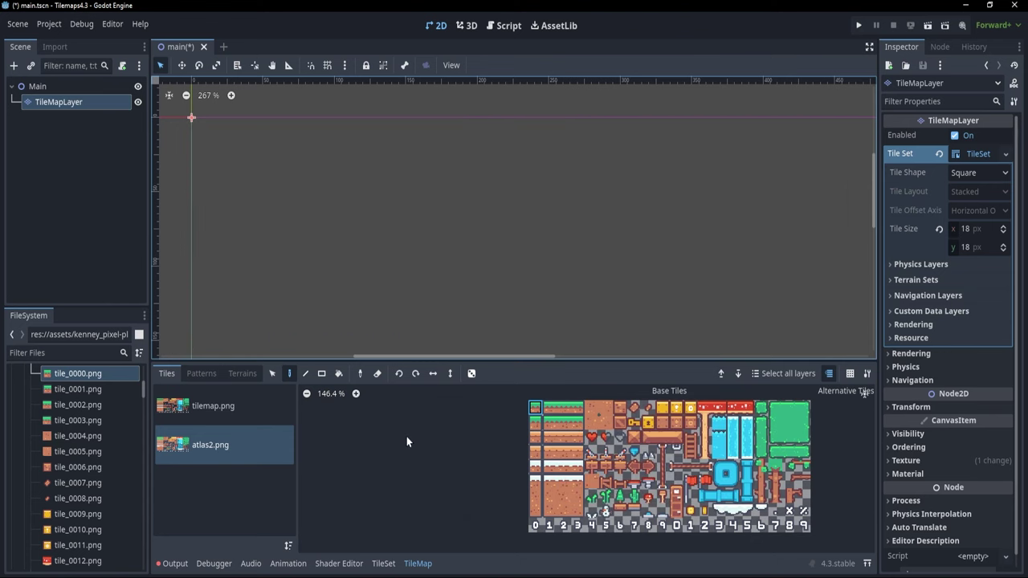
# - Paint a nine-tile stepped grass mound and pick it up as a pattern
pyautogui.moveTo(329, 290)
pyautogui.mouseDown()
pyautogui.moveTo(458, 294)
pyautogui.moveTo(436, 267)
pyautogui.moveTo(383, 267)
pyautogui.moveTo(446, 249)
pyautogui.moveTo(463, 213)
pyautogui.mouseUp()
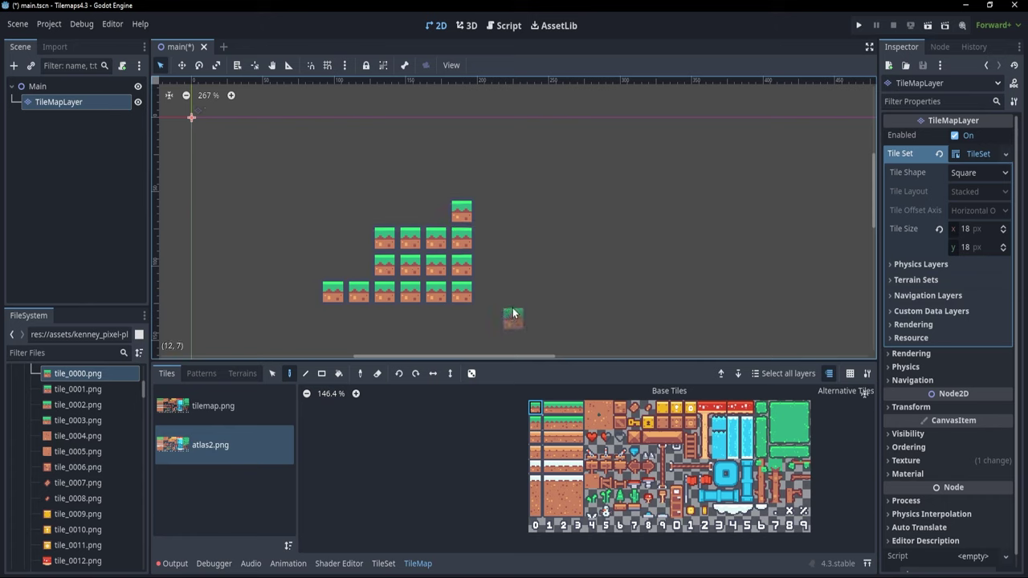
pyautogui.press('ctrl')
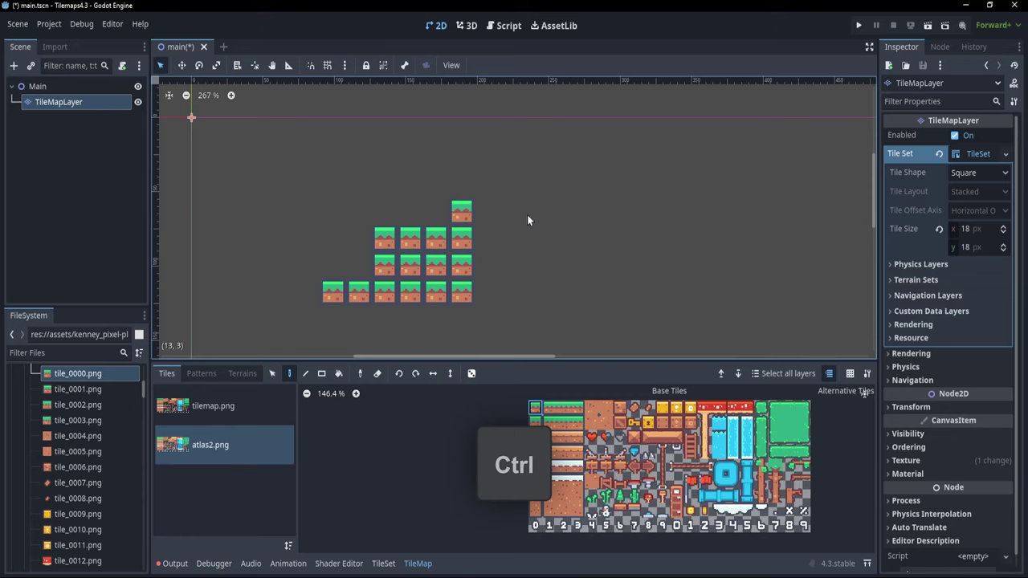
pyautogui.keyDown('ctrl'); pyautogui.moveTo(462, 211); pyautogui.dragTo(379, 271); pyautogui.keyUp('ctrl')
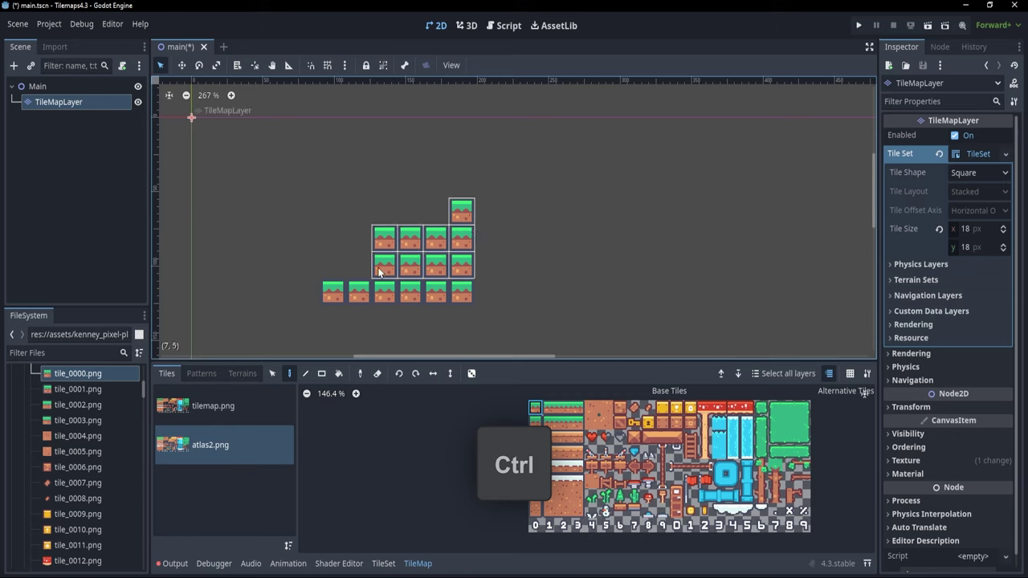
# - Stamp five copies of the mound at scattered spots across the canvas
pyautogui.click(630, 222)
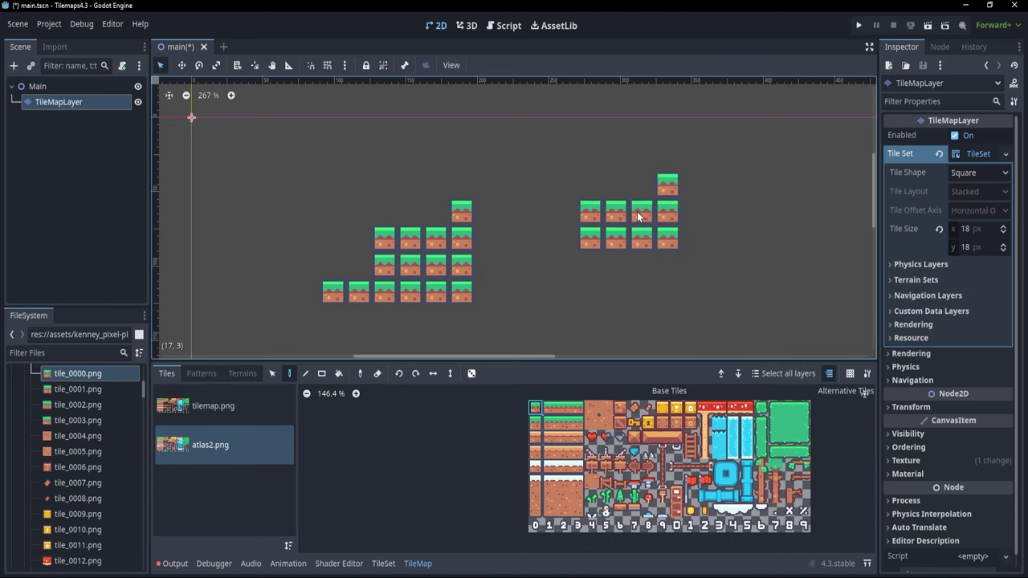
pyautogui.click(604, 302)
pyautogui.click(762, 277)
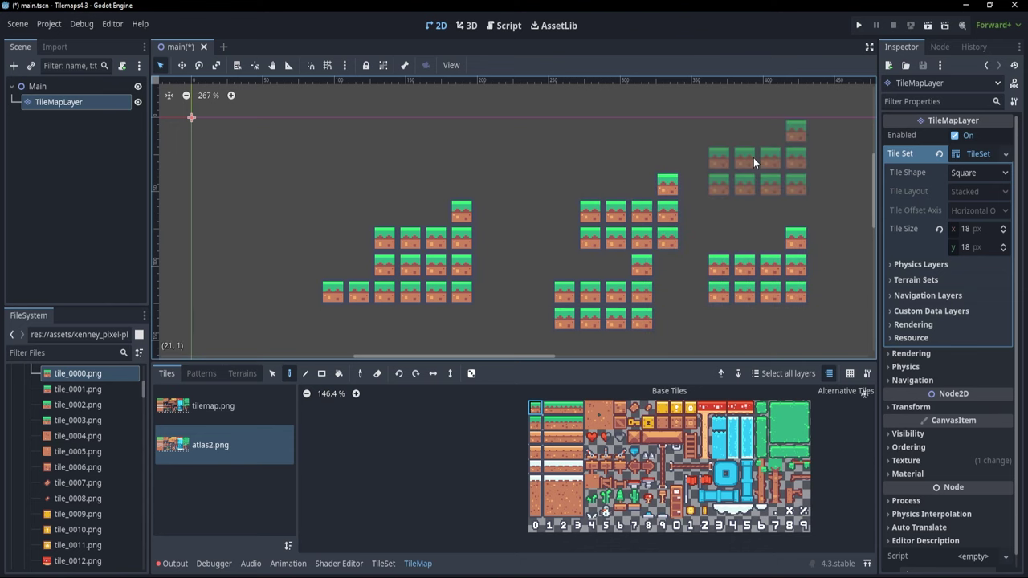
pyautogui.click(757, 168)
pyautogui.click(544, 135)
pyautogui.scroll(2, 366, 423)
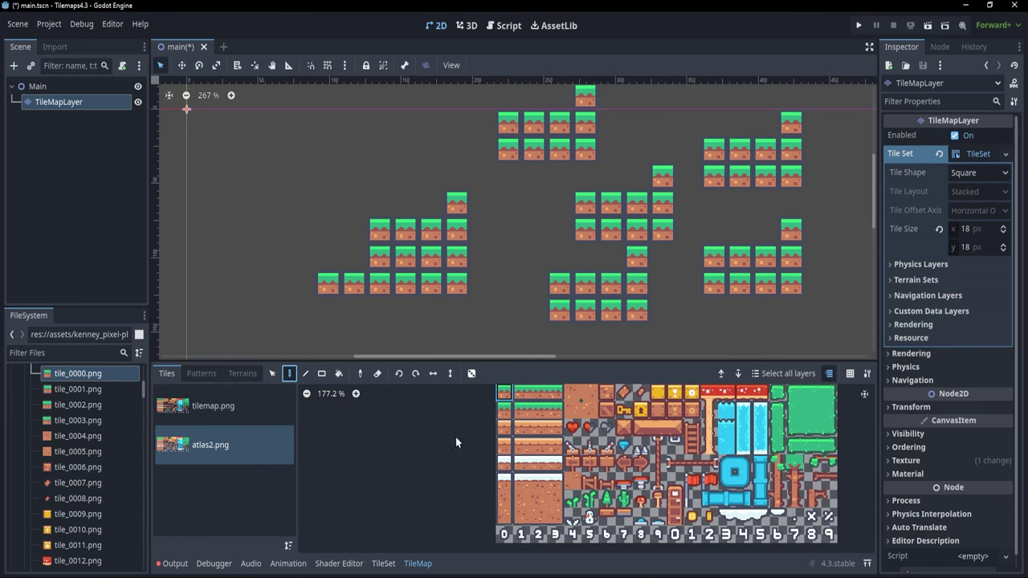
# - Bucket-fill each of the five connected grass groups with the snow tile
pyautogui.click(504, 464)
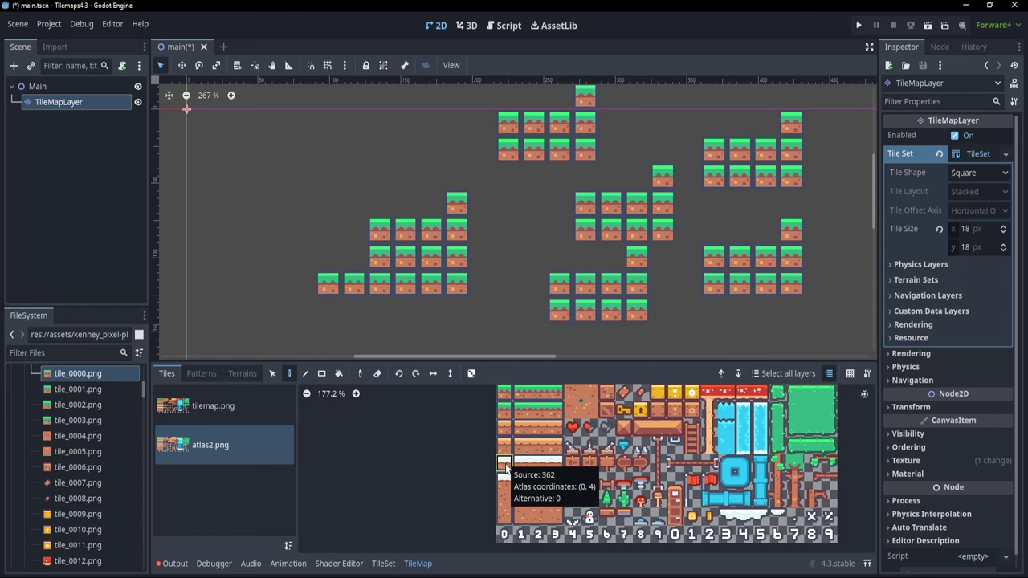
pyautogui.click(338, 373)
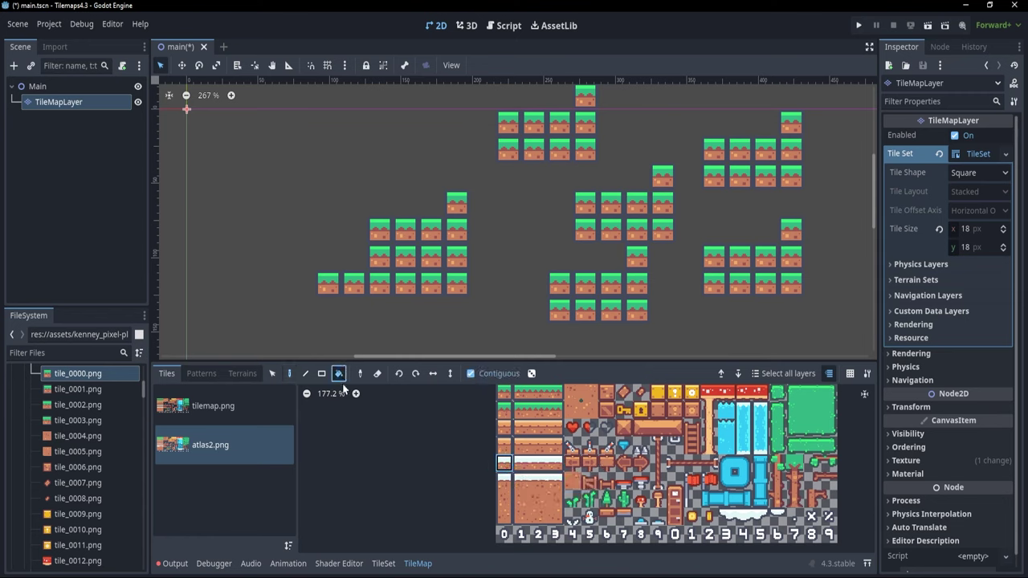
pyautogui.click(615, 286)
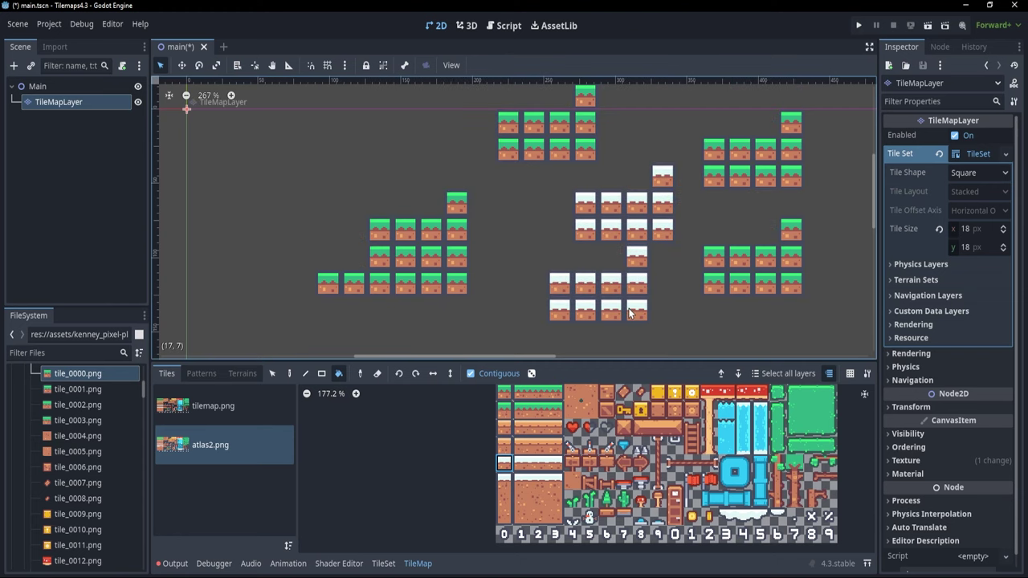
pyautogui.click(756, 287)
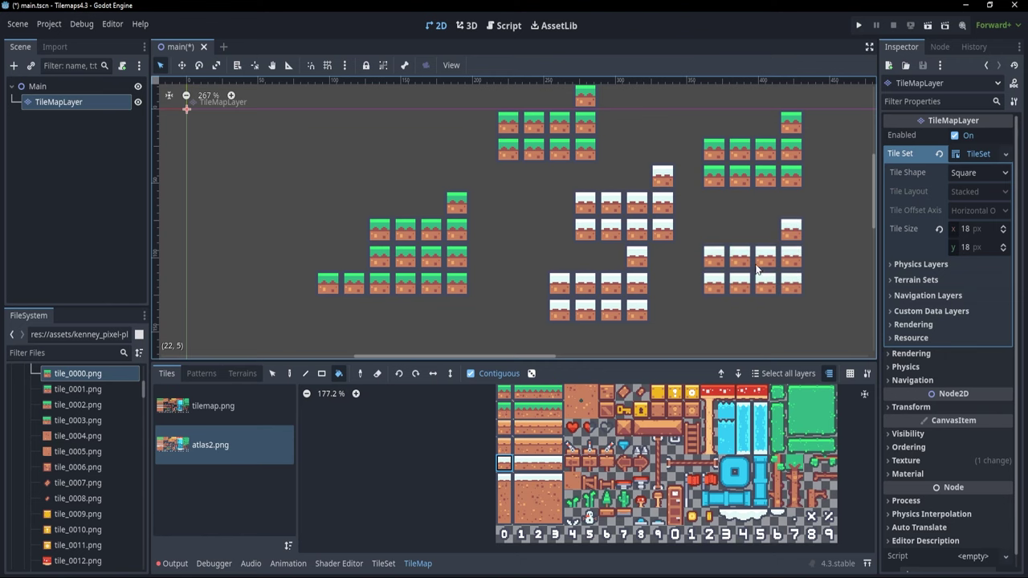
pyautogui.click(764, 175)
pyautogui.click(586, 148)
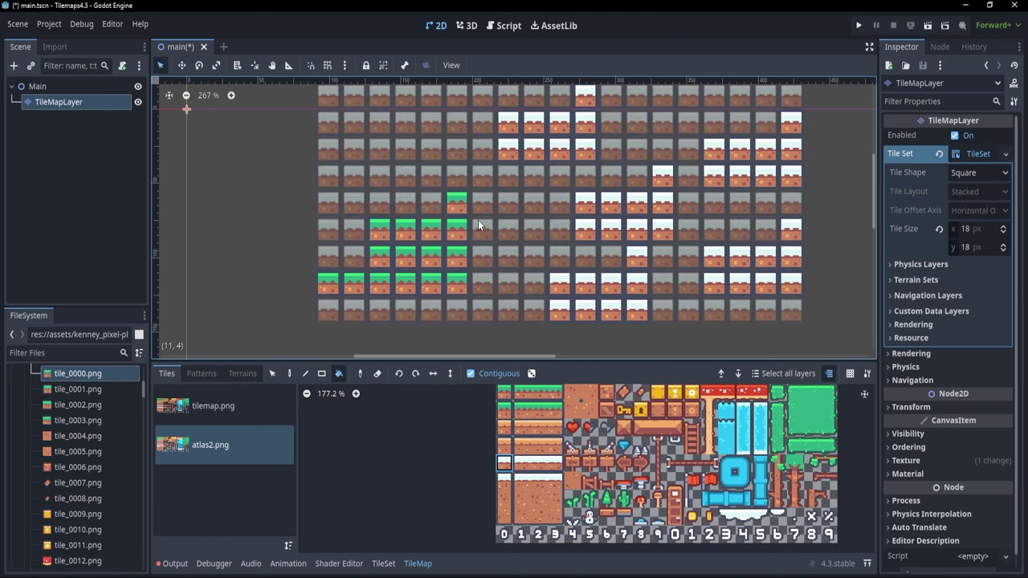
pyautogui.click(432, 257)
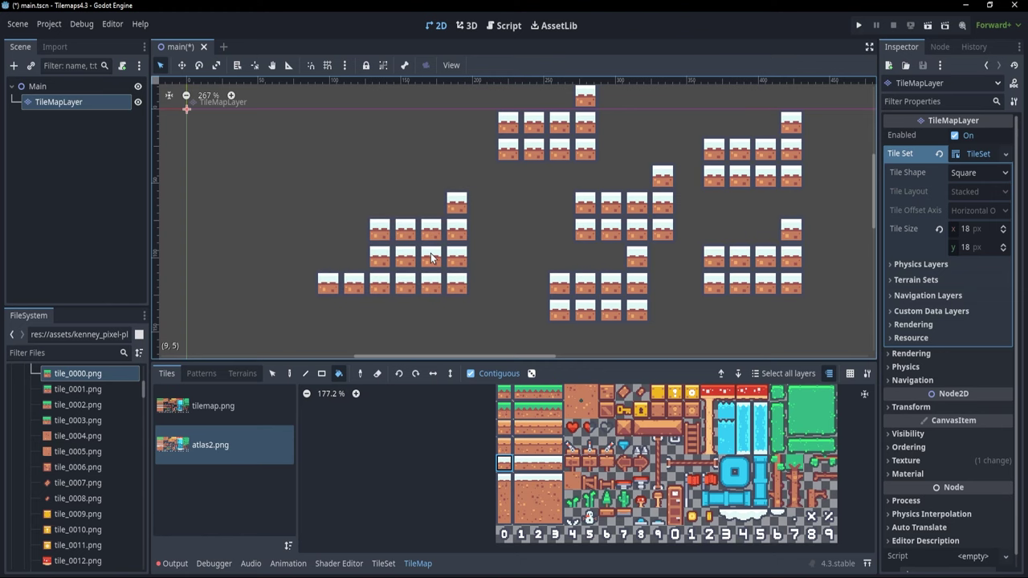
# - Undo the fills, turn off Contiguous, and turn every grass tile into snow in one fill
pyautogui.hotkey('ctrl', 'z')
pyautogui.hotkey('ctrl', 'z')
pyautogui.hotkey('ctrl', 'z')
pyautogui.hotkey('ctrl', 'z')
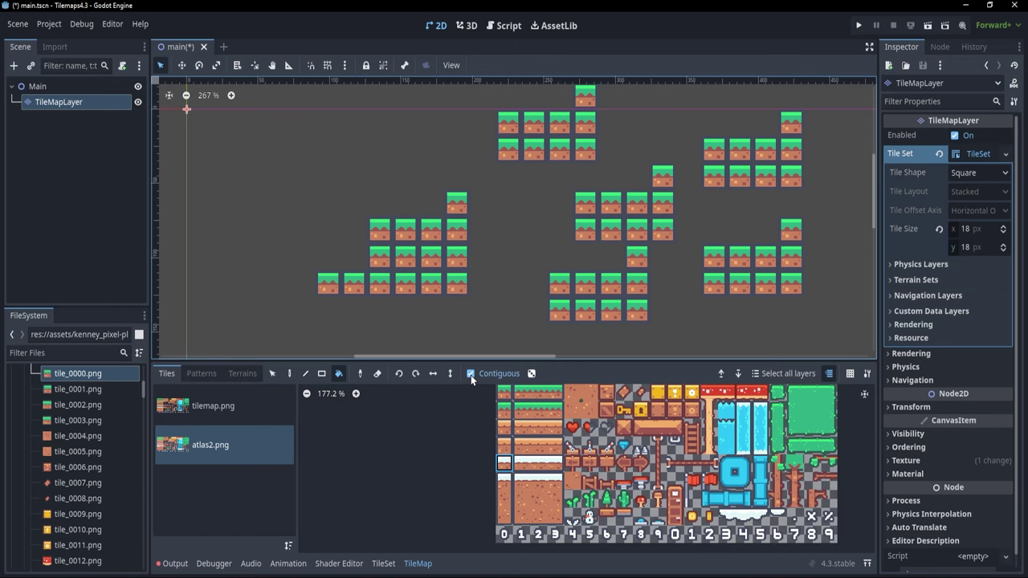
pyautogui.click(470, 375)
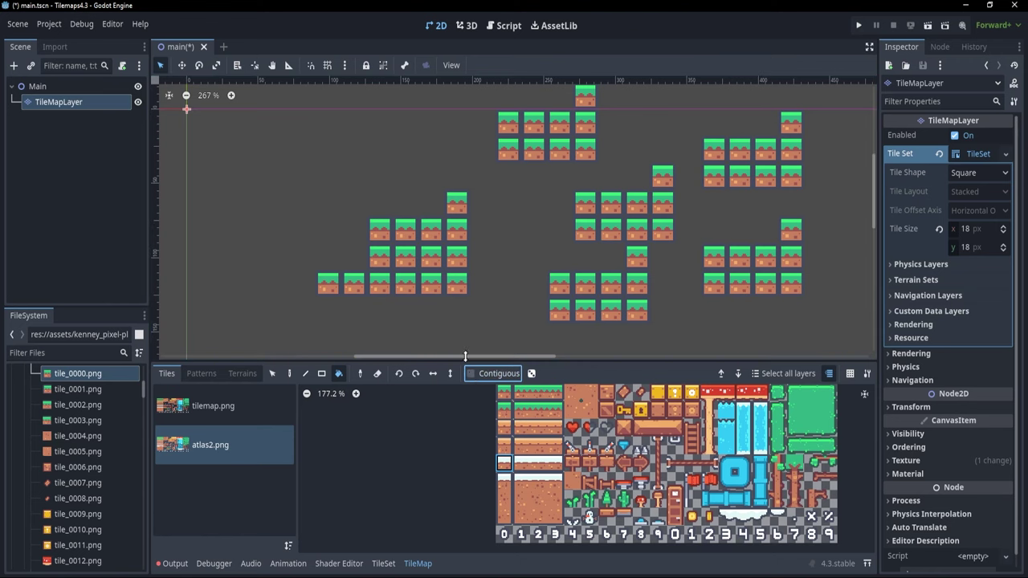
pyautogui.click(437, 265)
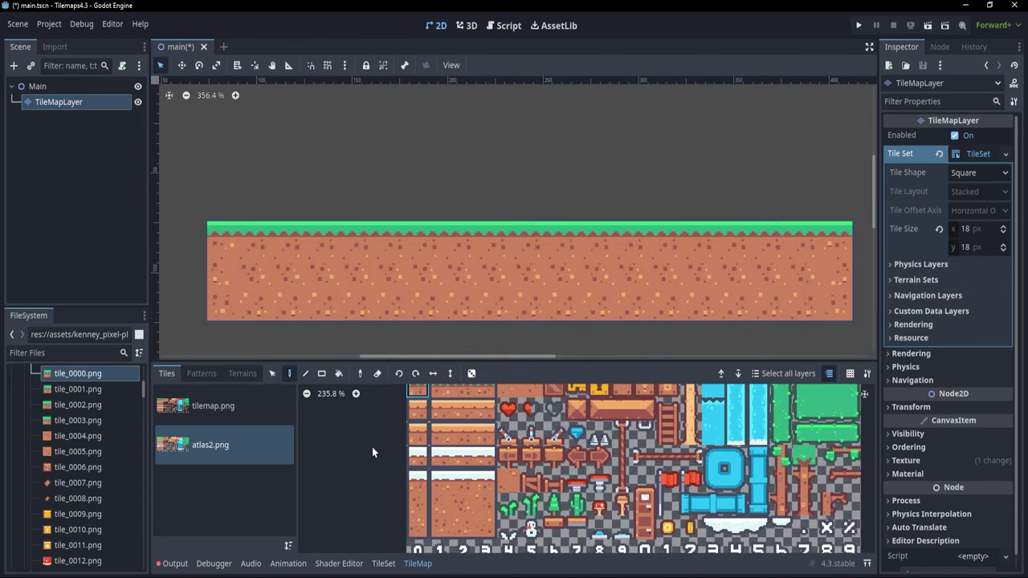
pyautogui.moveTo(508, 505); pyautogui.dragTo(581, 505)
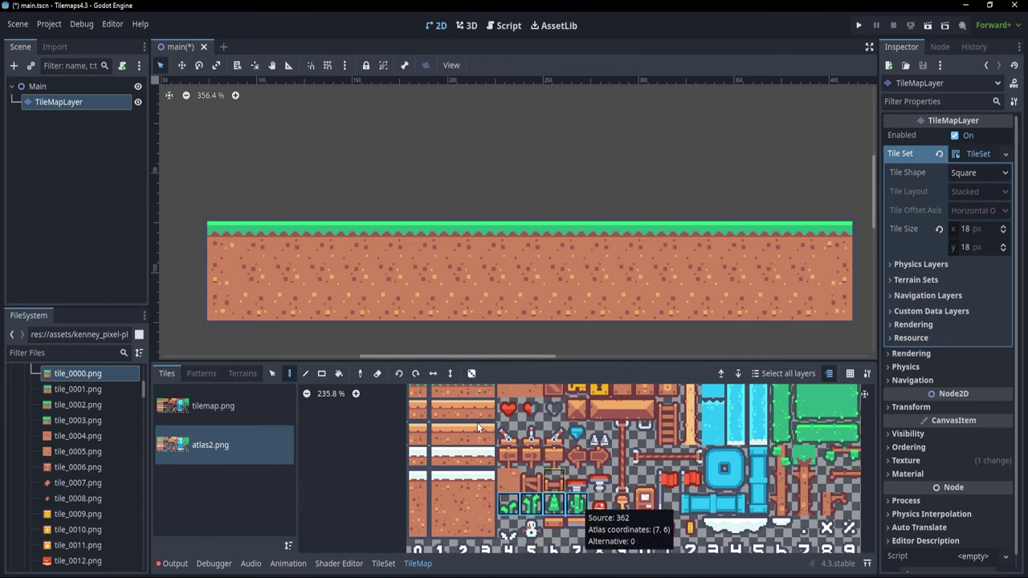
pyautogui.click(266, 214)
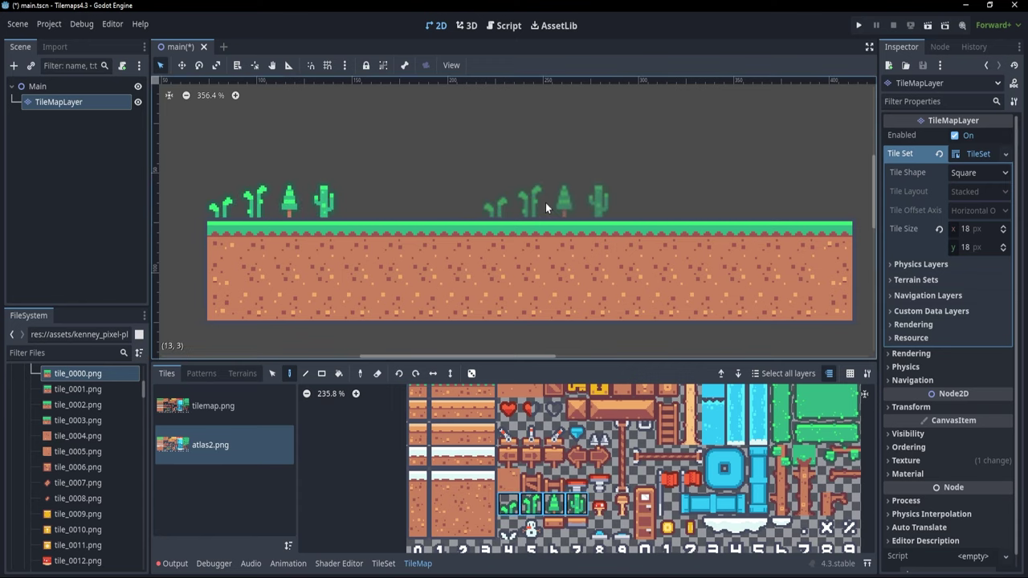
pyautogui.click(543, 205)
pyautogui.click(779, 209)
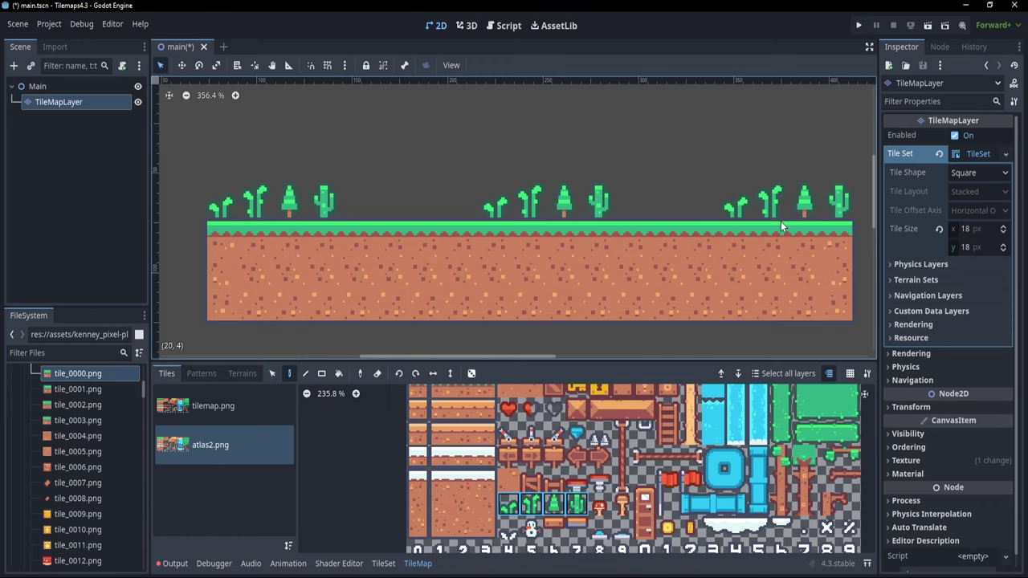
pyautogui.hotkey('ctrl', 'z')
pyautogui.hotkey('ctrl', 'z')
pyautogui.hotkey('ctrl', 'z')
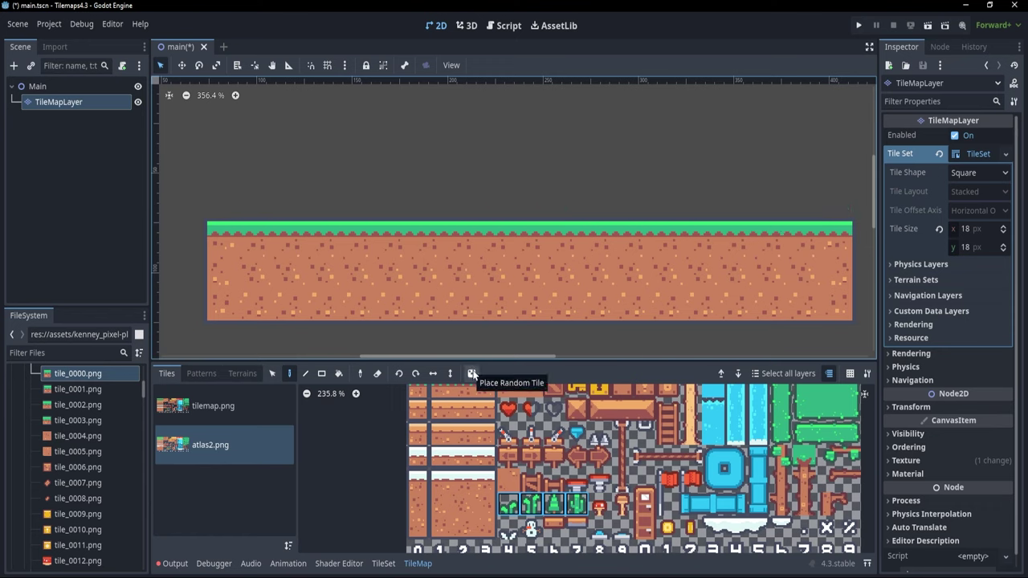
# - Enable random tile placement and place single plant tiles on the grass
pyautogui.click(473, 374)
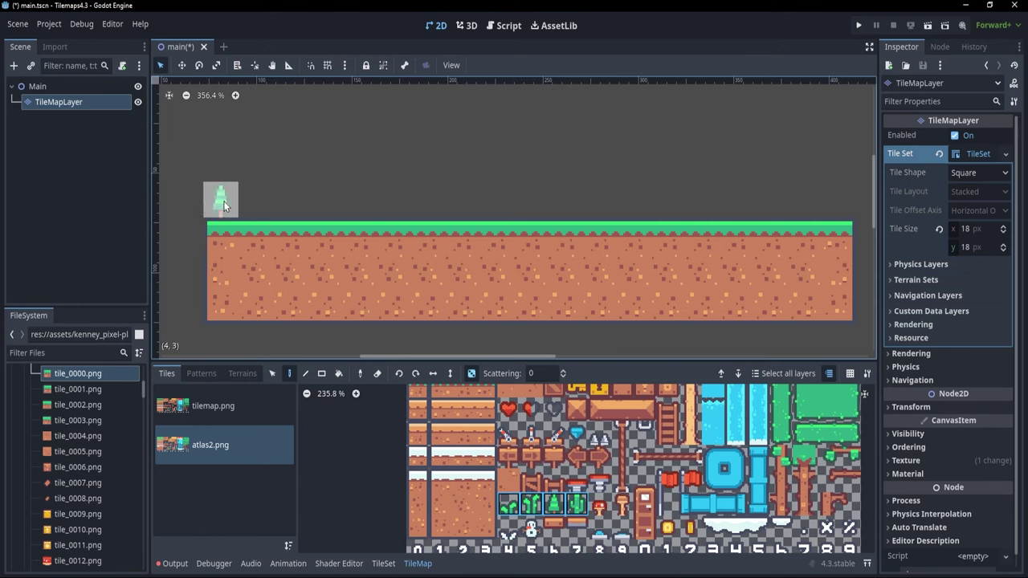
pyautogui.click(223, 206)
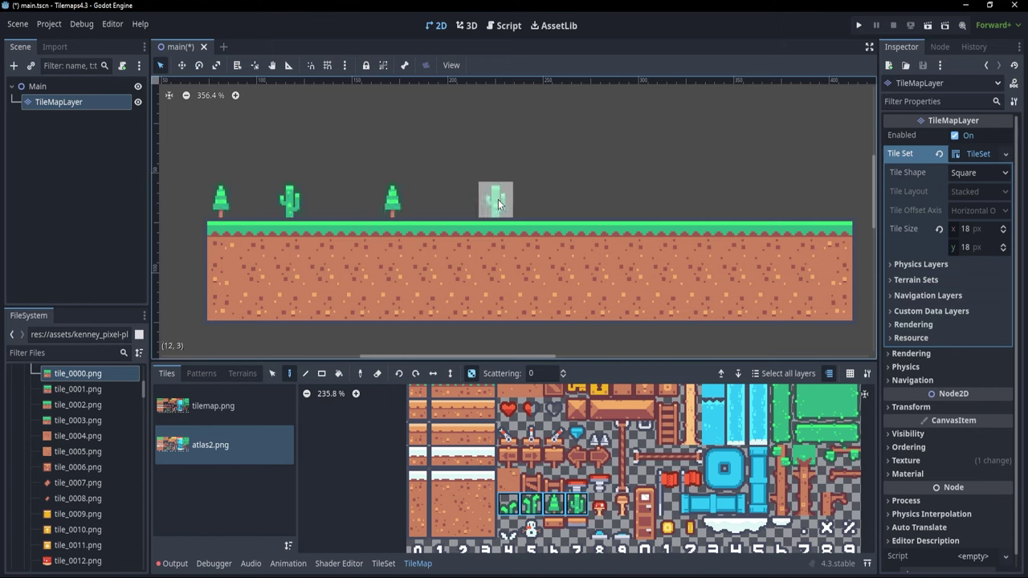
pyautogui.click(506, 206)
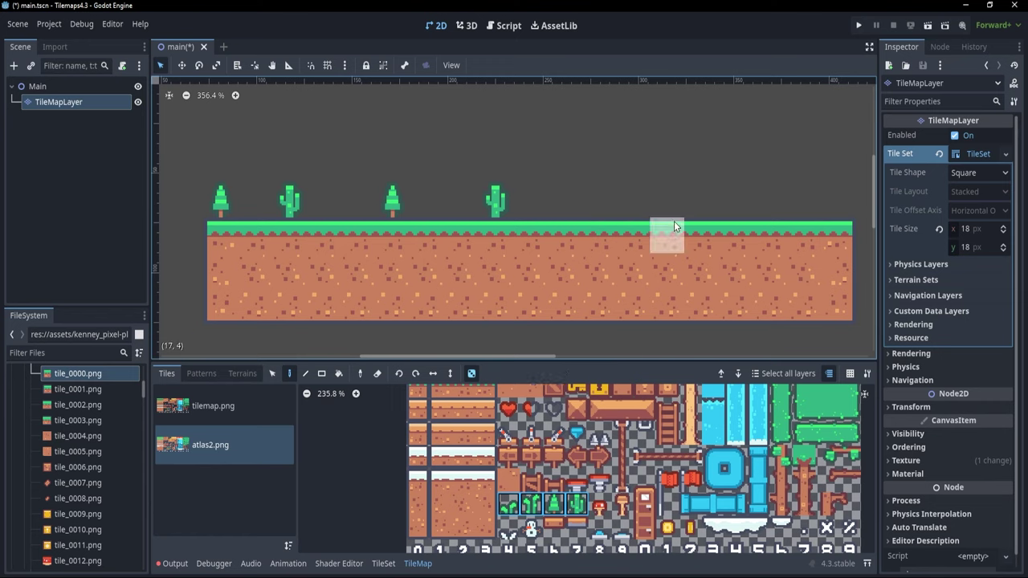
# - Line-paint a row of plants along the grass and Rect-fill a second row, with random placement on
pyautogui.click(305, 373)
pyautogui.moveTo(219, 207); pyautogui.dragTo(836, 200)
pyautogui.click(321, 373)
pyautogui.moveTo(221, 205)
pyautogui.mouseDown()
pyautogui.moveTo(294, 209)
pyautogui.moveTo(837, 166)
pyautogui.mouseUp()
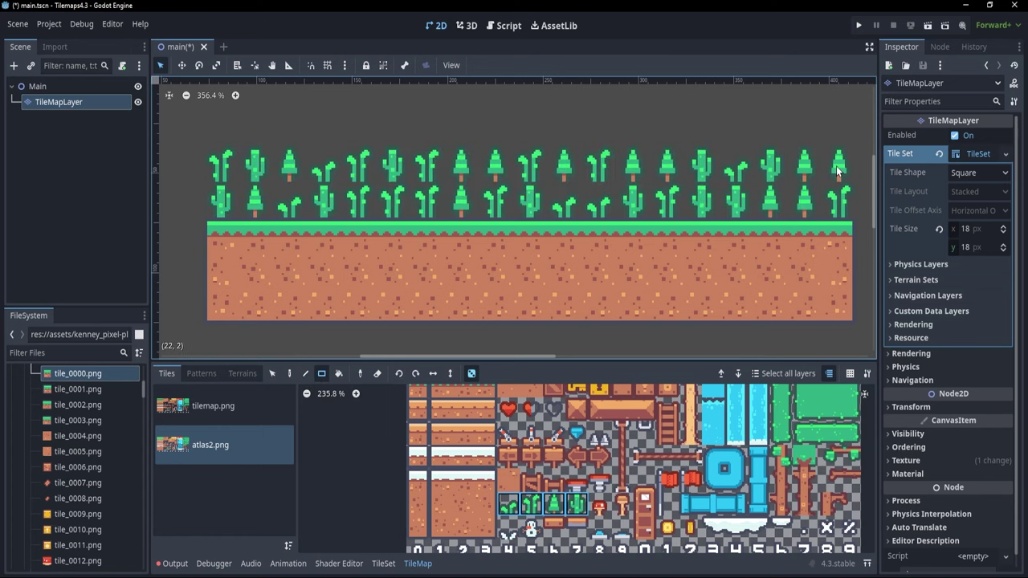
pyautogui.click(471, 374)
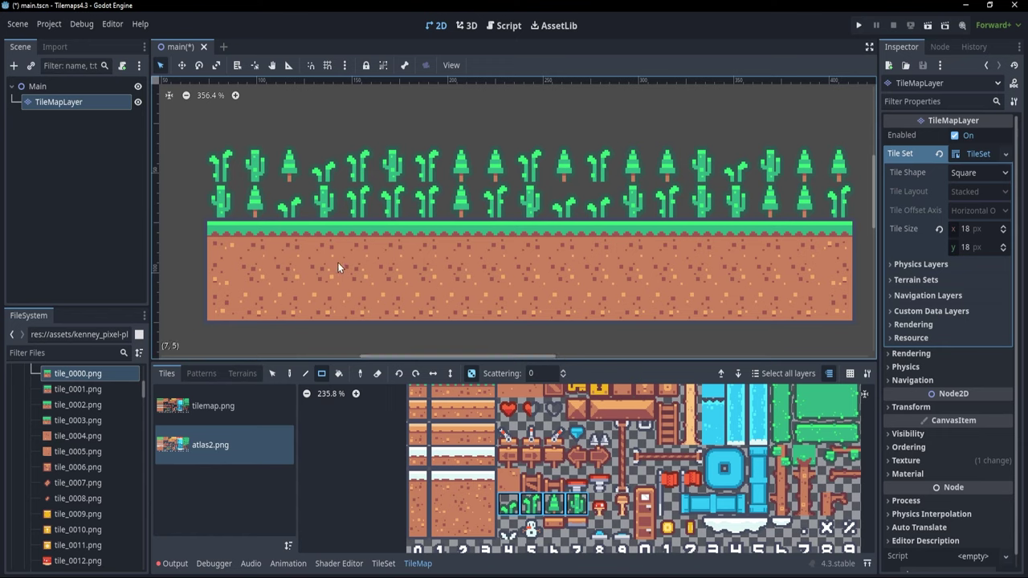
# - Undo the plants, set Scattering to 5, and Rect-fill scattered plants above the grass
pyautogui.hotkey('ctrl', 'z')
pyautogui.hotkey('ctrl', 'z')
pyautogui.hotkey('ctrl', 'z')
pyautogui.hotkey('ctrl', 'z')
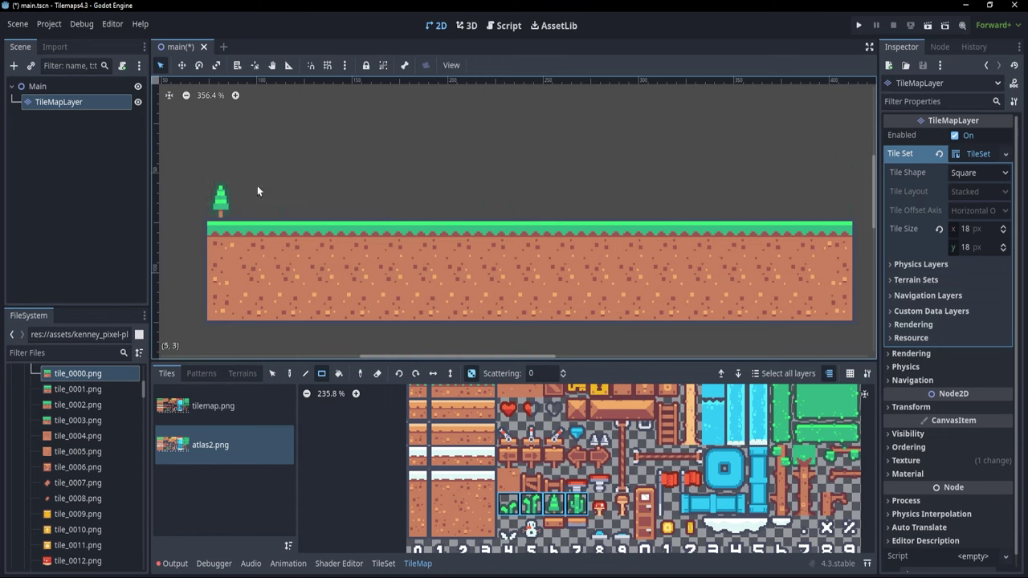
pyautogui.hotkey('ctrl', 'z')
pyautogui.click(533, 373)
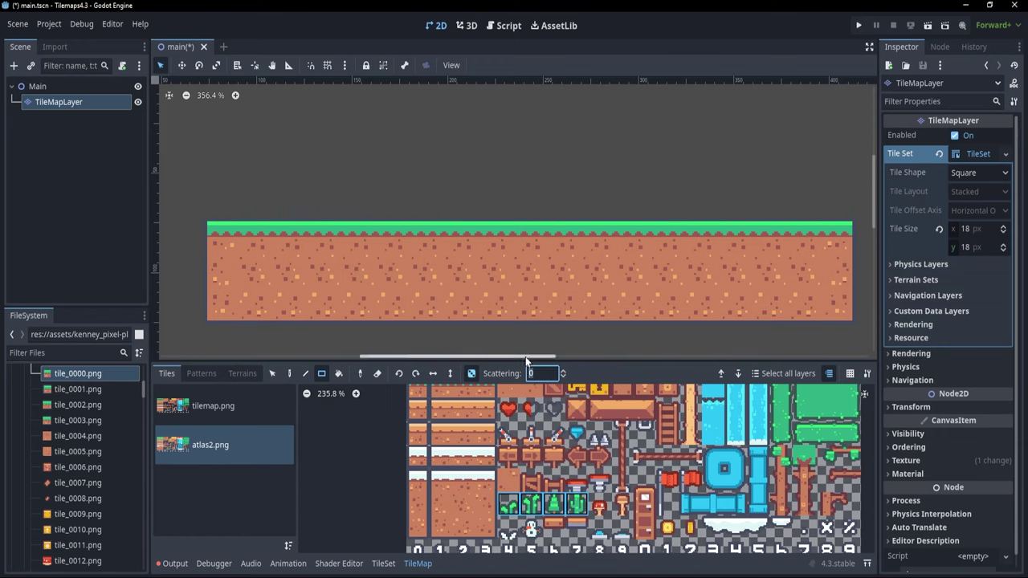
pyautogui.write('5')
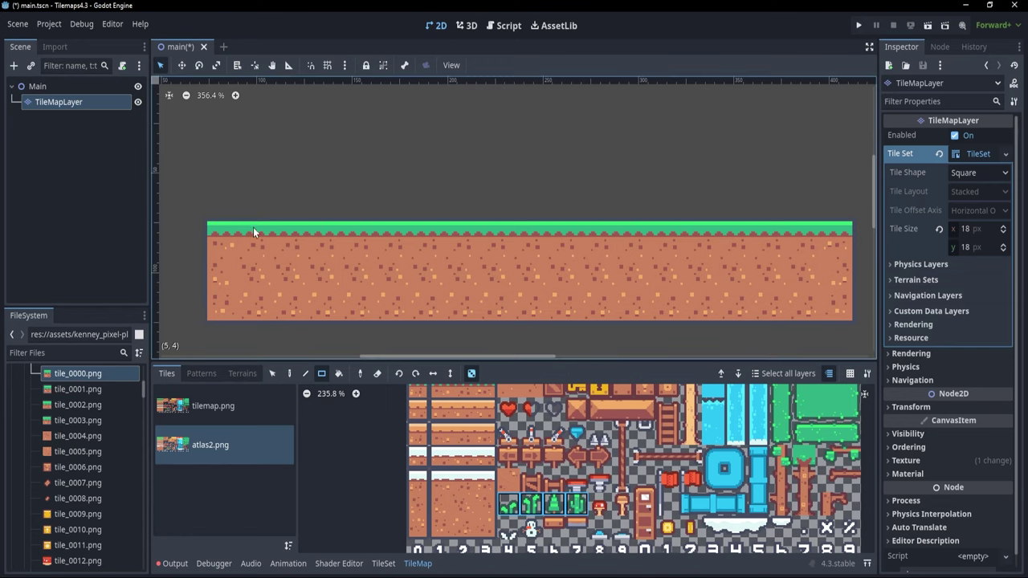
pyautogui.moveTo(231, 218); pyautogui.dragTo(837, 197)
pyautogui.moveTo(226, 202); pyautogui.dragTo(827, 161)
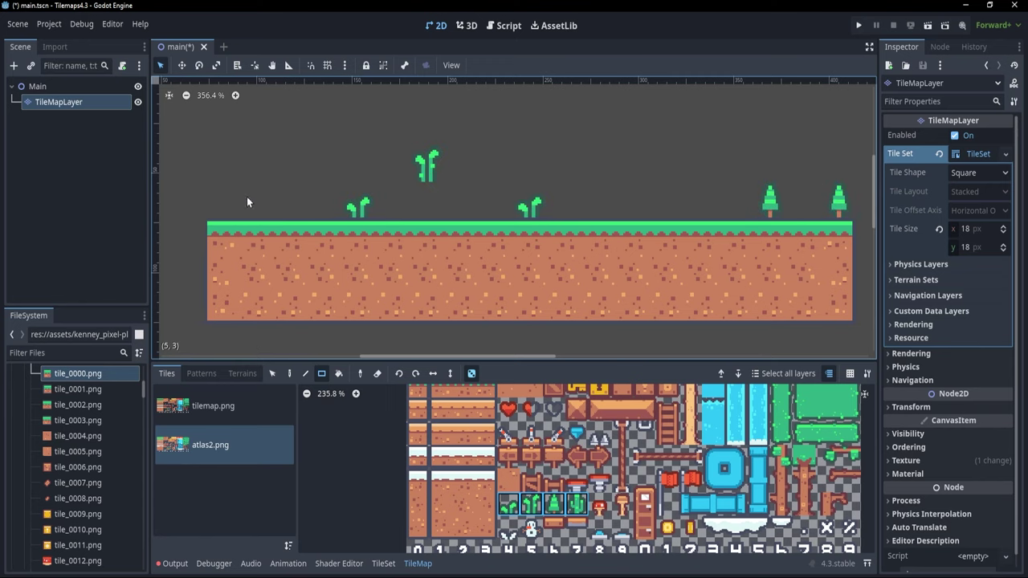
pyautogui.moveTo(224, 214); pyautogui.dragTo(836, 118)
# - Undo the scattered fill and refill the 14-cell row above the grass with Scattering 1
pyautogui.hotkey('ctrl', 'z')
pyautogui.hotkey('ctrl', 'z')
pyautogui.hotkey('ctrl', 'z')
pyautogui.click(472, 376)
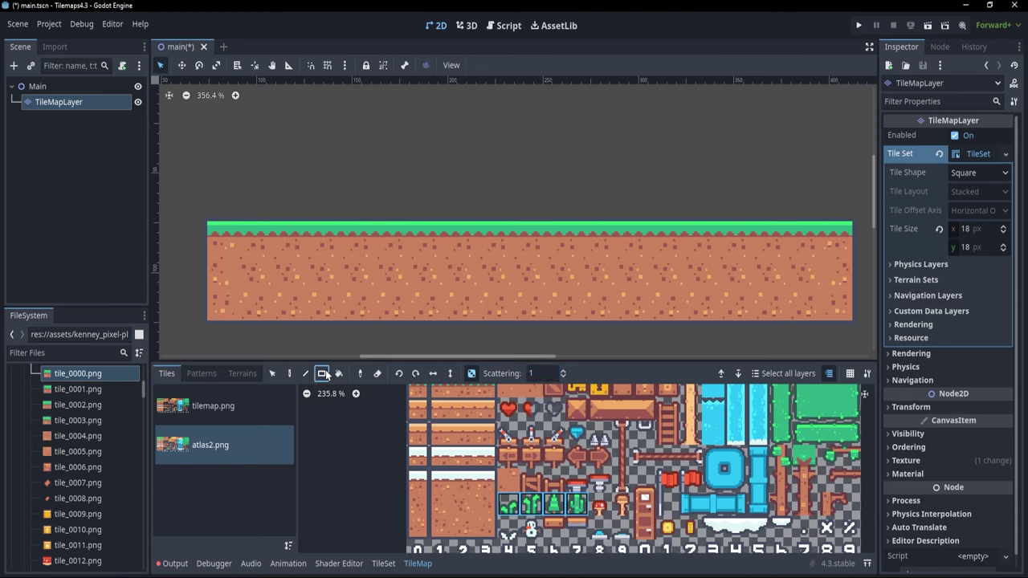
pyautogui.moveTo(226, 204); pyautogui.dragTo(826, 209)
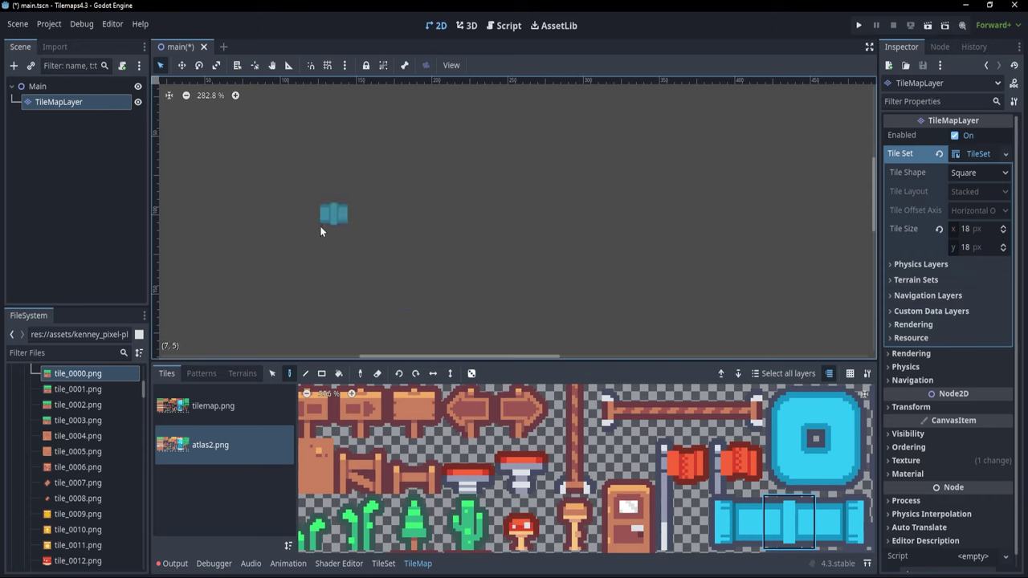
# - Paint a horizontal pipe strip, a rotated vertical run below it, and a lower horizontal run
pyautogui.moveTo(323, 224)
pyautogui.mouseDown()
pyautogui.moveTo(502, 223)
pyautogui.moveTo(317, 222)
pyautogui.mouseUp()
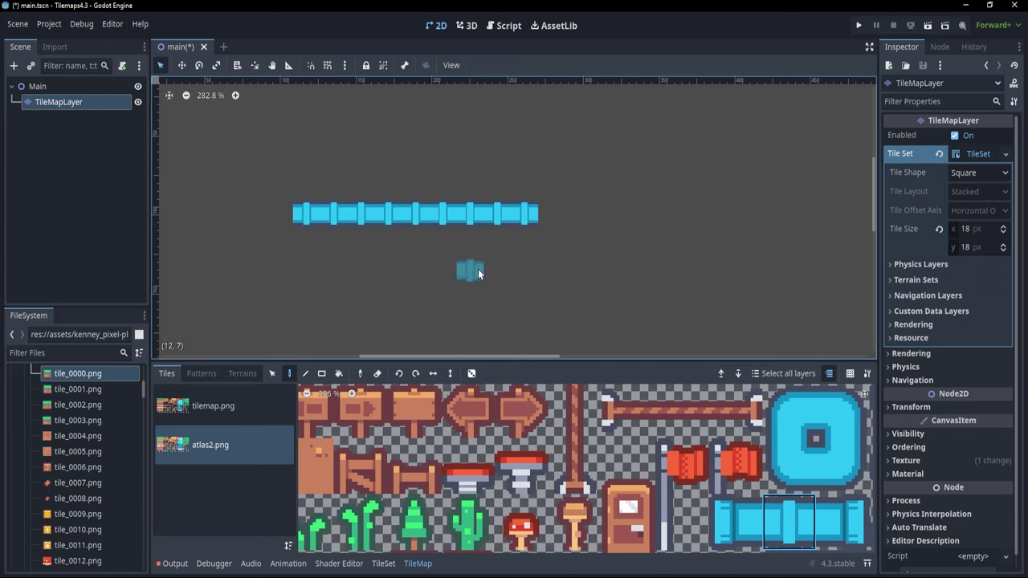
pyautogui.click(415, 375)
pyautogui.moveTo(549, 241)
pyautogui.mouseDown()
pyautogui.moveTo(552, 325)
pyautogui.moveTo(551, 249)
pyautogui.mouseUp()
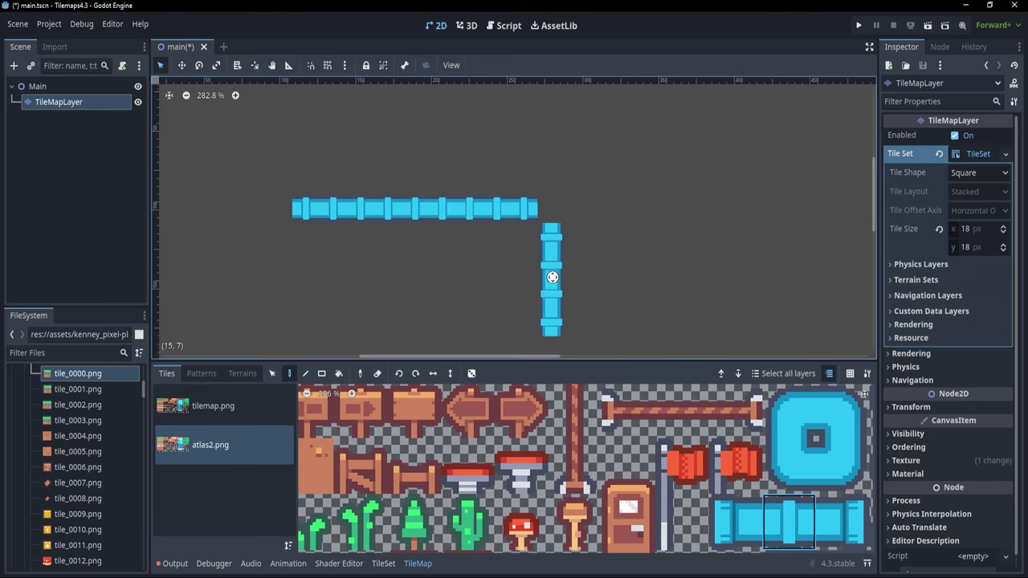
pyautogui.moveTo(551, 273); pyautogui.dragTo(520, 226, button='middle')
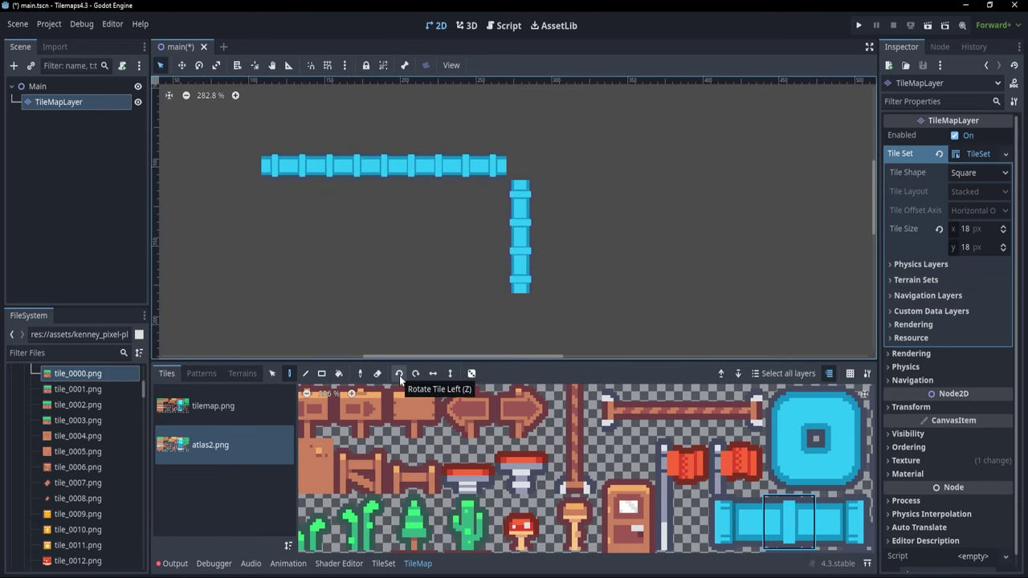
pyautogui.click(399, 374)
pyautogui.click(552, 308)
pyautogui.moveTo(553, 308); pyautogui.dragTo(686, 305)
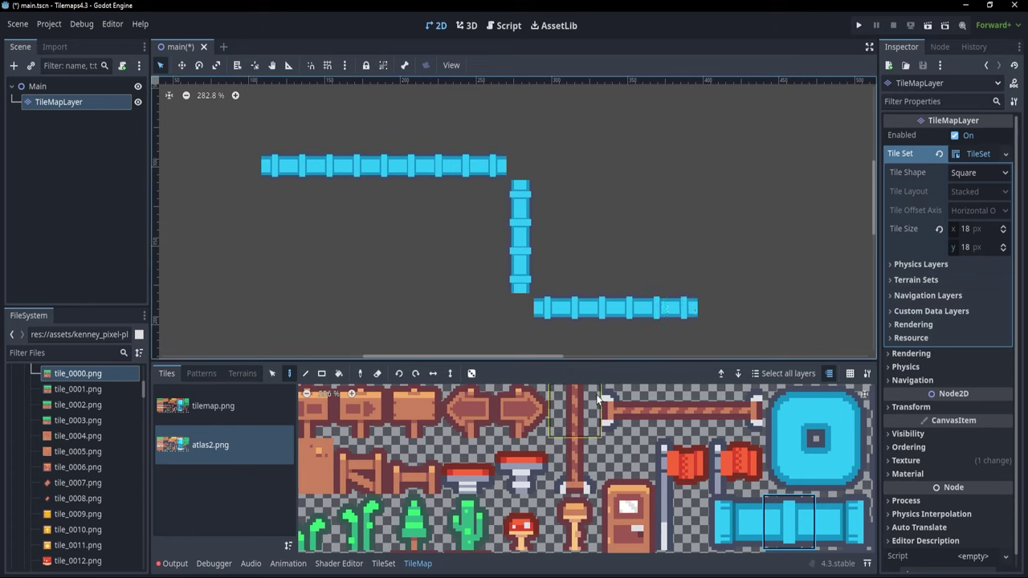
# - Place flipped and rotated curved corner pieces at the upper and lower pipe bends
pyautogui.click(785, 467)
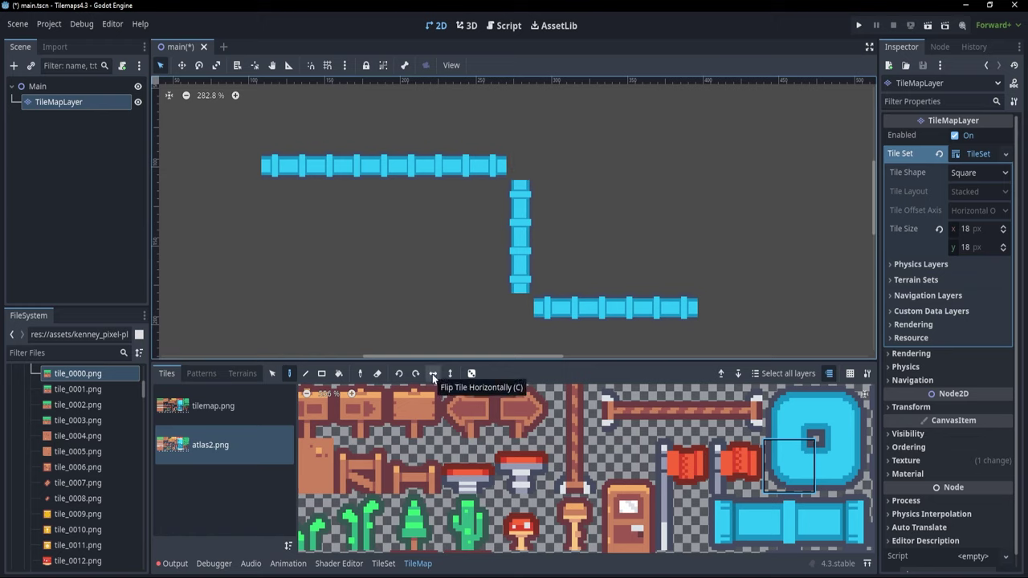
pyautogui.click(434, 375)
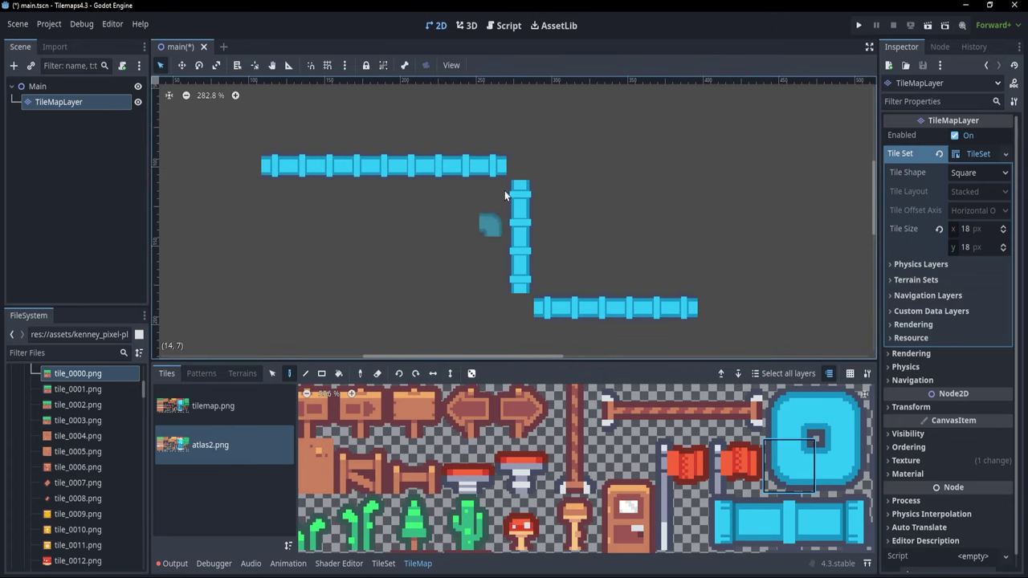
pyautogui.click(517, 168)
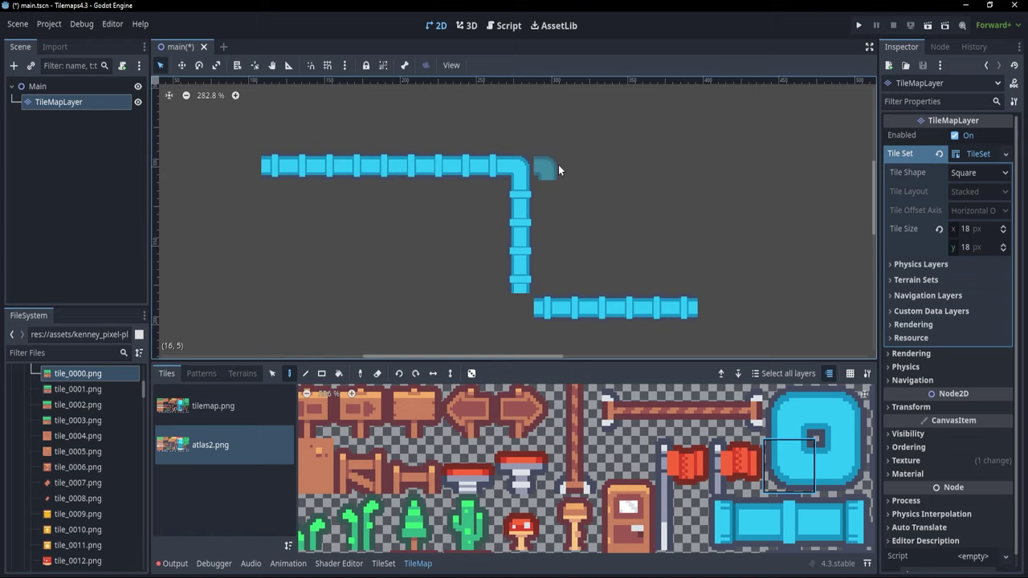
pyautogui.click(416, 373)
pyautogui.click(516, 306)
pyautogui.scroll(1, 450, 305)
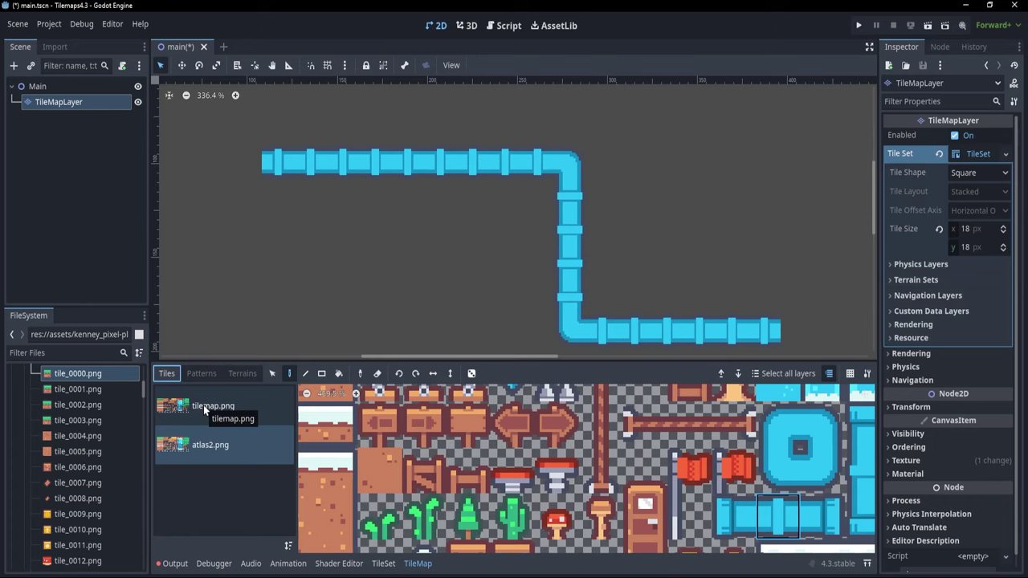
# - In Patterns, box-select the pipe, cut and restore it, then paste it as a pattern
pyautogui.click(202, 374)
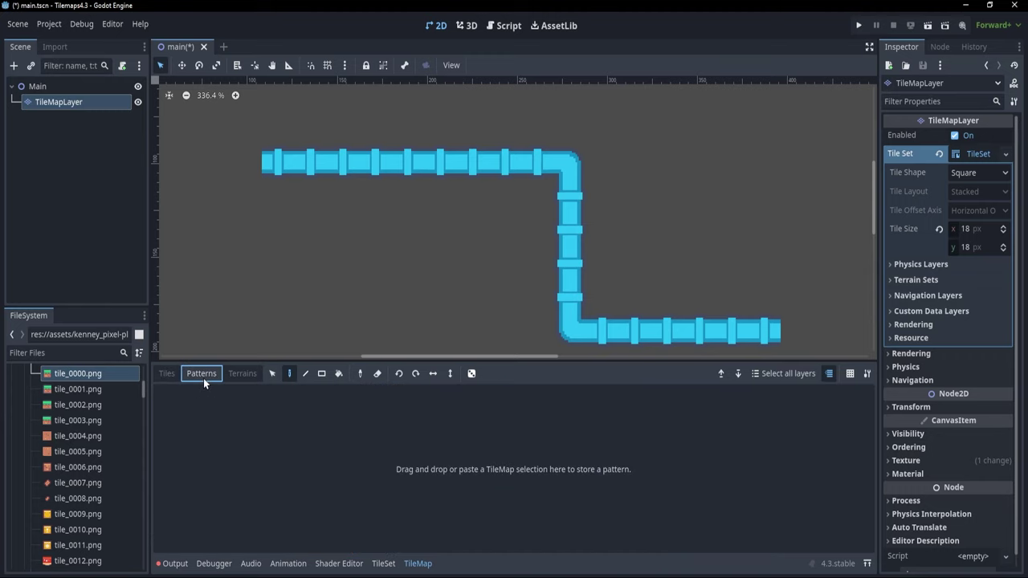
pyautogui.click(272, 374)
pyautogui.moveTo(272, 178); pyautogui.dragTo(764, 328)
pyautogui.hotkey('ctrl', 'x')
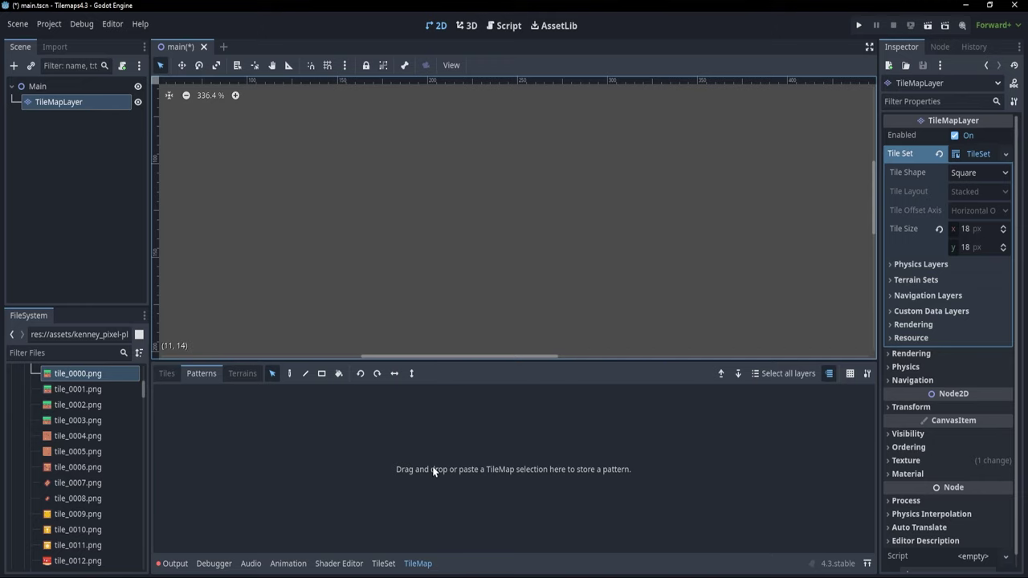
pyautogui.hotkey('ctrl', 'z')
pyautogui.hotkey('ctrl', 'v')
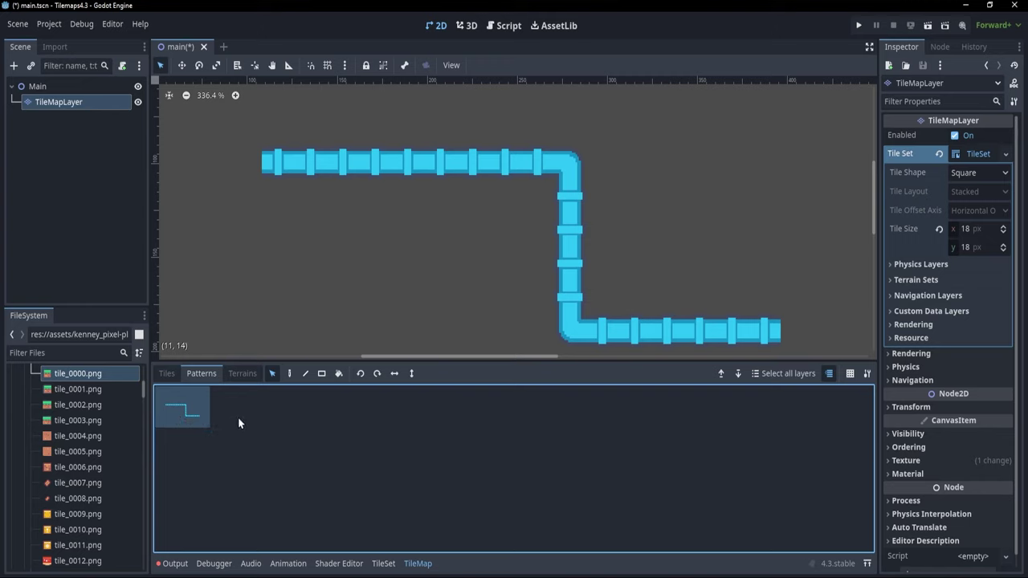
# - Reselect the whole pipe and paste a second copy into the Patterns list
pyautogui.moveTo(274, 165); pyautogui.dragTo(764, 335)
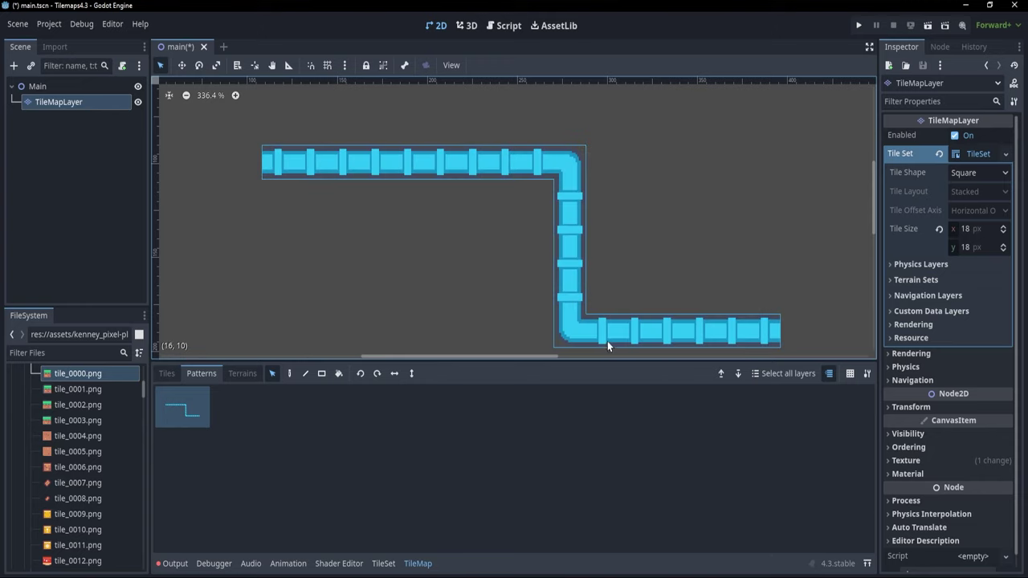
pyautogui.click(318, 432)
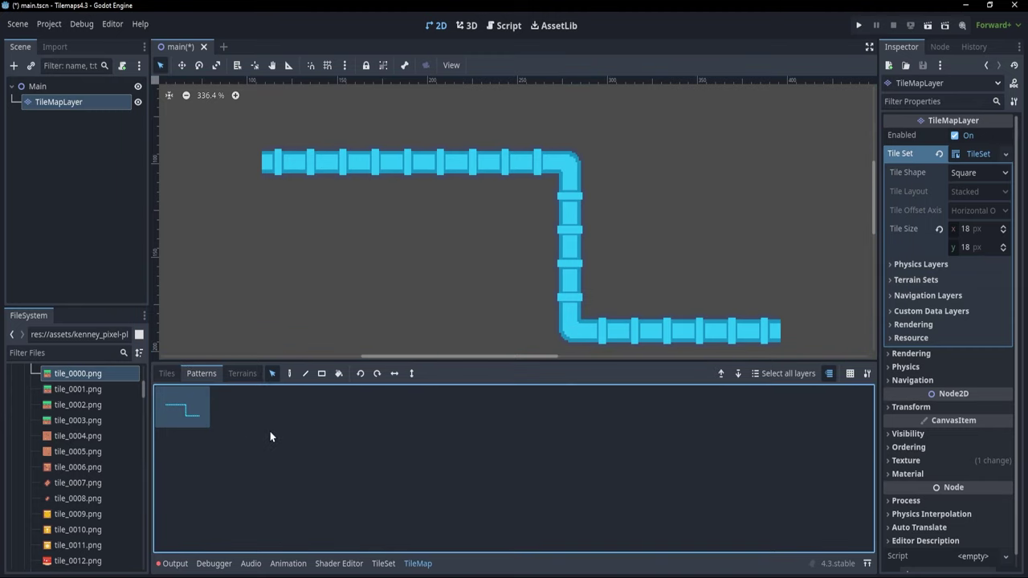
pyautogui.hotkey('ctrl', 'v')
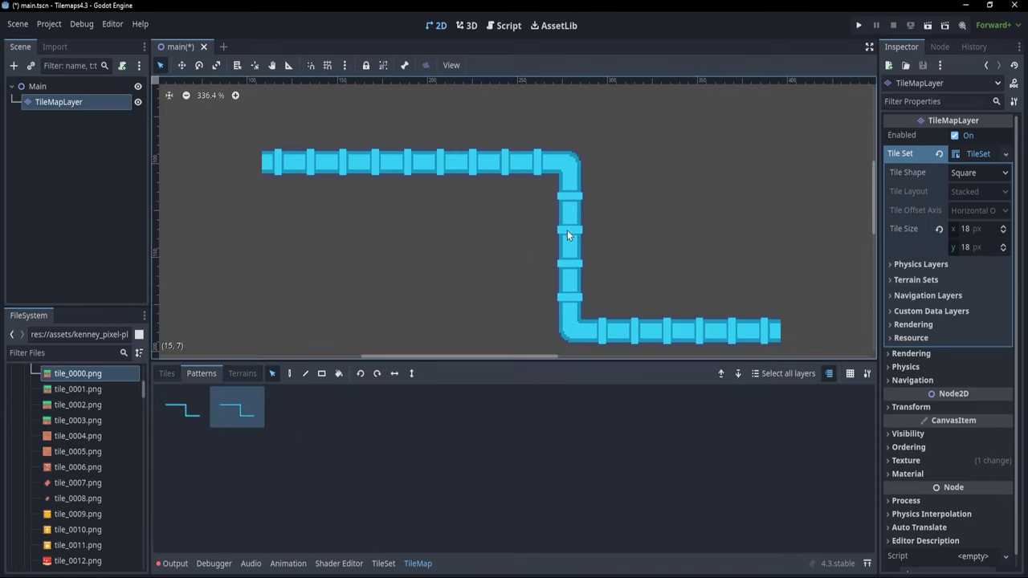
pyautogui.scroll(-1, 567, 230)
pyautogui.scroll(-1, 611, 249)
pyautogui.keyDown('shift'); pyautogui.hscroll(3, 562, 273); pyautogui.keyUp('shift')
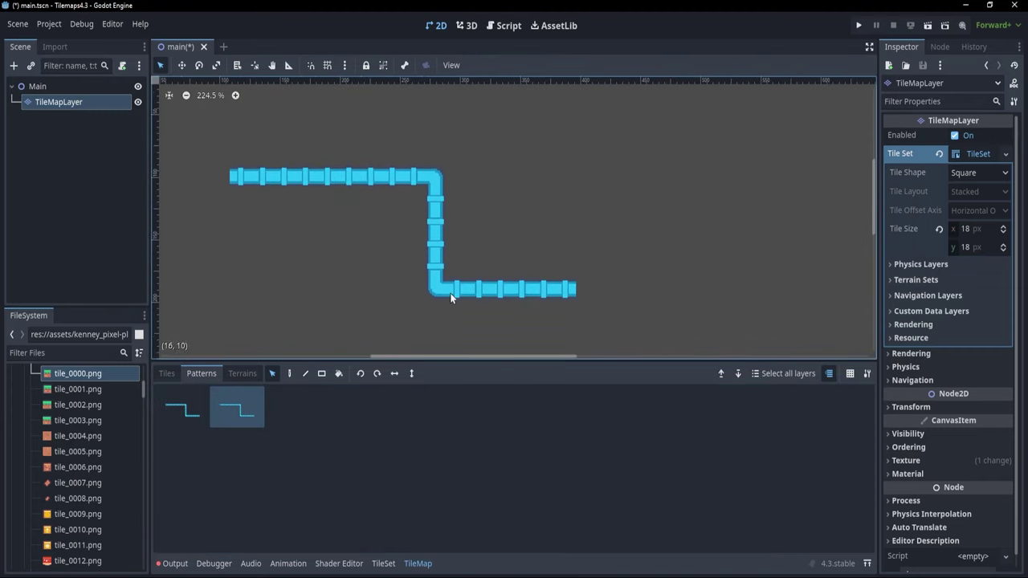
# - Stamp the pipe pattern twice at the pipe's end to extend it
pyautogui.click(289, 373)
pyautogui.scroll(-1, 716, 304)
pyautogui.moveTo(716, 303); pyautogui.dragTo(546, 149, button='middle')
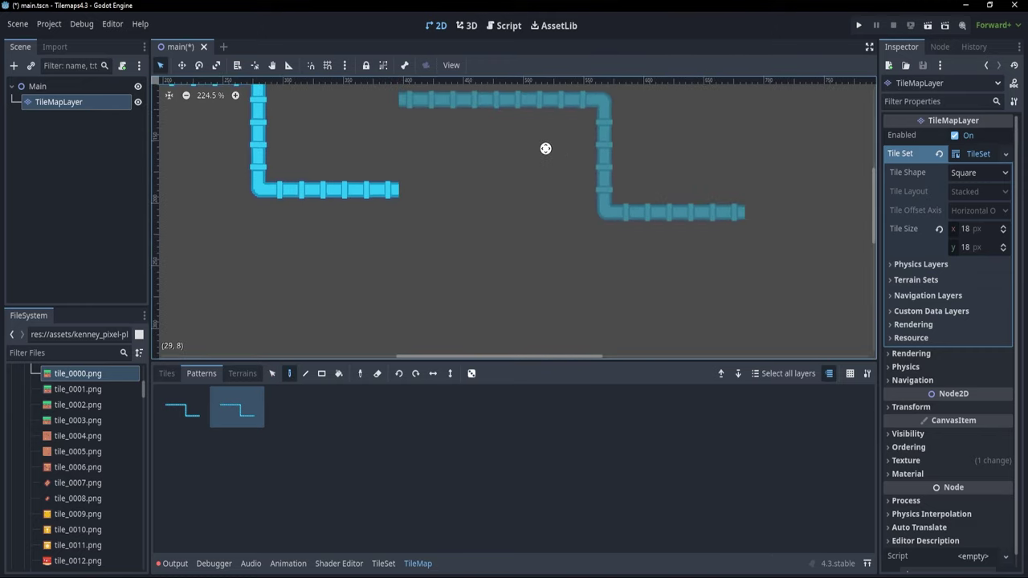
pyautogui.click(410, 225)
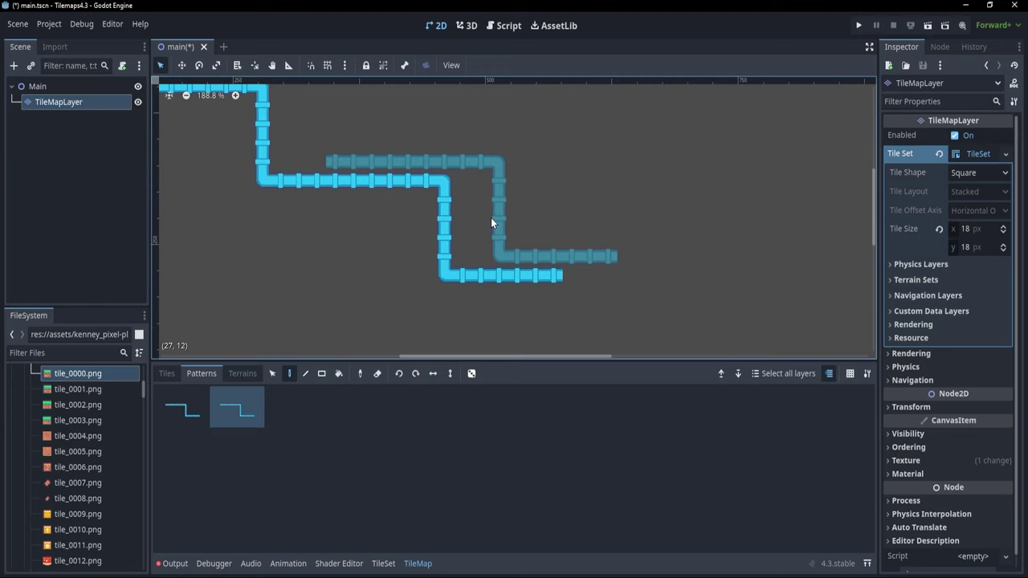
pyautogui.click(620, 315)
# - Rotate the pattern preview twice with X and flip it so the next copy rises
pyautogui.scroll(3, 663, 221)
pyautogui.keyDown('shift'); pyautogui.hscroll(-7, 663, 220); pyautogui.keyUp('shift')
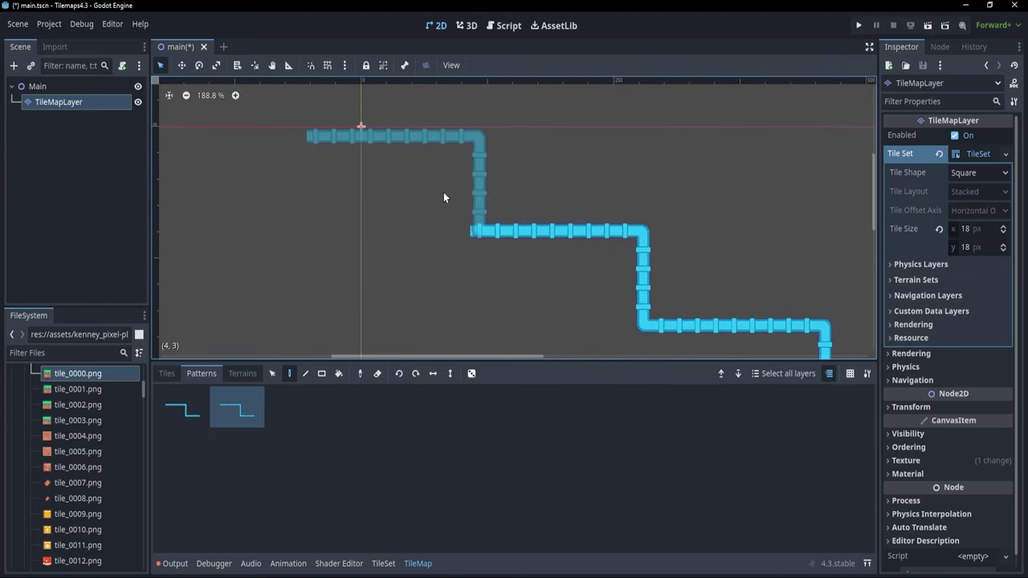
pyautogui.press('x')
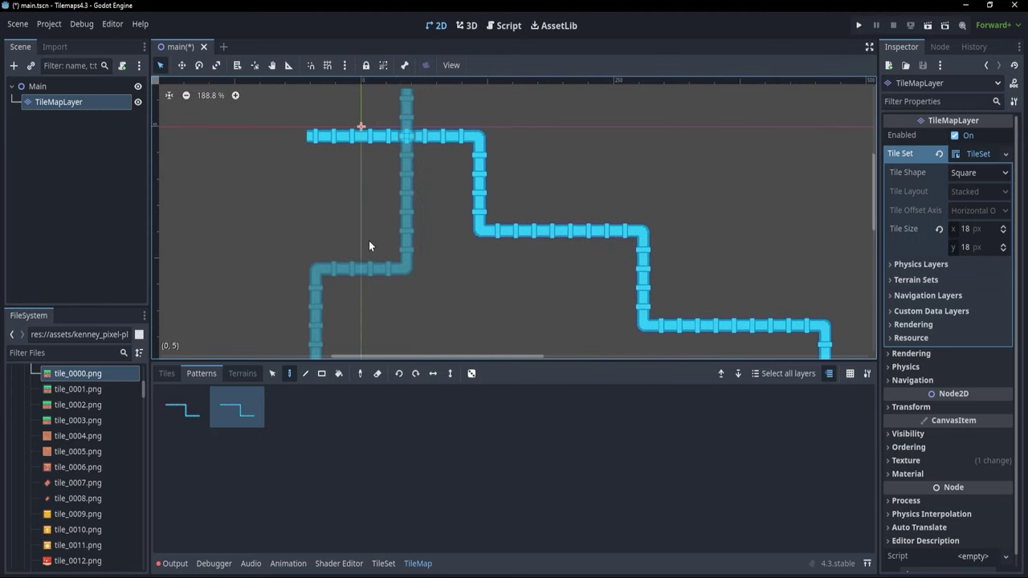
pyautogui.press('x')
pyautogui.press('v')
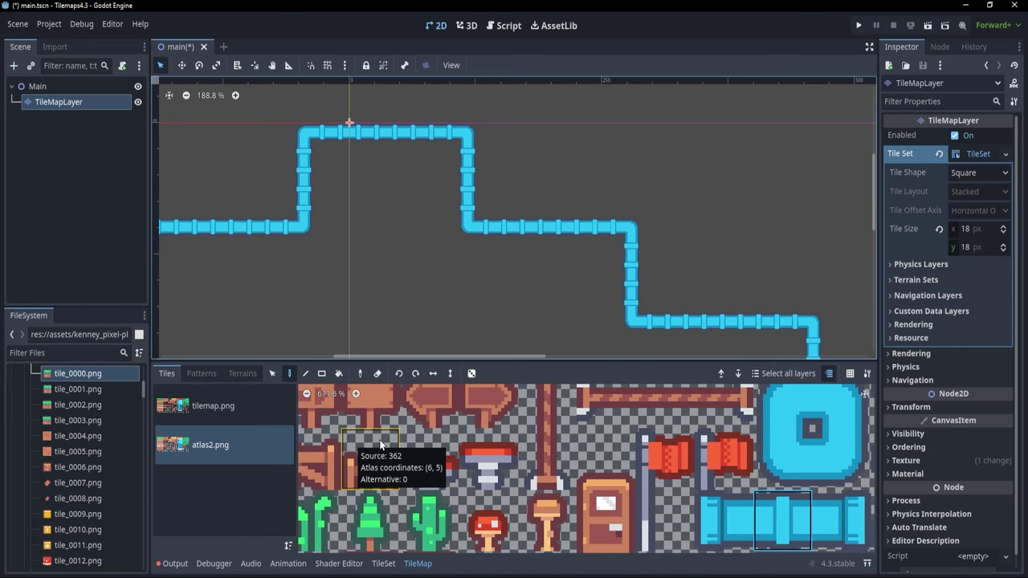
# - Create Alternative 1 for the pipe tile at atlas coordinates (13, 6) in atlas2.png
pyautogui.click(783, 530)
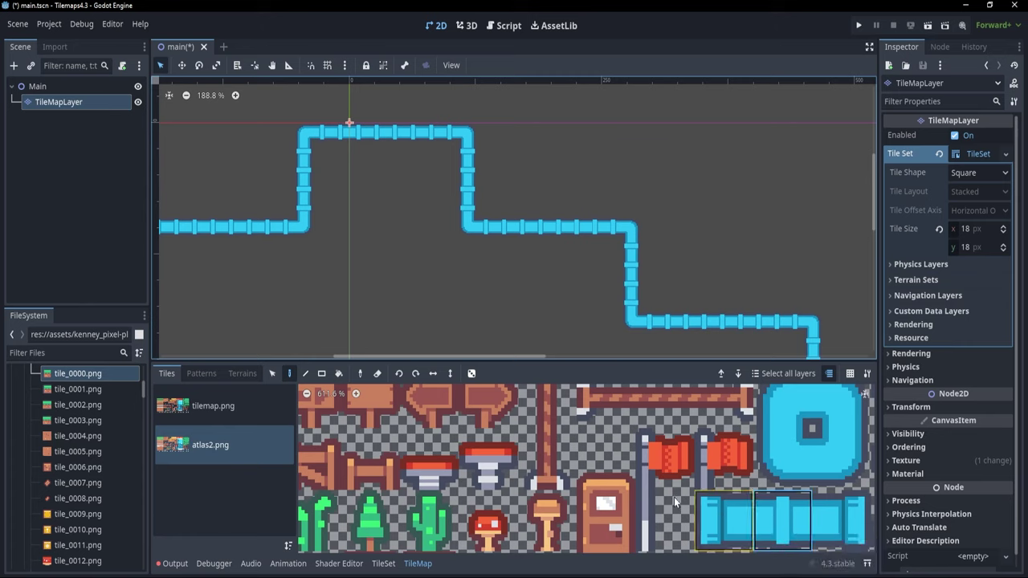
pyautogui.click(384, 563)
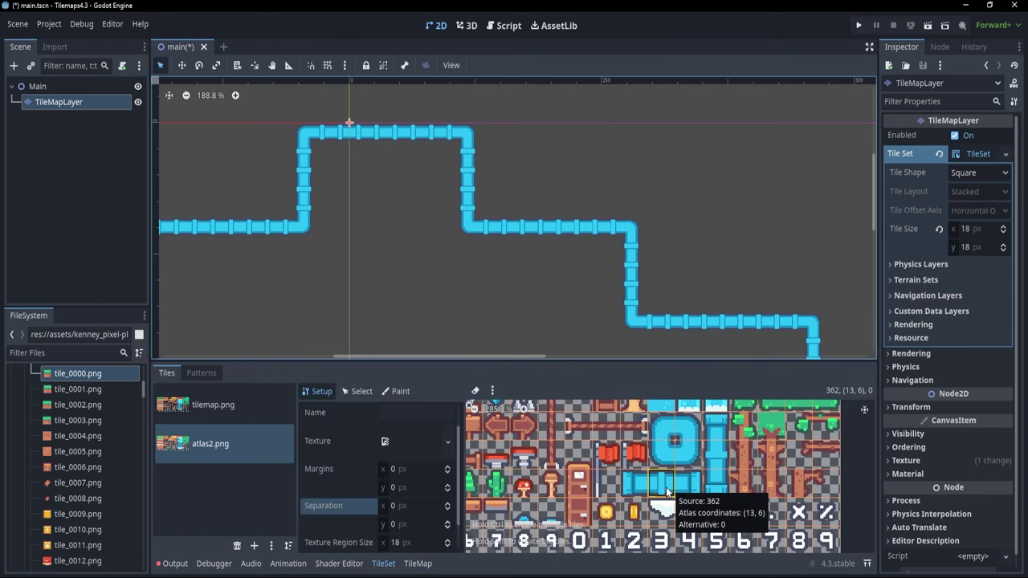
pyautogui.rightClick(666, 486)
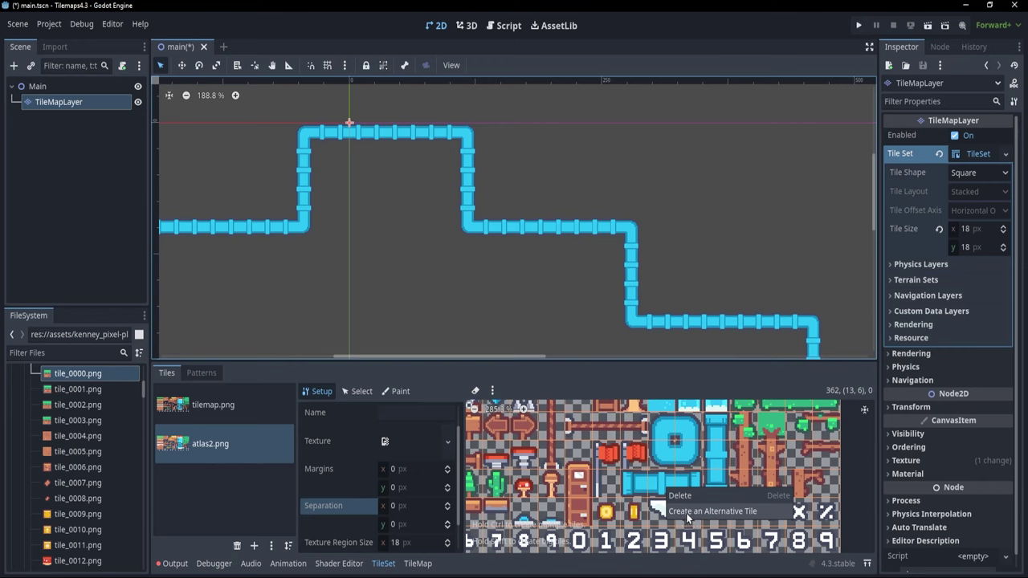
pyautogui.click(686, 513)
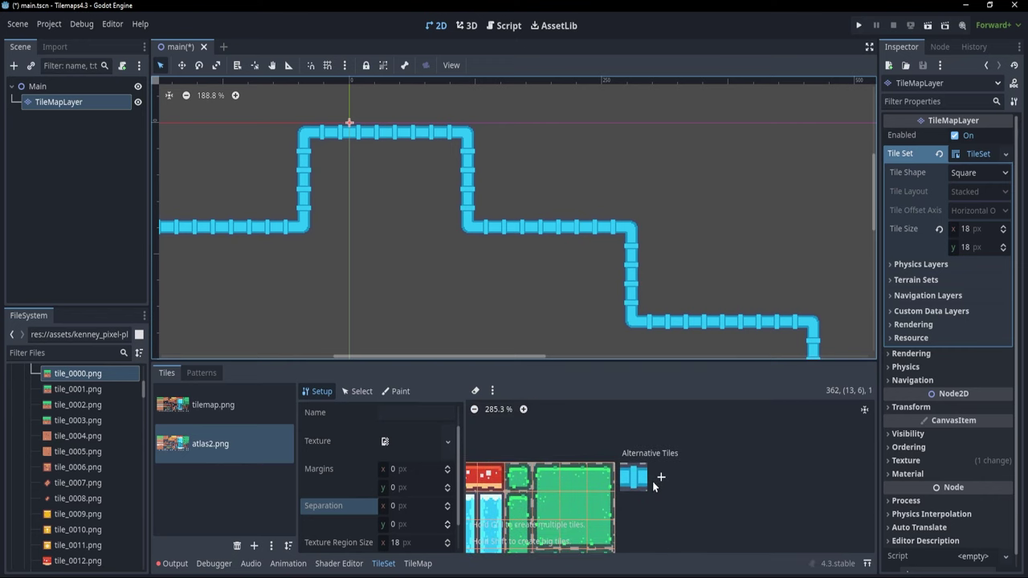
pyautogui.scroll(3, 654, 484)
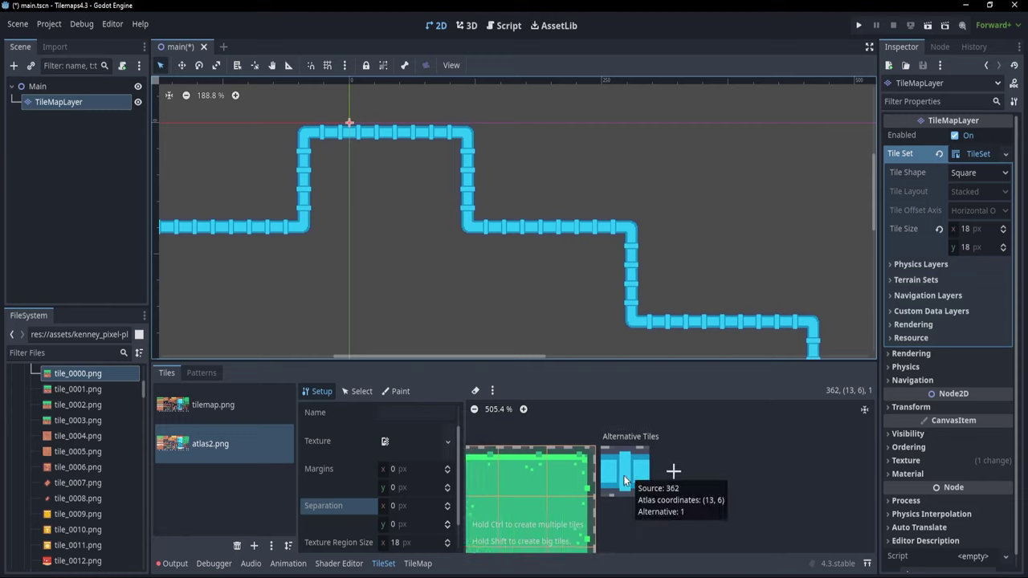
# - Set the alternative pipe tile's Rendering Modulate to dark red #7c3f39
pyautogui.click(352, 394)
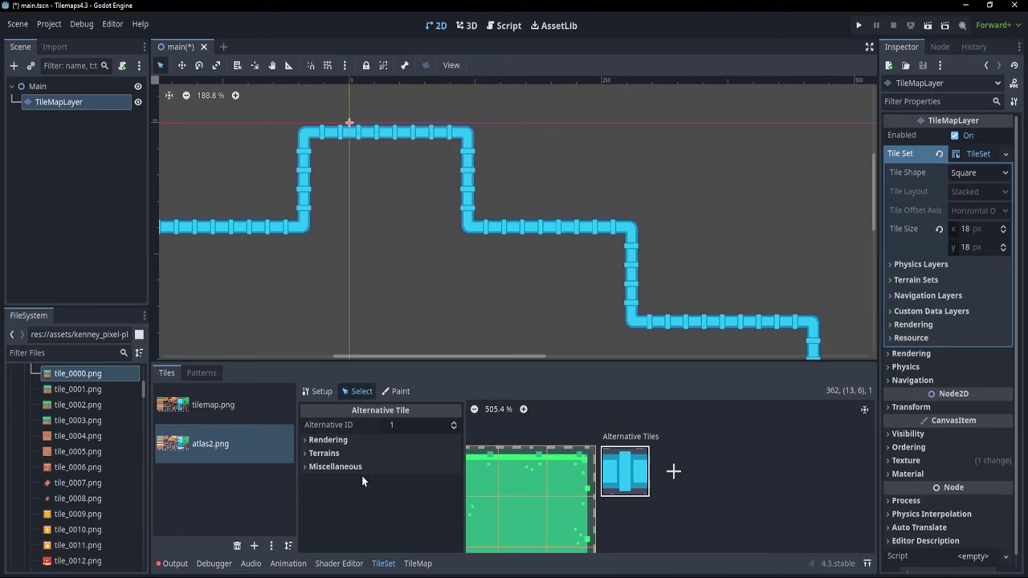
pyautogui.click(334, 441)
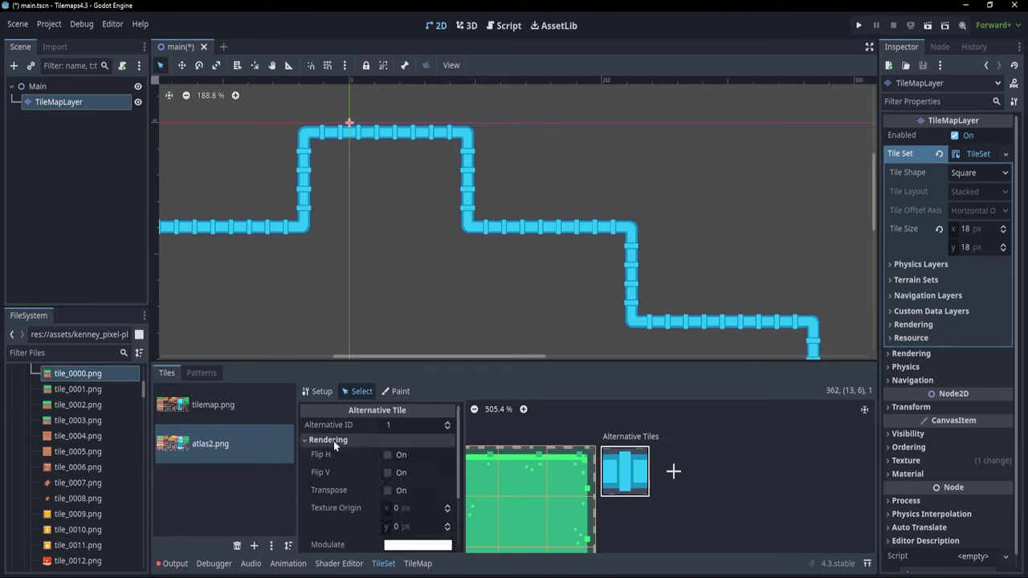
pyautogui.scroll(-2, 338, 453)
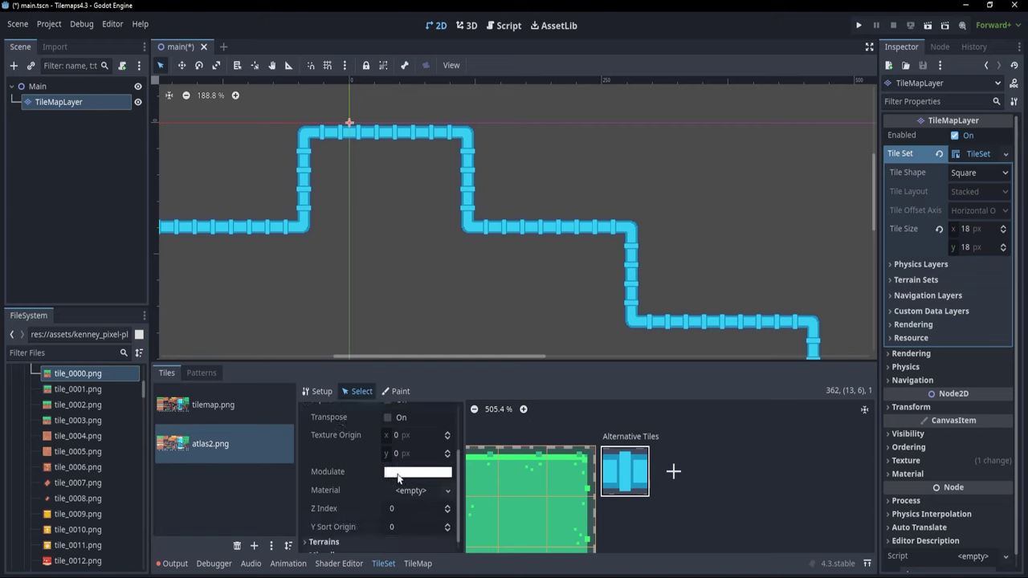
pyautogui.click(399, 478)
pyautogui.click(490, 234)
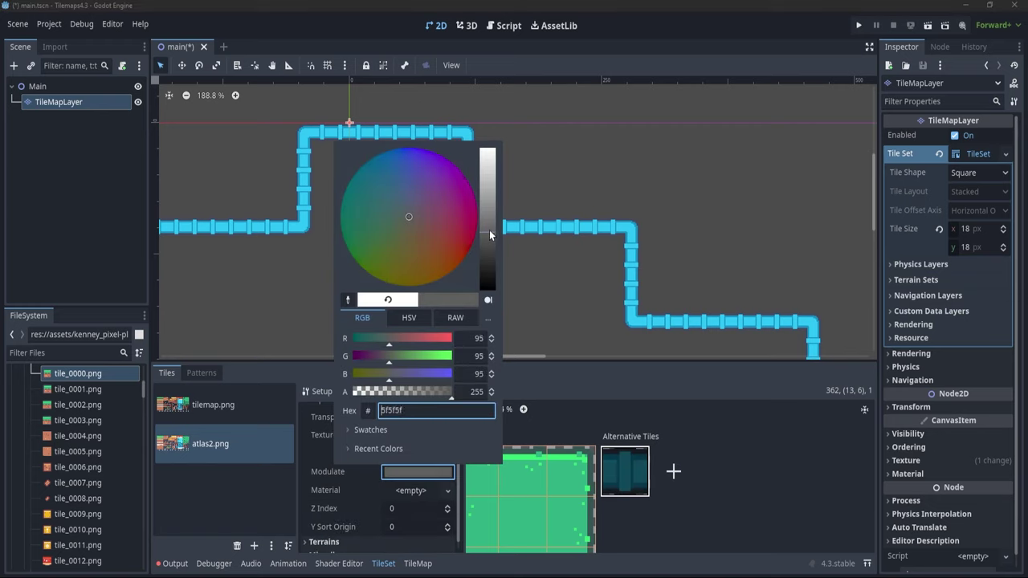
pyautogui.moveTo(490, 235); pyautogui.dragTo(485, 203)
pyautogui.moveTo(445, 232)
pyautogui.mouseDown()
pyautogui.moveTo(451, 211)
pyautogui.moveTo(470, 223)
pyautogui.moveTo(490, 265)
pyautogui.moveTo(491, 200)
pyautogui.moveTo(455, 195)
pyautogui.moveTo(452, 173)
pyautogui.moveTo(493, 180)
pyautogui.moveTo(491, 237)
pyautogui.moveTo(439, 234)
pyautogui.mouseUp()
pyautogui.click(489, 238)
pyautogui.click(622, 483)
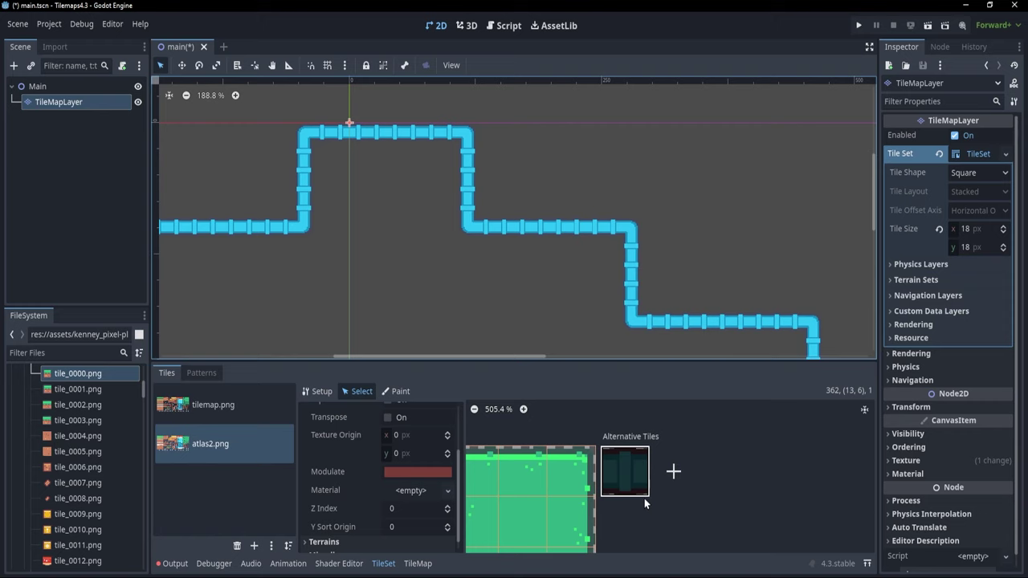
# - Paint a horizontal row of dark-red alternative pipe tiles, then return to the TileSet editor
pyautogui.click(418, 563)
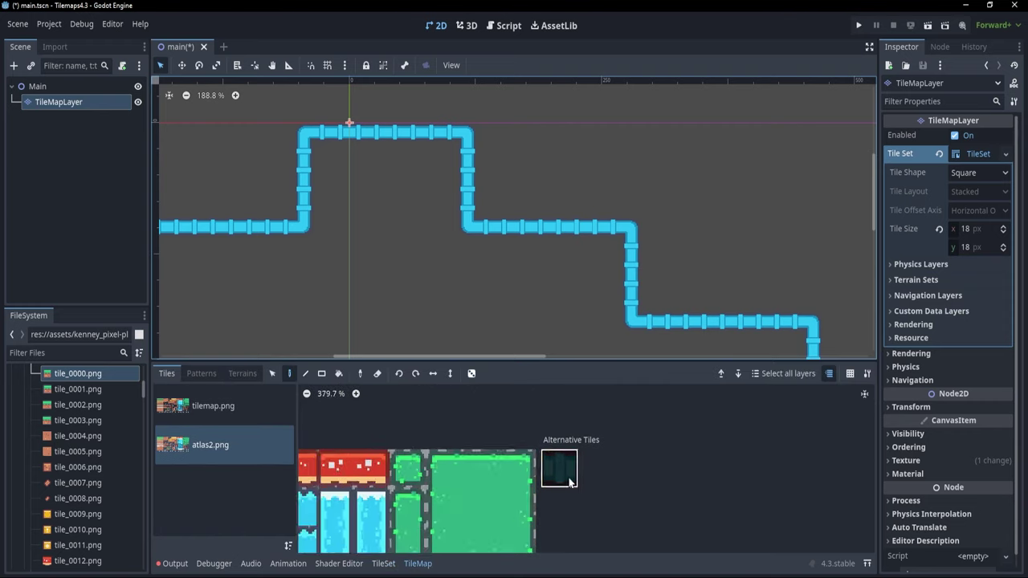
pyautogui.scroll(-3, 568, 480)
pyautogui.click(608, 447)
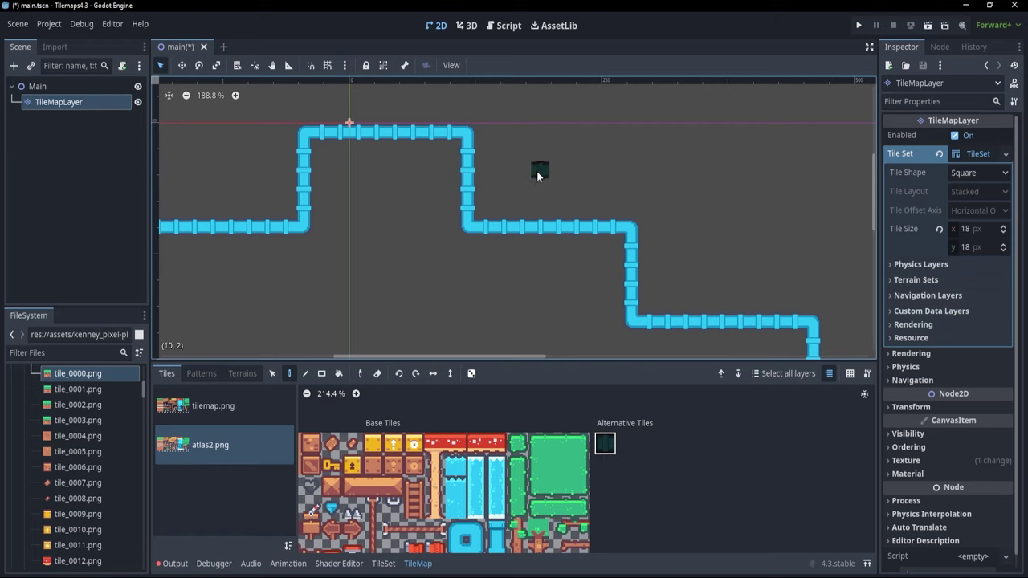
pyautogui.moveTo(536, 171); pyautogui.dragTo(701, 169)
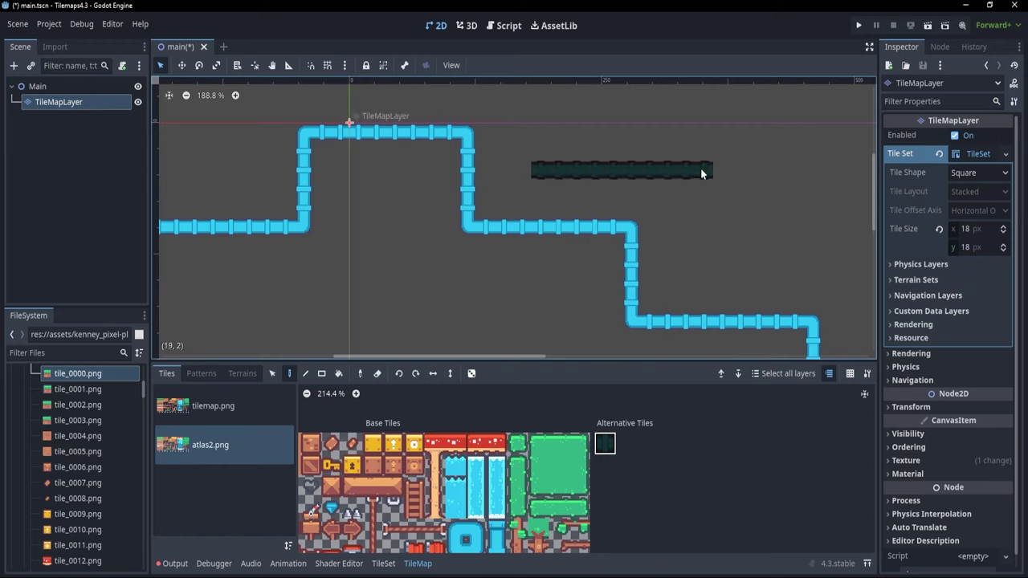
pyautogui.click(384, 564)
pyautogui.scroll(-5, 673, 474)
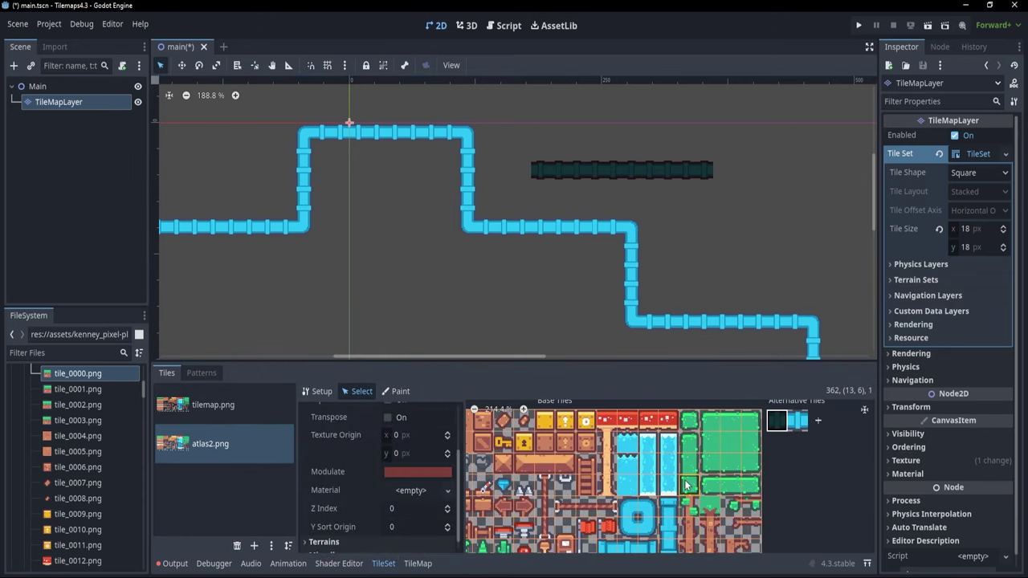
pyautogui.click(594, 447)
# - Add tile_0033.png and tile_0053.png as auto-tiled atlases, then bring up the Atlas Merging tool
pyautogui.moveTo(644, 465); pyautogui.dragTo(582, 479, button='middle')
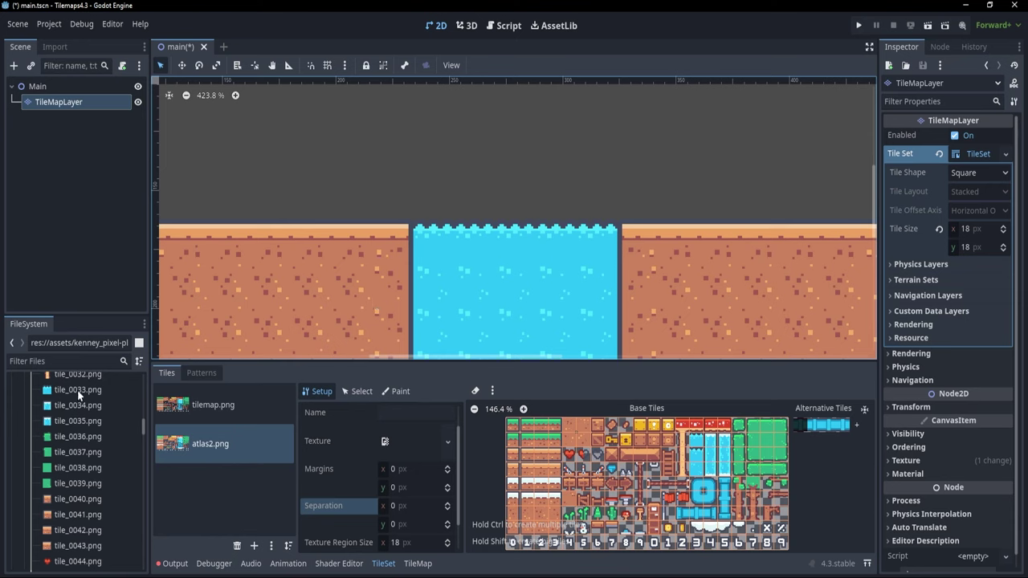
pyautogui.moveTo(70, 389); pyautogui.dragTo(235, 514)
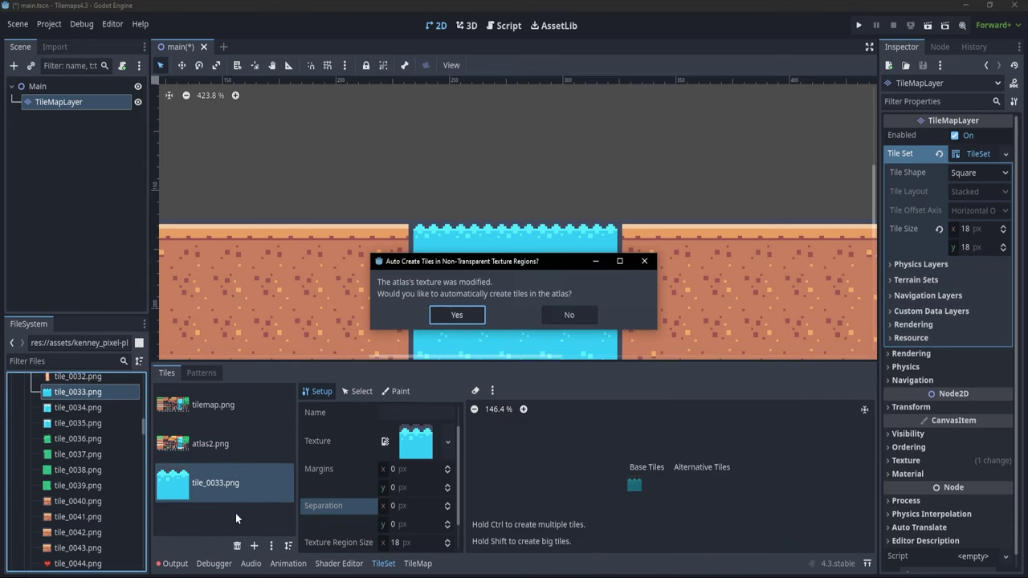
pyautogui.click(457, 315)
pyautogui.scroll(-5, 74, 493)
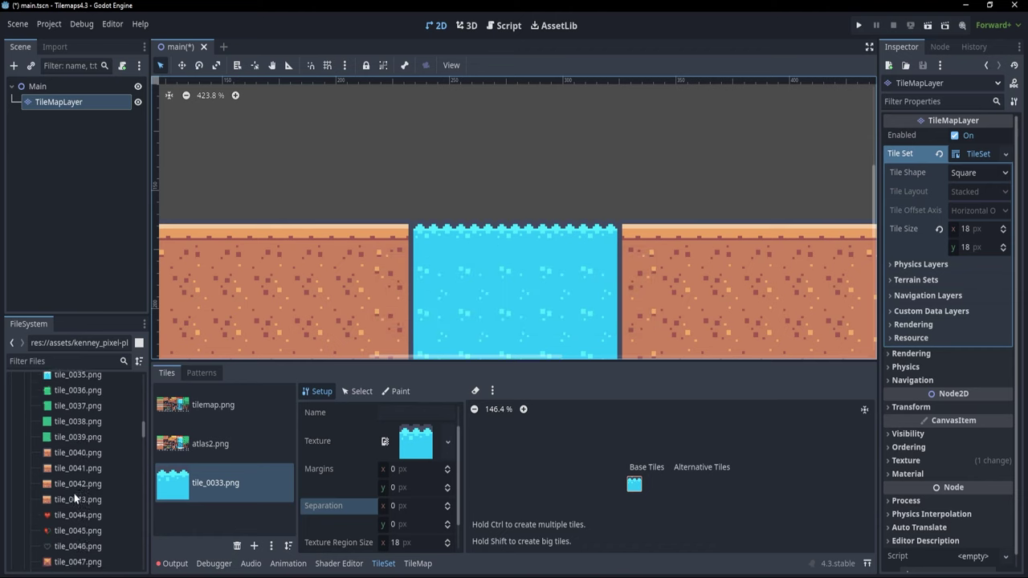
pyautogui.moveTo(66, 515); pyautogui.dragTo(228, 506)
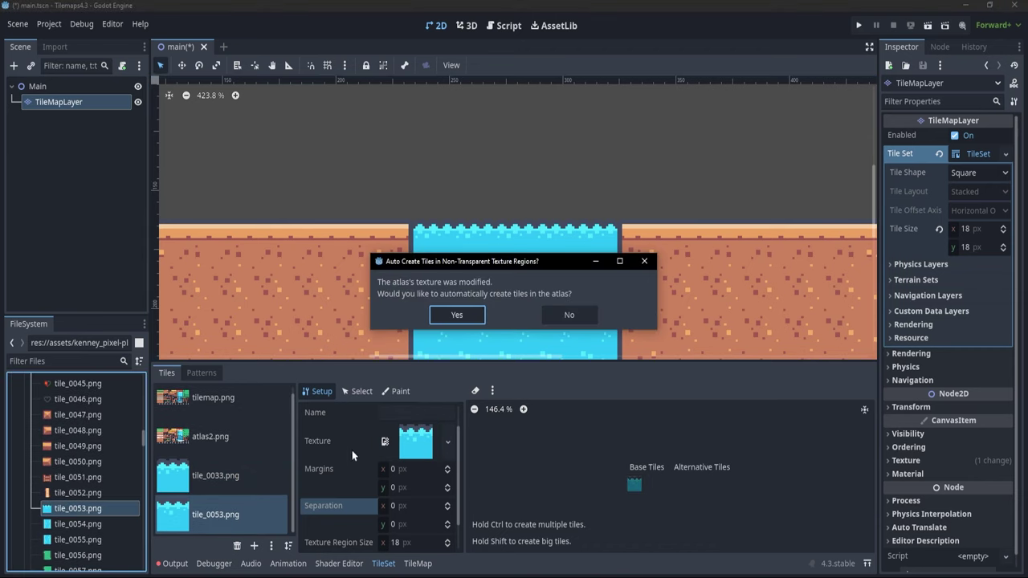
pyautogui.click(457, 315)
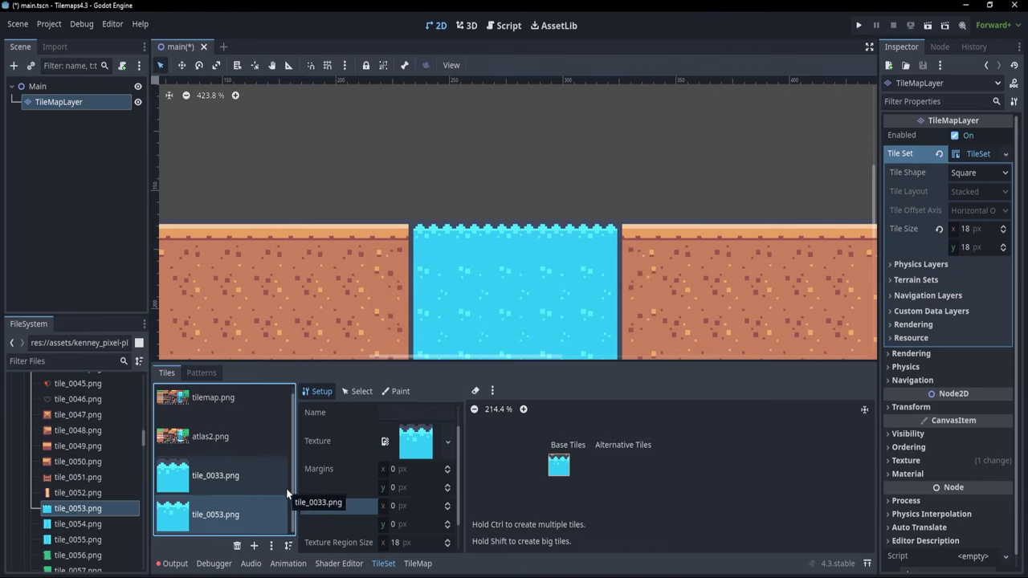
pyautogui.click(273, 546)
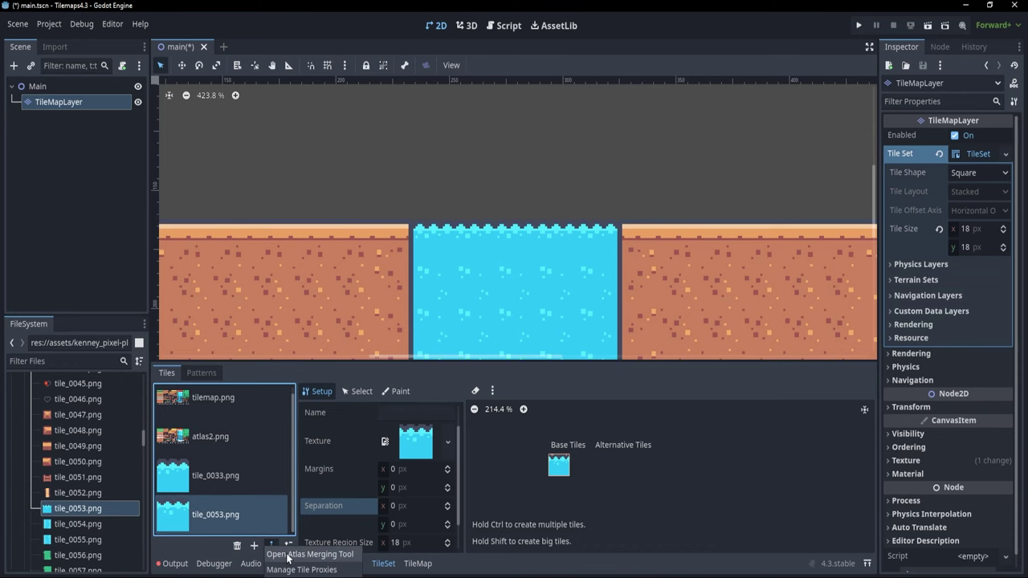
pyautogui.click(309, 554)
# - Merge tile_0053.png and tile_0033.png into waves.png and select the new atlas
pyautogui.click(341, 301)
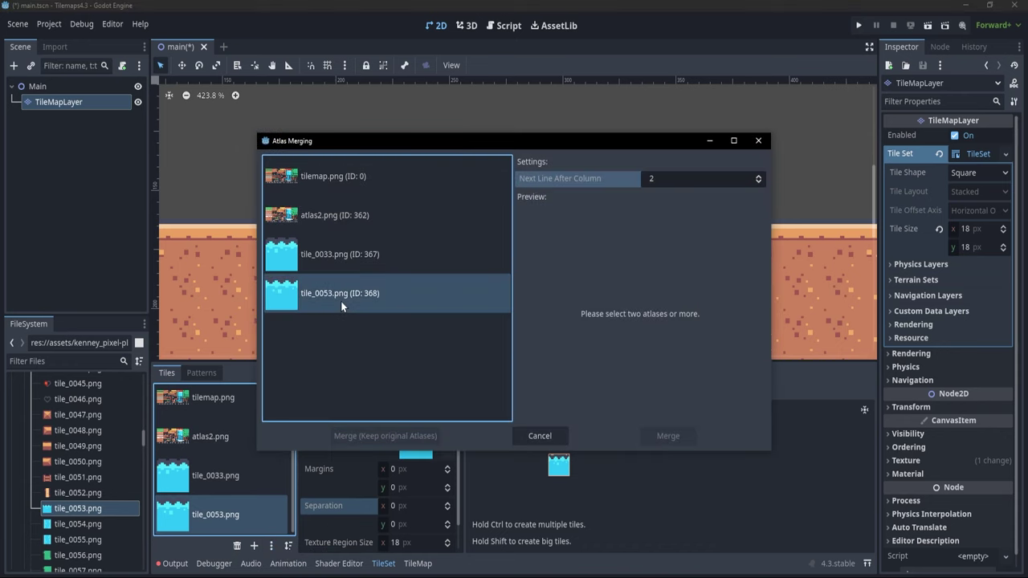
pyautogui.keyDown('ctrl'); pyautogui.click(342, 254); pyautogui.keyUp('ctrl')
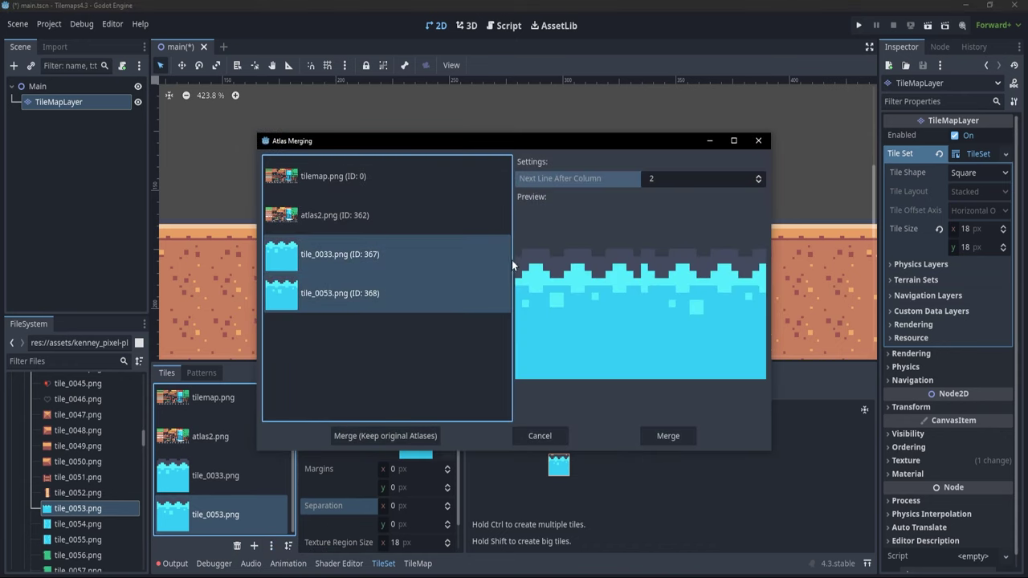
pyautogui.click(671, 438)
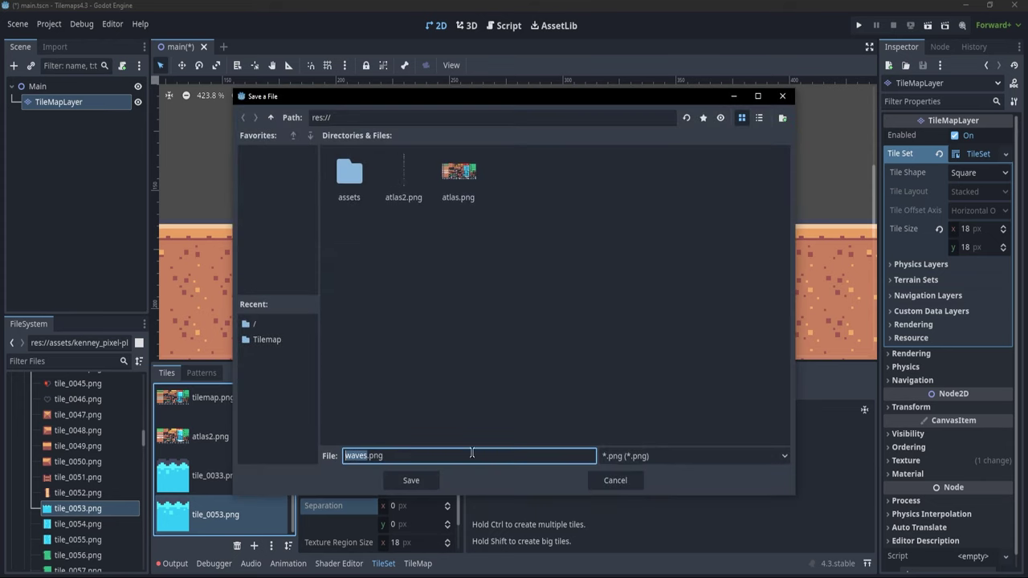
pyautogui.click(407, 480)
pyautogui.click(205, 483)
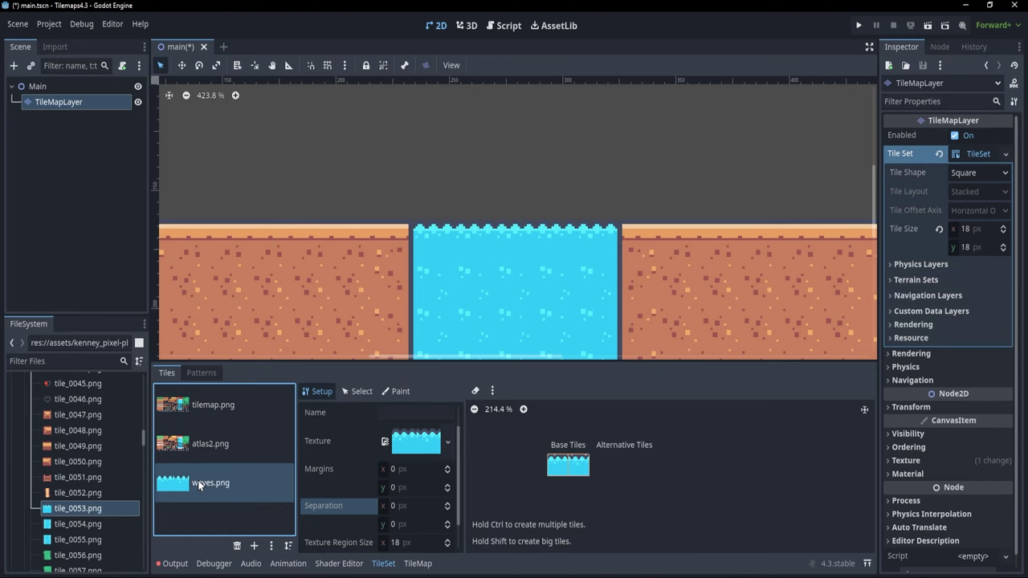
pyautogui.scroll(5, 610, 462)
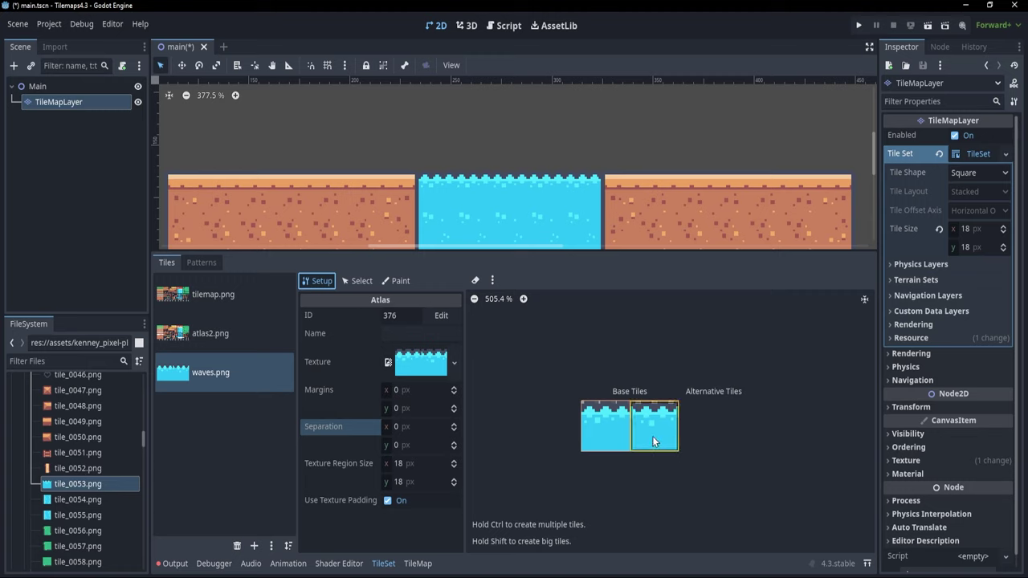
# - Delete the second waves tile and select the first one for property editing
pyautogui.rightClick(652, 437)
pyautogui.click(667, 445)
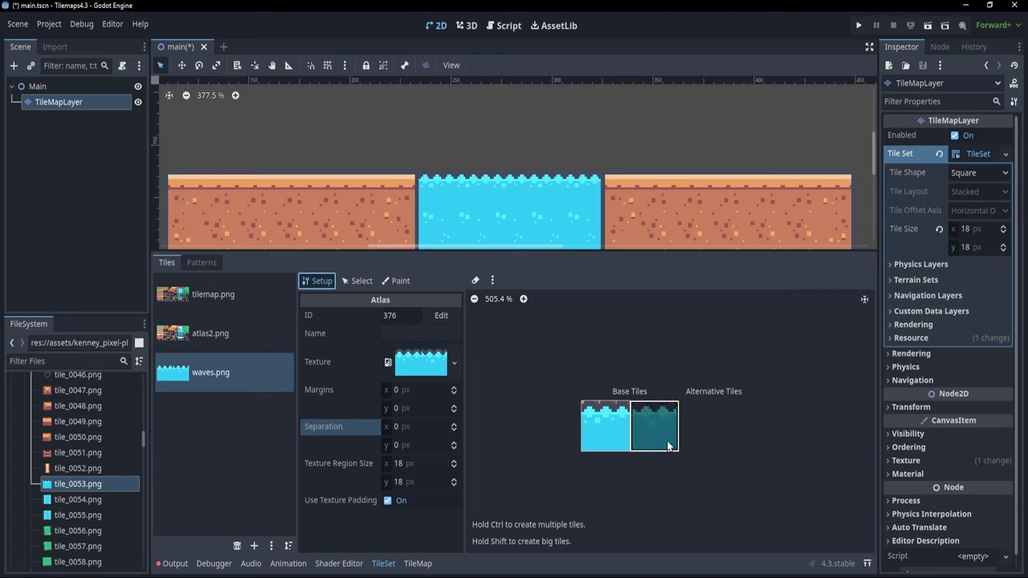
pyautogui.click(621, 425)
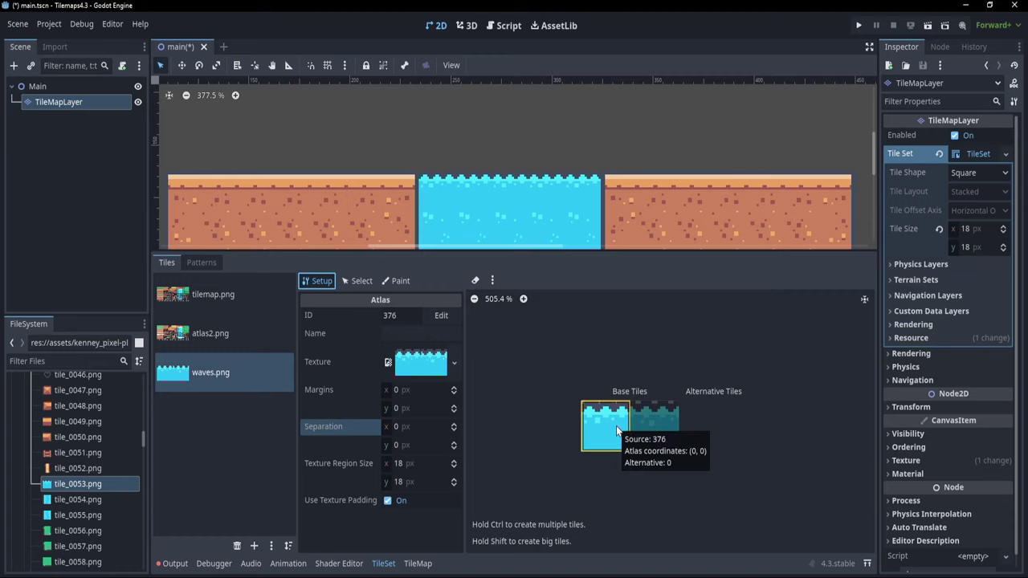
pyautogui.click(357, 280)
pyautogui.click(606, 426)
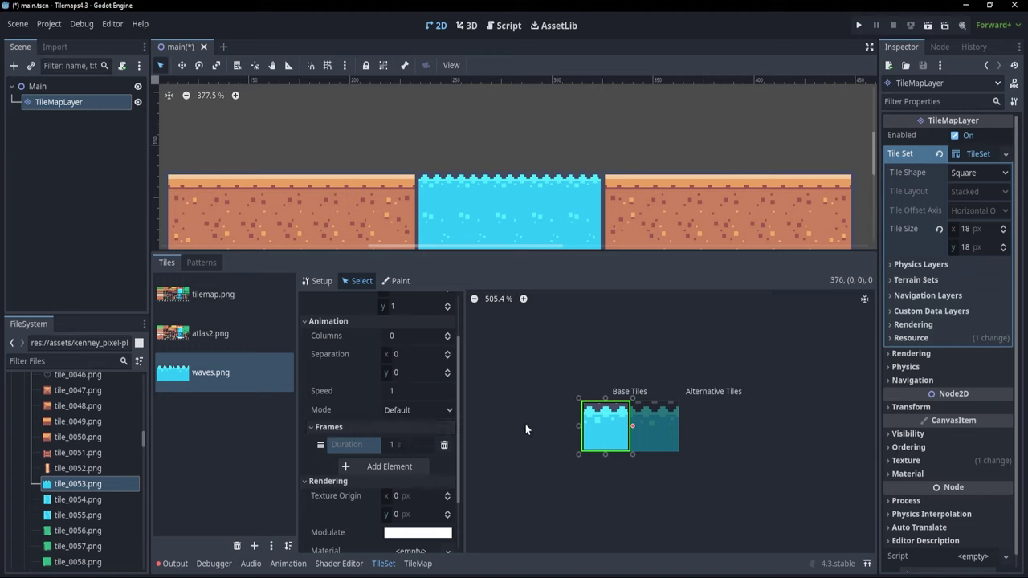
# - Give the waves tile a 2-column animation at speed 2 with two 1 s frames
pyautogui.doubleClick(448, 333)
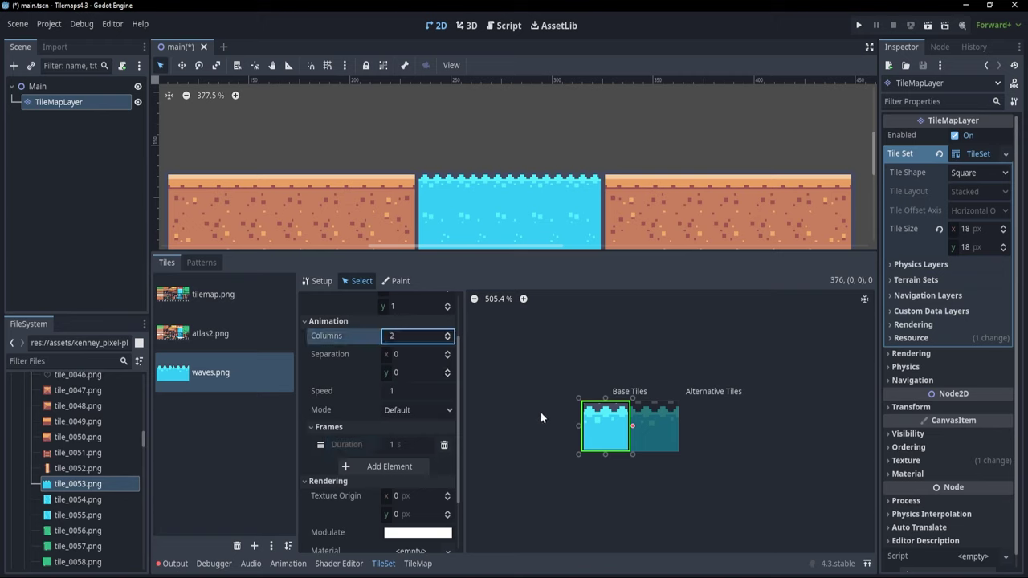
pyautogui.click(410, 391)
pyautogui.write('2')
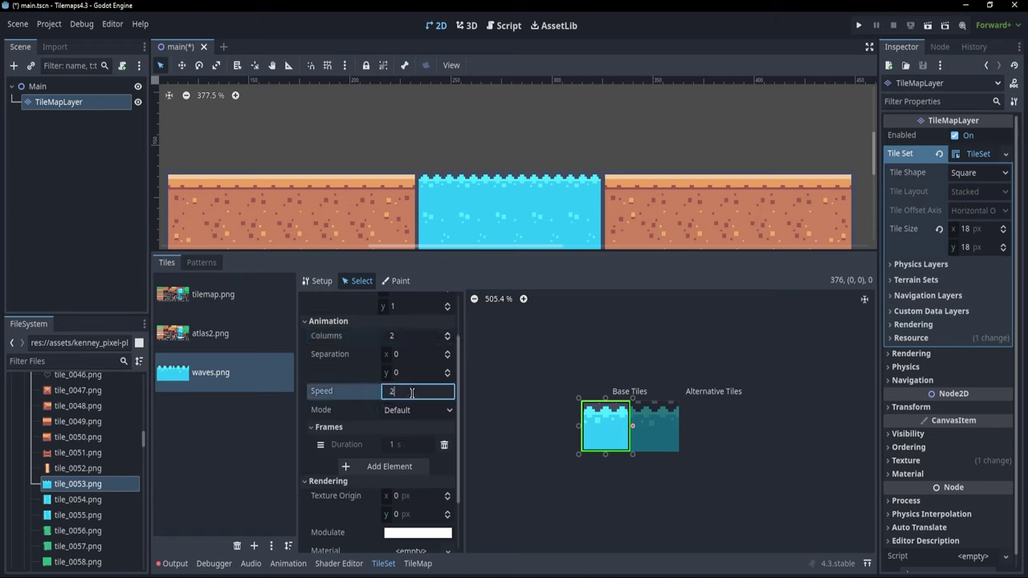
pyautogui.click(399, 473)
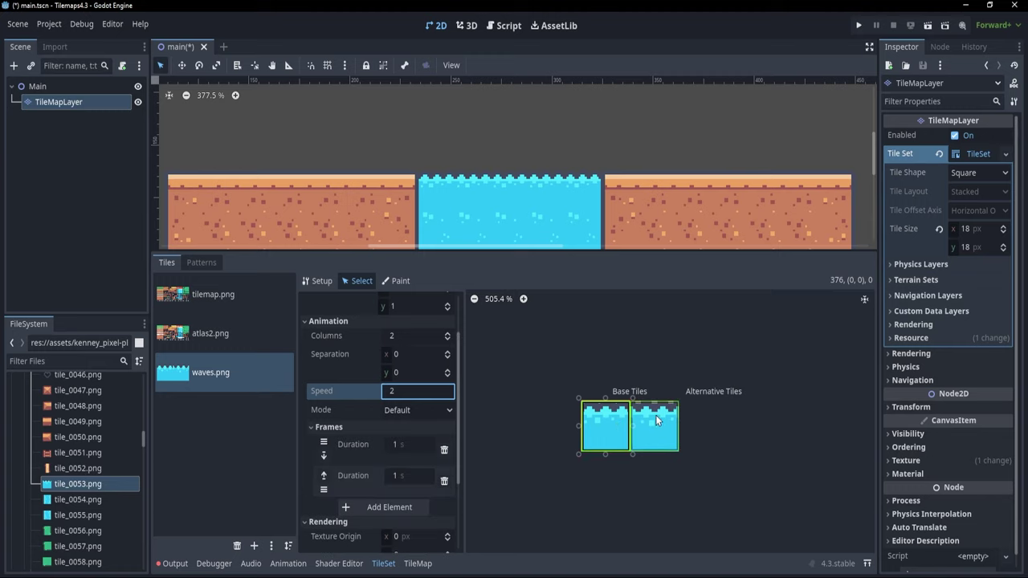
pyautogui.click(396, 448)
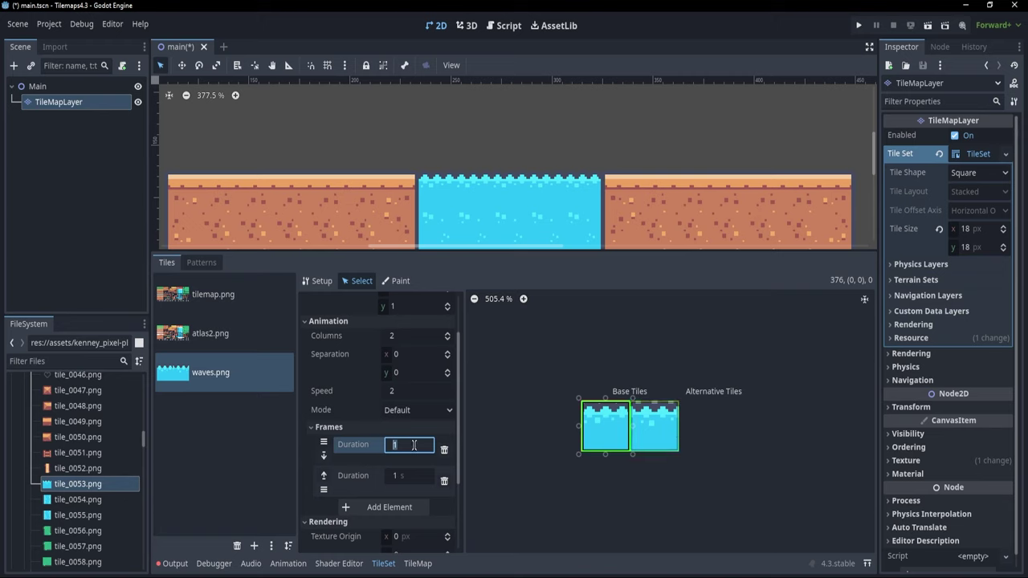
pyautogui.write('2')
pyautogui.press('BackSpace')
pyautogui.write('1')
pyautogui.click(418, 563)
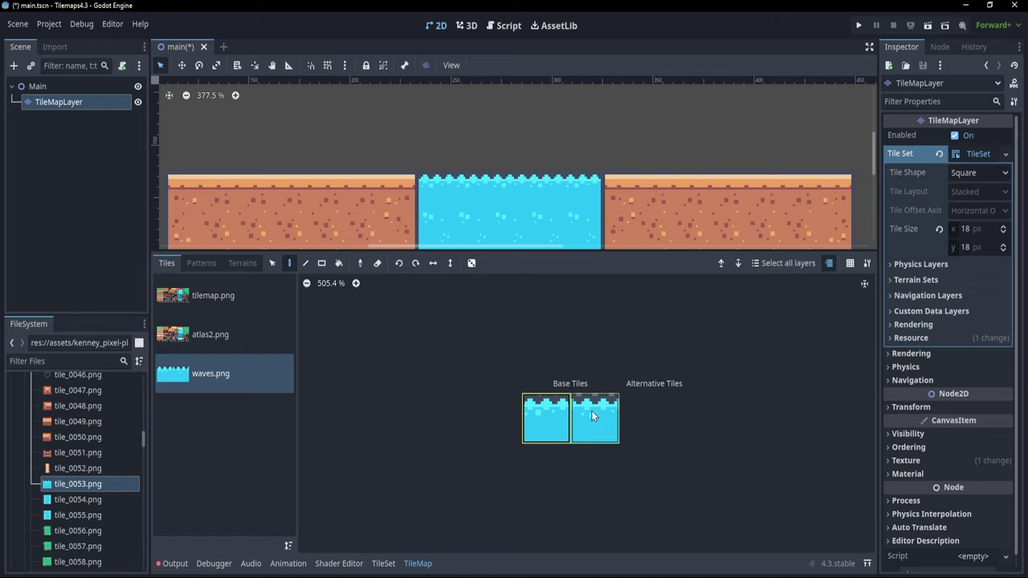
# - Pick the first waves tile for painting, save the scene, and return to the TileSet editor
pyautogui.click(546, 424)
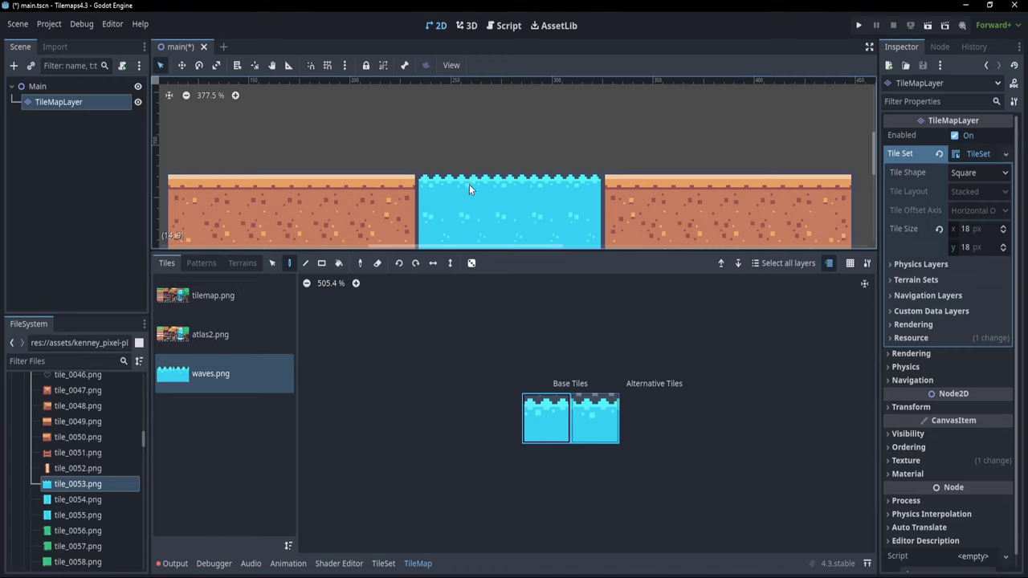
pyautogui.hotkey('ctrl', 's')
pyautogui.click(383, 563)
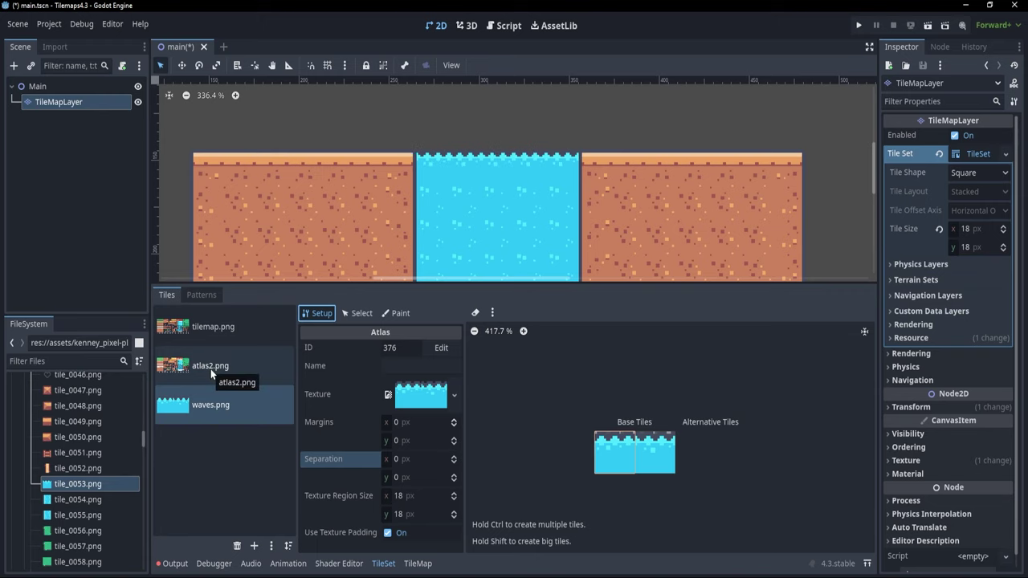
# - Merge waves.png and atlas2.png into atlas_anim.png, overwriting the existing file
pyautogui.click(271, 545)
pyautogui.click(287, 553)
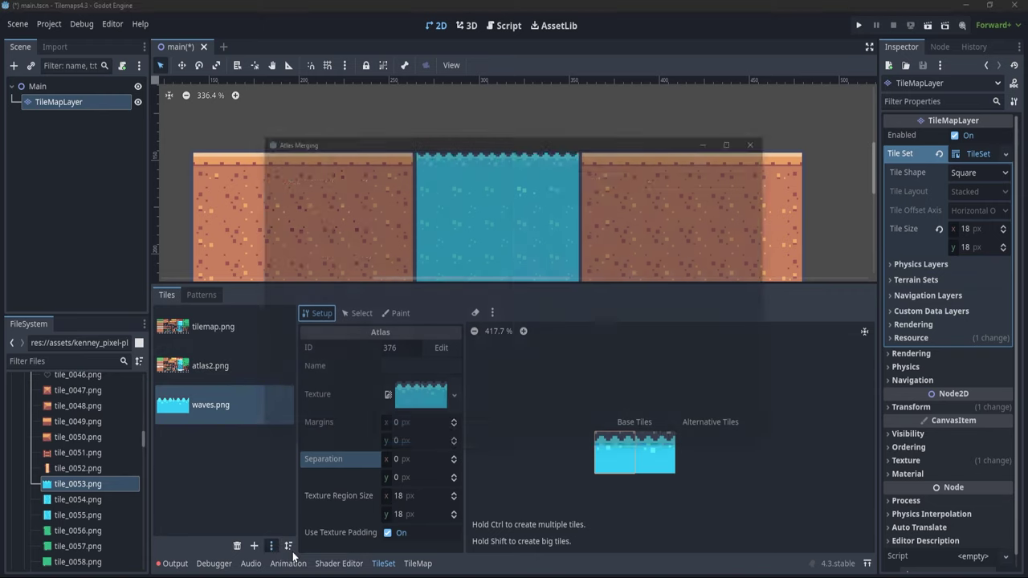
pyautogui.click(343, 261)
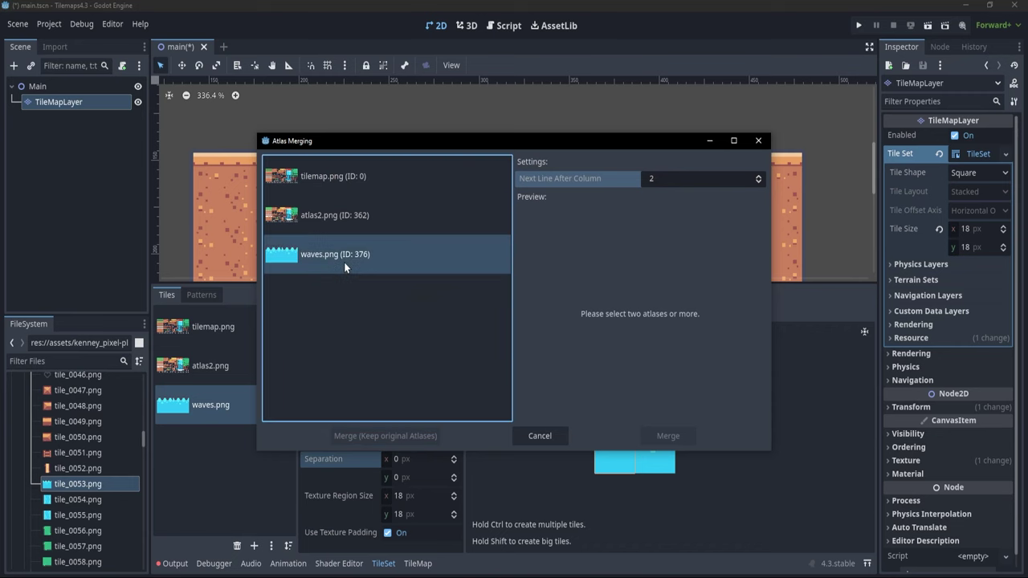
pyautogui.keyDown('ctrl'); pyautogui.click(341, 215); pyautogui.keyUp('ctrl')
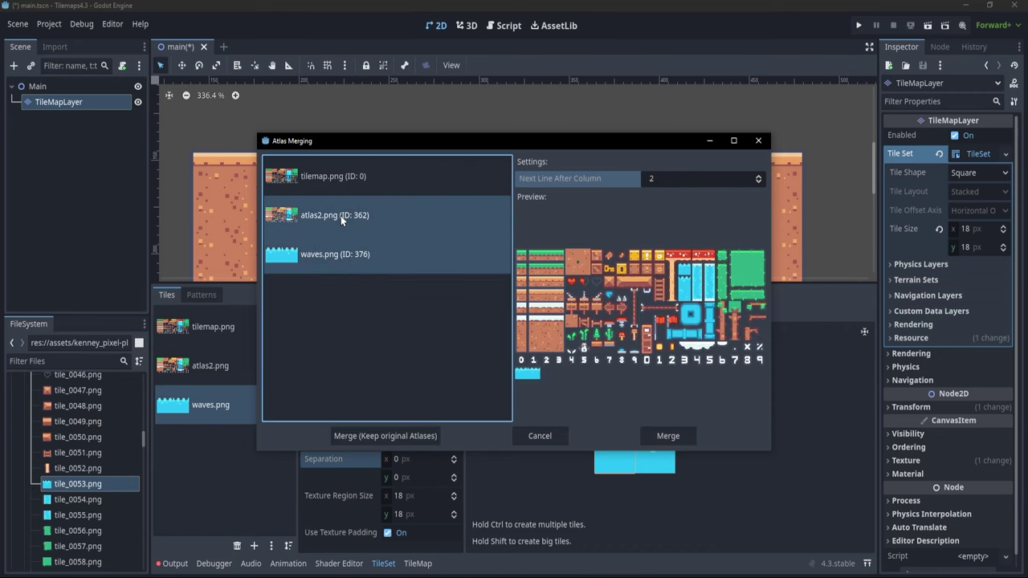
pyautogui.click(667, 436)
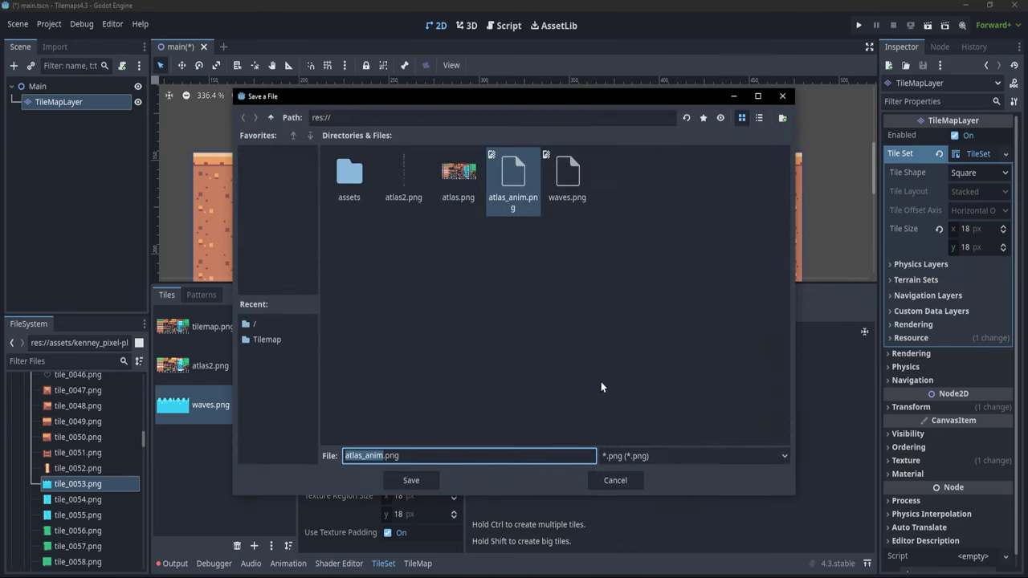
pyautogui.click(400, 484)
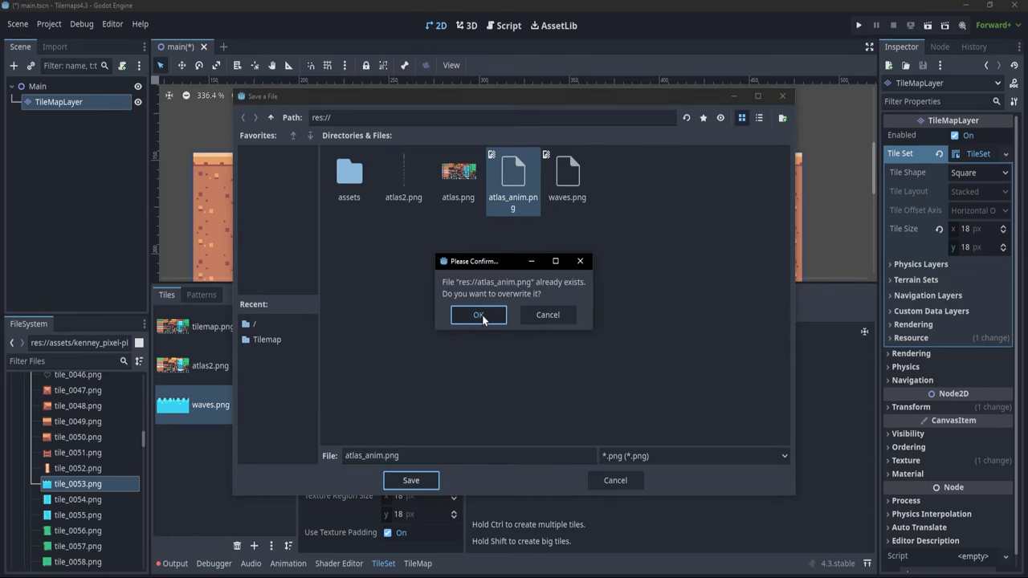
pyautogui.click(479, 318)
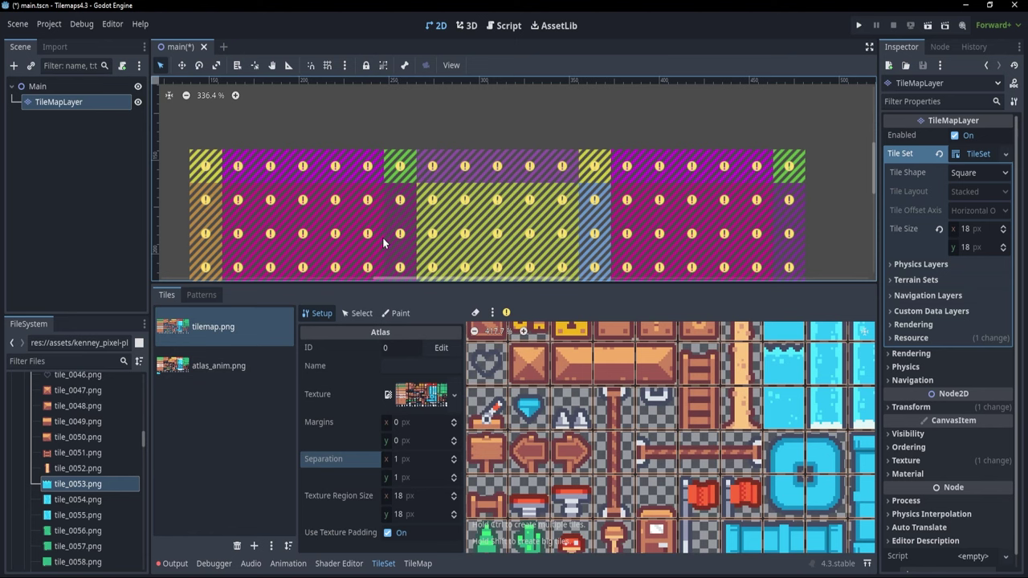
pyautogui.click(233, 368)
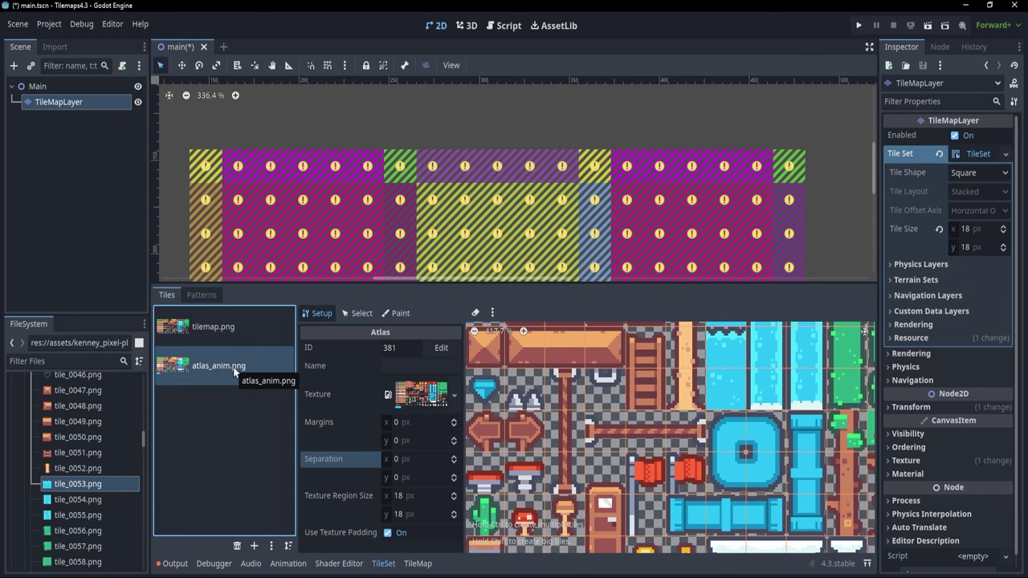
# - Automatically replace the map's missing tiles with proxies so dirt and water reappear
pyautogui.click(417, 563)
pyautogui.click(868, 296)
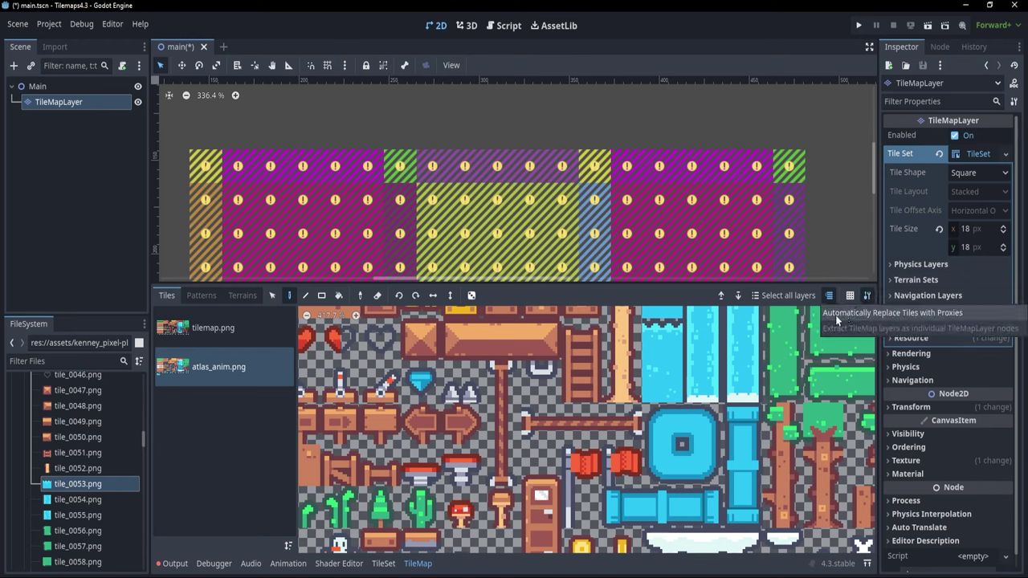
pyautogui.click(843, 318)
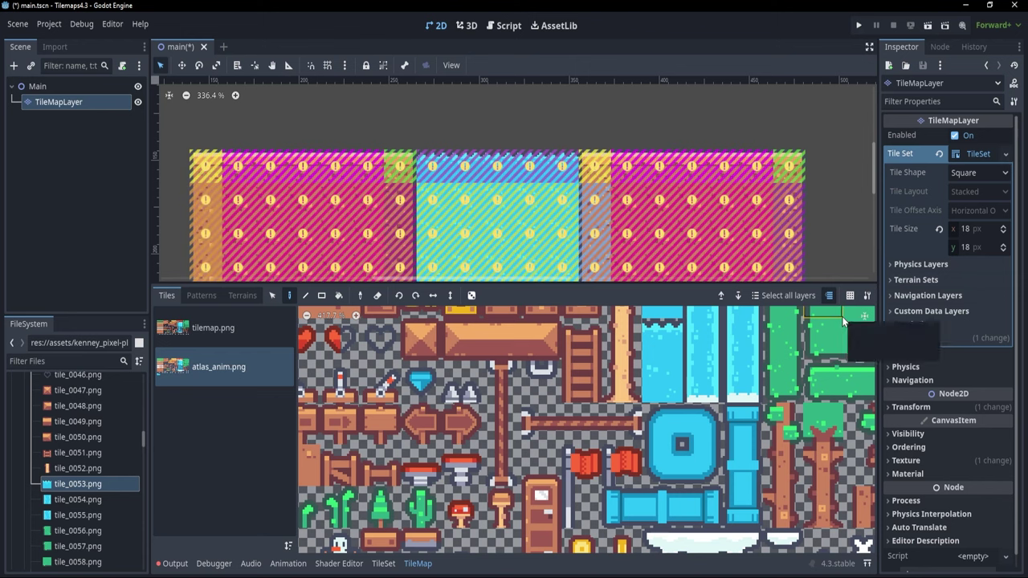
pyautogui.scroll(-1, 509, 197)
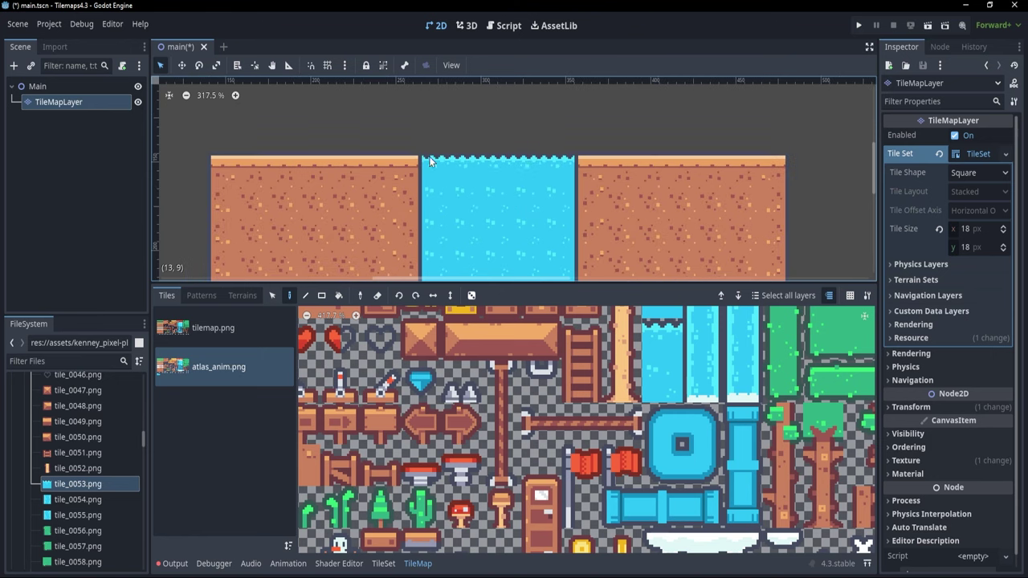
pyautogui.scroll(-4, 431, 194)
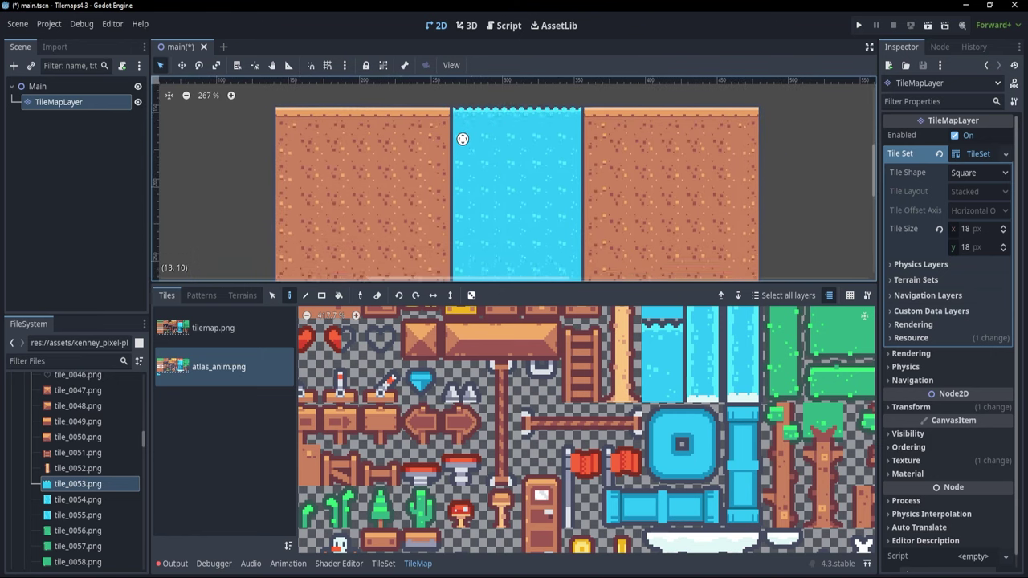
pyautogui.scroll(-15, 483, 486)
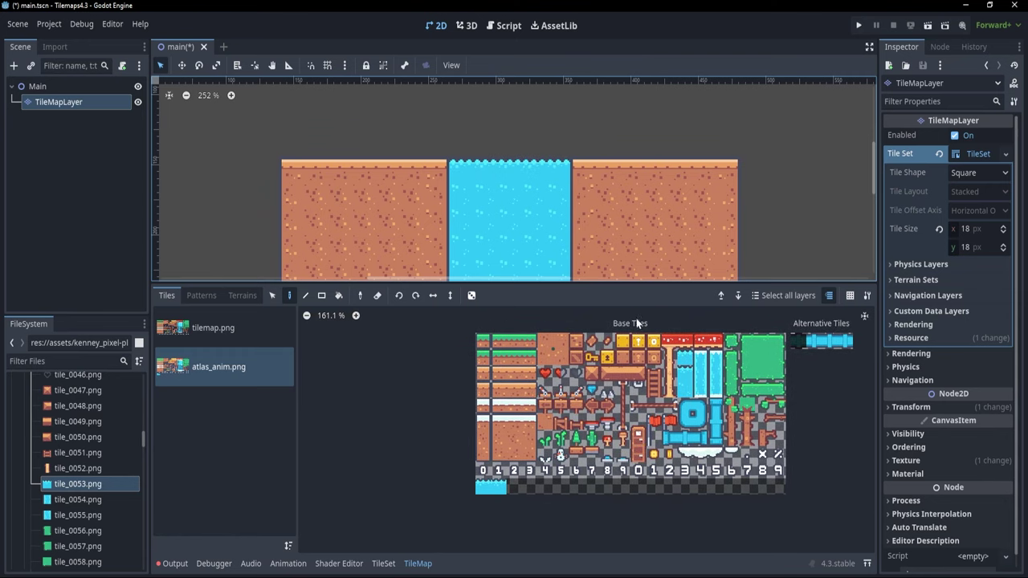
# - Paint two animated water tiles across the top row of the right dirt block
pyautogui.click(482, 487)
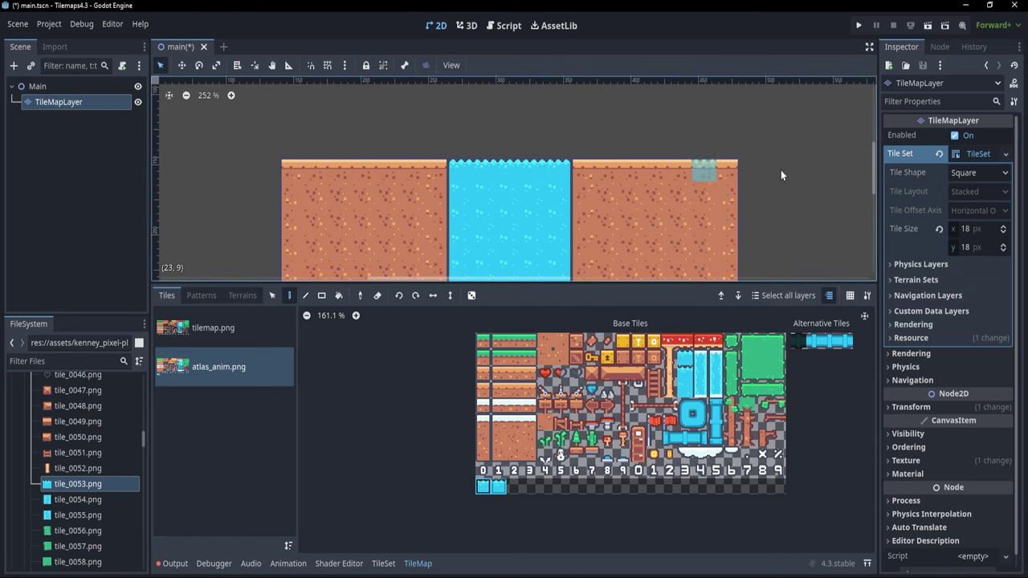
pyautogui.moveTo(596, 171); pyautogui.dragTo(630, 170)
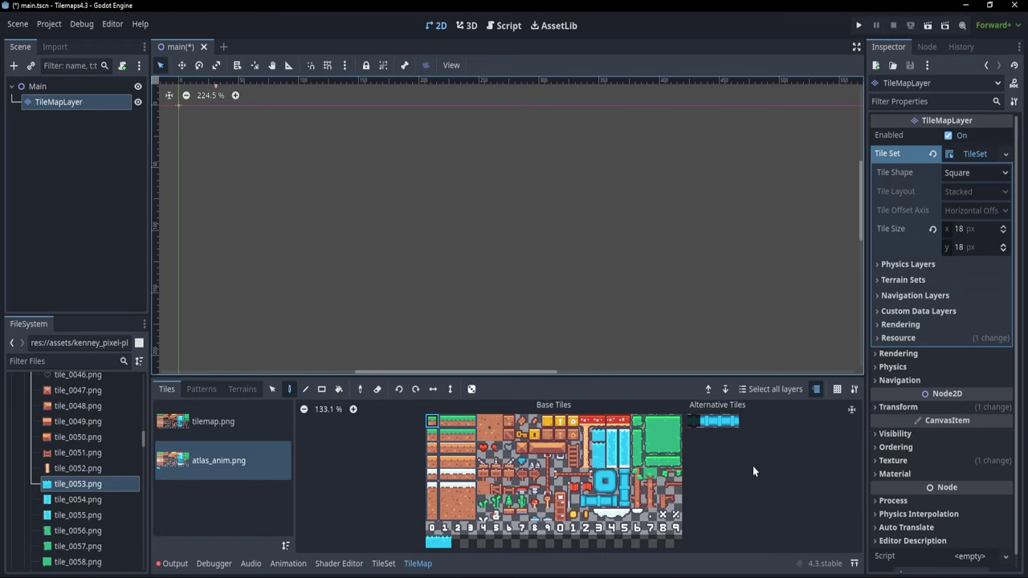
# - Expand the Terrain Sets section of the TileSet in the Inspector
pyautogui.click(904, 280)
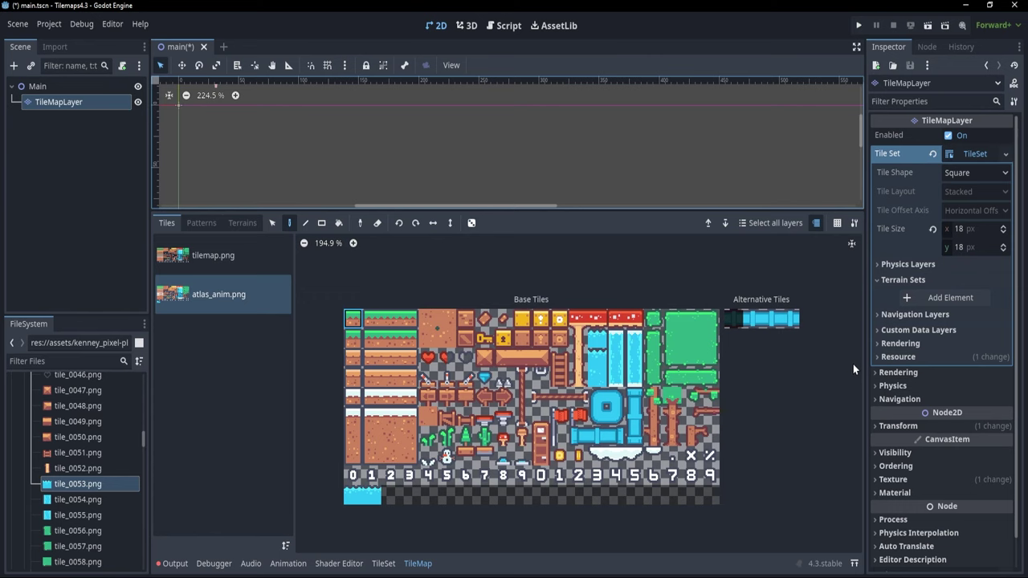
# - Add a terrain set with default corner matching, holding one terrain named Snow
pyautogui.click(975, 298)
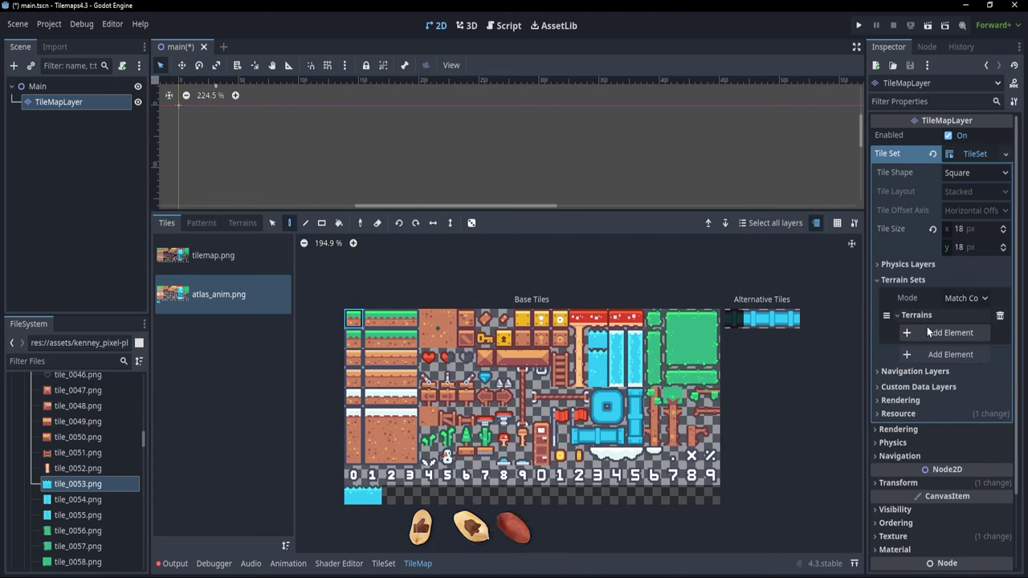
pyautogui.click(983, 298)
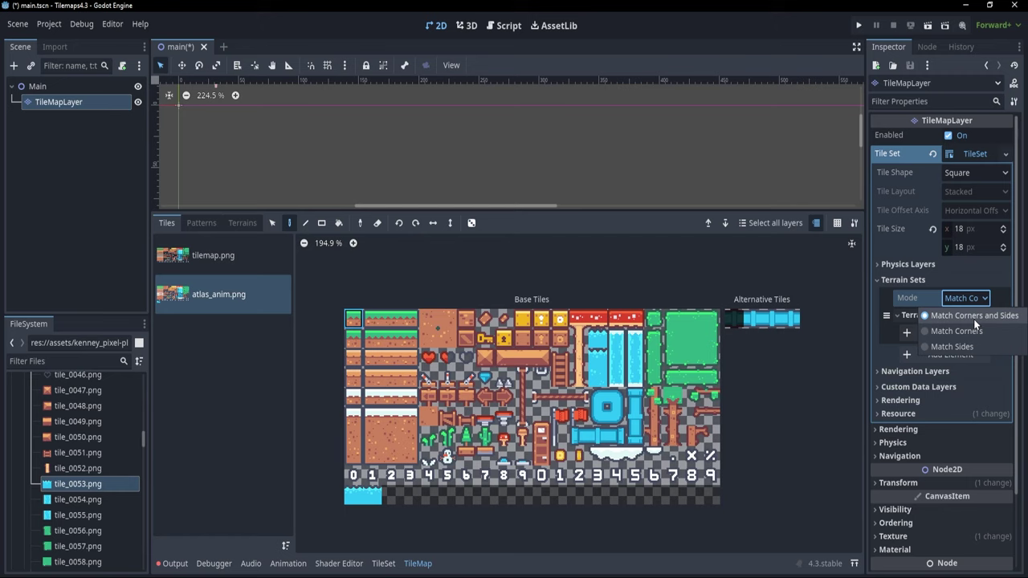
pyautogui.click(974, 319)
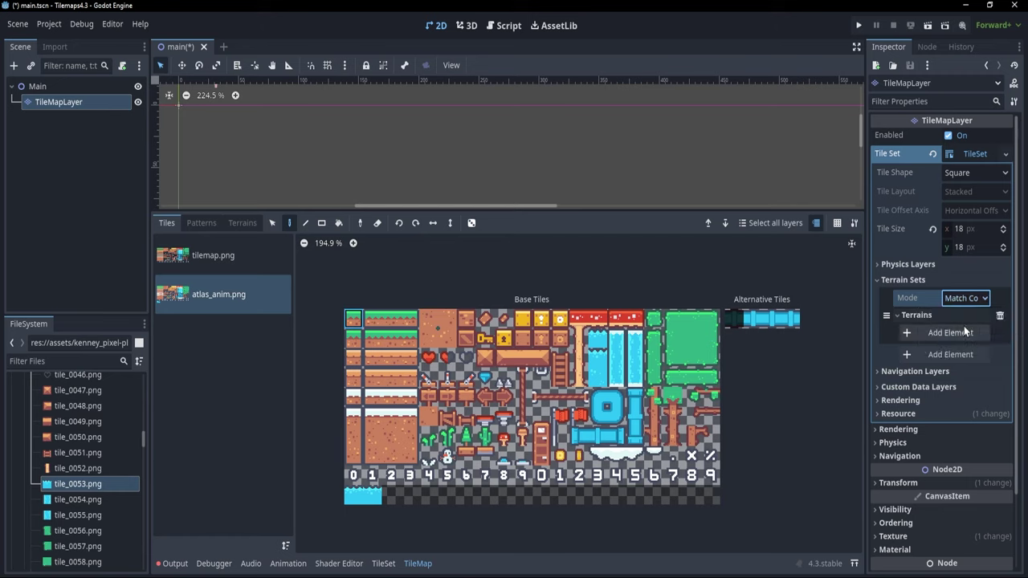
pyautogui.click(962, 333)
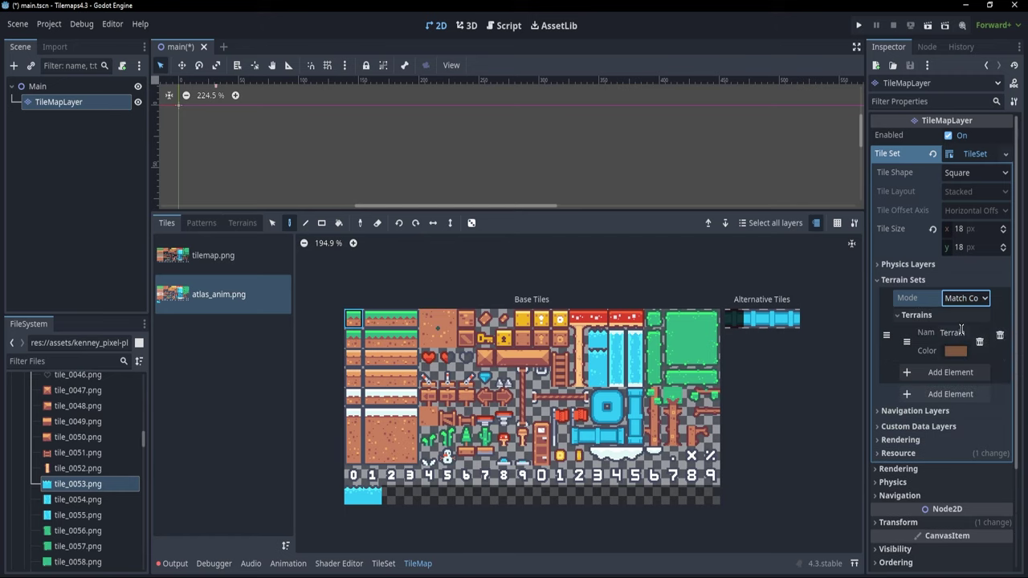
pyautogui.click(955, 333)
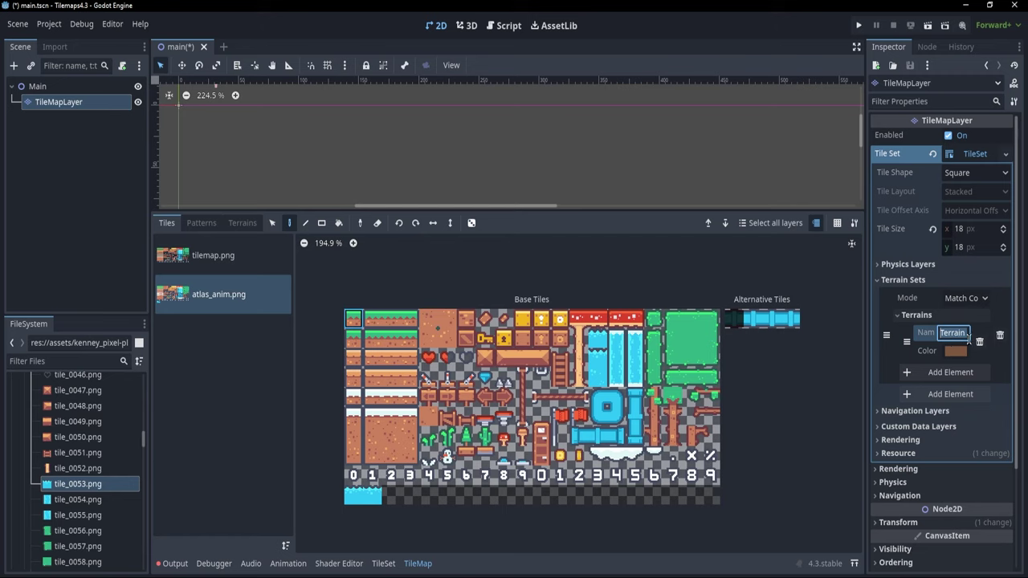
pyautogui.write('Snow')
pyautogui.press('Return')
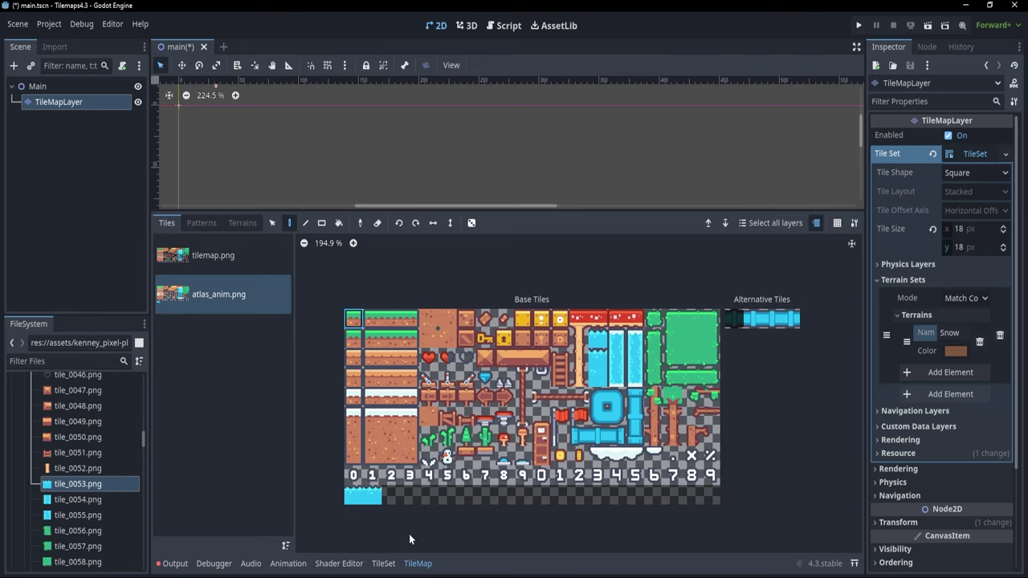
# - Set TileSet painting to the Terrains property with Terrain Set 0 and the Snow terrain
pyautogui.click(390, 564)
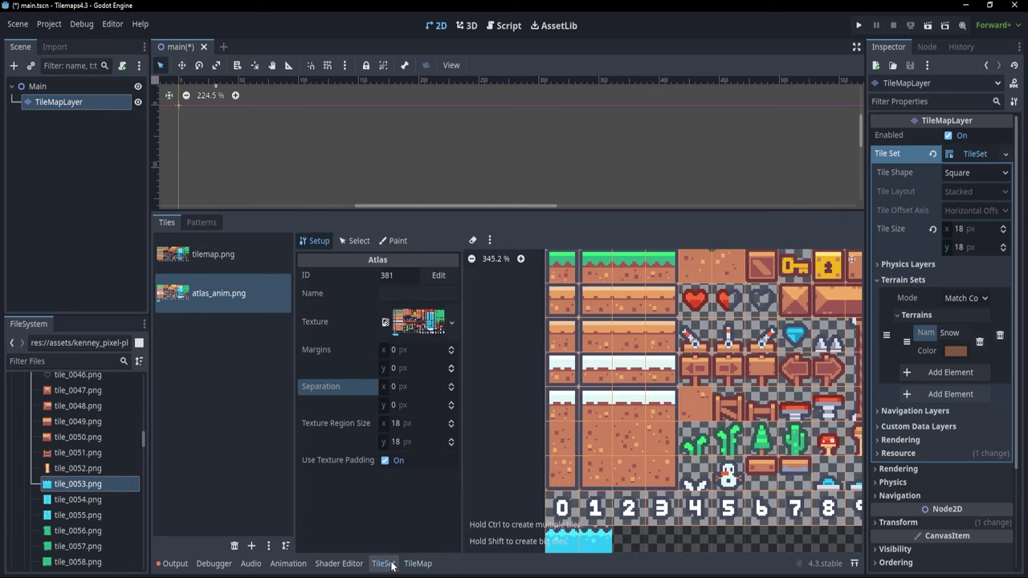
pyautogui.click(399, 241)
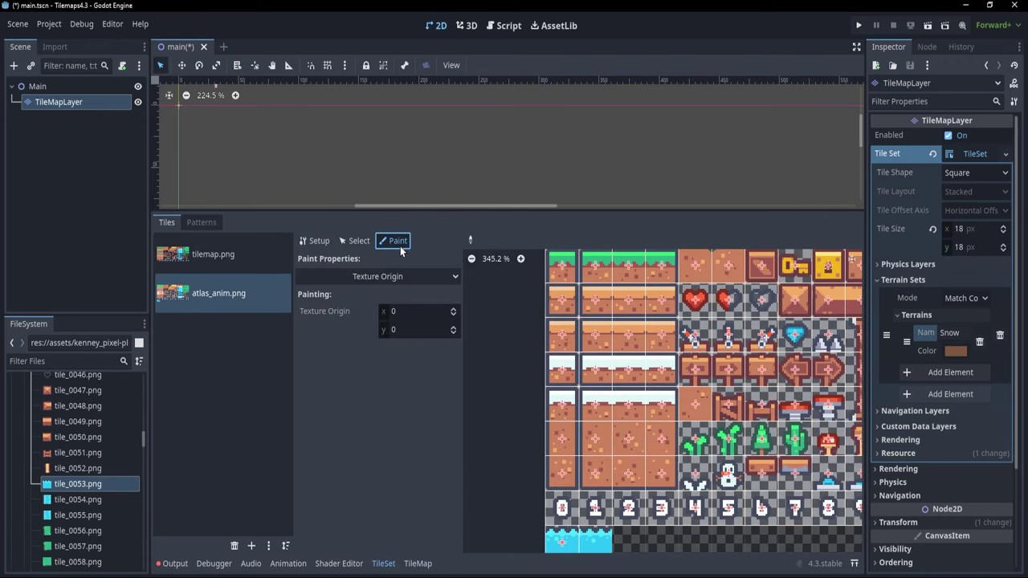
pyautogui.click(406, 275)
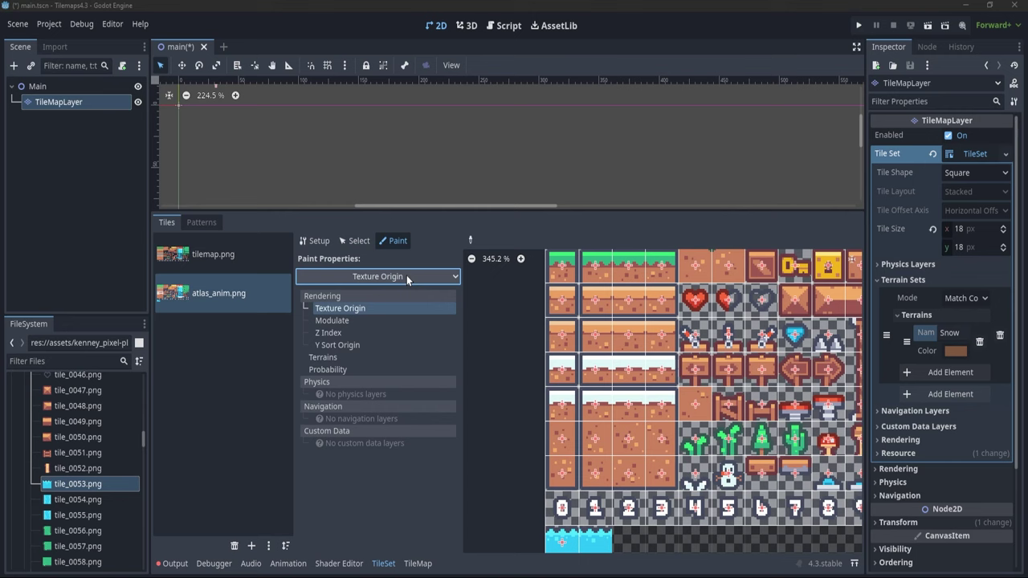
pyautogui.click(325, 357)
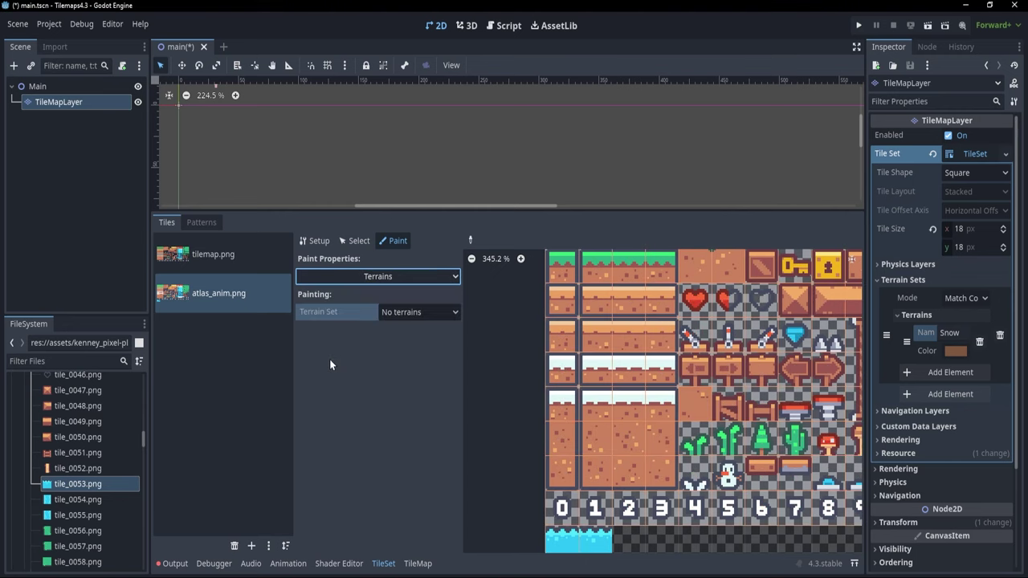
pyautogui.click(400, 313)
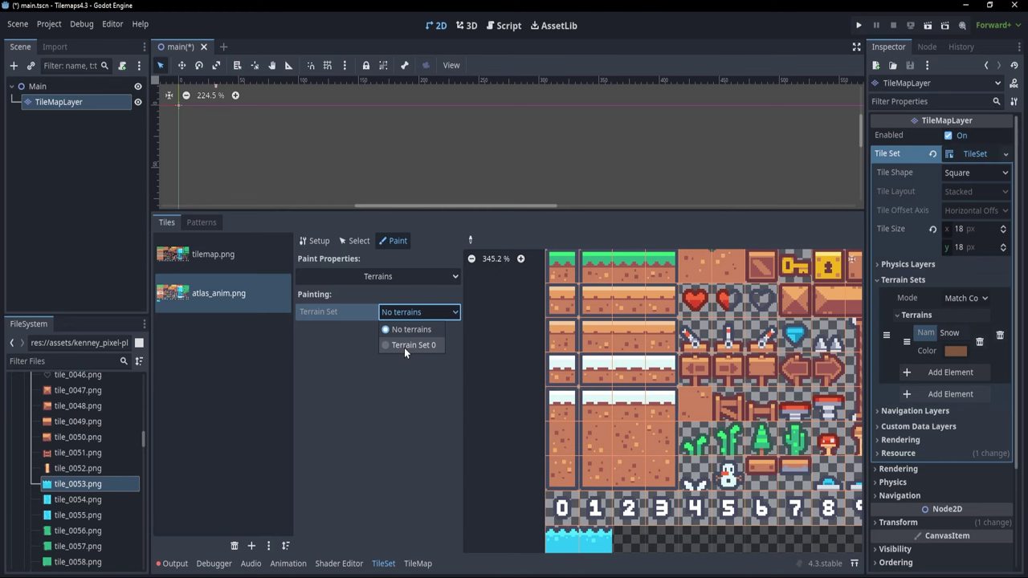
pyautogui.click(404, 347)
pyautogui.click(410, 335)
pyautogui.click(411, 364)
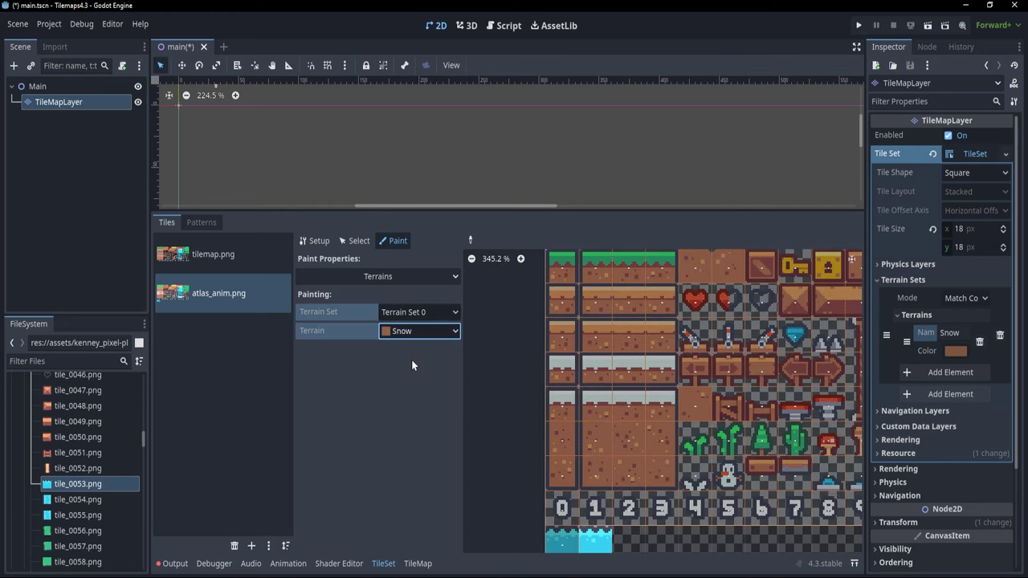
pyautogui.scroll(2, 519, 378)
pyautogui.scroll(3, 526, 402)
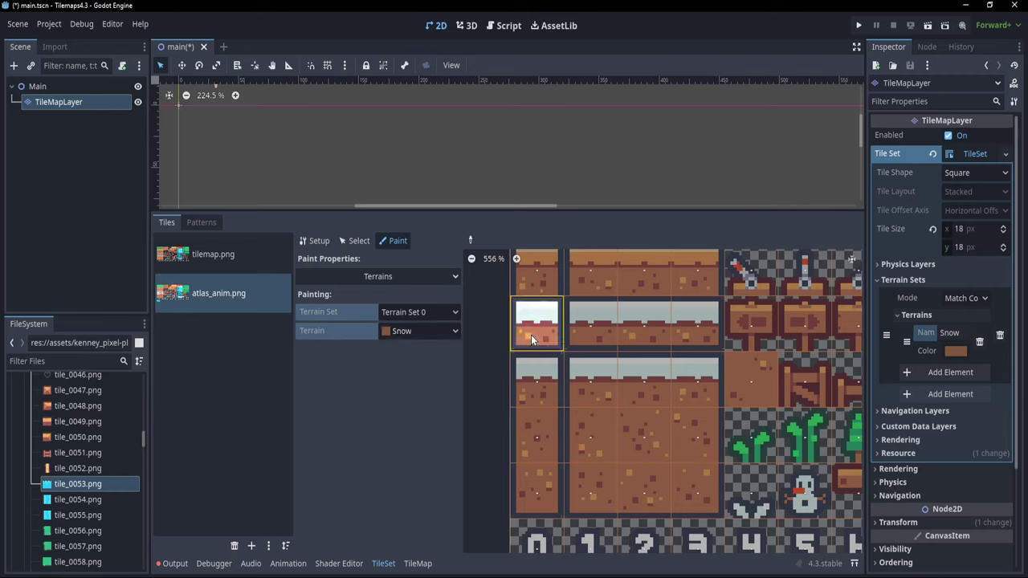
# - Paint Snow peering bits on the snow-topped top-row tiles of atlas_anim.png
pyautogui.moveTo(531, 335)
pyautogui.mouseDown()
pyautogui.moveTo(701, 319)
pyautogui.moveTo(699, 474)
pyautogui.moveTo(555, 489)
pyautogui.moveTo(633, 379)
pyautogui.moveTo(590, 436)
pyautogui.mouseUp()
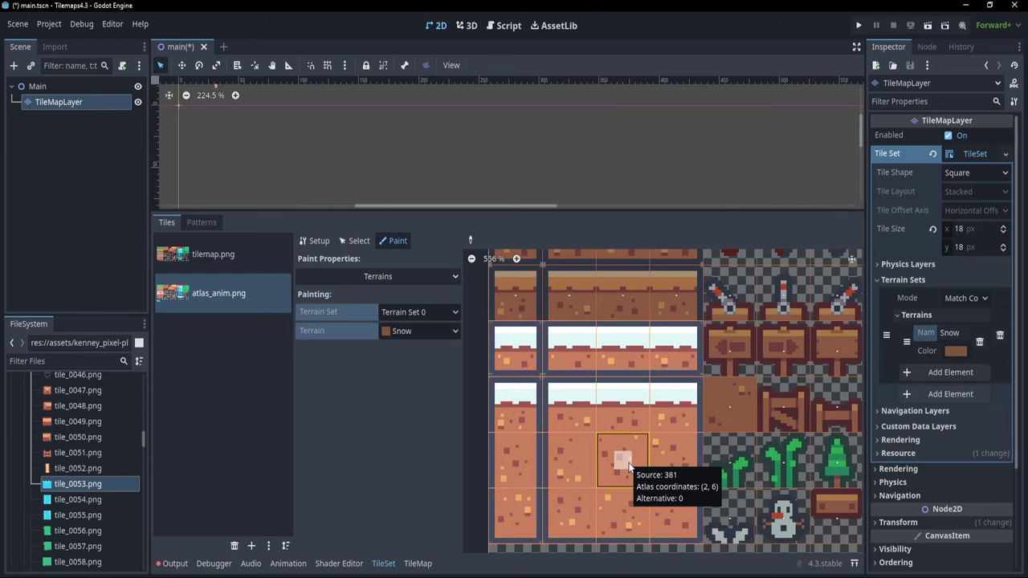
pyautogui.scroll(3, 594, 421)
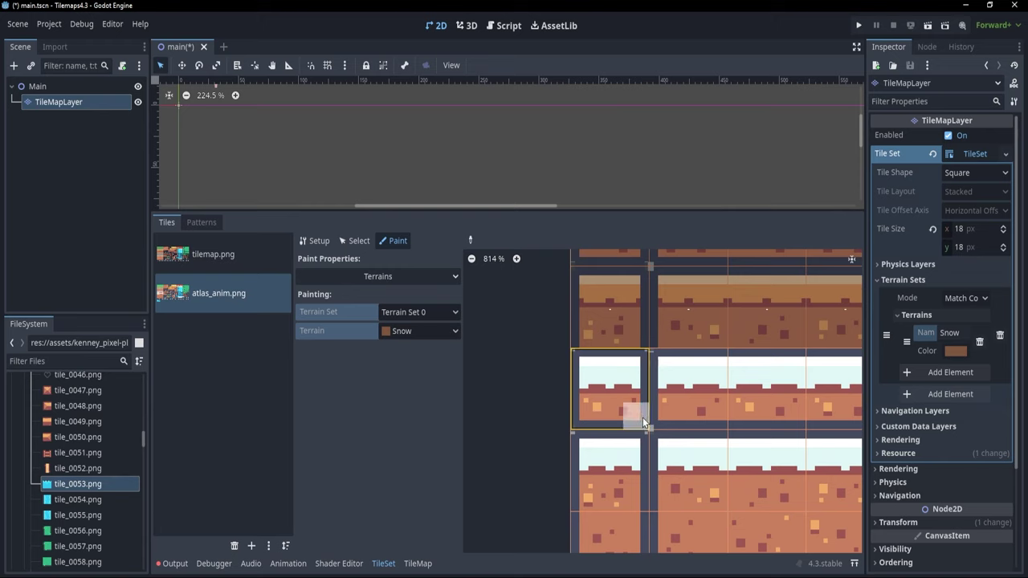
pyautogui.click(610, 387)
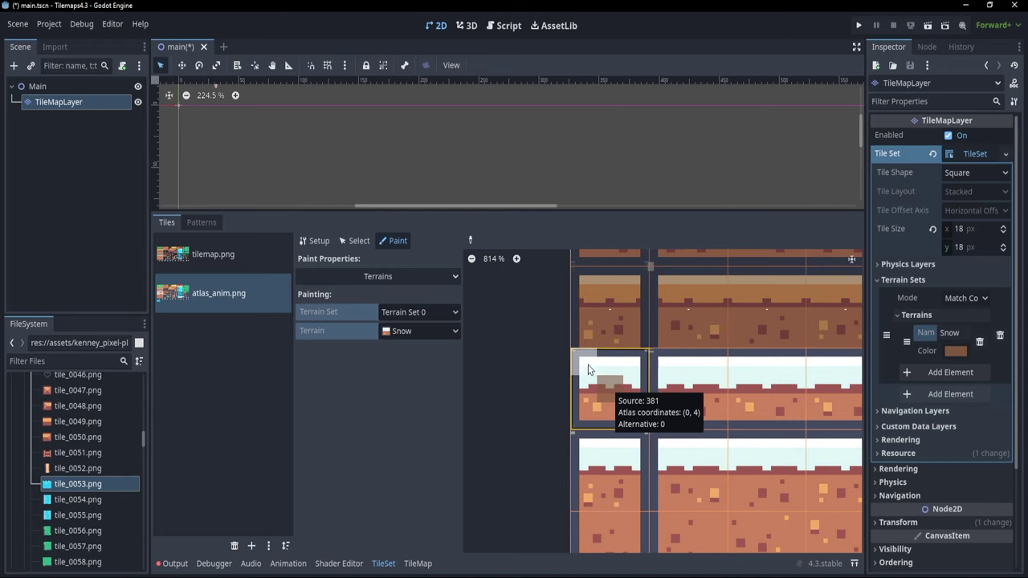
pyautogui.moveTo(697, 466); pyautogui.dragTo(568, 464, button='middle')
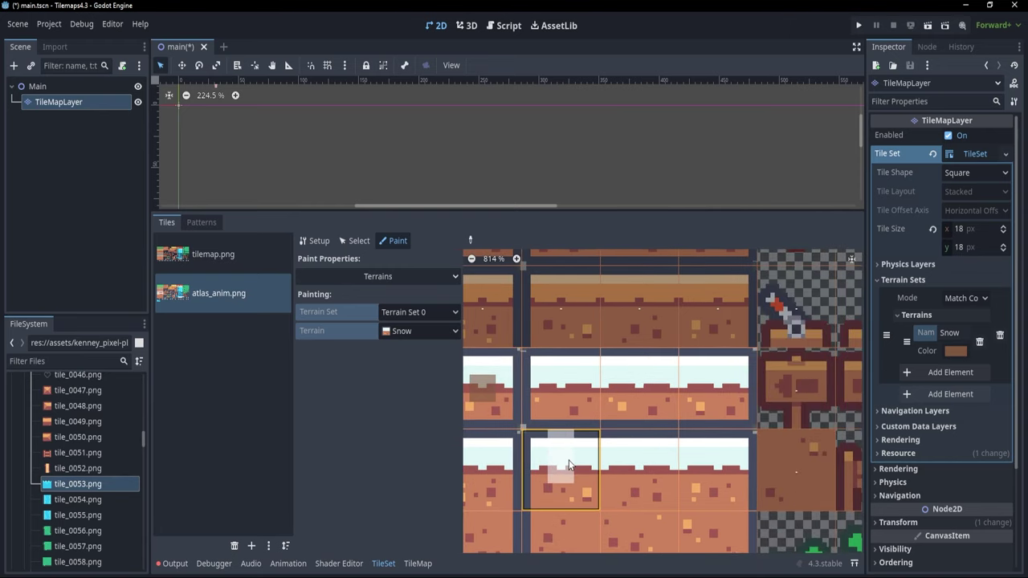
pyautogui.click(563, 391)
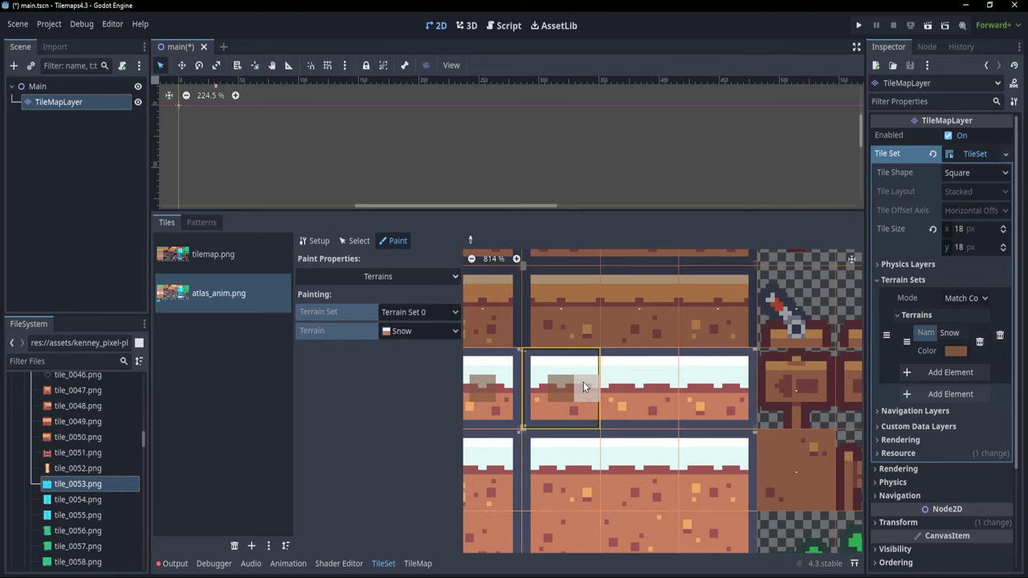
pyautogui.click(585, 390)
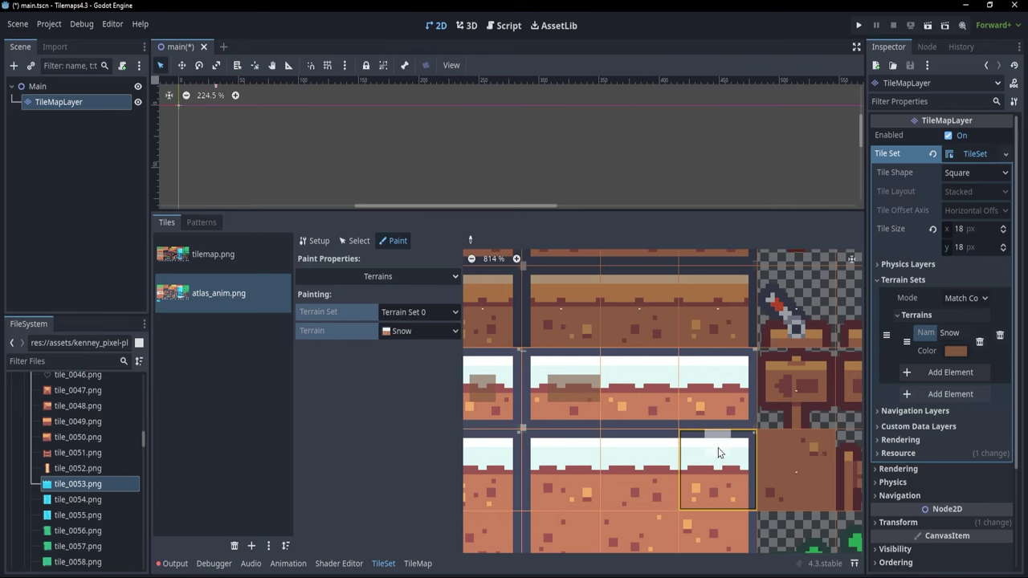
pyautogui.moveTo(718, 451); pyautogui.dragTo(653, 455, button='middle')
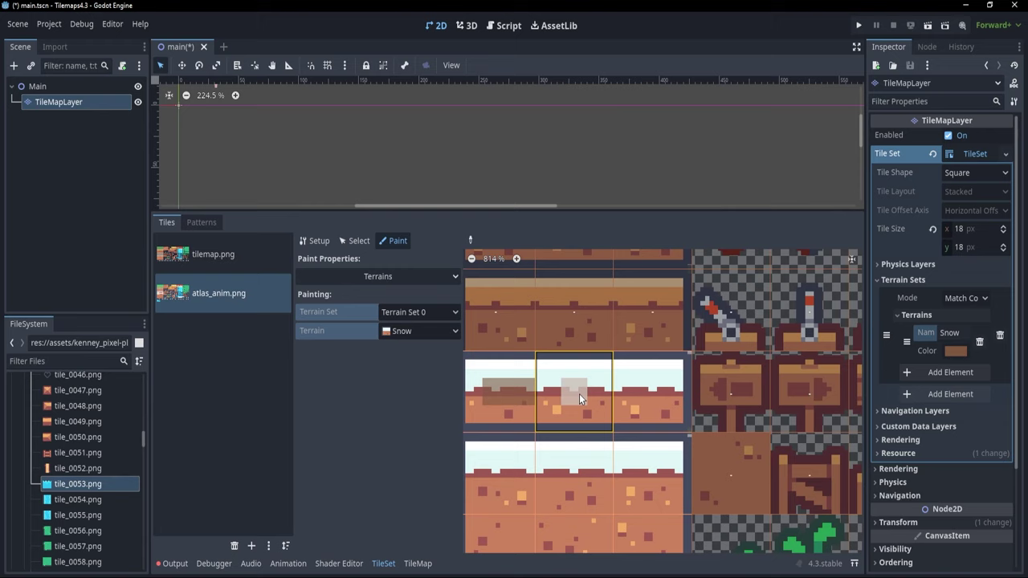
pyautogui.click(559, 388)
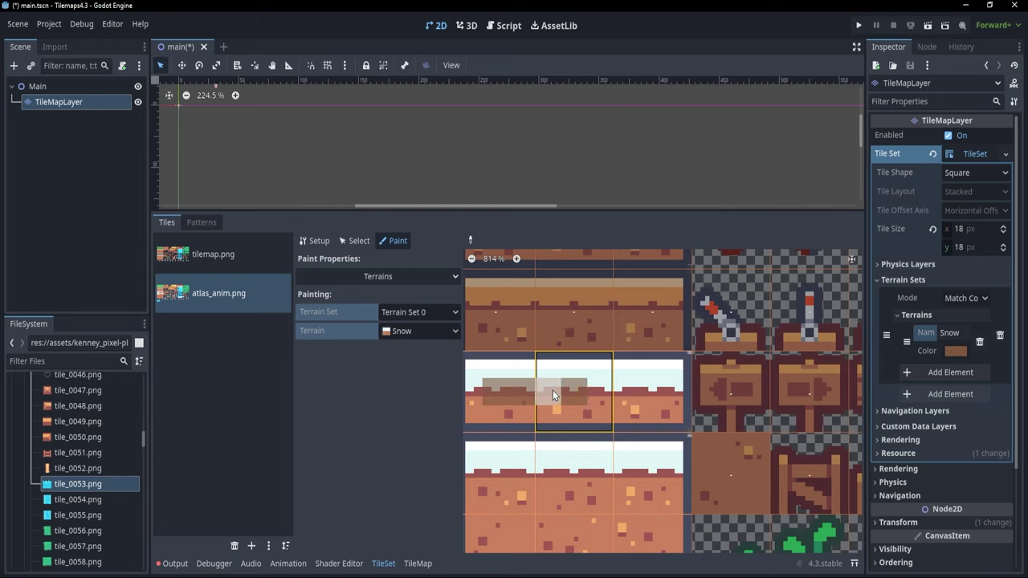
pyautogui.click(598, 395)
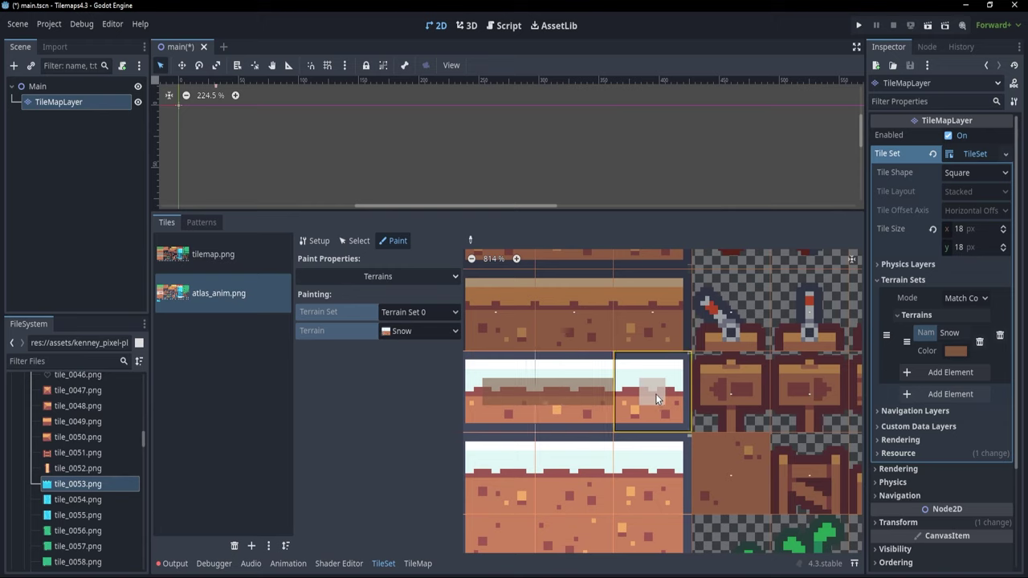
pyautogui.click(655, 393)
pyautogui.click(625, 392)
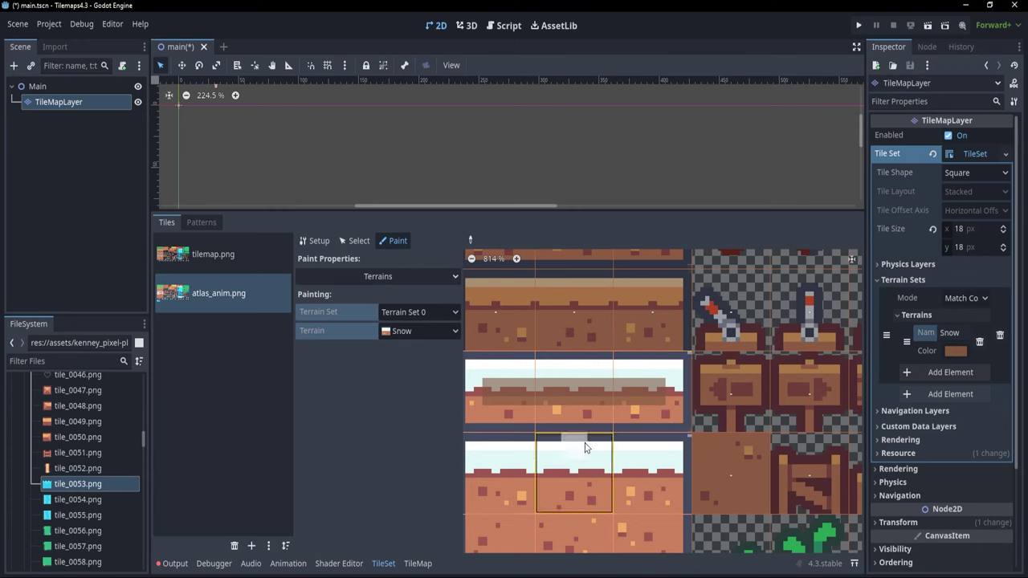
# - Paint Snow peering bits down the left column and across the lower dirt tiles
pyautogui.keyDown('ctrl'); pyautogui.scroll(-2, 585, 447); pyautogui.keyUp('ctrl')
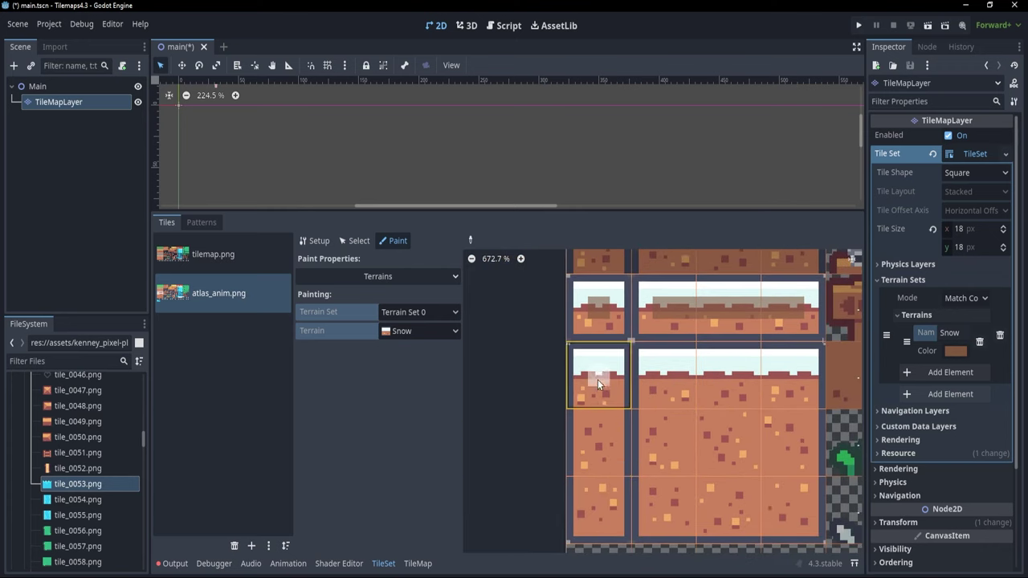
pyautogui.moveTo(598, 377); pyautogui.dragTo(603, 515)
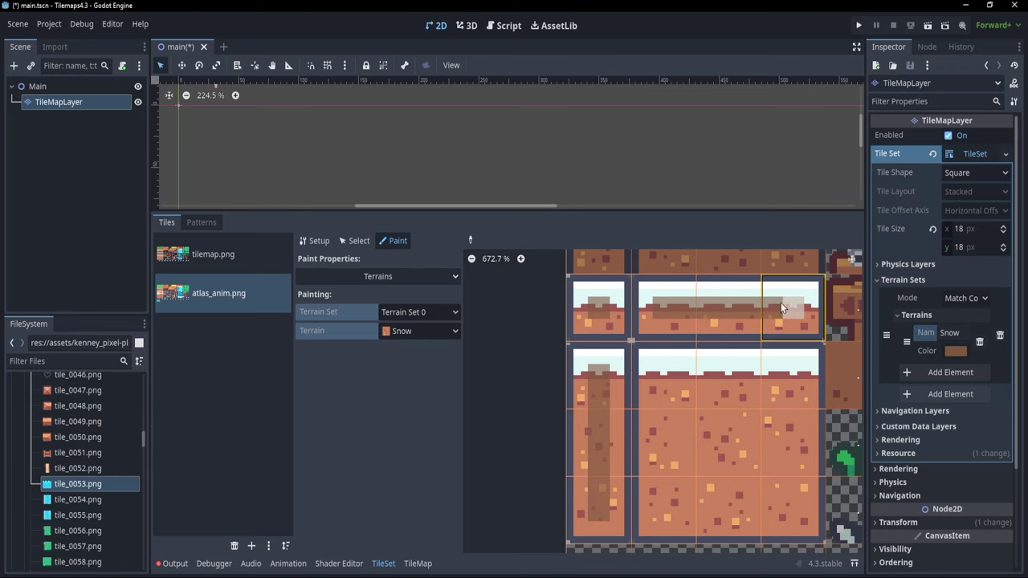
pyautogui.keyDown('shift'); pyautogui.hscroll(3, 684, 415); pyautogui.keyUp('shift')
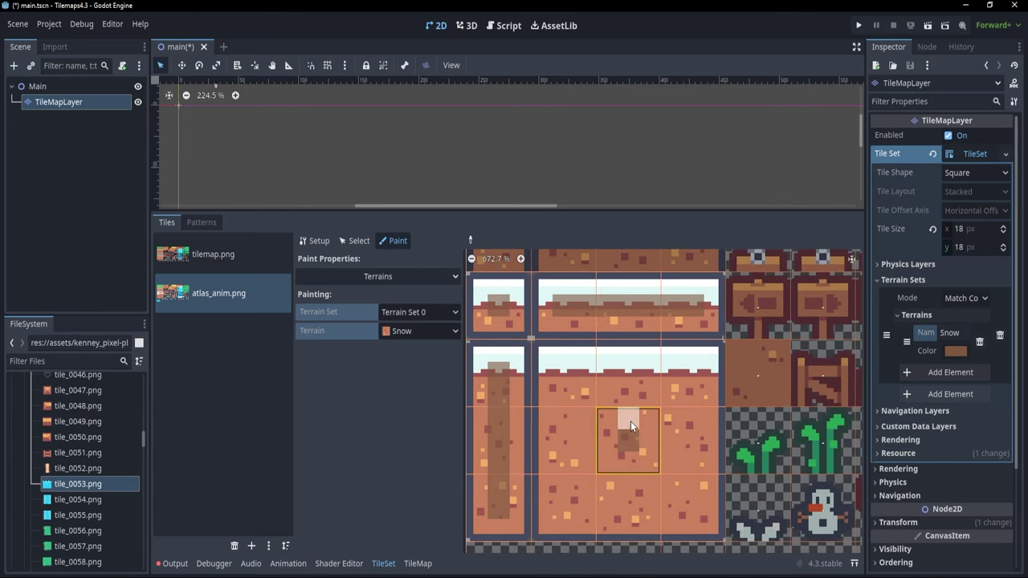
pyautogui.moveTo(618, 440); pyautogui.dragTo(646, 442)
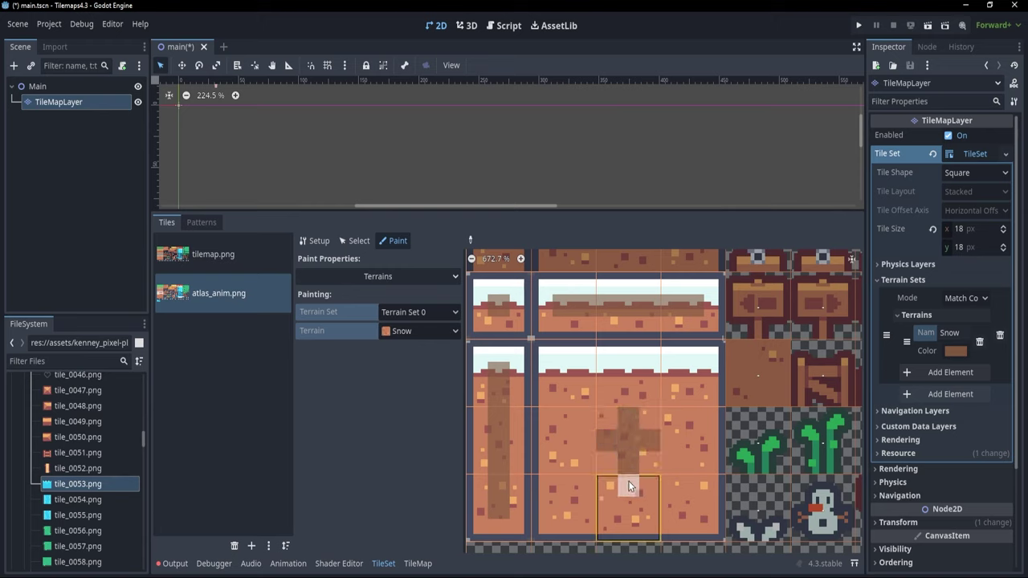
pyautogui.click(628, 506)
pyautogui.moveTo(628, 506)
pyautogui.mouseDown()
pyautogui.moveTo(560, 506)
pyautogui.moveTo(563, 404)
pyautogui.moveTo(579, 371)
pyautogui.moveTo(695, 374)
pyautogui.moveTo(679, 513)
pyautogui.moveTo(649, 513)
pyautogui.mouseUp()
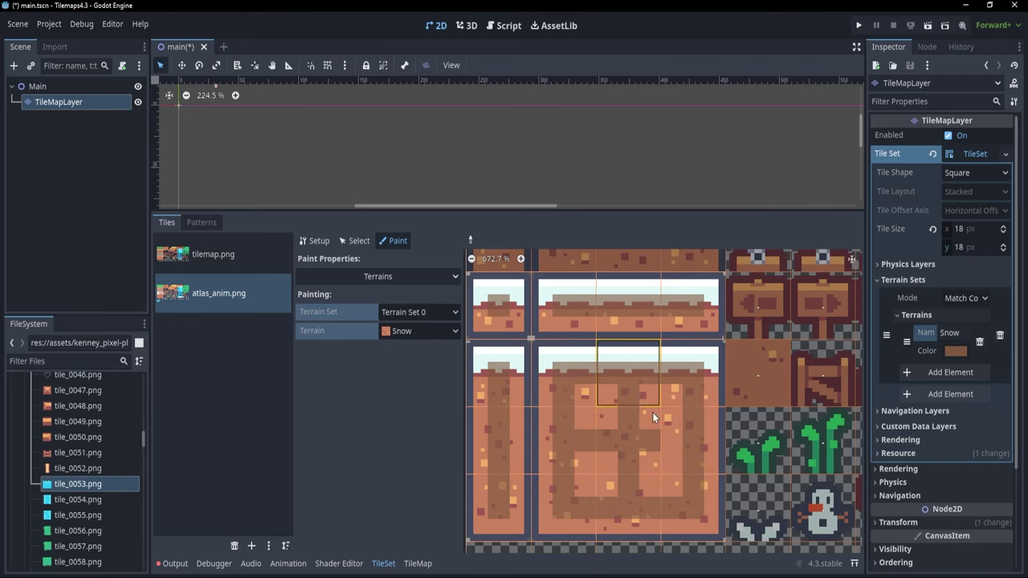
pyautogui.scroll(-2, 568, 438)
pyautogui.moveTo(569, 437); pyautogui.dragTo(615, 448, button='middle')
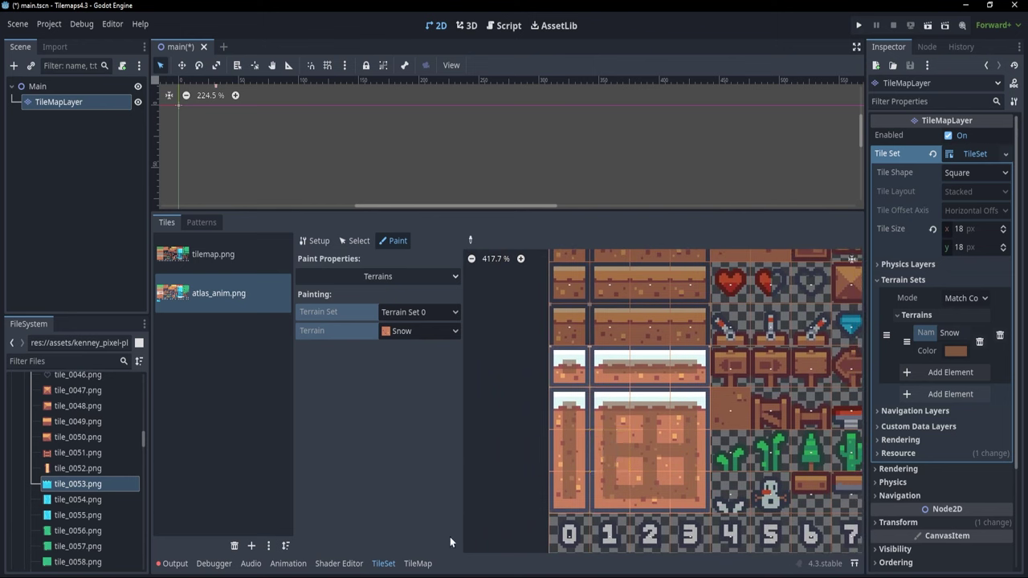
# - Reselect the TileMapLayer node and choose Snow in its Terrains painting panel
pyautogui.click(418, 564)
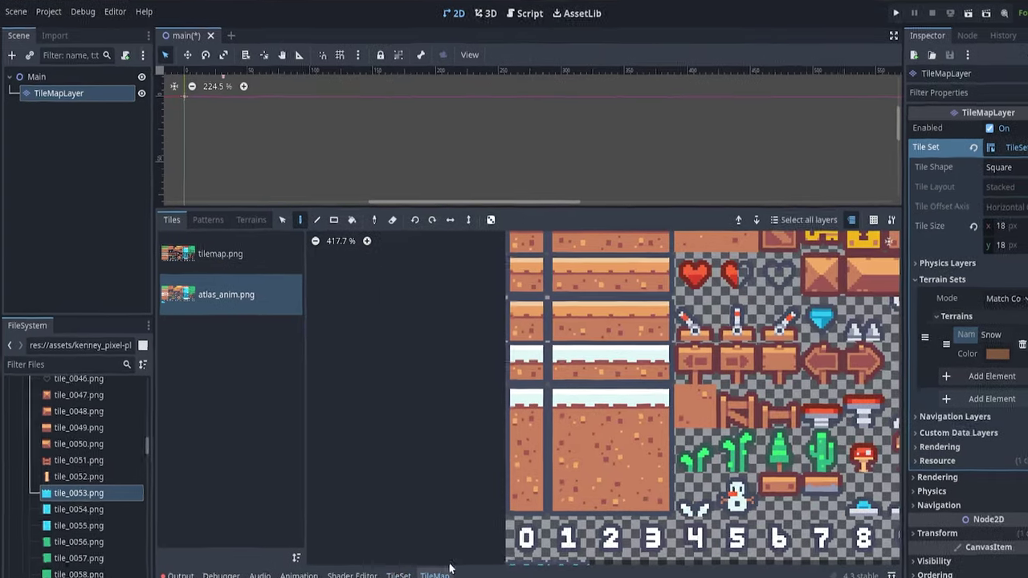
pyautogui.click(246, 223)
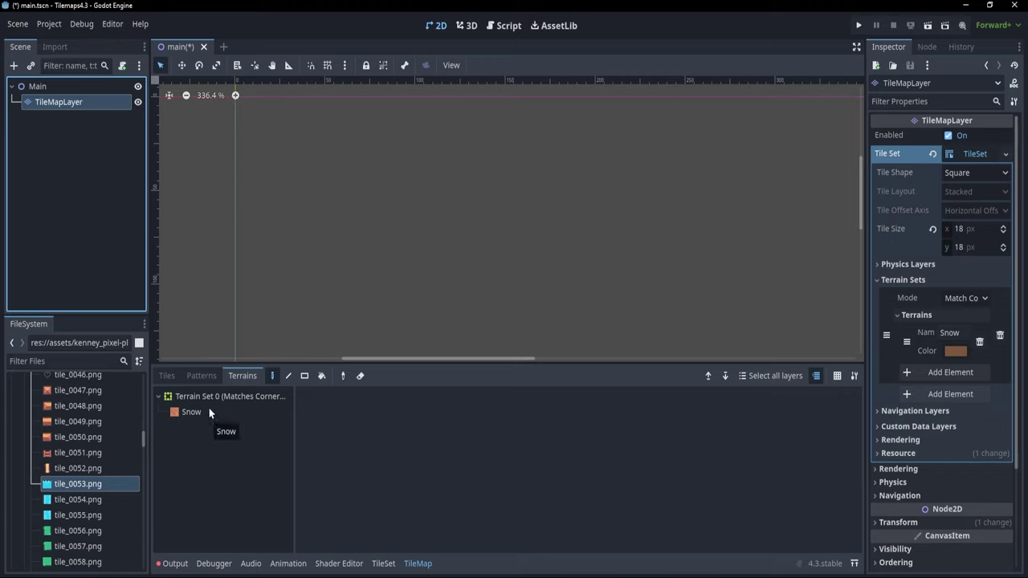
pyautogui.click(41, 85)
pyautogui.click(55, 103)
pyautogui.click(192, 413)
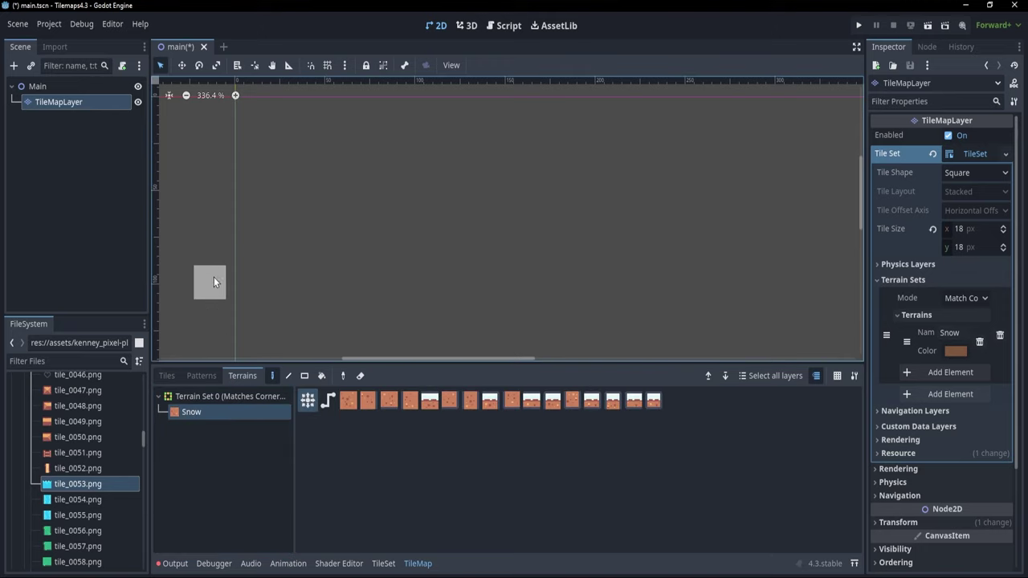
# - Paint Snow as a single tile, a three-tile row, a large block, and a hollow rectangle split by a column
pyautogui.click(266, 147)
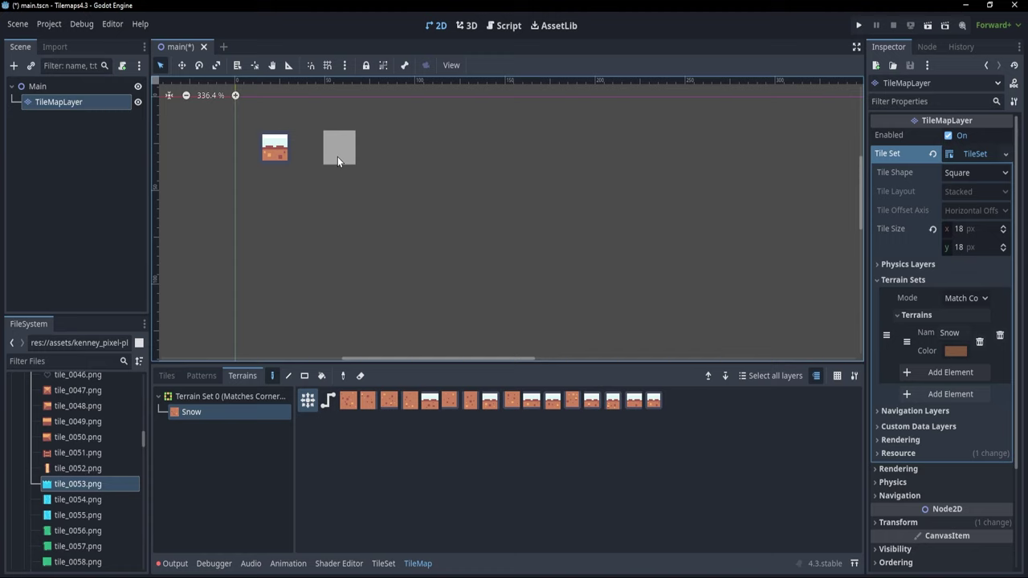
pyautogui.moveTo(338, 161); pyautogui.dragTo(420, 161)
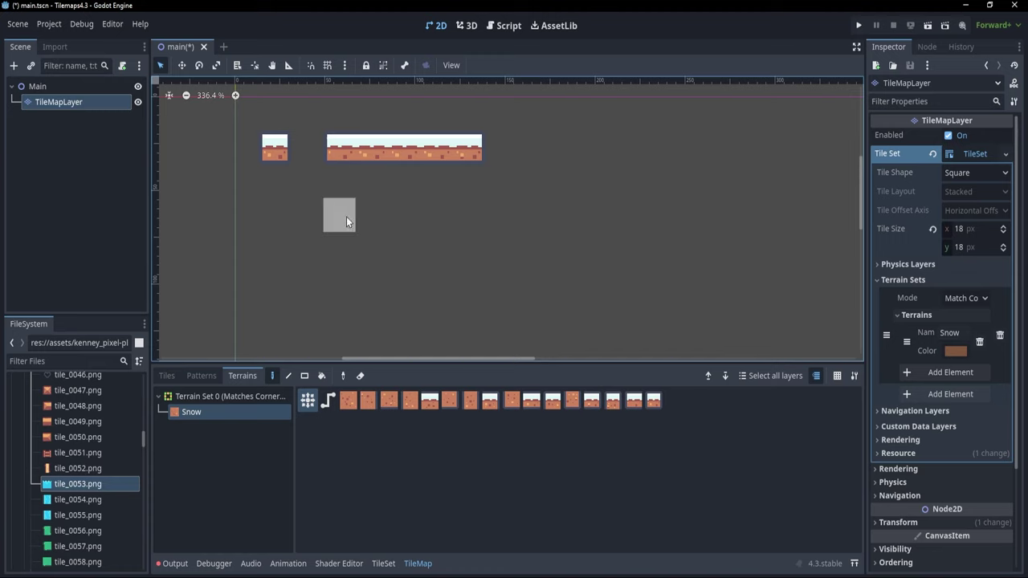
pyautogui.moveTo(341, 216); pyautogui.dragTo(471, 319)
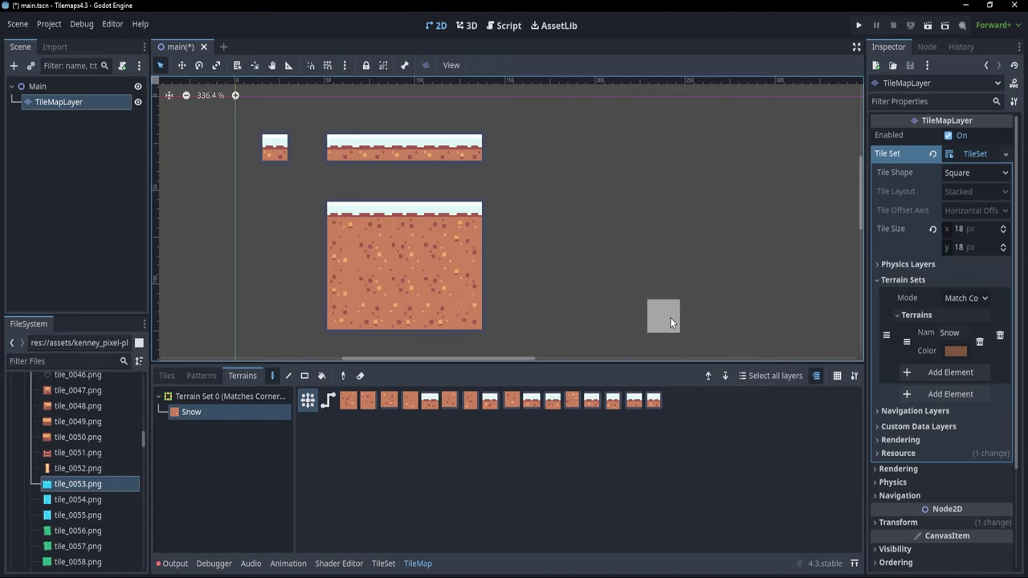
pyautogui.scroll(-1, 626, 323)
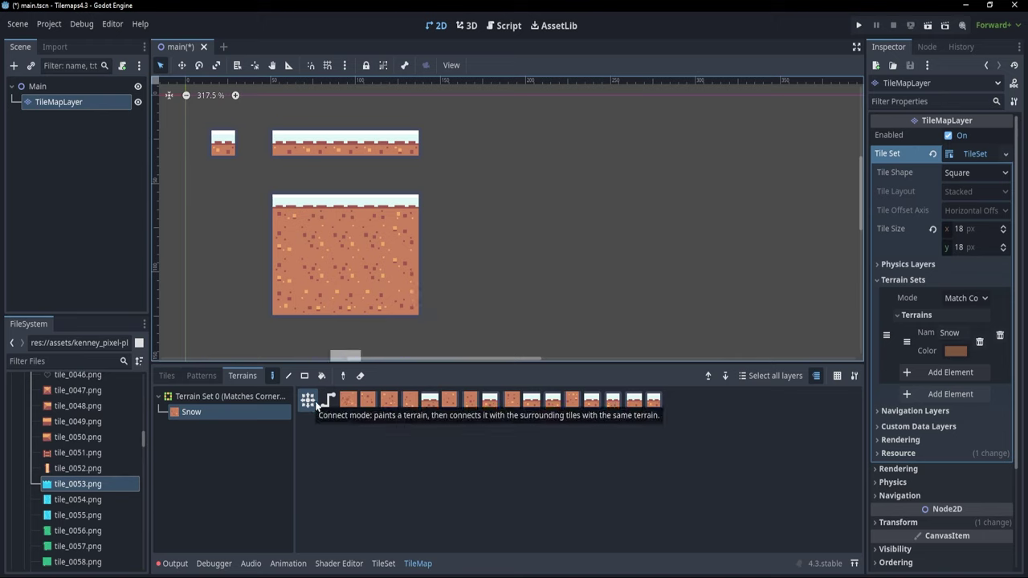
pyautogui.moveTo(498, 142)
pyautogui.mouseDown()
pyautogui.moveTo(500, 211)
pyautogui.moveTo(522, 239)
pyautogui.moveTo(683, 237)
pyautogui.moveTo(674, 152)
pyautogui.moveTo(529, 140)
pyautogui.mouseUp()
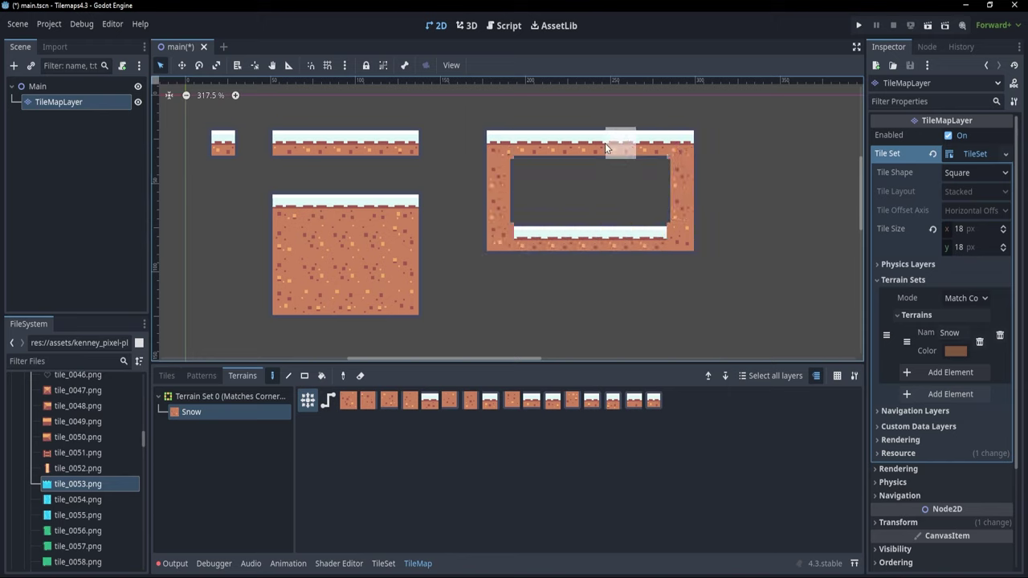
pyautogui.moveTo(591, 174); pyautogui.dragTo(590, 206)
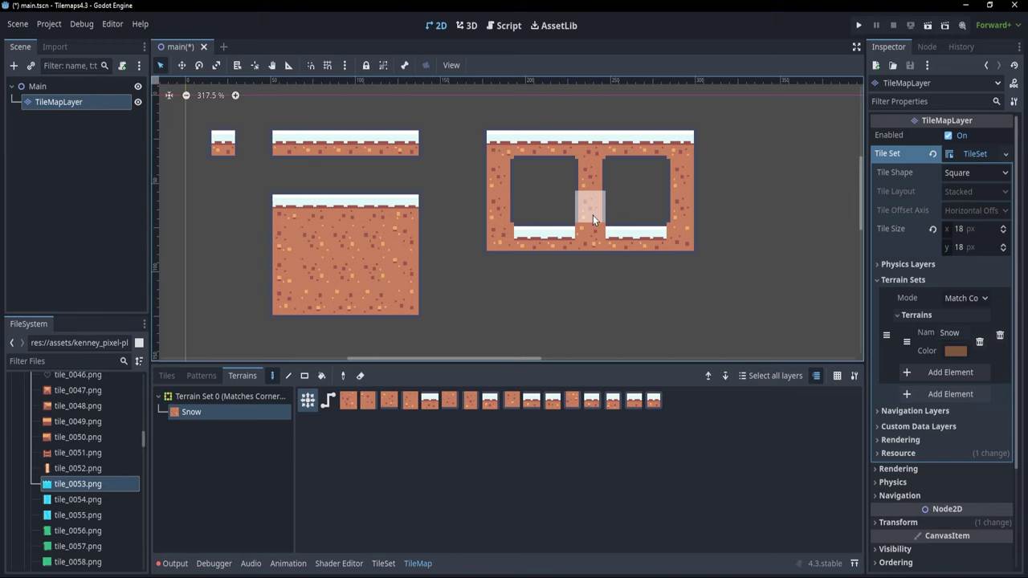
pyautogui.moveTo(717, 257); pyautogui.dragTo(426, 294, button='middle')
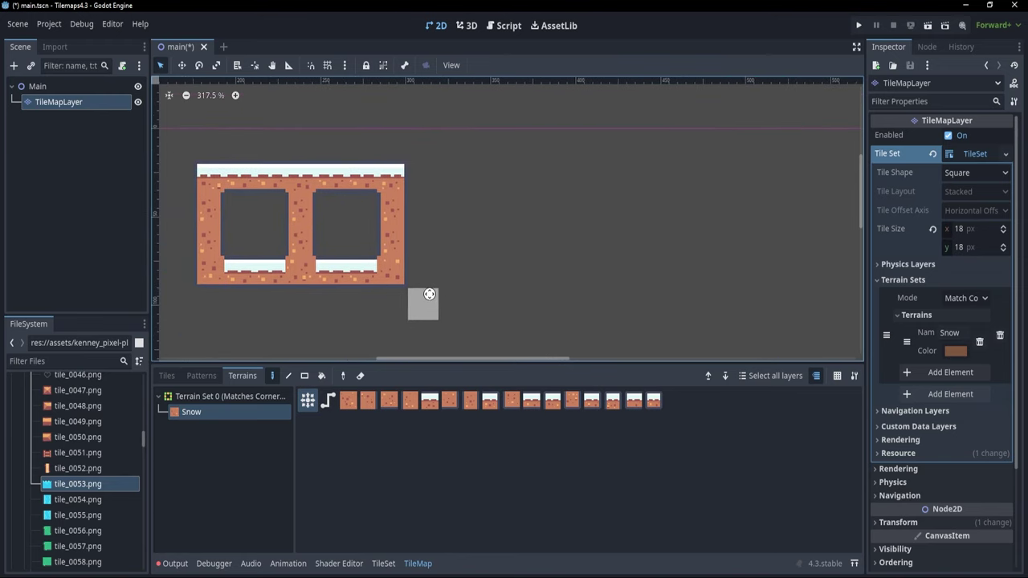
# - In Path mode, paint a second hollow Snow rectangle with a small block inside
pyautogui.click(328, 402)
pyautogui.moveTo(478, 172)
pyautogui.mouseDown()
pyautogui.moveTo(671, 177)
pyautogui.moveTo(699, 233)
pyautogui.moveTo(647, 272)
pyautogui.moveTo(482, 270)
pyautogui.moveTo(481, 190)
pyautogui.mouseUp()
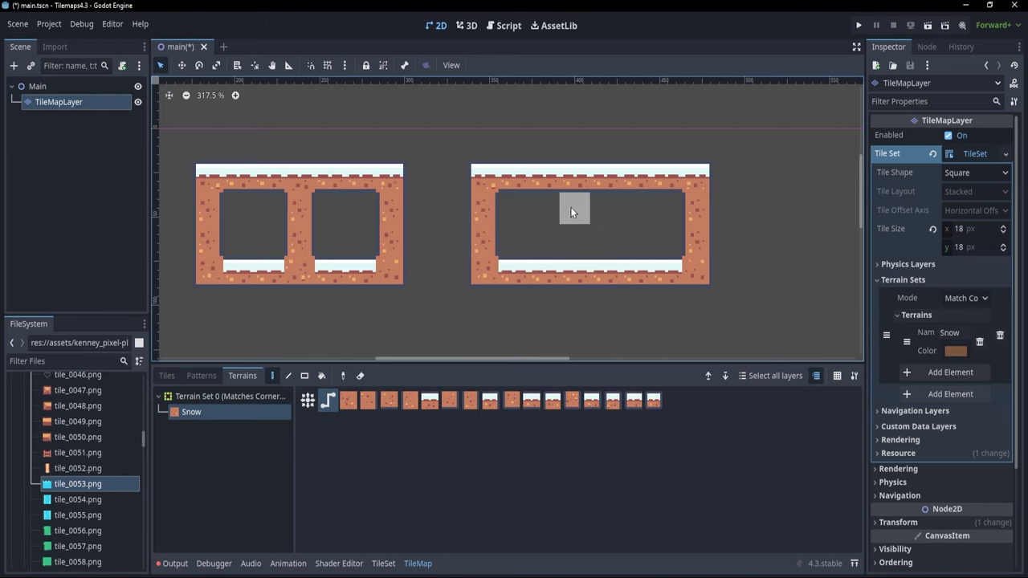
pyautogui.moveTo(570, 212)
pyautogui.mouseDown()
pyautogui.moveTo(608, 239)
pyautogui.moveTo(572, 241)
pyautogui.moveTo(568, 212)
pyautogui.mouseUp()
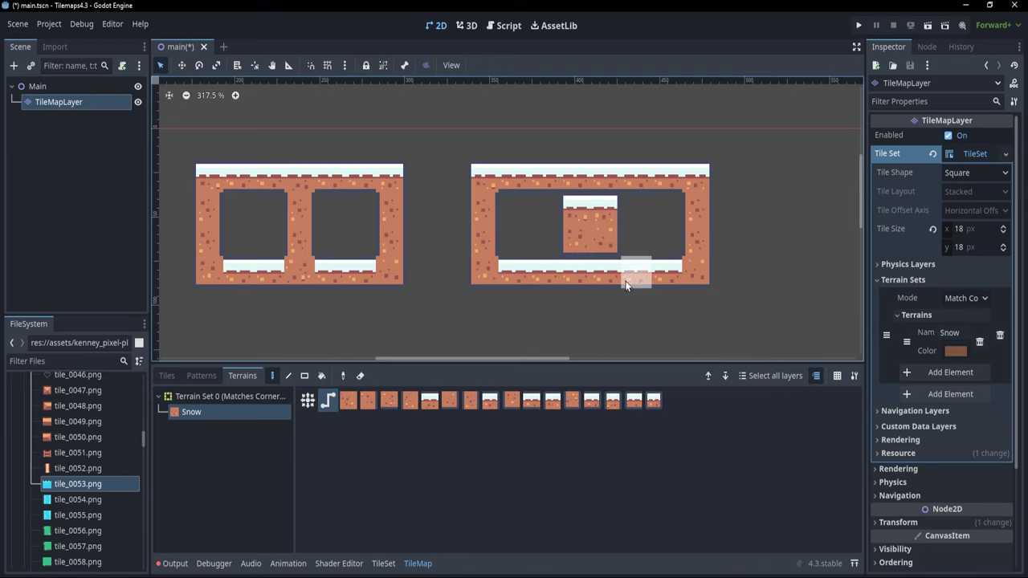
pyautogui.moveTo(635, 275)
pyautogui.mouseDown(button='middle')
pyautogui.moveTo(616, 225)
pyautogui.moveTo(631, 233)
pyautogui.mouseUp(button='middle')
# - In Connect mode, paint a three-tile Snow platform below and stamp separate snow-corner tiles beside it
pyautogui.click(308, 400)
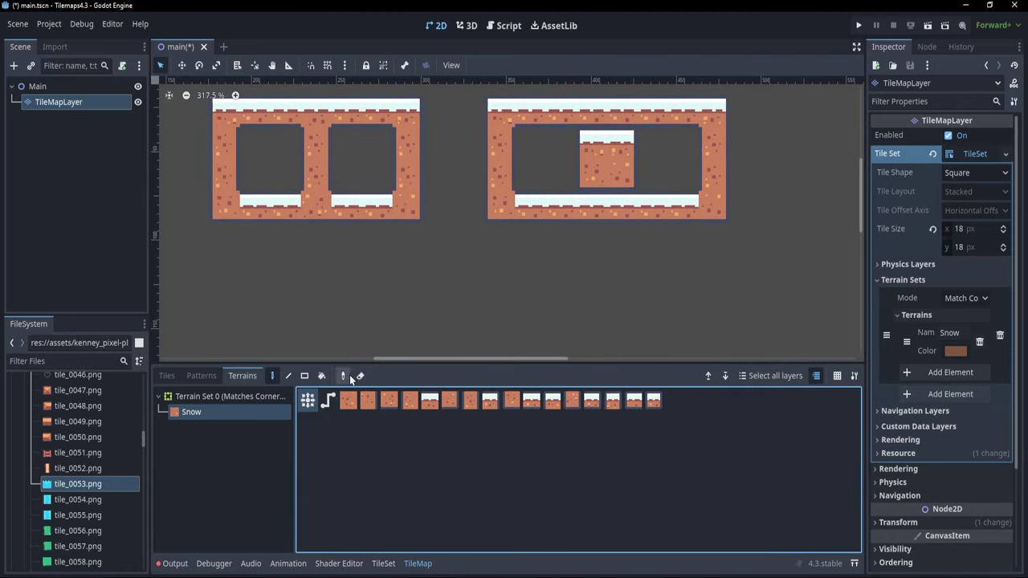
pyautogui.moveTo(472, 271)
pyautogui.mouseDown()
pyautogui.moveTo(530, 274)
pyautogui.moveTo(561, 299)
pyautogui.mouseUp()
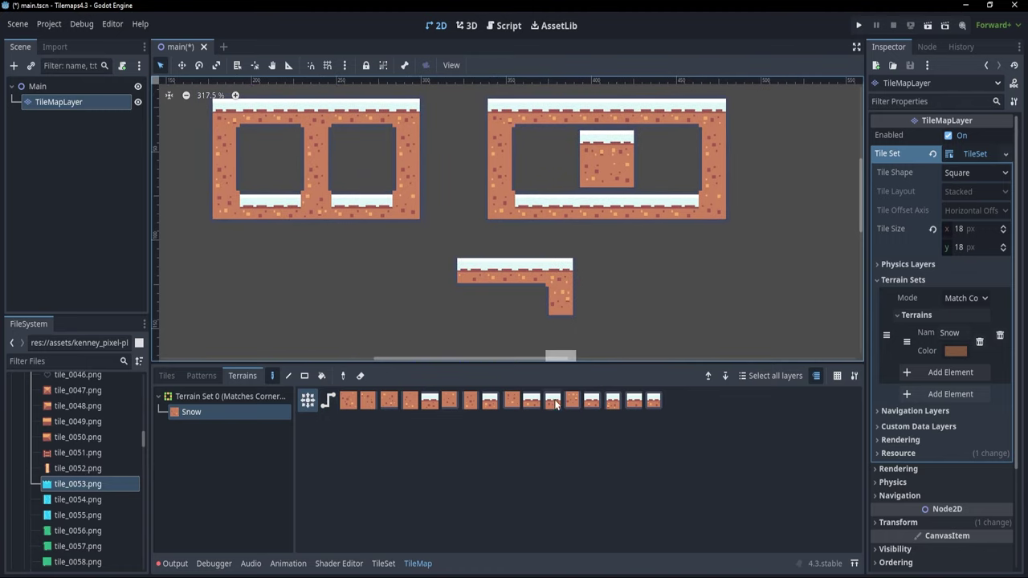
pyautogui.click(654, 402)
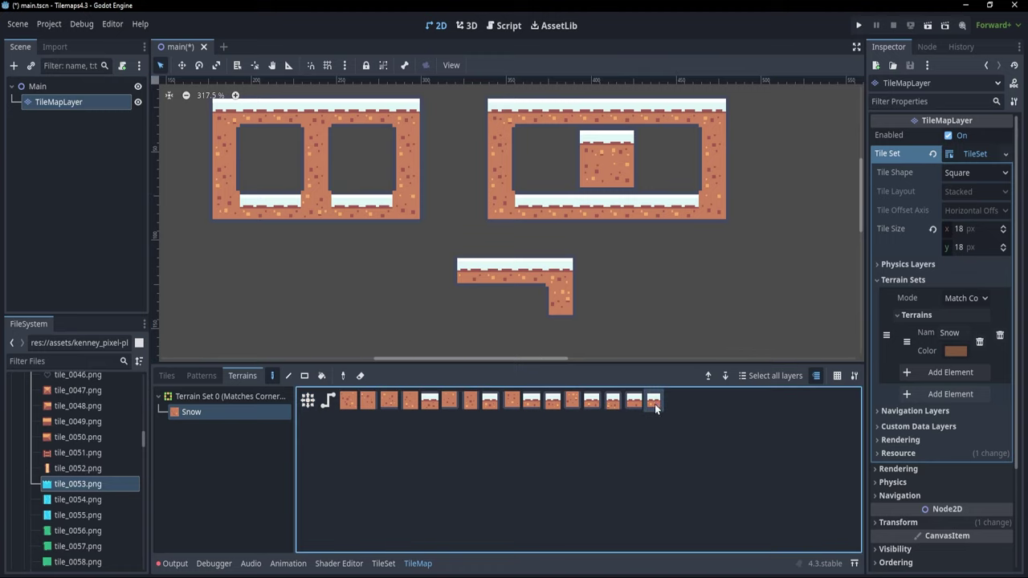
pyautogui.click(636, 272)
pyautogui.click(560, 271)
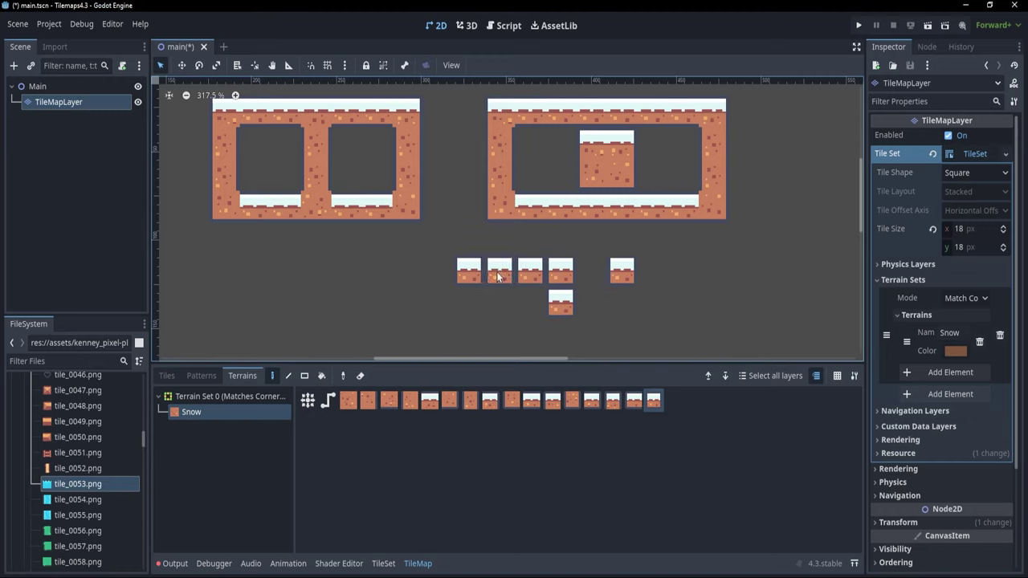
pyautogui.click(167, 375)
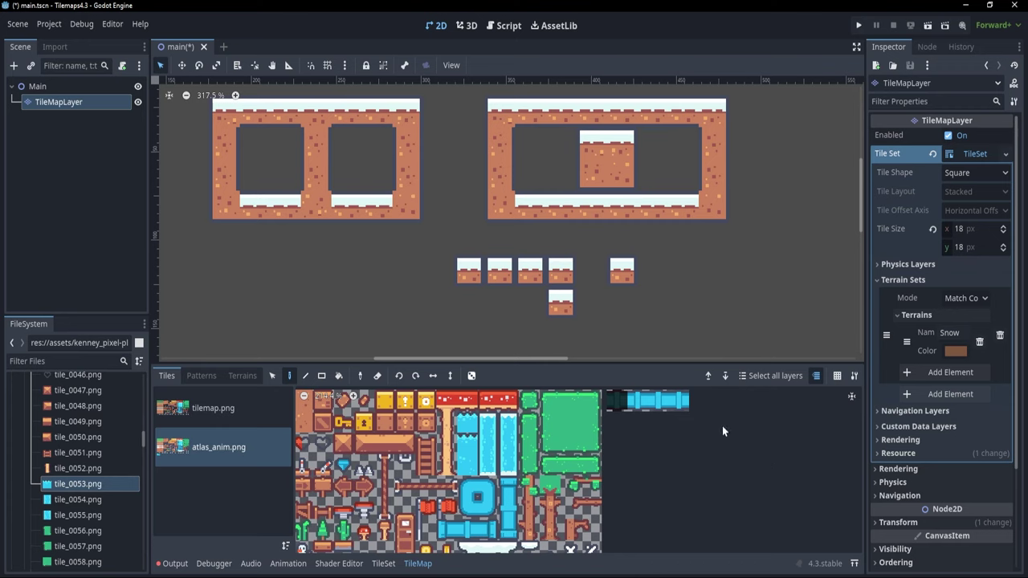
# - Add two terrains to the terrain set, named Leaves and Trunk
pyautogui.click(938, 374)
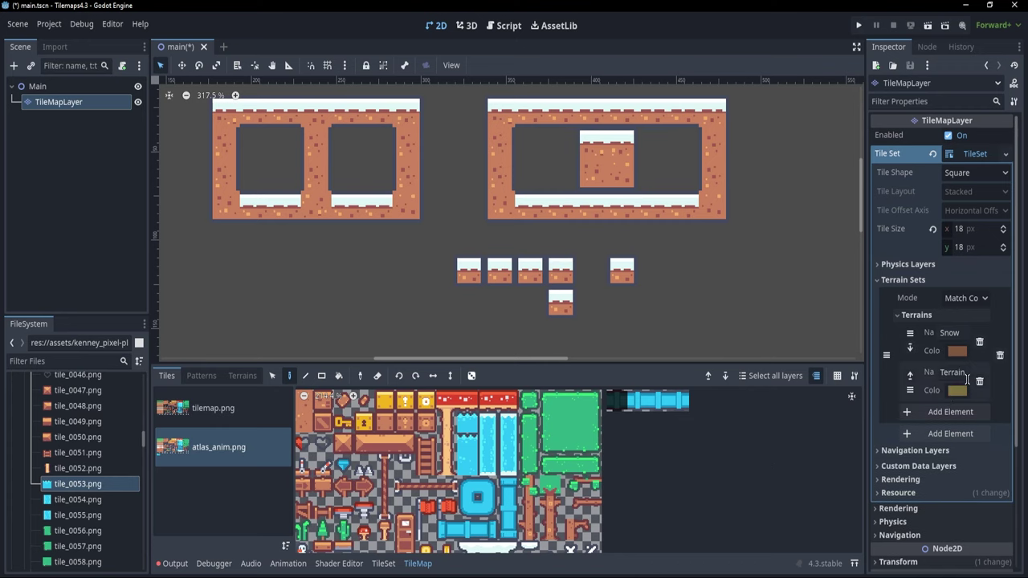
pyautogui.write('Leaves')
pyautogui.click(959, 410)
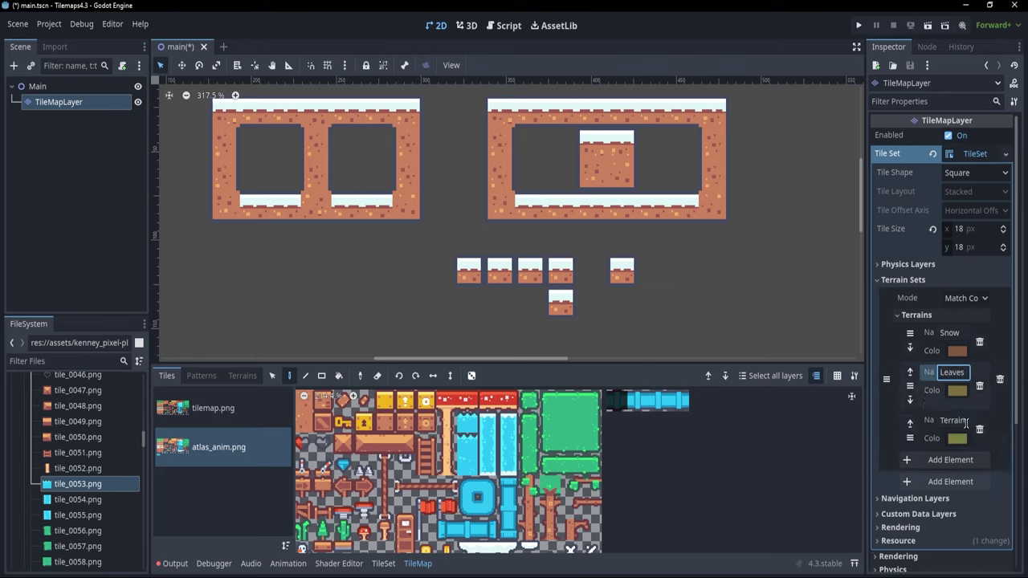
pyautogui.click(966, 423)
pyautogui.write('2')
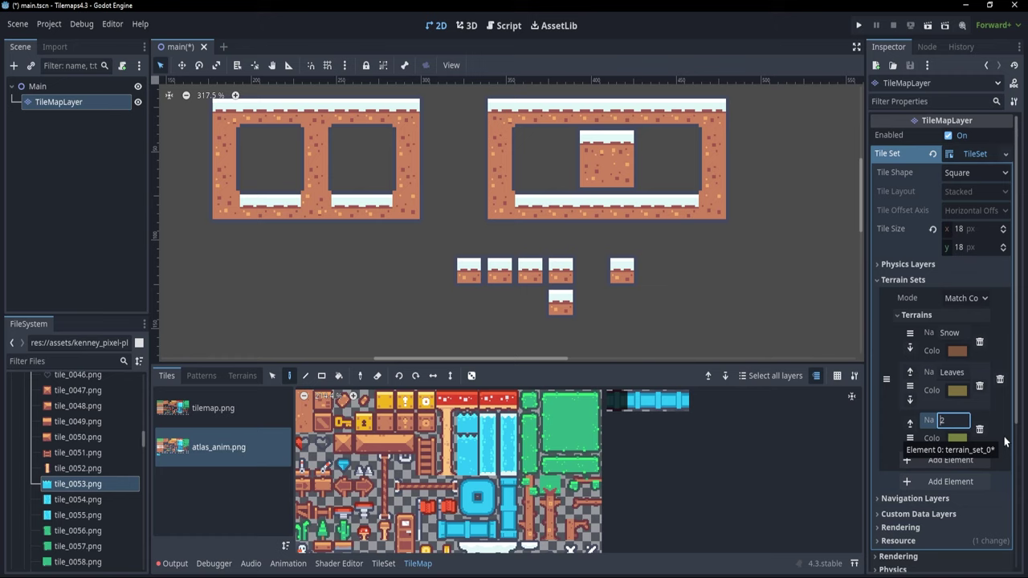
pyautogui.press('BackSpace')
pyautogui.write('Trunk')
# - Change the Leaves terrain colour to magenta
pyautogui.click(957, 390)
pyautogui.click(989, 136)
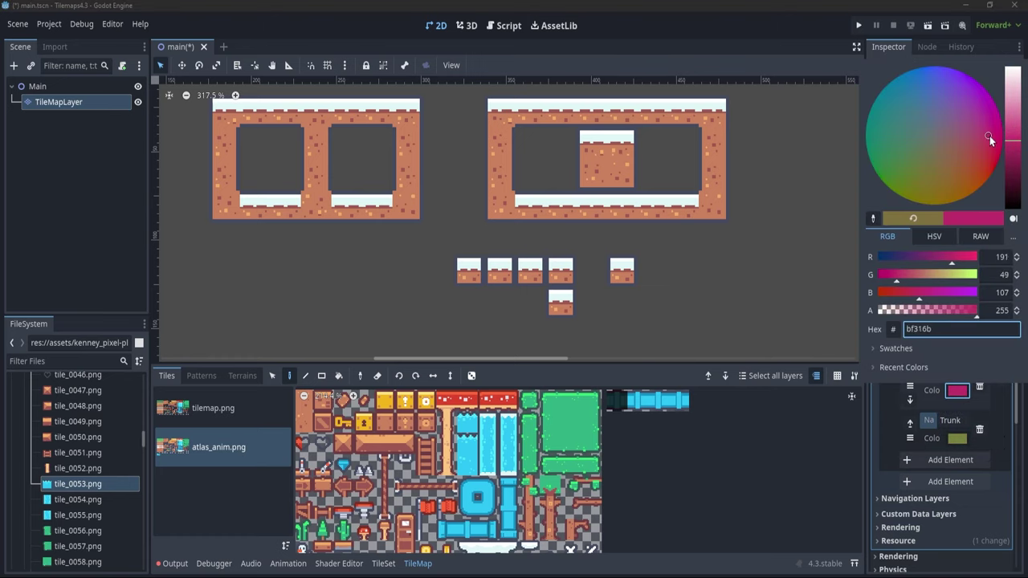
pyautogui.click(991, 133)
pyautogui.click(570, 479)
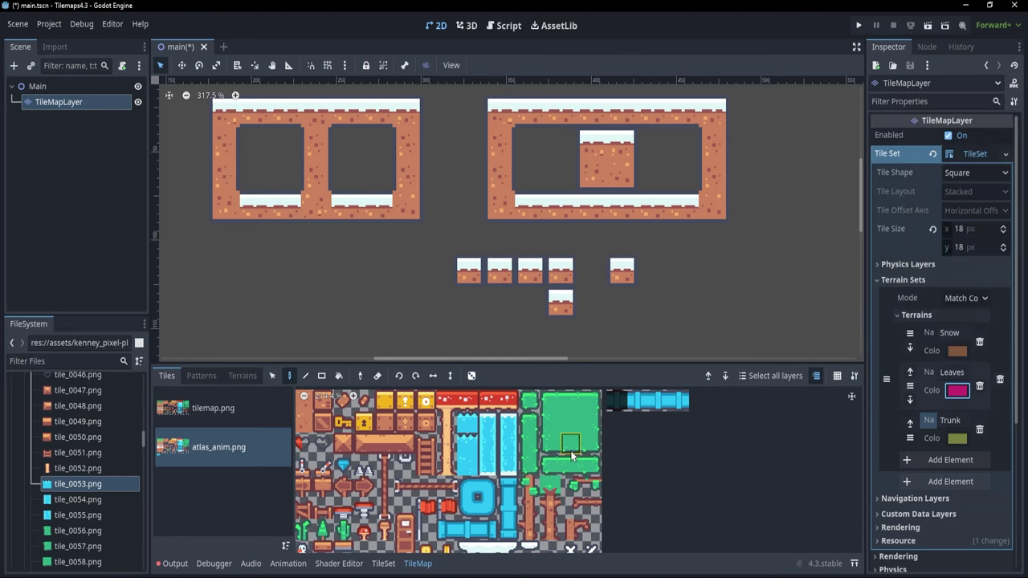
# - In the TileSet panel's terrain painting, keep Terrain Set 0 and choose the Leaves terrain
pyautogui.click(384, 564)
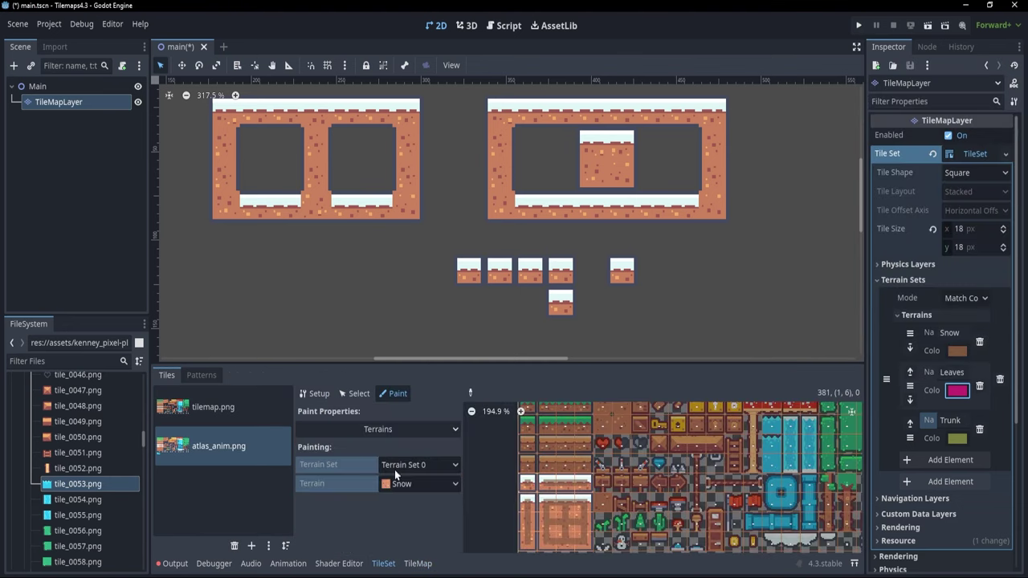
pyautogui.hscroll(5, 575, 454)
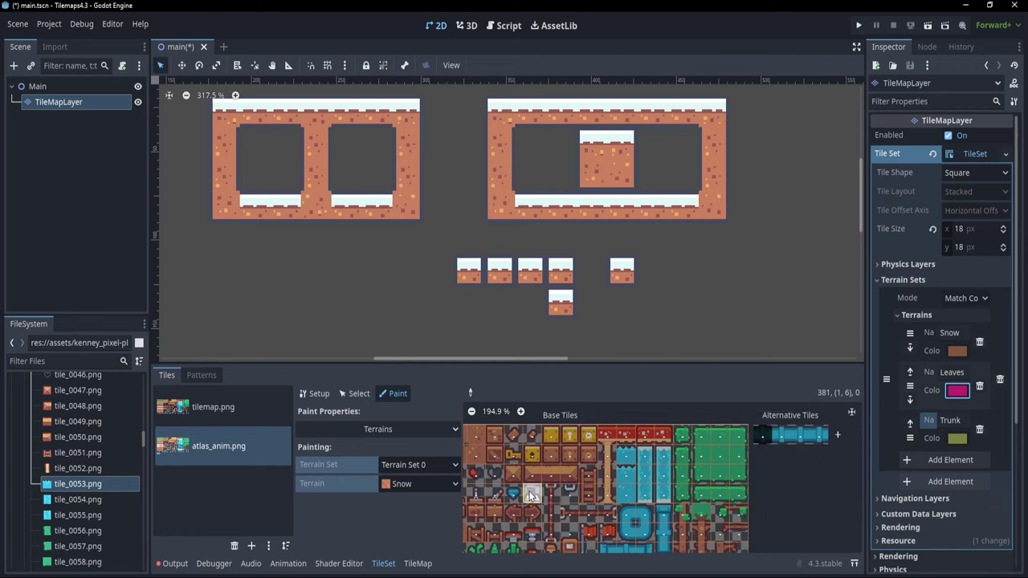
pyautogui.click(418, 465)
pyautogui.click(428, 499)
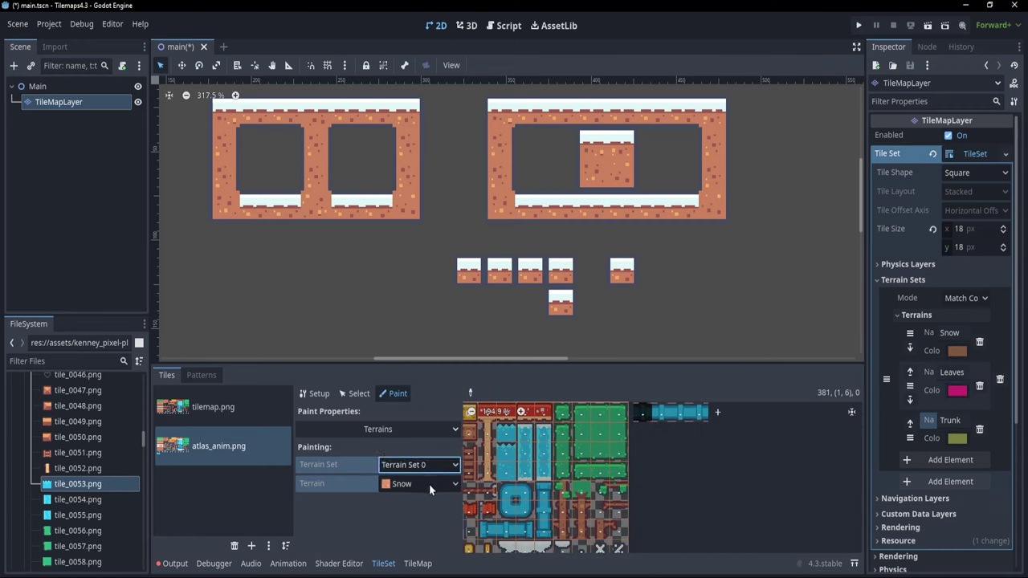
pyautogui.click(425, 483)
pyautogui.click(423, 535)
pyautogui.scroll(7, 642, 534)
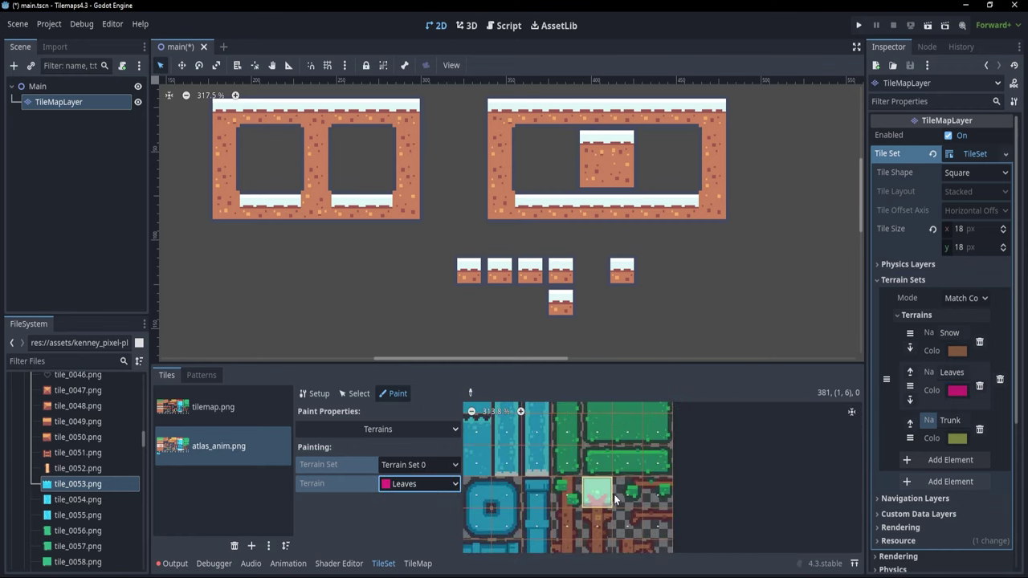
pyautogui.scroll(-2, 647, 536)
# - Paint Leaves peering bits on the green leaf tiles and around the large green tile
pyautogui.click(572, 426)
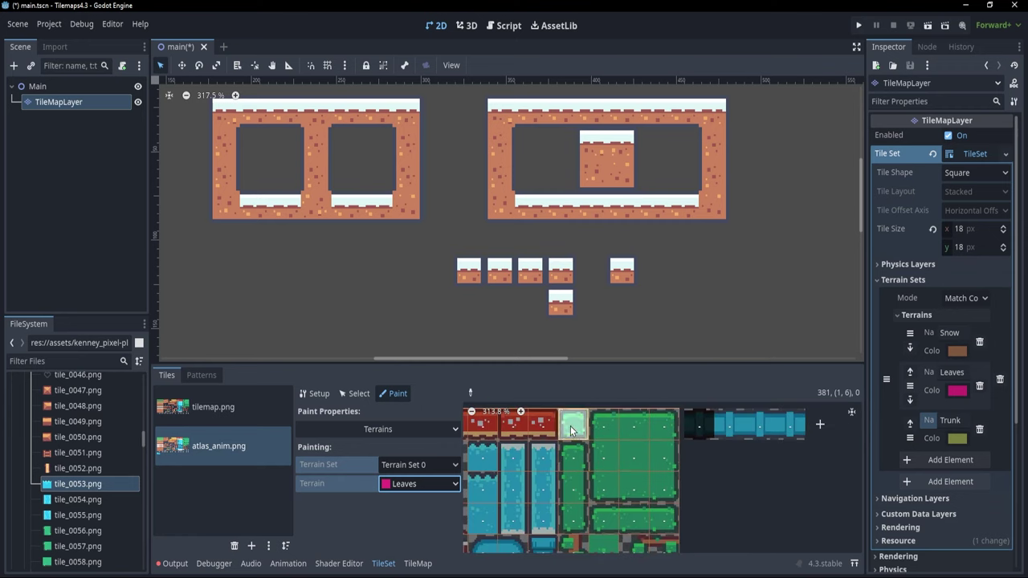
pyautogui.click(572, 474)
pyautogui.moveTo(599, 520)
pyautogui.mouseDown()
pyautogui.moveTo(660, 528)
pyautogui.moveTo(664, 429)
pyautogui.moveTo(625, 502)
pyautogui.moveTo(604, 482)
pyautogui.moveTo(611, 495)
pyautogui.moveTo(586, 522)
pyautogui.moveTo(681, 518)
pyautogui.mouseUp()
pyautogui.click(586, 422)
pyautogui.click(586, 454)
pyautogui.moveTo(623, 427)
pyautogui.mouseDown()
pyautogui.moveTo(610, 490)
pyautogui.moveTo(679, 490)
pyautogui.moveTo(642, 422)
pyautogui.moveTo(636, 495)
pyautogui.mouseUp()
pyautogui.scroll(-1, 636, 496)
pyautogui.scroll(-5, 699, 497)
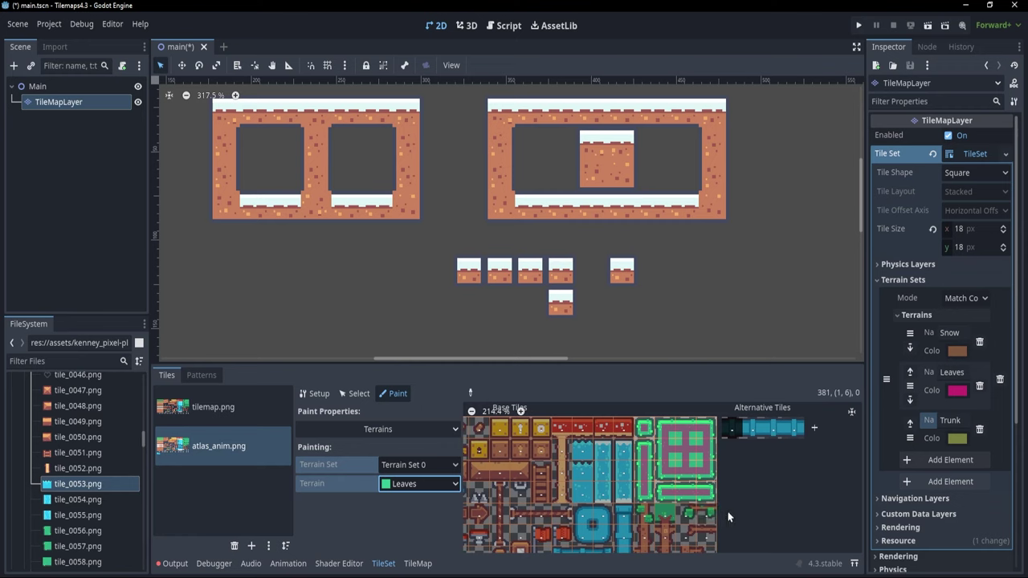
pyautogui.scroll(4, 677, 487)
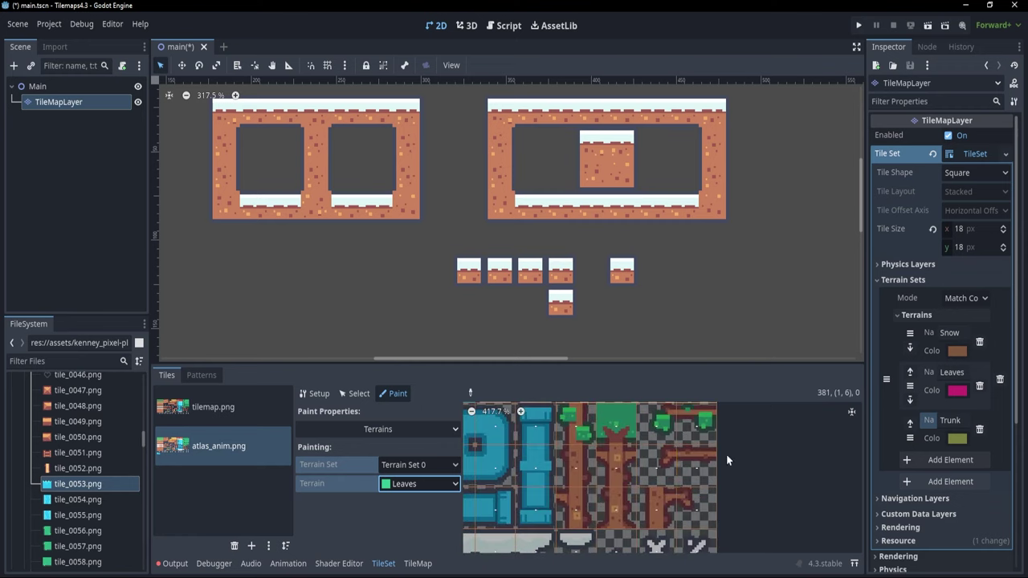
pyautogui.click(454, 484)
# - Choose Trunk and mark a trunk tile's centre, bottom, right and top-right bits as Trunk
pyautogui.click(406, 551)
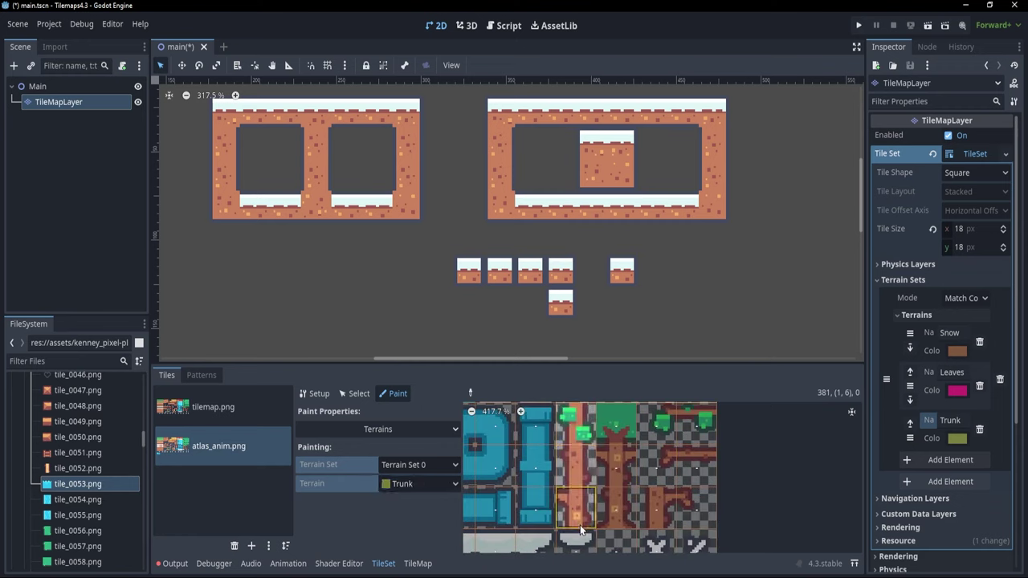
pyautogui.scroll(4, 621, 474)
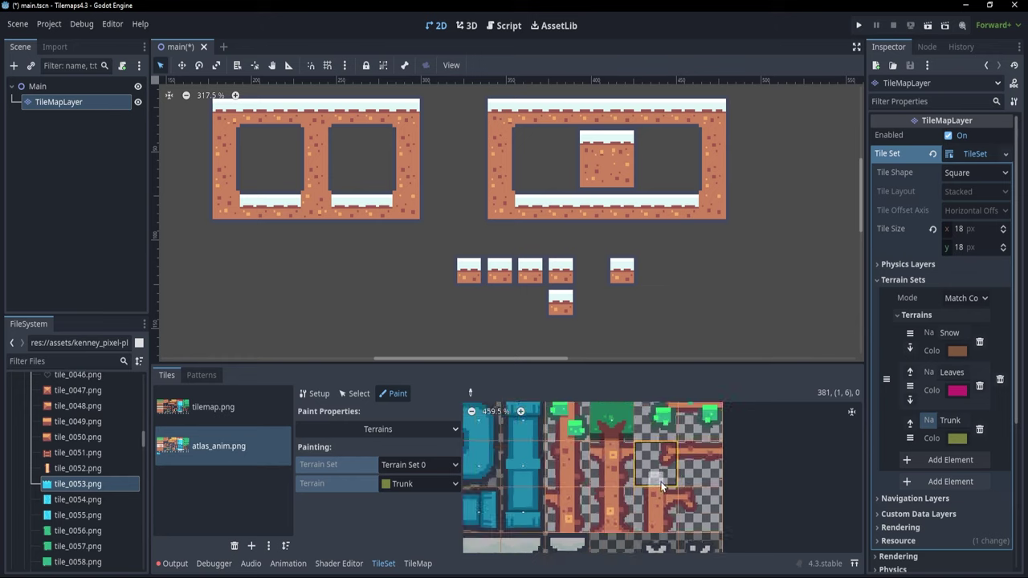
pyautogui.click(612, 494)
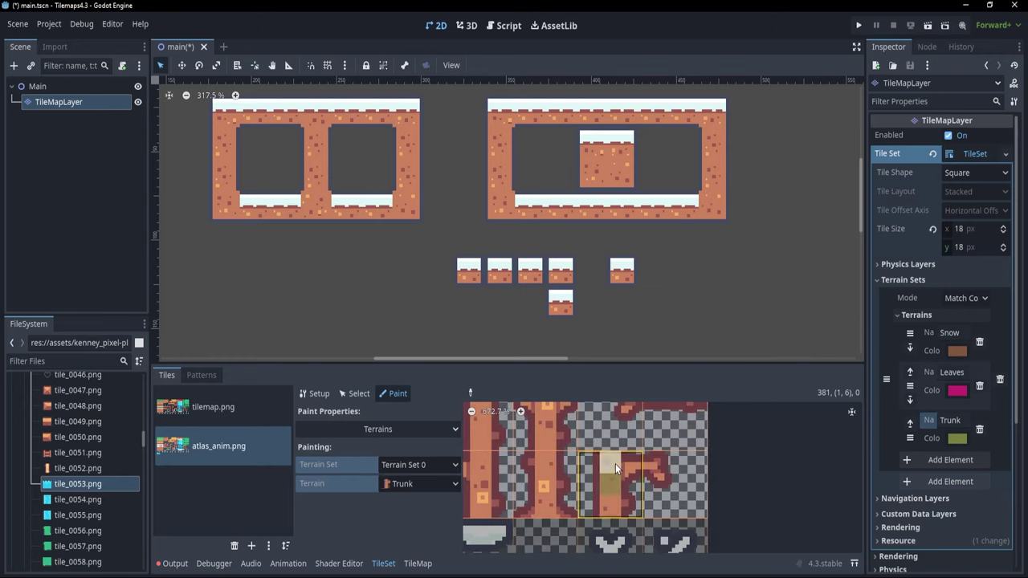
pyautogui.click(613, 508)
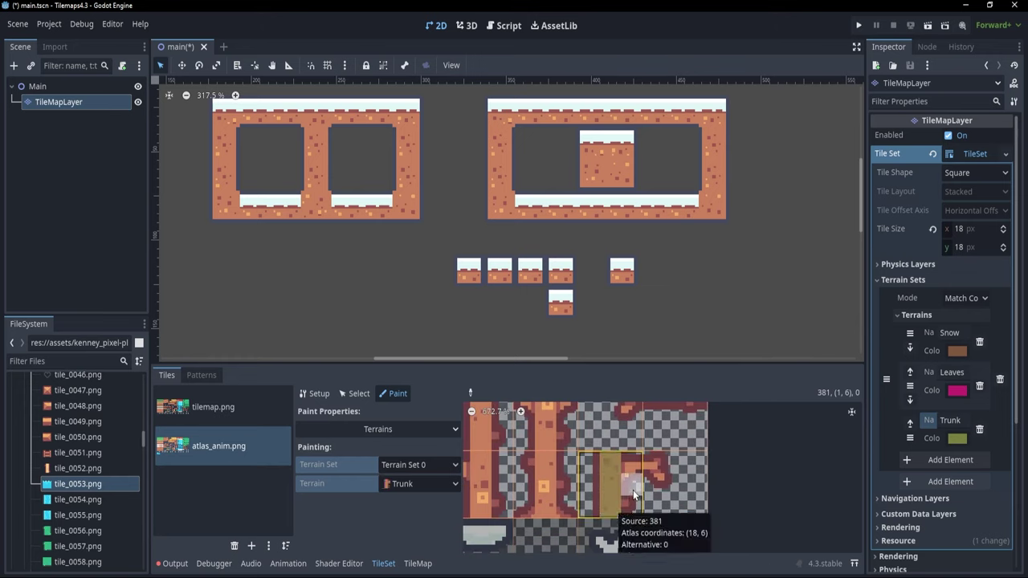
pyautogui.click(633, 492)
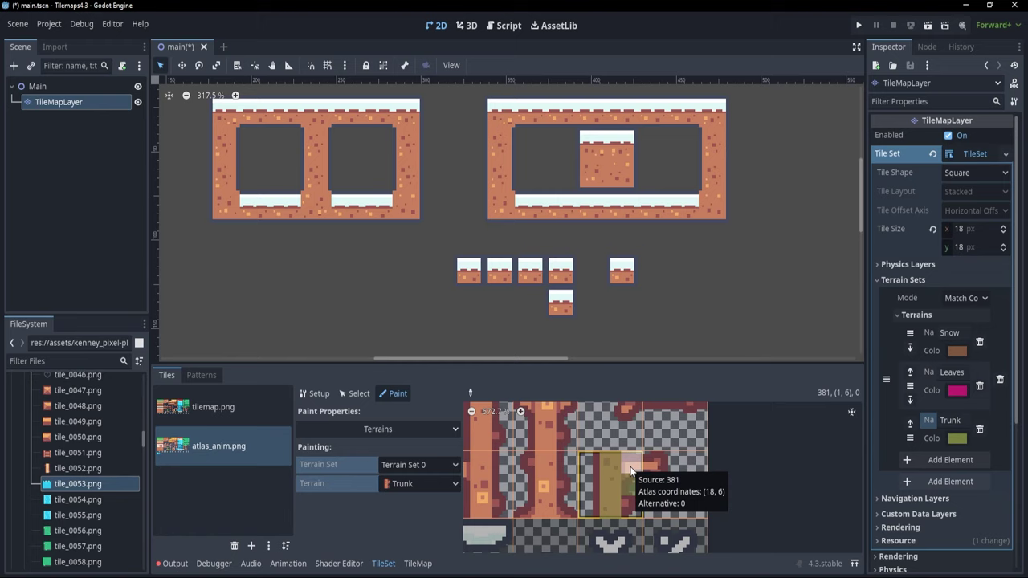
pyautogui.click(631, 472)
pyautogui.click(619, 487)
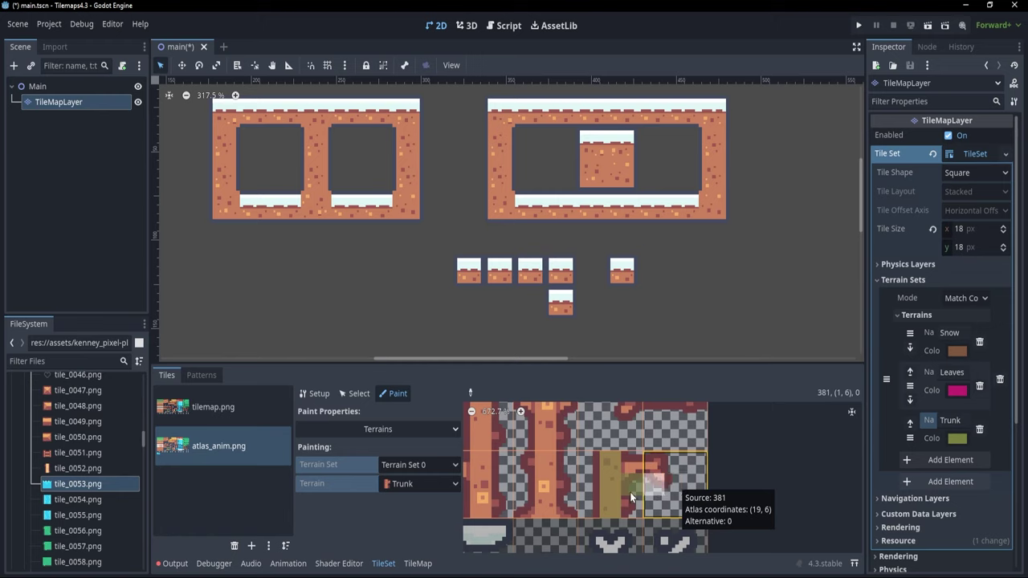
# - Mark the next trunk tiles' middle bits, including the right tile's middle row, as Trunk
pyautogui.click(632, 492)
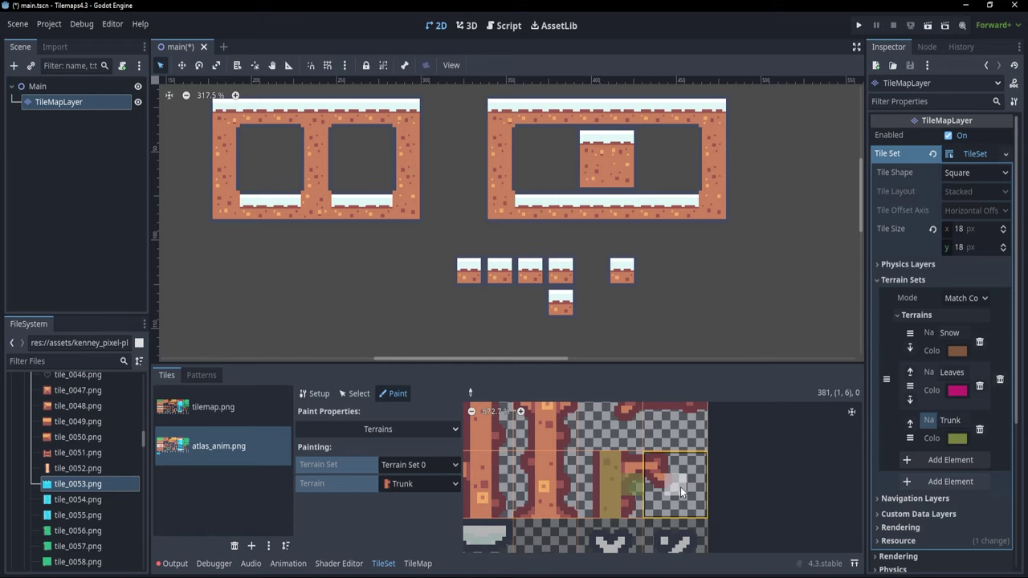
pyautogui.keyDown('ctrl'); pyautogui.scroll(-2, 660, 485); pyautogui.keyUp('ctrl')
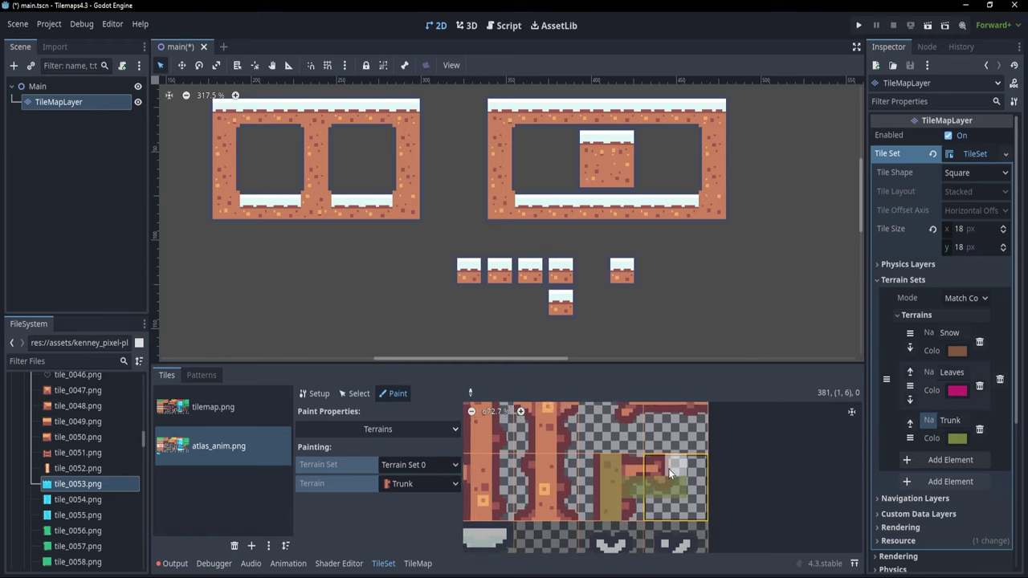
pyautogui.scroll(3, 668, 468)
pyautogui.moveTo(643, 493); pyautogui.dragTo(683, 493)
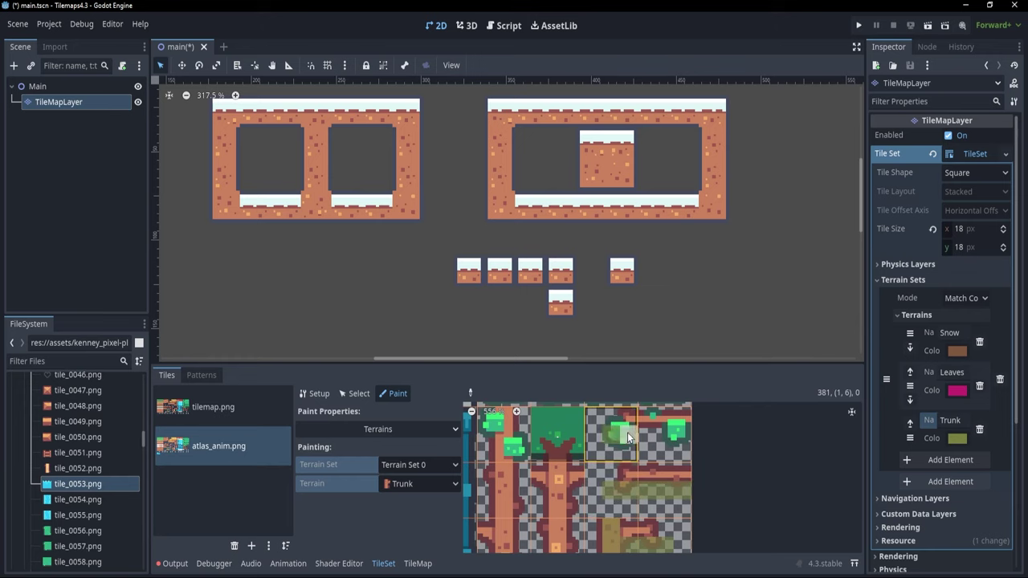
pyautogui.scroll(-1, 686, 439)
pyautogui.hscroll(-3, 708, 455)
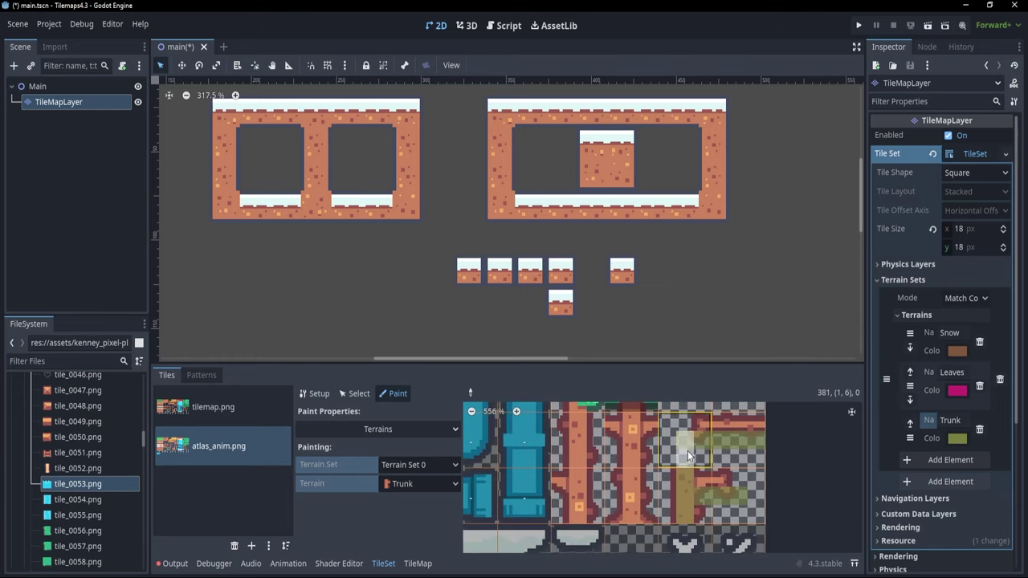
pyautogui.scroll(1, 683, 448)
pyautogui.hscroll(-1, 667, 443)
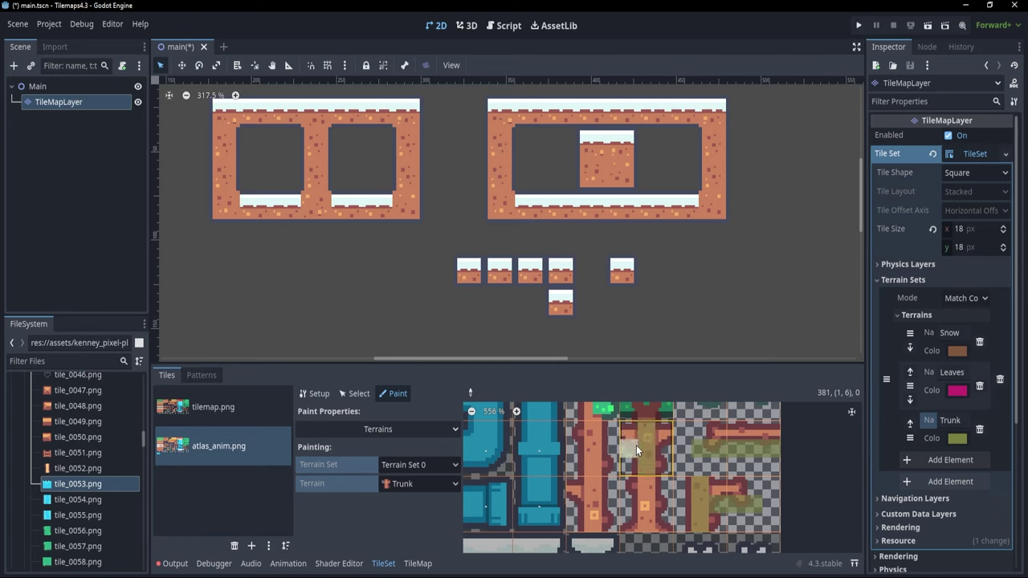
pyautogui.hscroll(-2, 629, 465)
pyautogui.scroll(1, 629, 465)
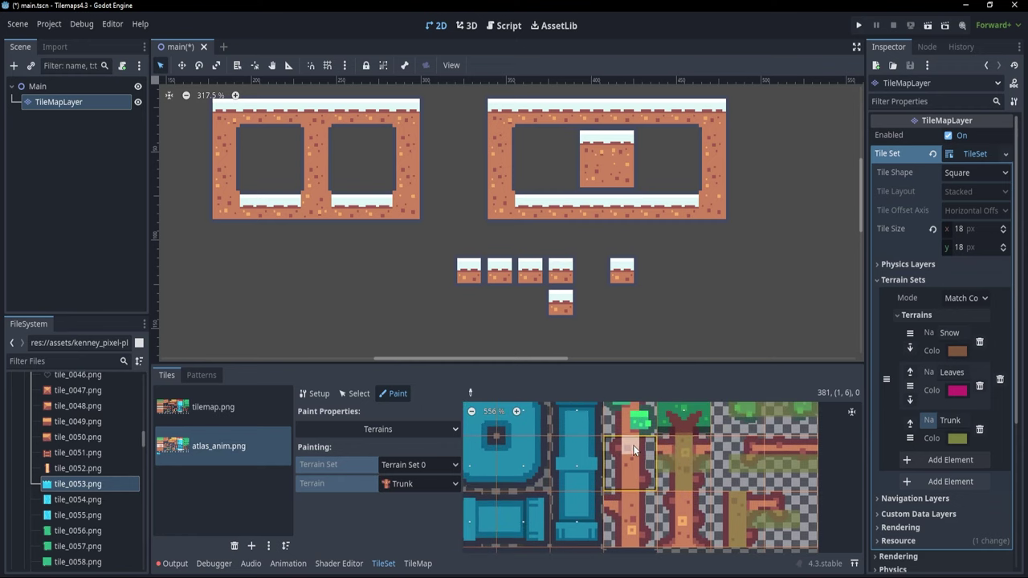
pyautogui.scroll(1, 630, 482)
pyautogui.hscroll(1, 634, 473)
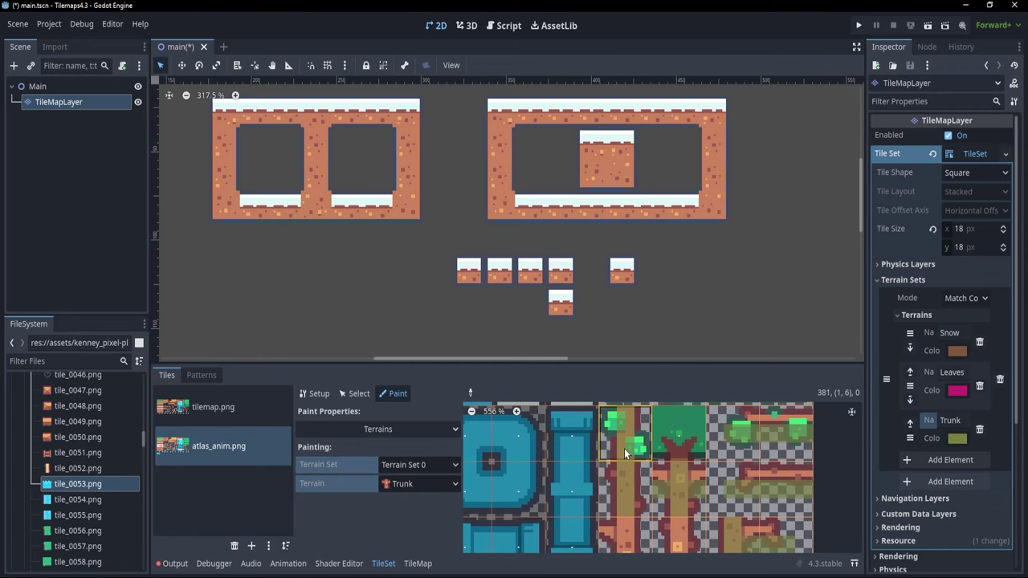
pyautogui.scroll(-2, 640, 456)
pyautogui.scroll(-2, 641, 456)
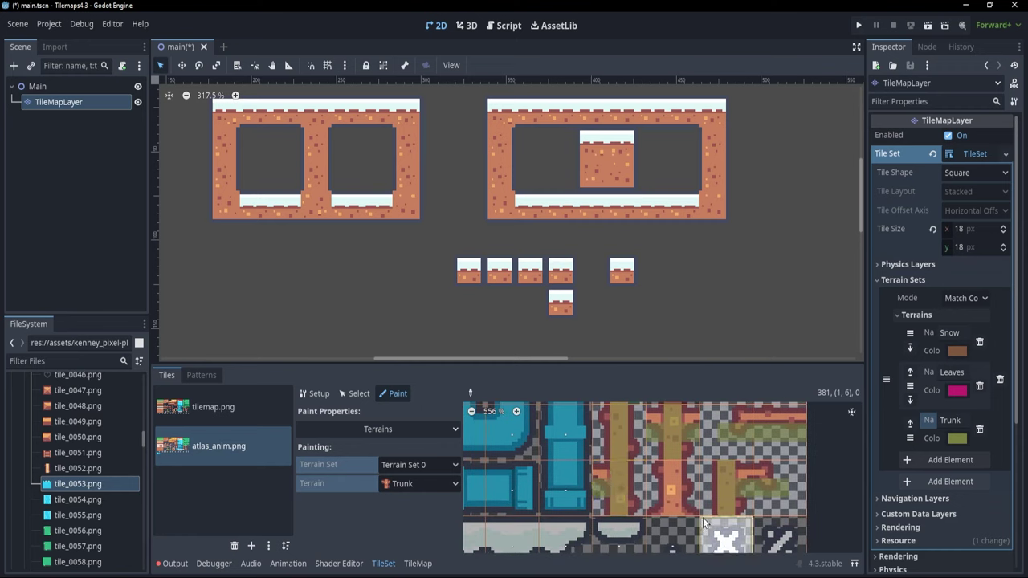
pyautogui.keyDown('ctrl'); pyautogui.scroll(2, 645, 495); pyautogui.keyUp('ctrl')
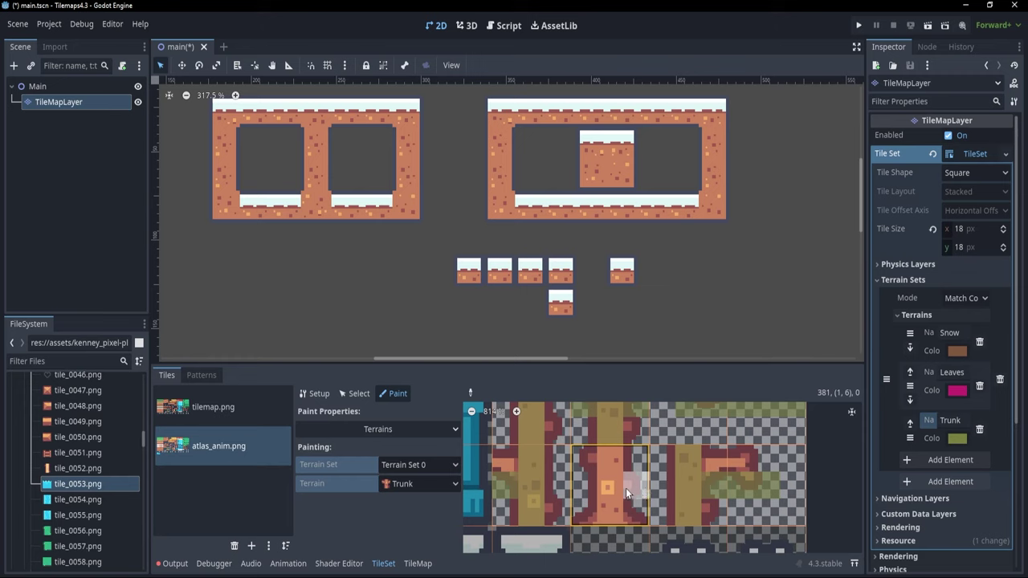
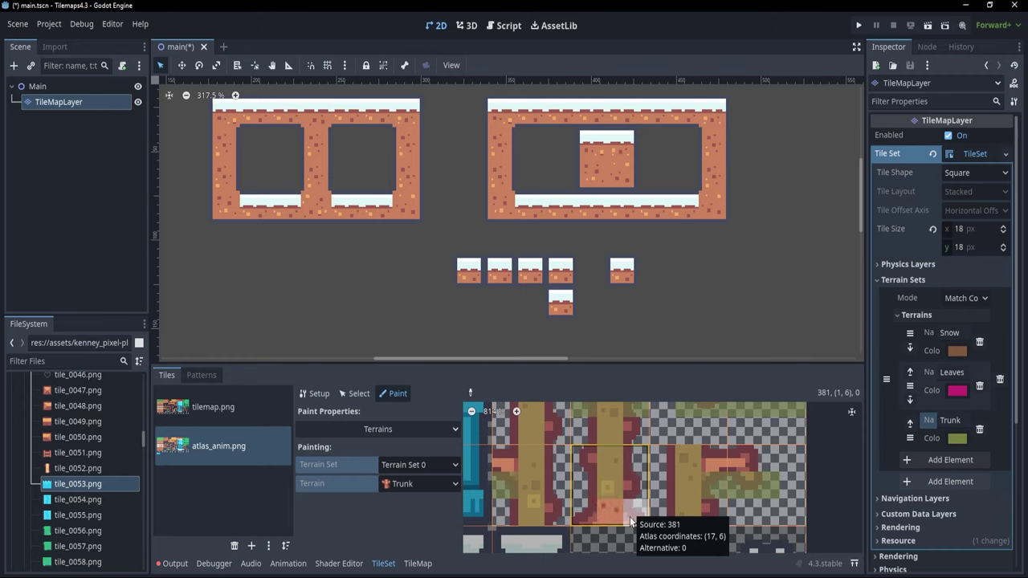
# - Paint Leaves terrain on the atlas_anim.png tile's centre and its left, top and right edges
pyautogui.click(414, 488)
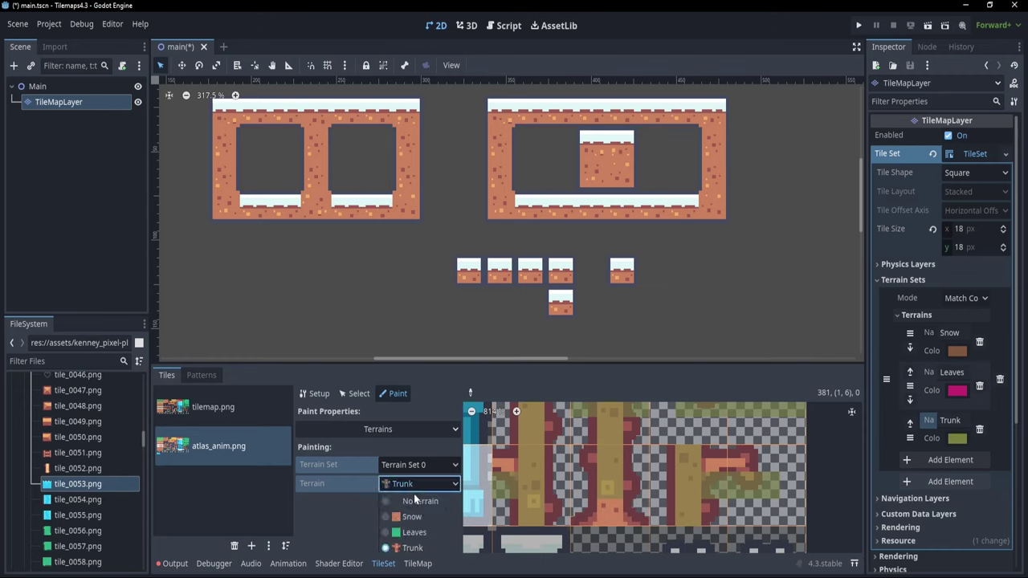
pyautogui.click(415, 512)
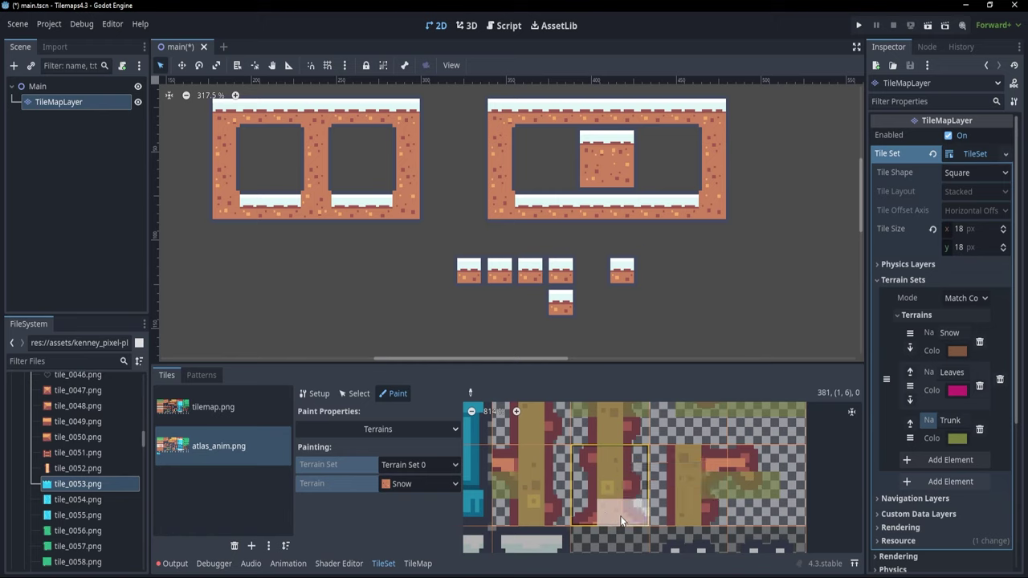
pyautogui.scroll(-2, 616, 477)
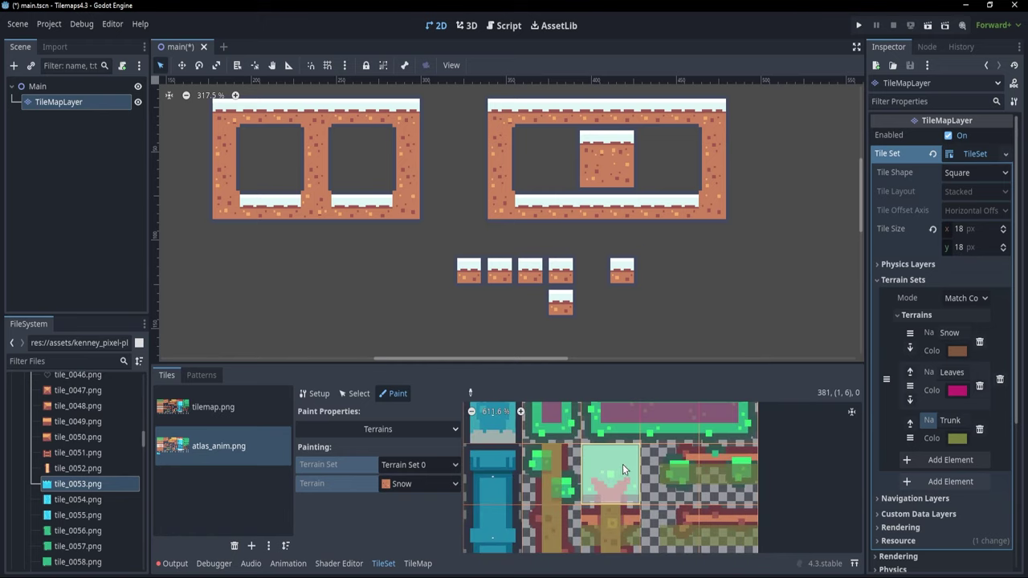
pyautogui.click(452, 483)
pyautogui.click(411, 519)
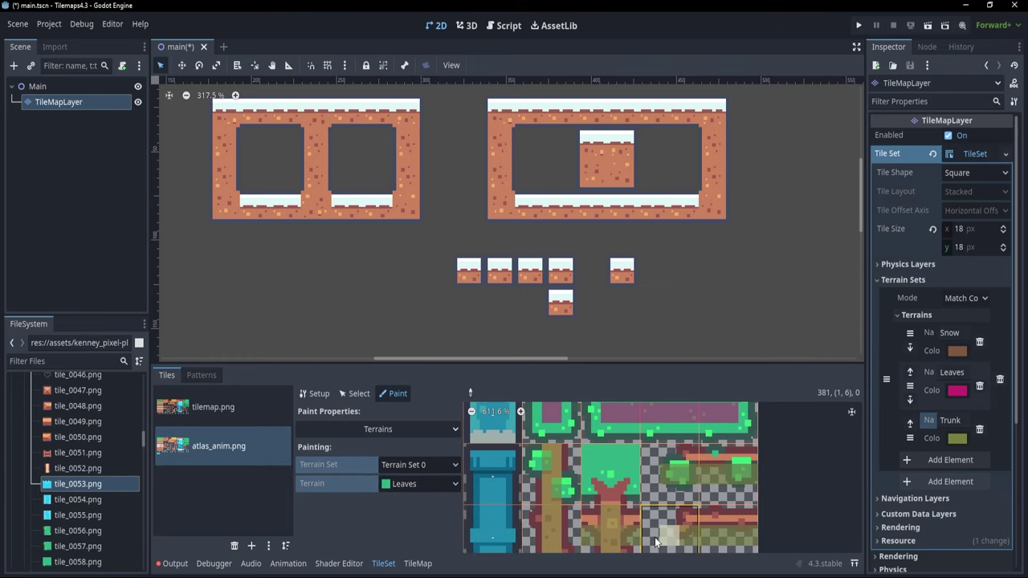
pyautogui.scroll(2, 611, 476)
pyautogui.click(611, 476)
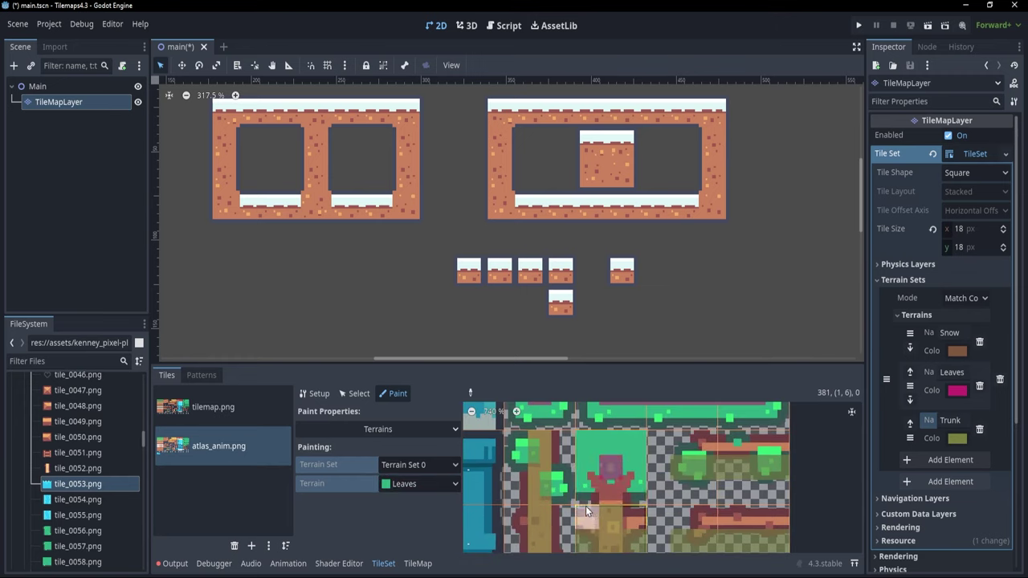
pyautogui.moveTo(585, 462)
pyautogui.mouseDown()
pyautogui.moveTo(603, 450)
pyautogui.moveTo(635, 470)
pyautogui.mouseUp()
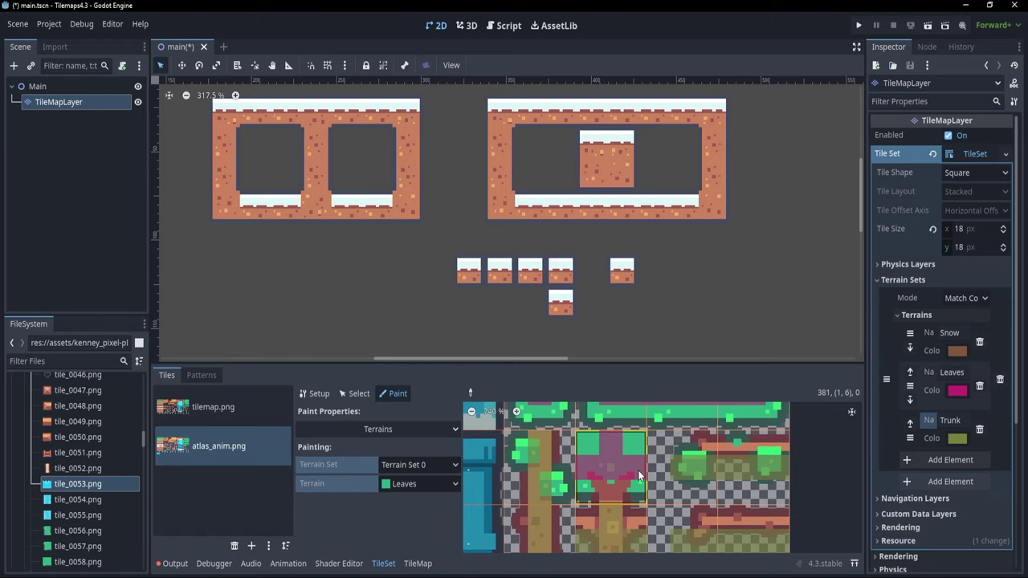
# - Switch the paint terrain to Trunk, bring the trunk tiles into view, and save main.tscn
pyautogui.click(411, 484)
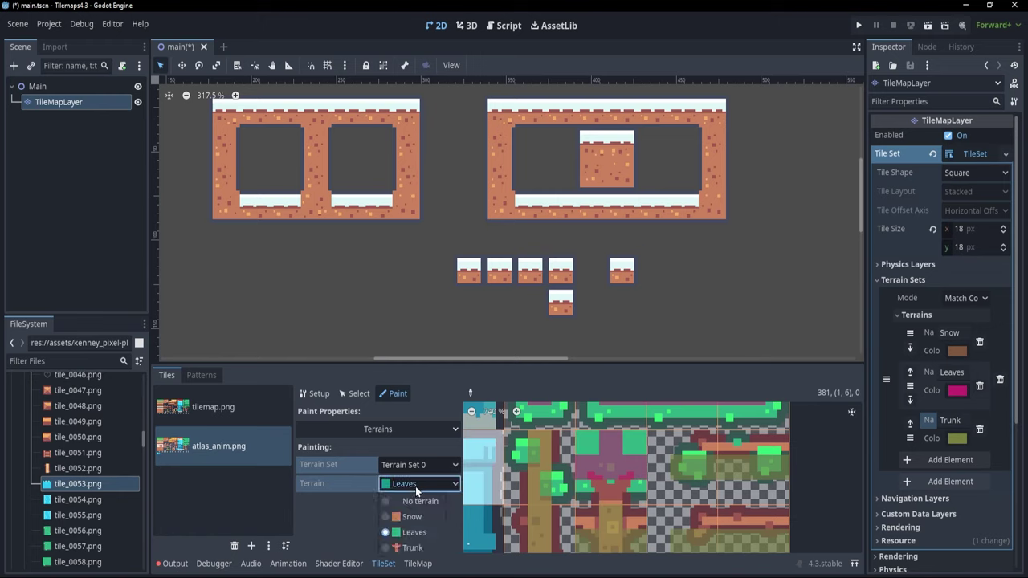
pyautogui.click(408, 547)
pyautogui.scroll(-2, 662, 508)
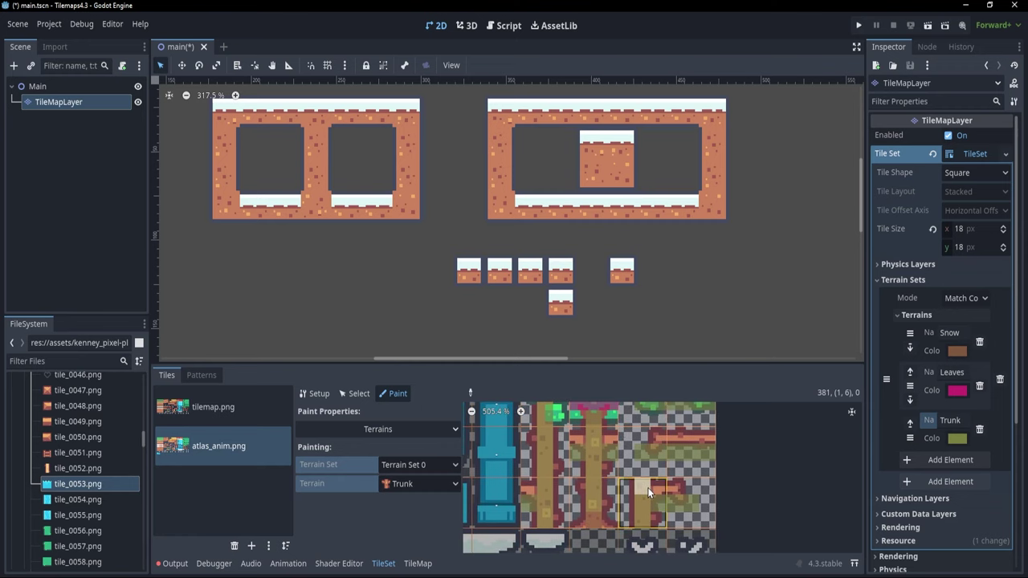
pyautogui.moveTo(647, 488); pyautogui.dragTo(622, 481, button='middle')
pyautogui.hotkey('ctrl', 's')
# - Switch the bottom panel to the TileMap editor's Terrains painter
pyautogui.scroll(-5, 504, 208)
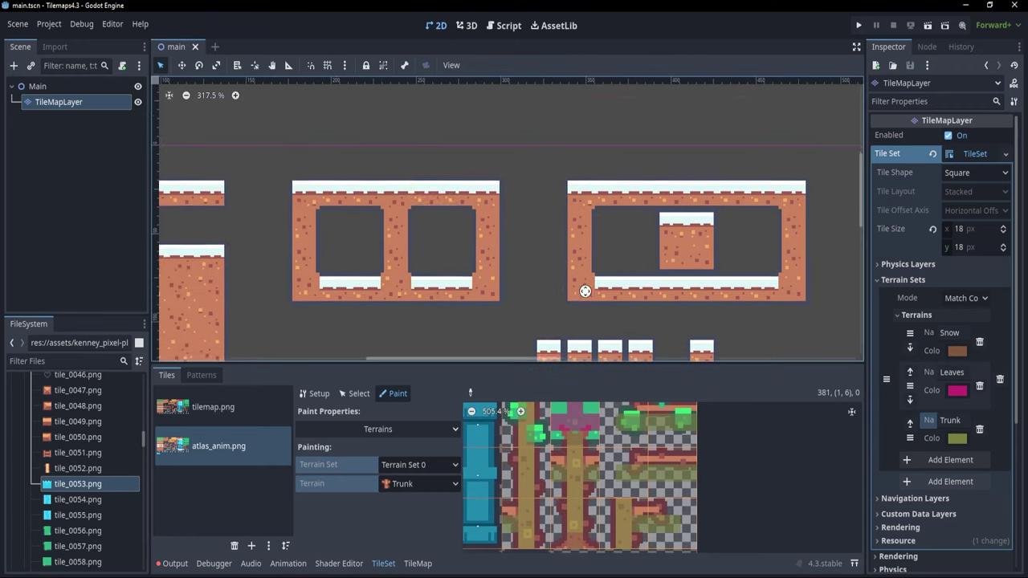
pyautogui.moveTo(594, 299); pyautogui.dragTo(665, 289, button='middle')
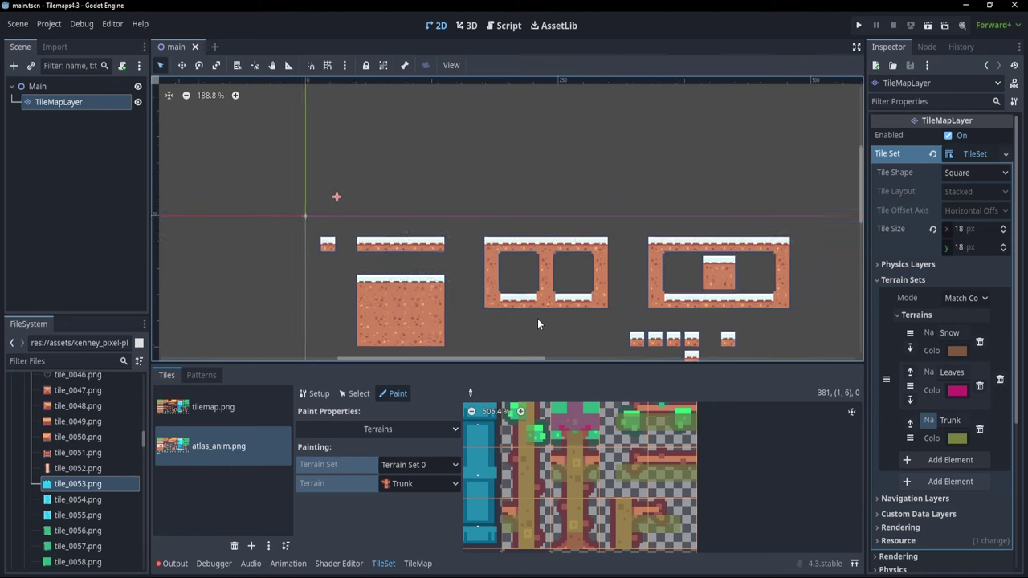
pyautogui.click(418, 566)
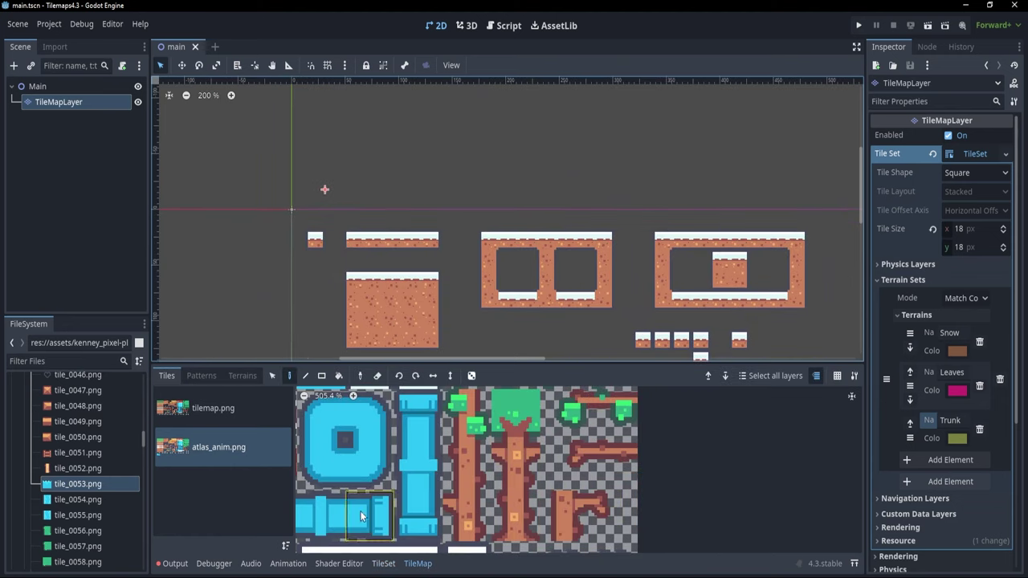
pyautogui.click(249, 375)
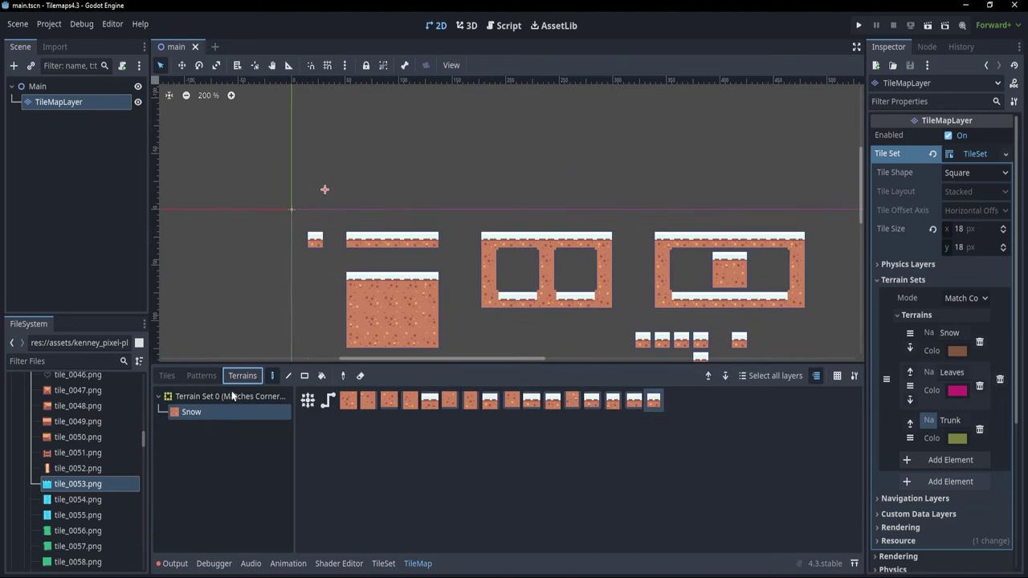
# - Reselect the TileMapLayer node and pick Trunk as the terrain to paint
pyautogui.click(36, 87)
pyautogui.click(48, 104)
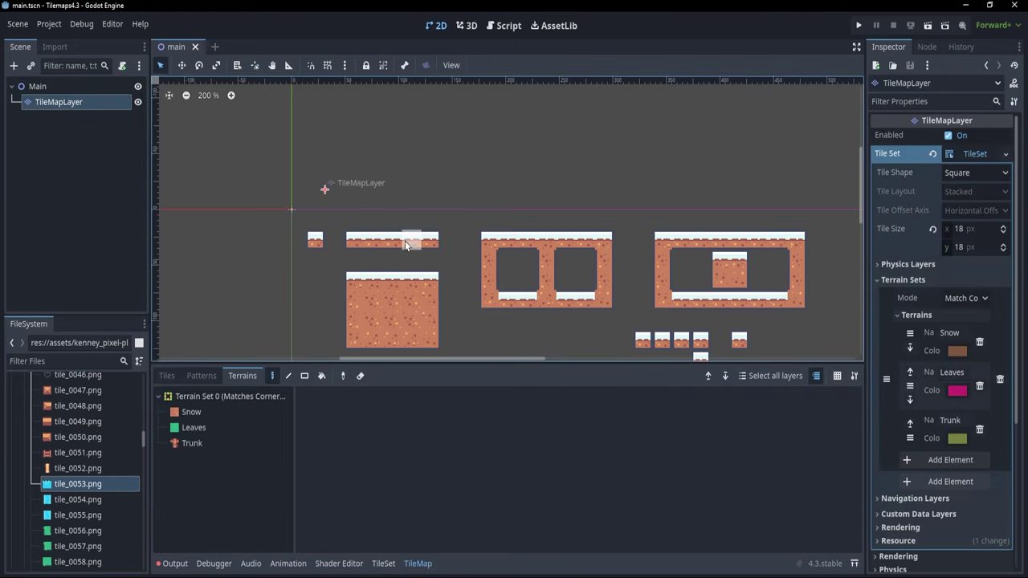
pyautogui.scroll(5, 604, 218)
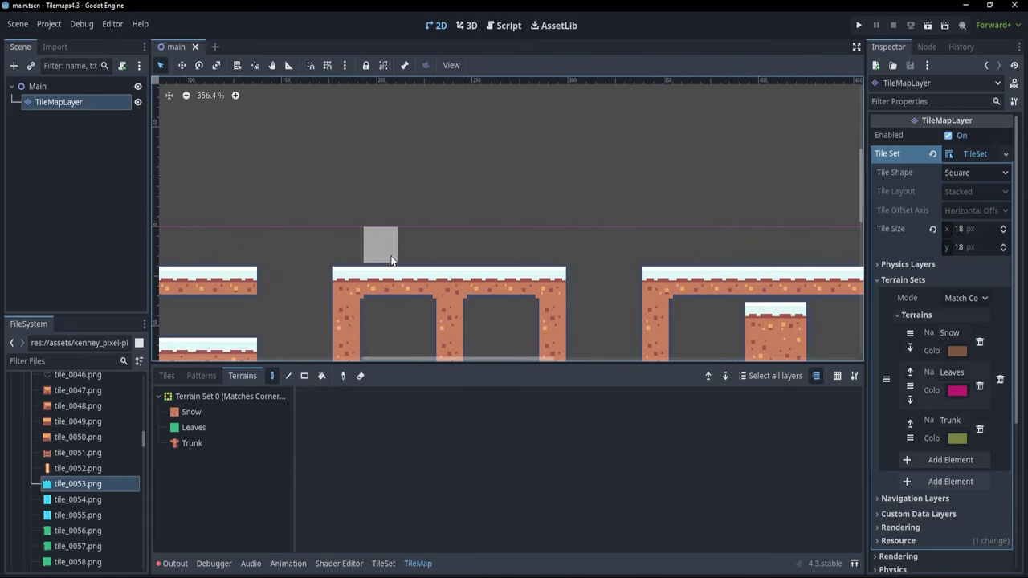
pyautogui.scroll(3, 398, 256)
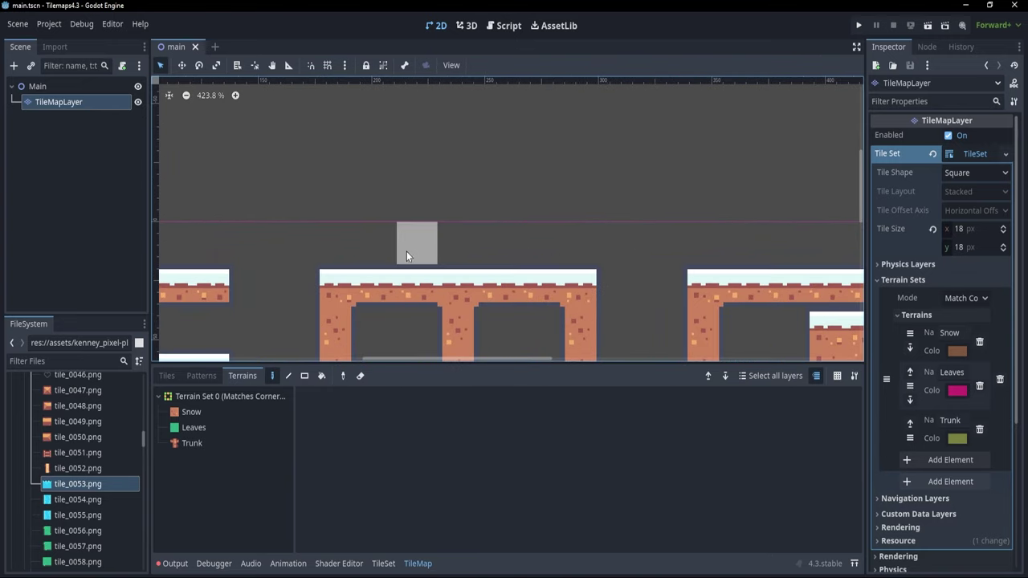
pyautogui.click(200, 443)
pyautogui.scroll(-2, 502, 227)
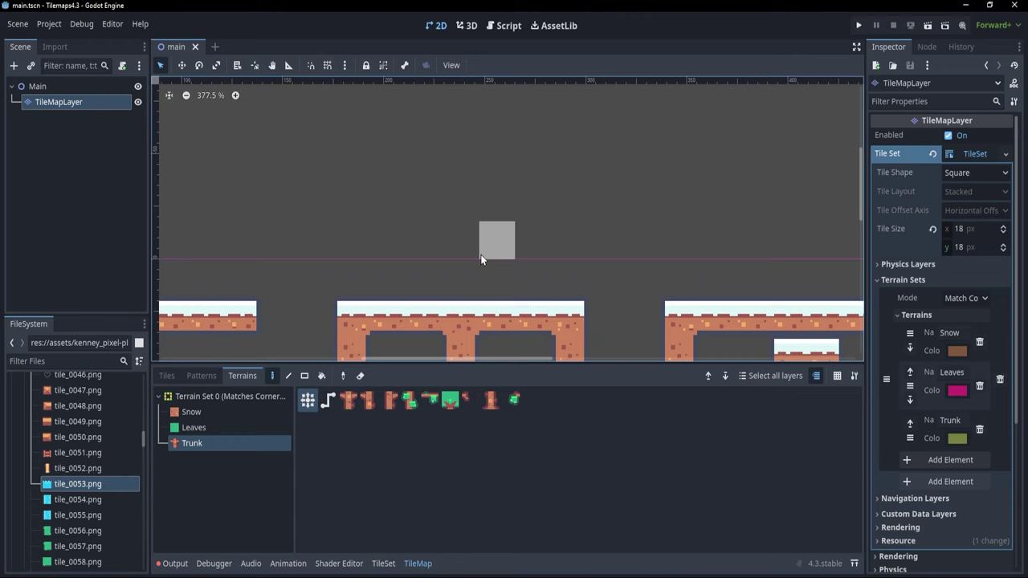
# - Paint a trunk column up from the middle snow platform, with leafy branches on both sides
pyautogui.moveTo(453, 279); pyautogui.dragTo(456, 160)
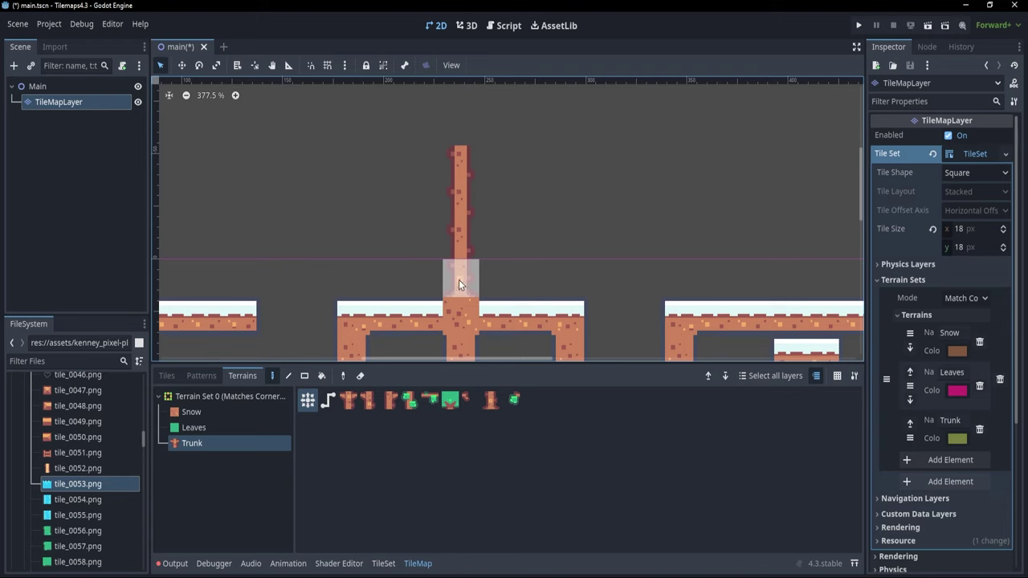
pyautogui.moveTo(477, 283); pyautogui.dragTo(467, 294, button='middle')
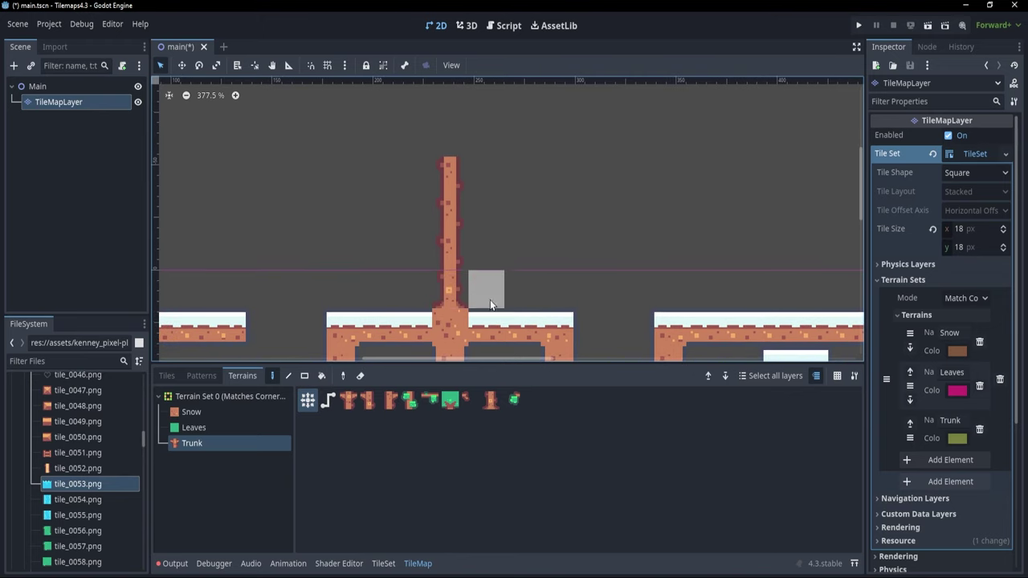
pyautogui.click(506, 217)
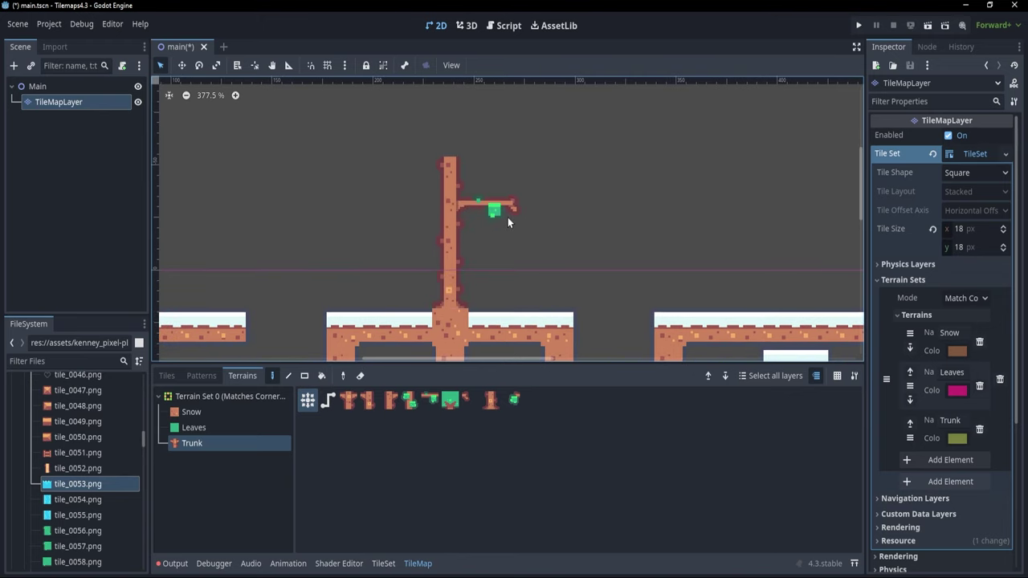
pyautogui.click(397, 253)
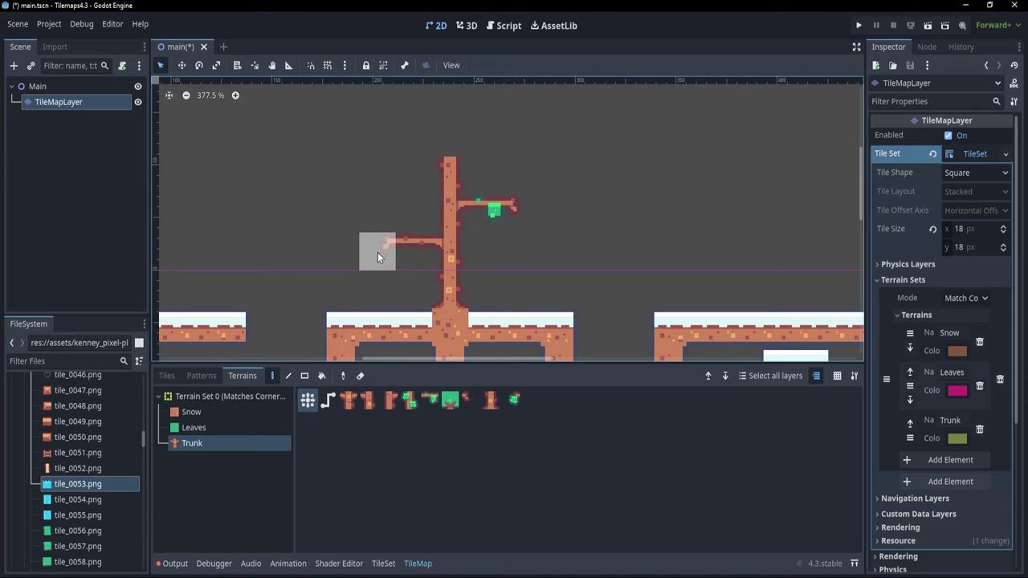
pyautogui.click(377, 252)
# - In the TileSet Paint view, give one atlas_anim.png leaf tile a painting probability of 0.5
pyautogui.click(384, 563)
pyautogui.scroll(5, 610, 481)
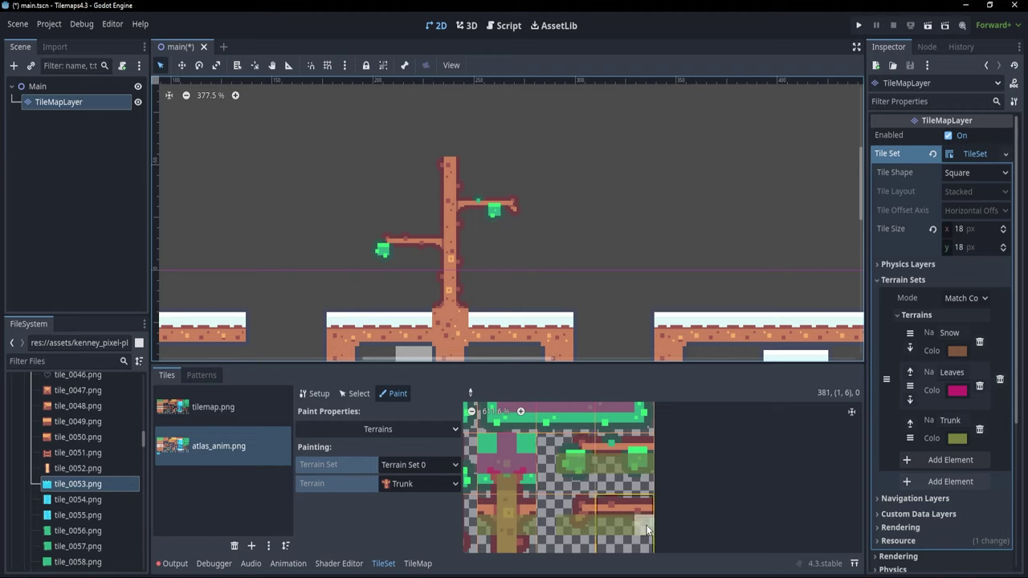
pyautogui.scroll(-1, 566, 467)
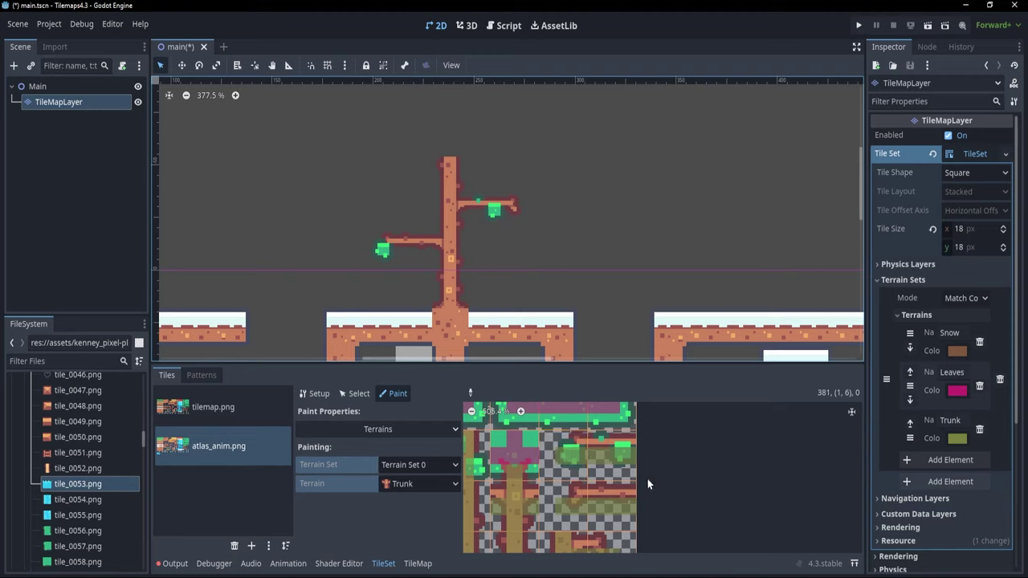
pyautogui.scroll(-1, 630, 470)
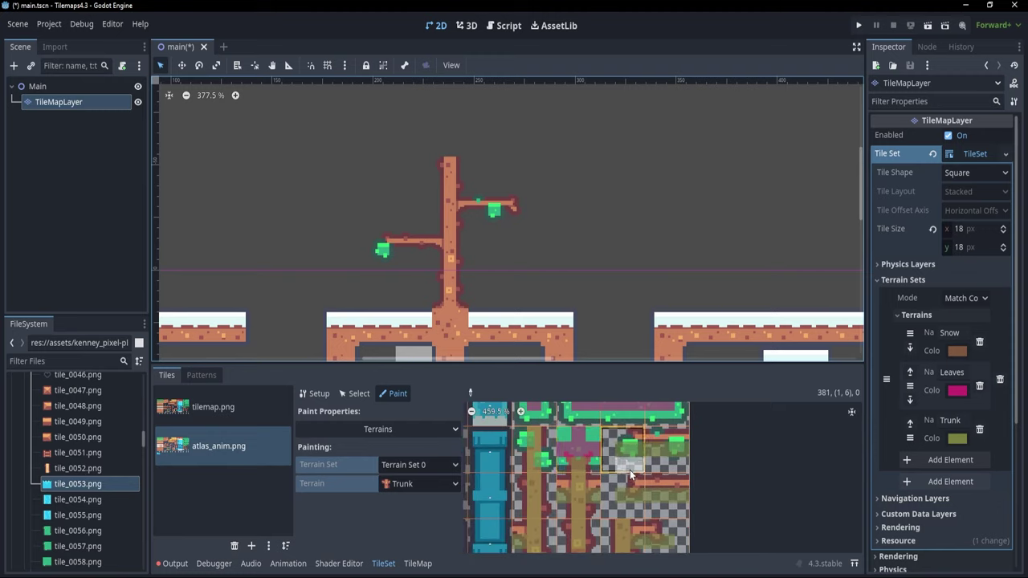
pyautogui.click(399, 428)
pyautogui.click(332, 495)
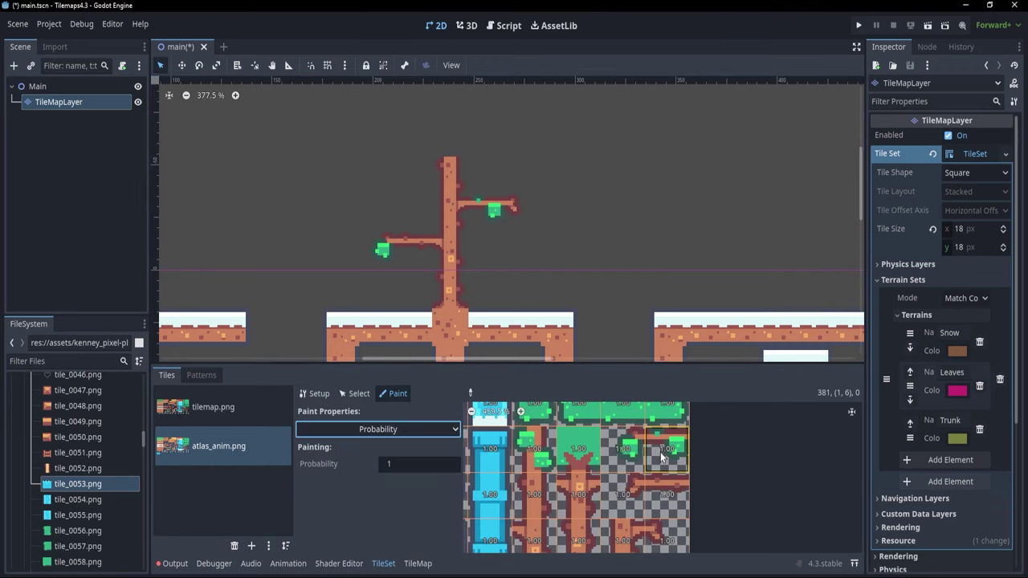
pyautogui.click(675, 467)
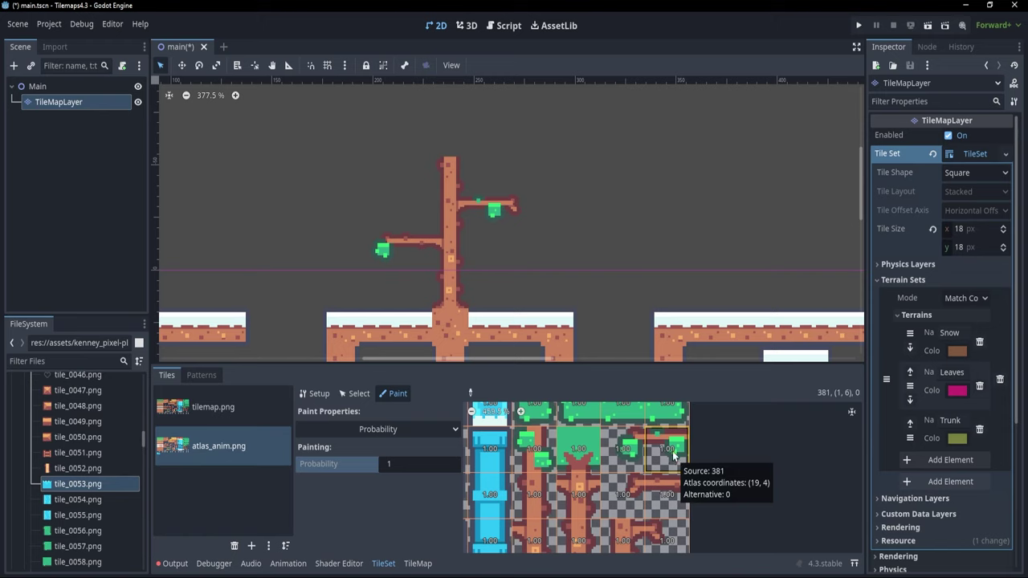
pyautogui.click(400, 465)
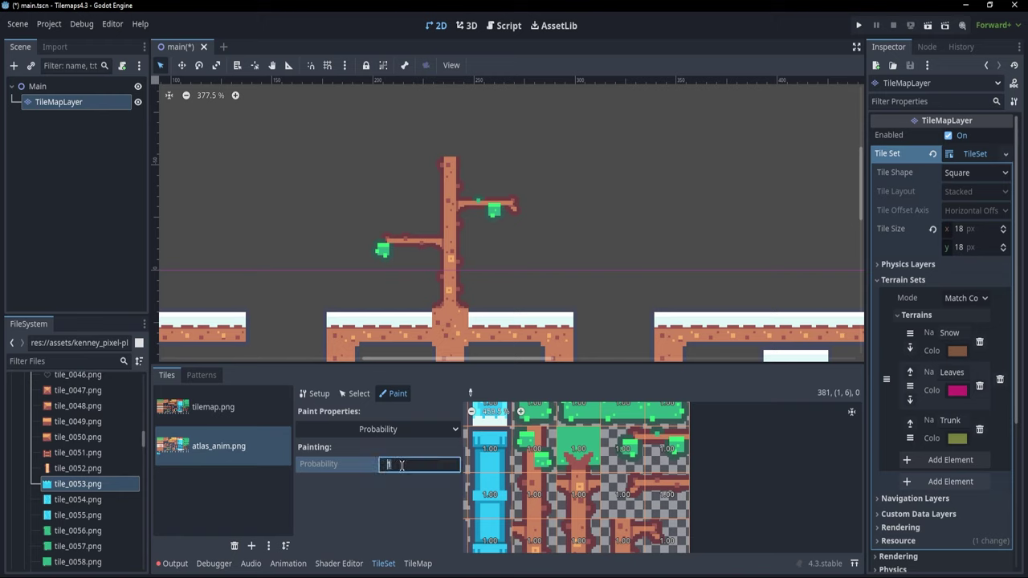
pyautogui.write('0.5')
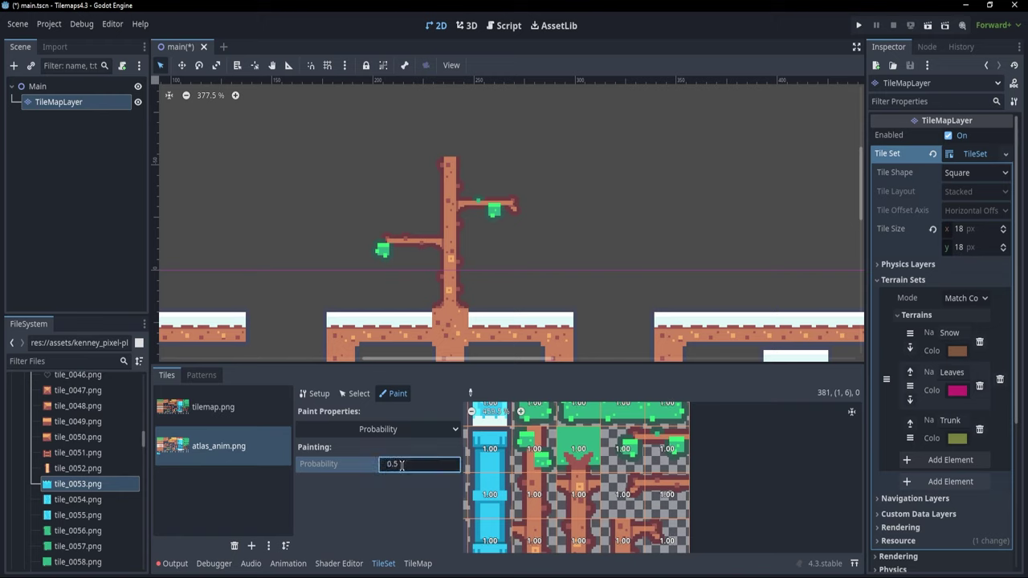
pyautogui.click(673, 452)
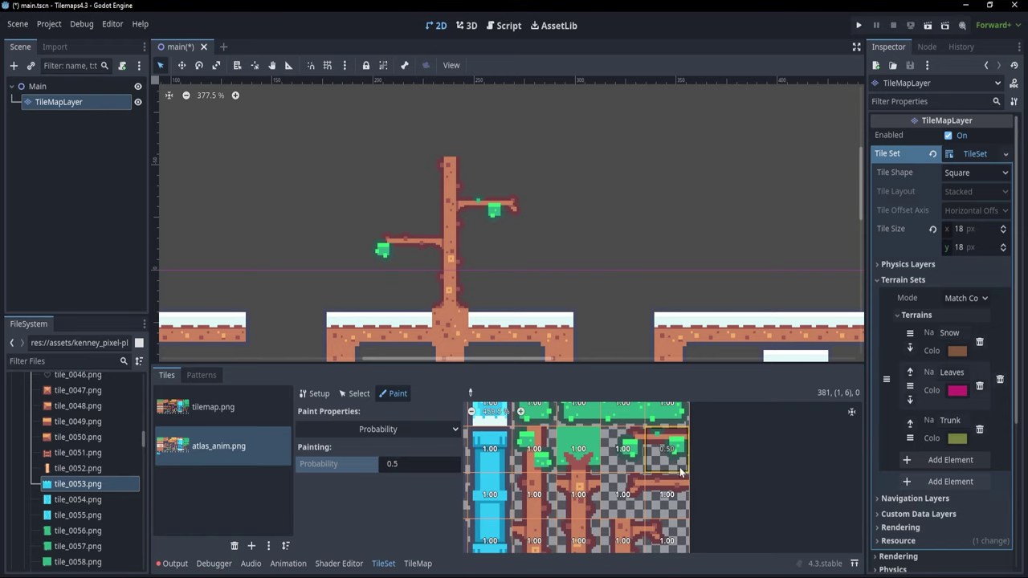
pyautogui.scroll(1, 438, 249)
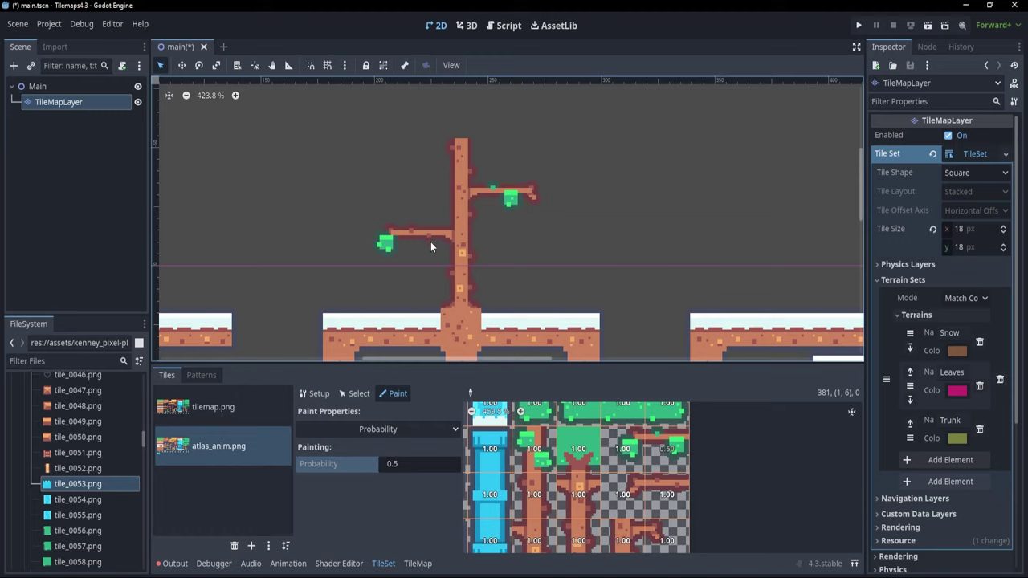
# - Paint a broad leafy crown above the first tree's trunk
pyautogui.click(417, 563)
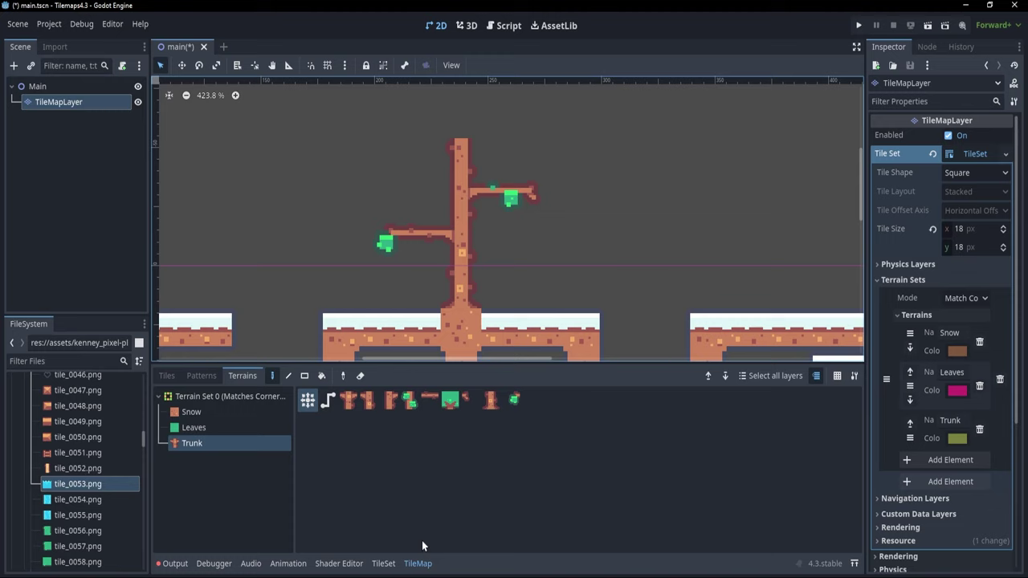
pyautogui.click(431, 233)
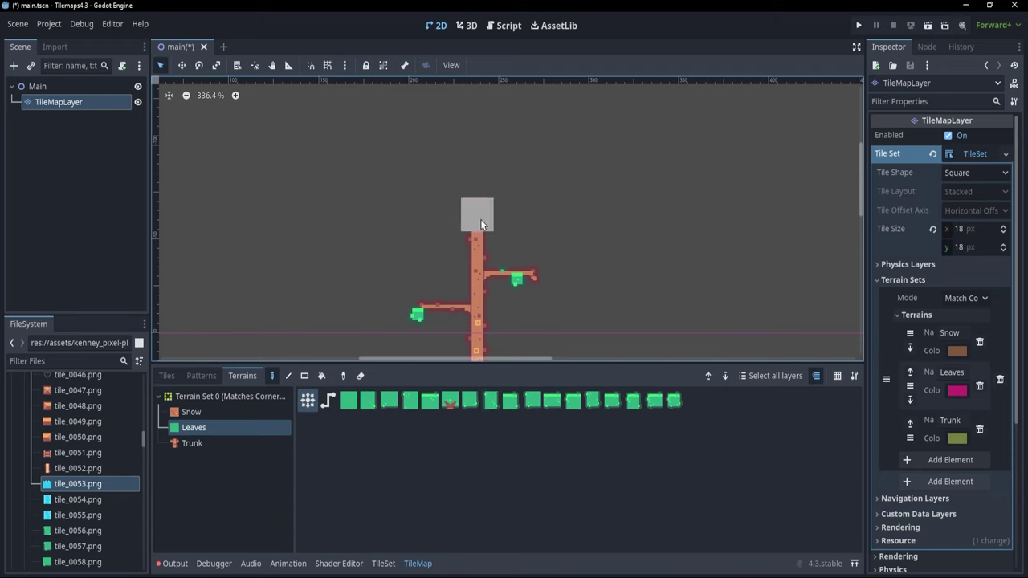
pyautogui.moveTo(478, 219)
pyautogui.mouseDown()
pyautogui.moveTo(438, 215)
pyautogui.moveTo(397, 120)
pyautogui.moveTo(454, 117)
pyautogui.moveTo(542, 159)
pyautogui.moveTo(511, 209)
pyautogui.moveTo(489, 167)
pyautogui.moveTo(440, 139)
pyautogui.moveTo(432, 179)
pyautogui.mouseUp()
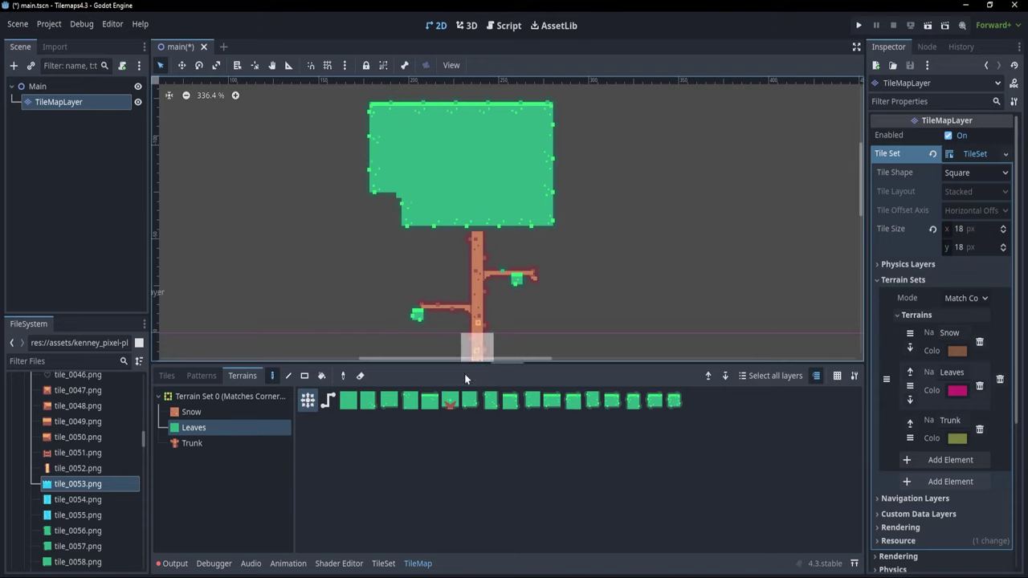
# - Place the trunk-top tile that joins the trunk to the crown
pyautogui.click(451, 403)
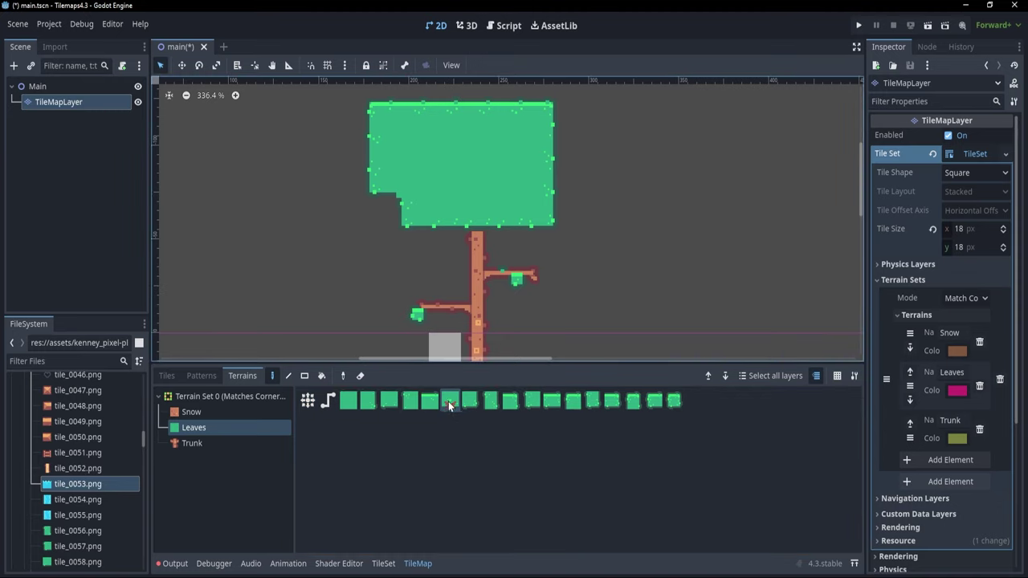
pyautogui.click(478, 210)
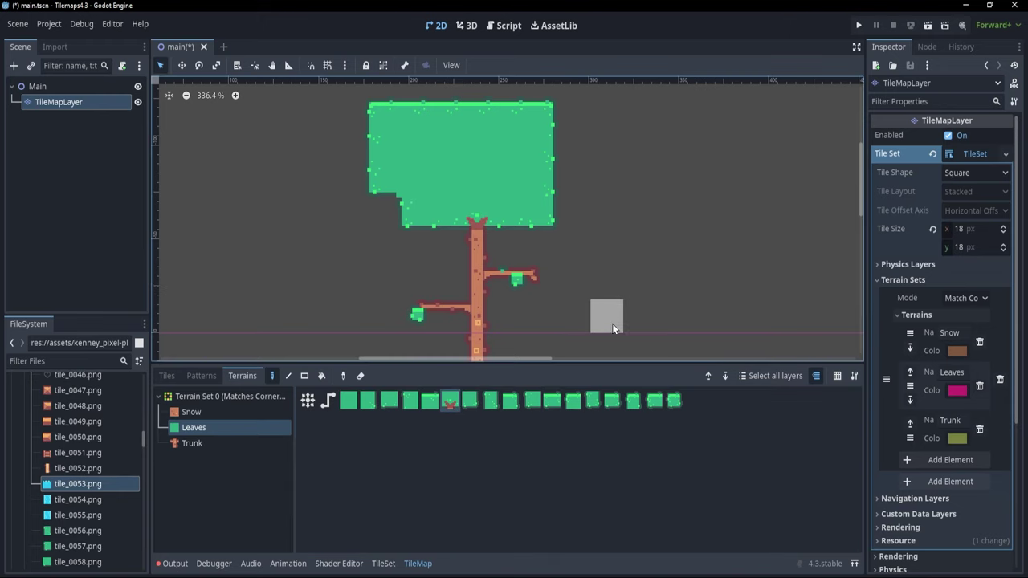
pyautogui.scroll(-2, 588, 271)
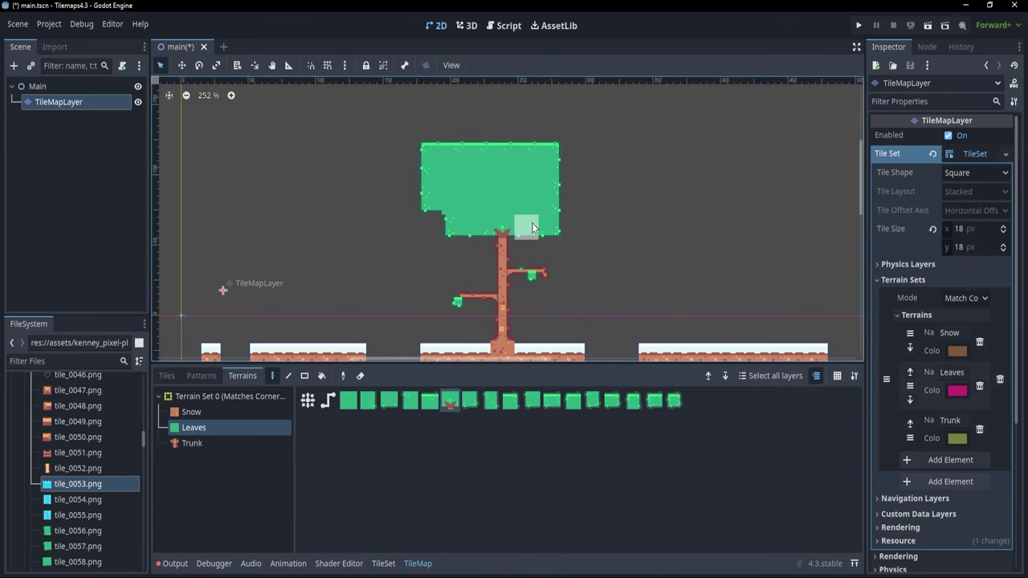
pyautogui.click(383, 563)
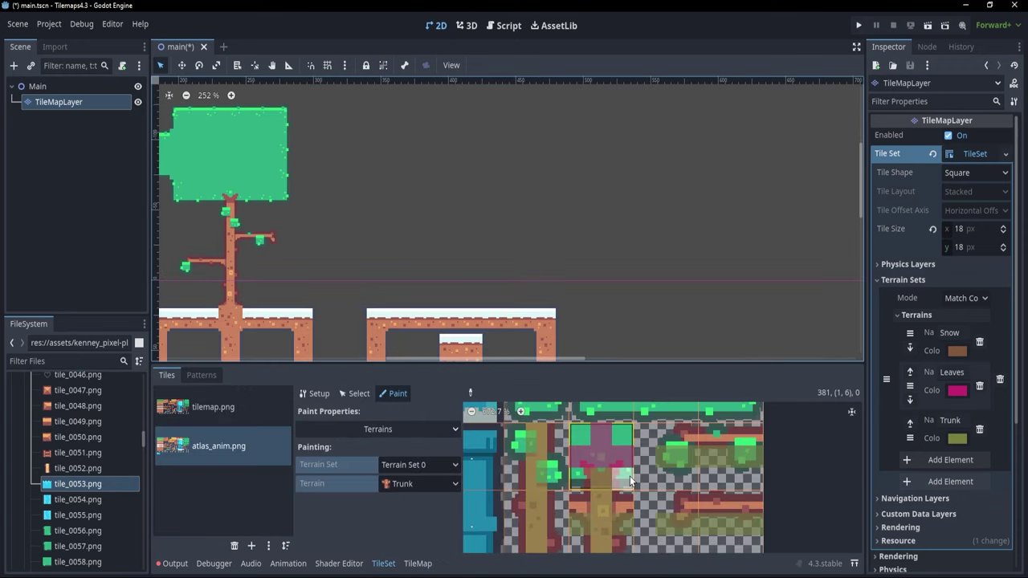
# - Draw a rectangular Leaves crown for a second tree and paint its trunk down to the ground
pyautogui.click(414, 563)
pyautogui.click(193, 427)
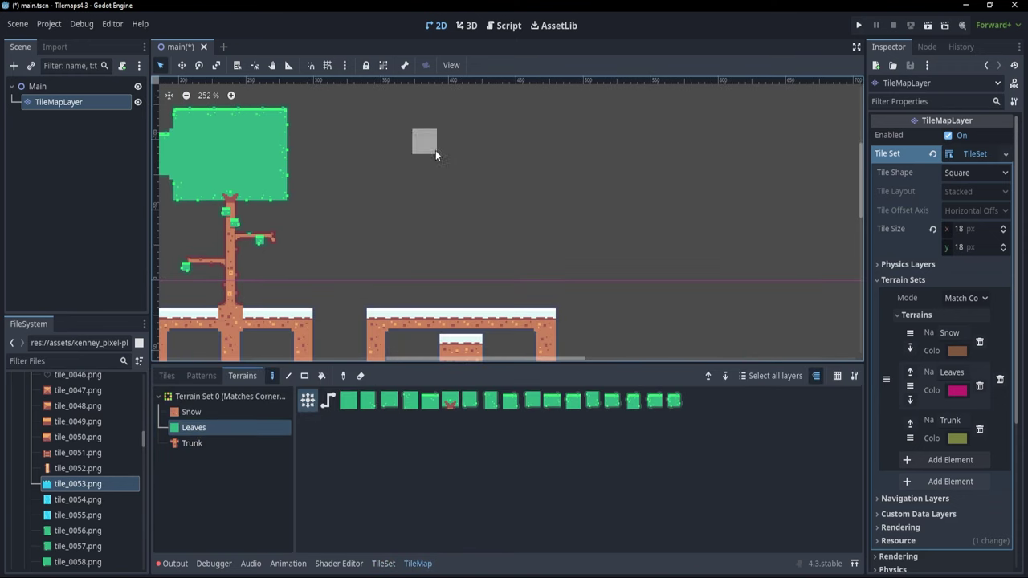
pyautogui.moveTo(416, 142)
pyautogui.mouseDown()
pyautogui.moveTo(503, 186)
pyautogui.moveTo(522, 218)
pyautogui.moveTo(472, 269)
pyautogui.moveTo(473, 315)
pyautogui.mouseUp()
pyautogui.click(192, 443)
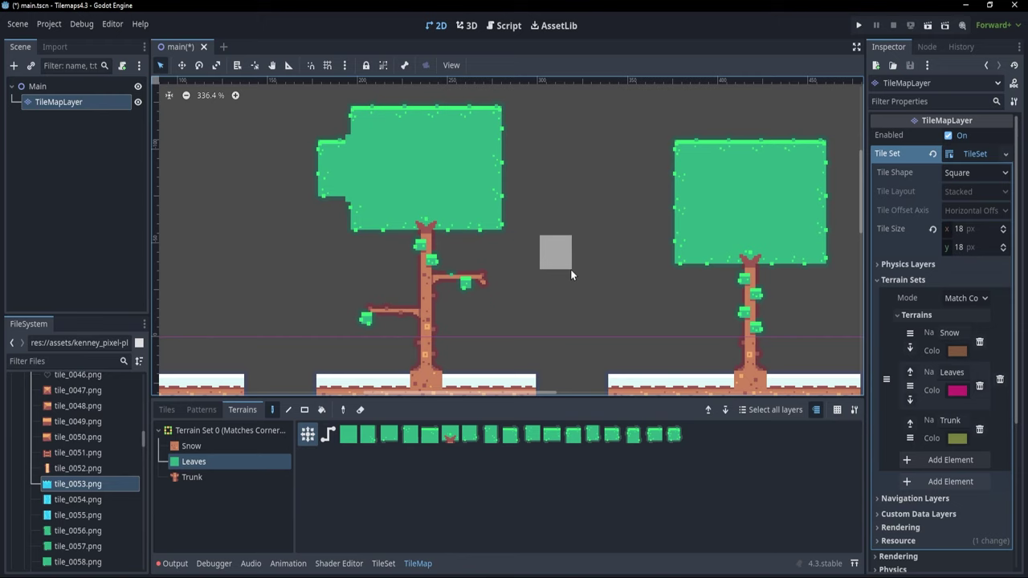
# - Try a leaf block at the branch tip, then undo it
pyautogui.scroll(2, 530, 285)
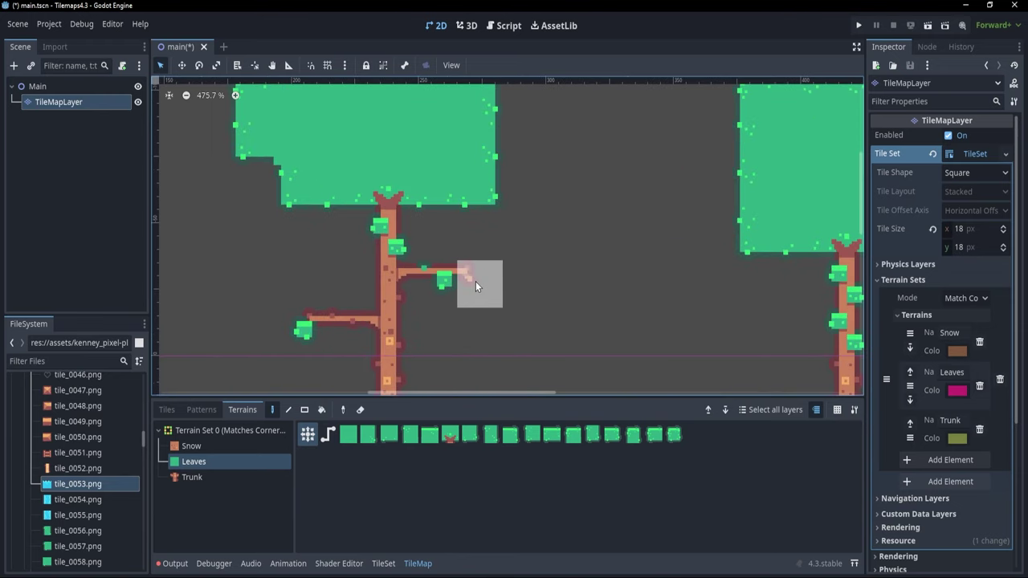
pyautogui.moveTo(475, 286)
pyautogui.mouseDown()
pyautogui.moveTo(523, 307)
pyautogui.moveTo(474, 297)
pyautogui.mouseUp()
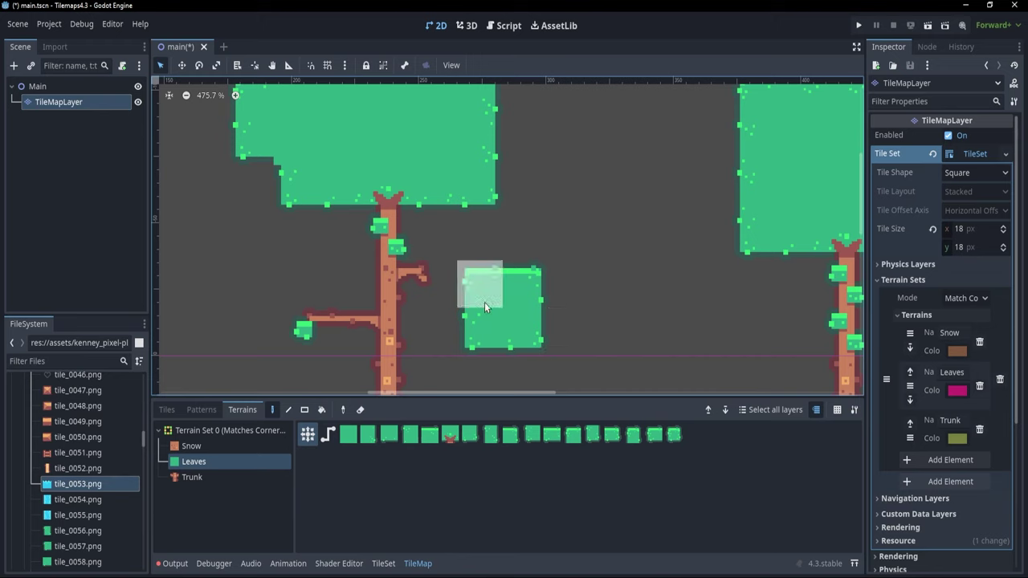
pyautogui.hotkey('ctrl', 'z')
pyautogui.scroll(-2, 485, 302)
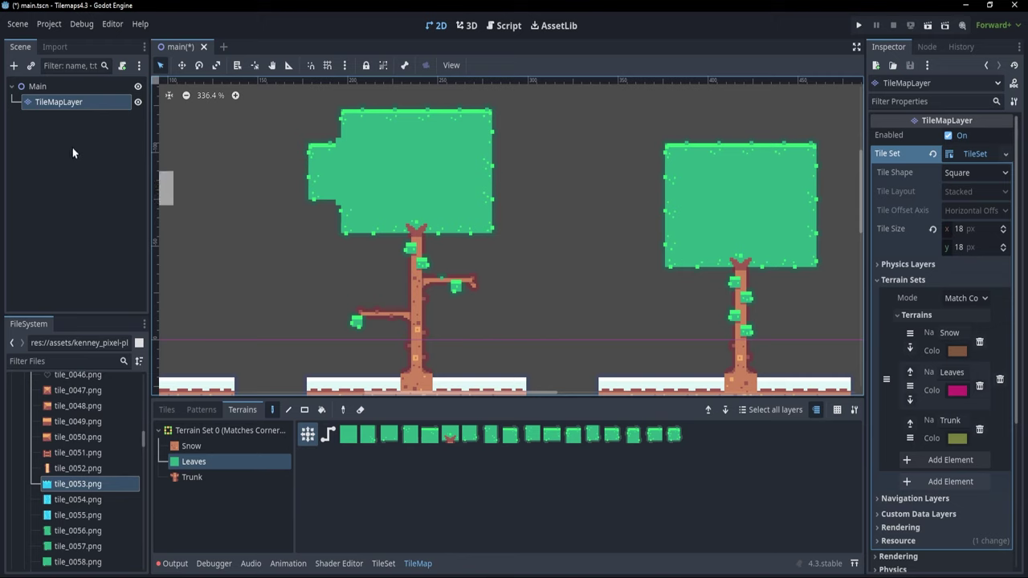
pyautogui.click(56, 102)
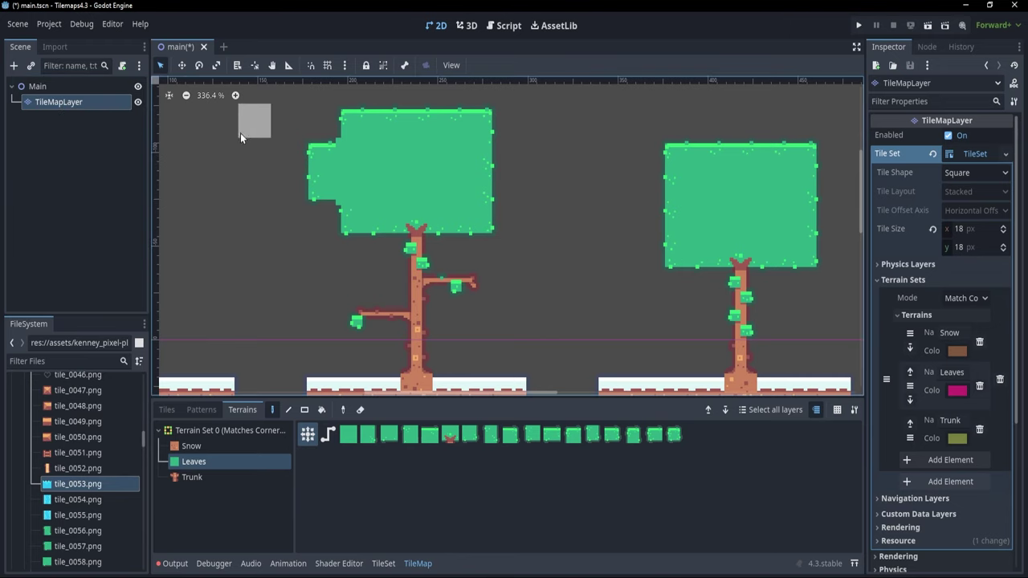
# - Duplicate TileMapLayer as TileMapLayer2 and erase all its copied tiles
pyautogui.hotkey('ctrl', 'd')
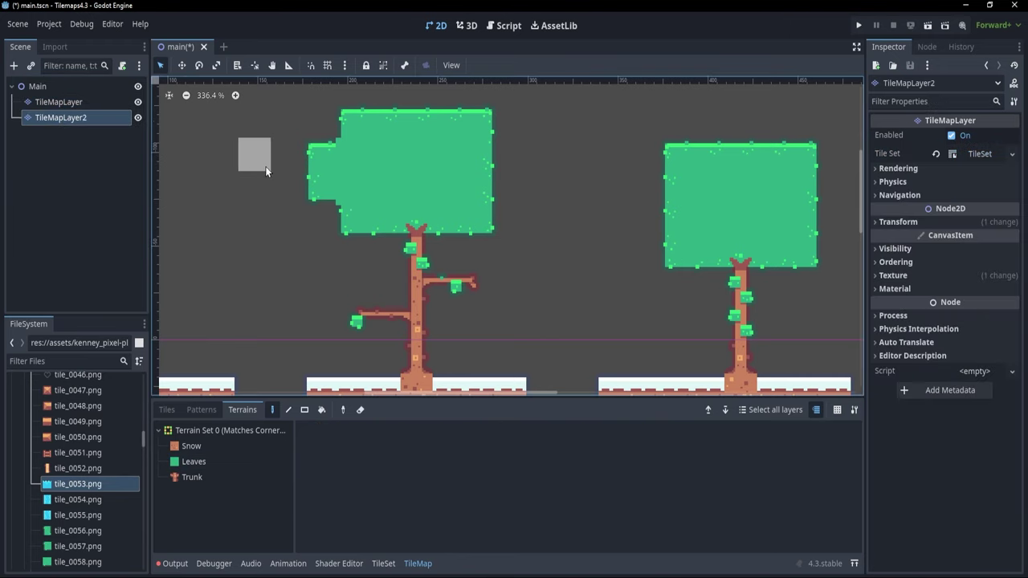
pyautogui.scroll(-10, 265, 166)
pyautogui.scroll(-1, 440, 172)
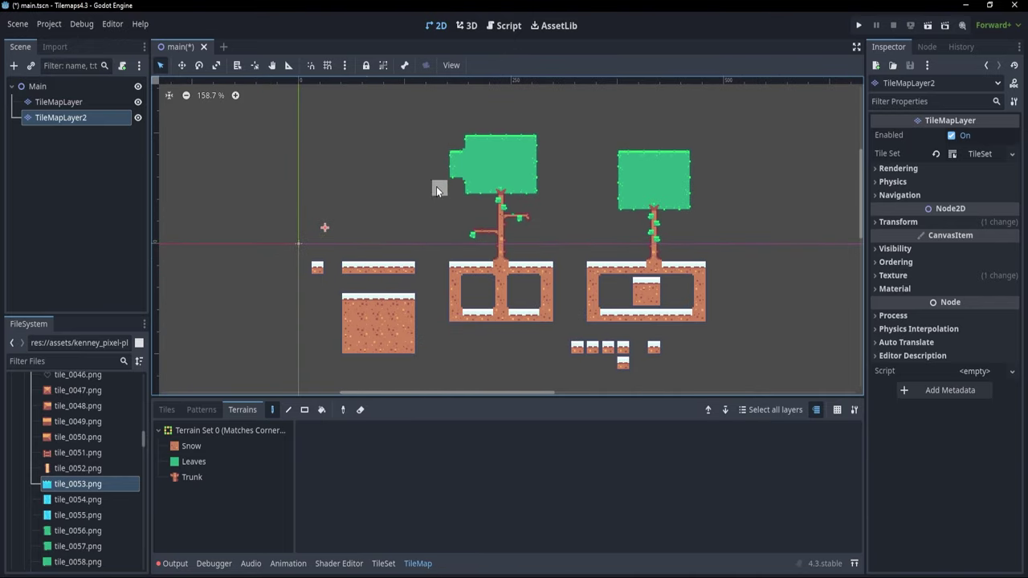
pyautogui.click(54, 100)
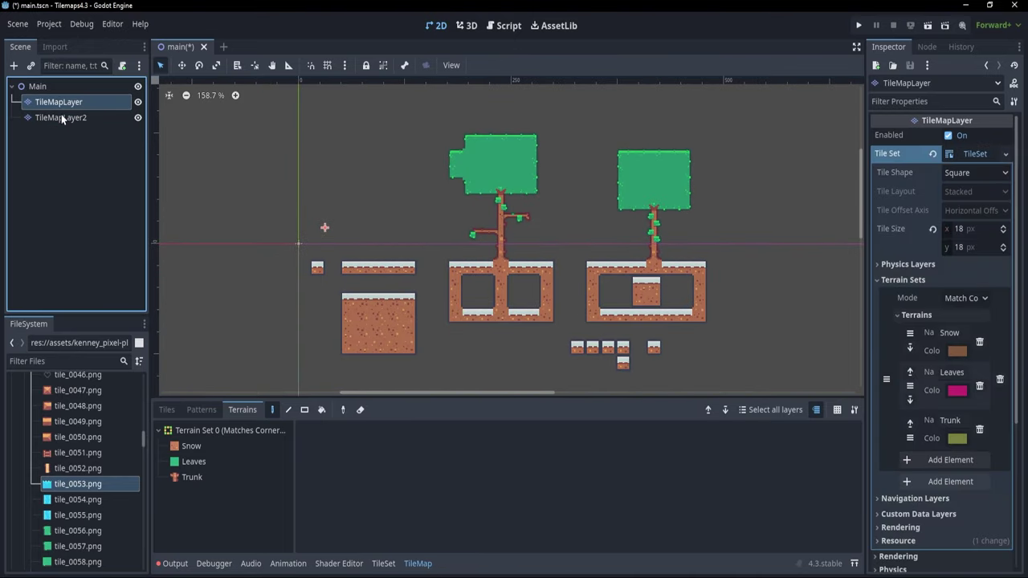
pyautogui.click(95, 115)
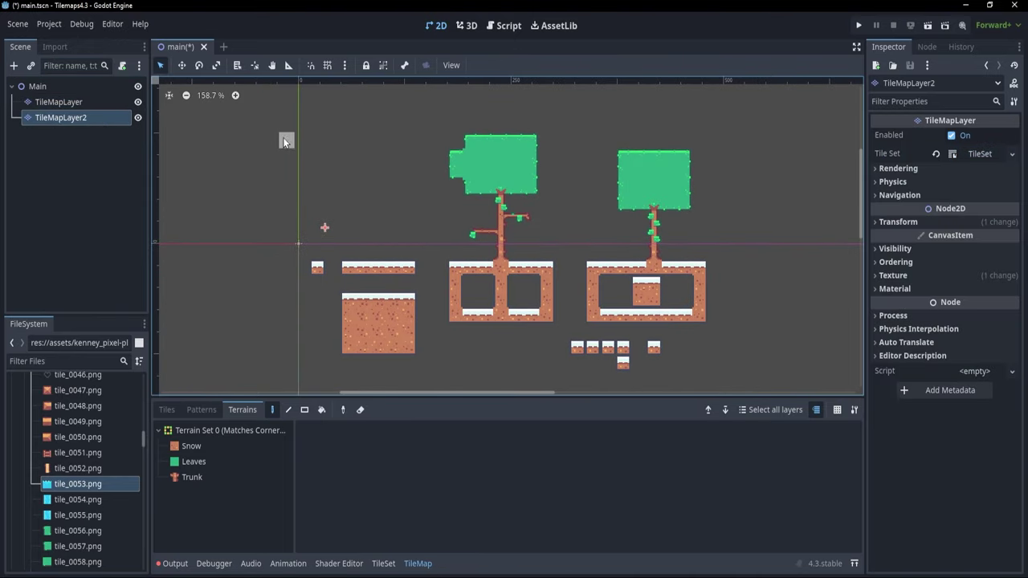
pyautogui.click(195, 462)
pyautogui.moveTo(304, 116); pyautogui.dragTo(752, 372, button='right')
# - Compare the two layers by switching between TileMapLayer and TileMapLayer2
pyautogui.scroll(3, 562, 257)
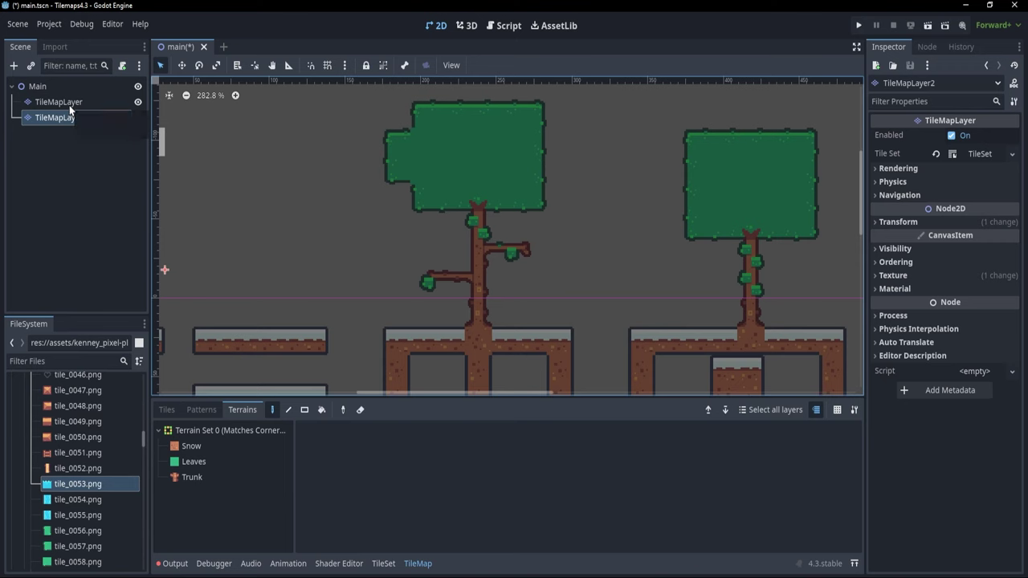
pyautogui.click(48, 102)
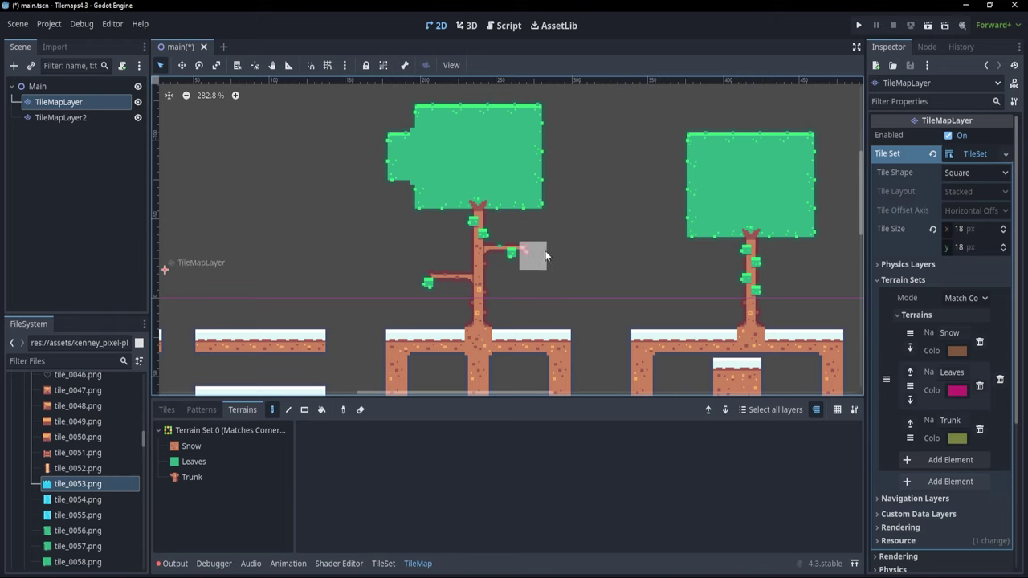
pyautogui.click(47, 119)
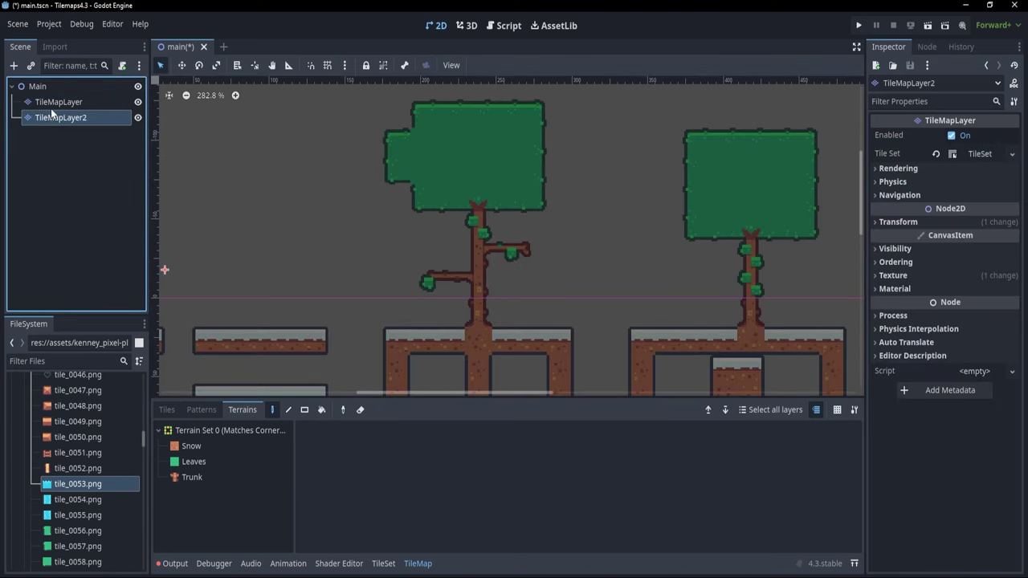
pyautogui.click(55, 103)
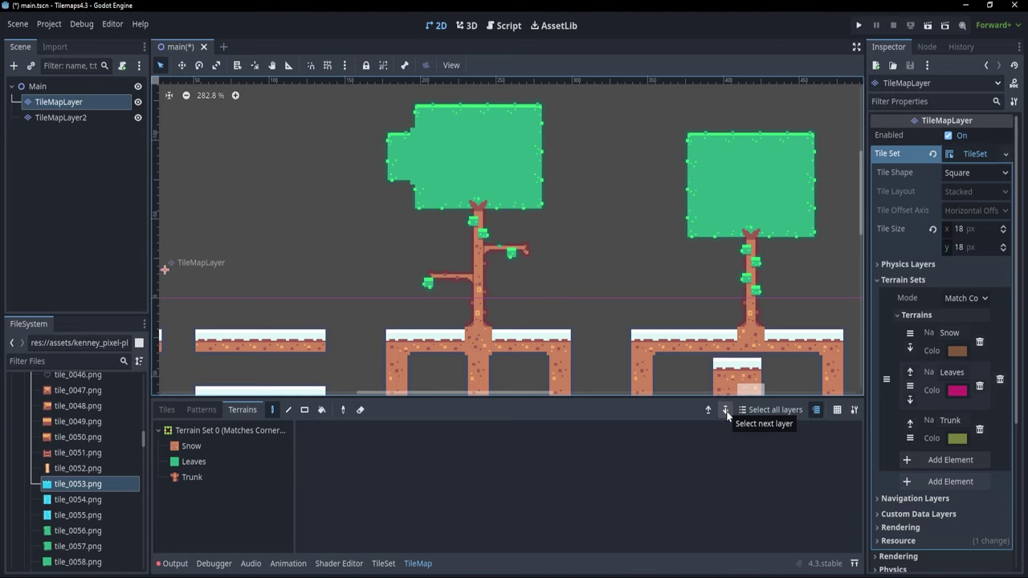
pyautogui.click(726, 411)
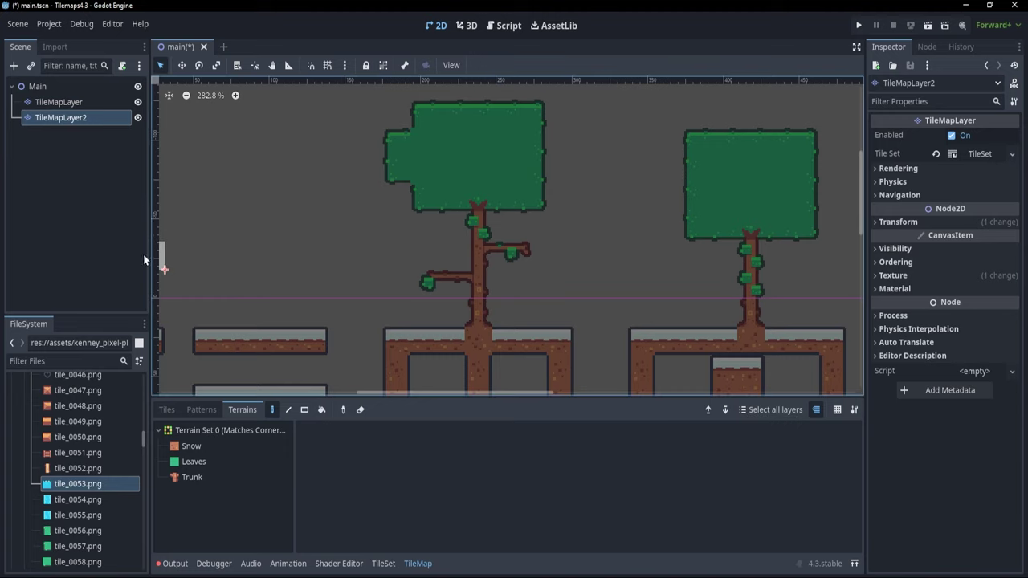
# - On TileMapLayer2, paint a Leaves tile at the first tree's branch tip
pyautogui.click(728, 413)
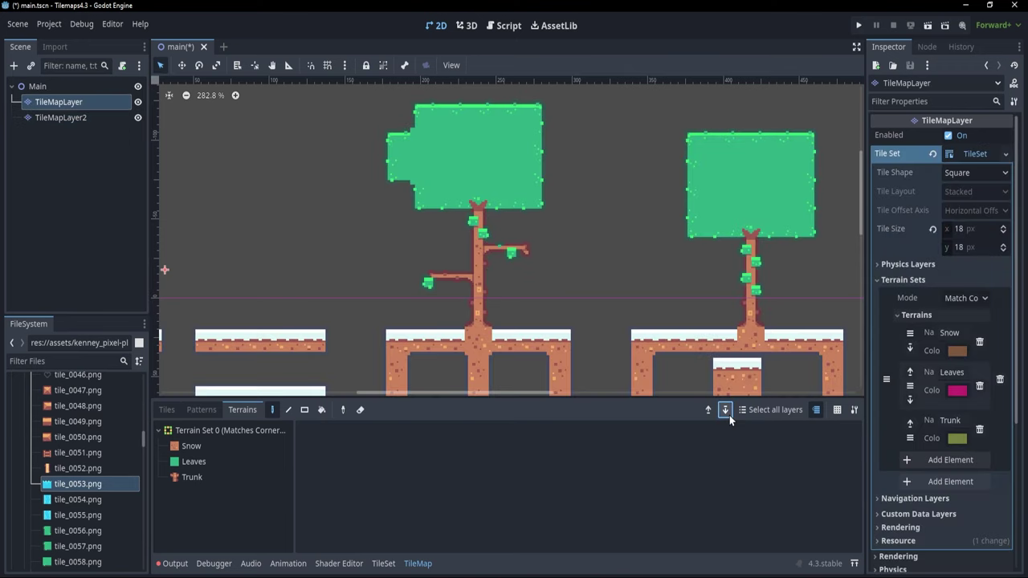
pyautogui.click(728, 413)
pyautogui.scroll(4, 551, 269)
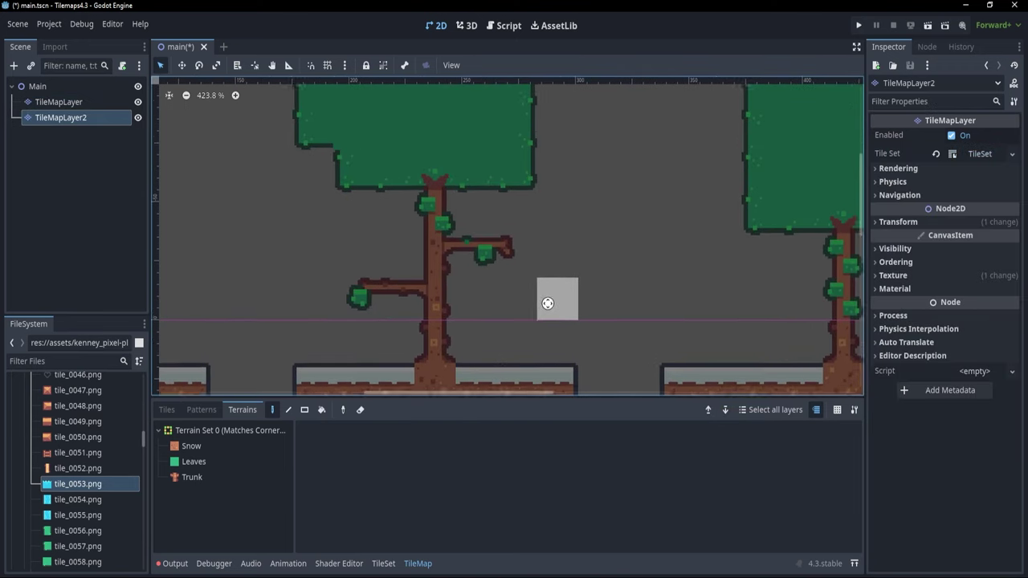
pyautogui.click(195, 461)
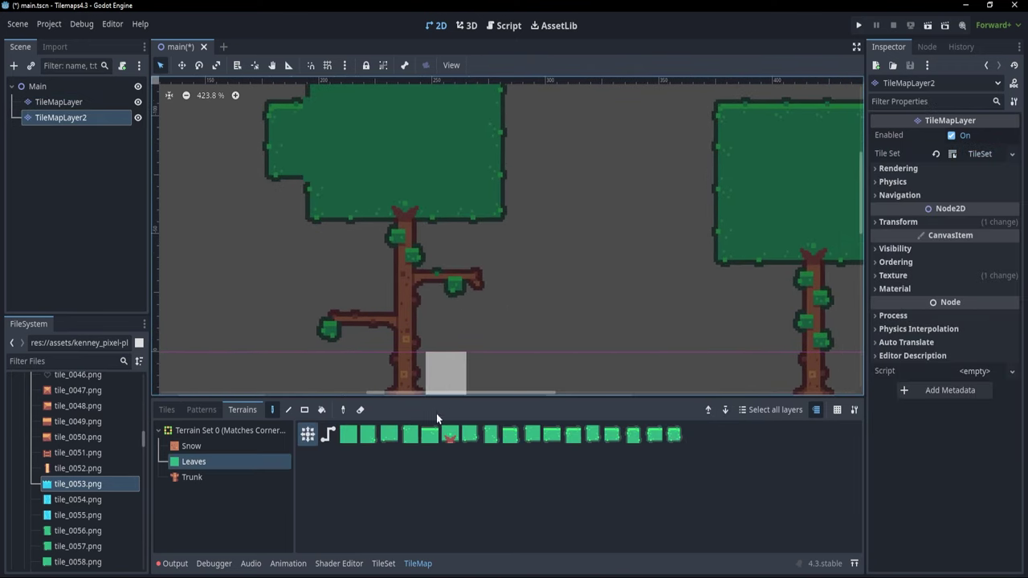
pyautogui.click(485, 280)
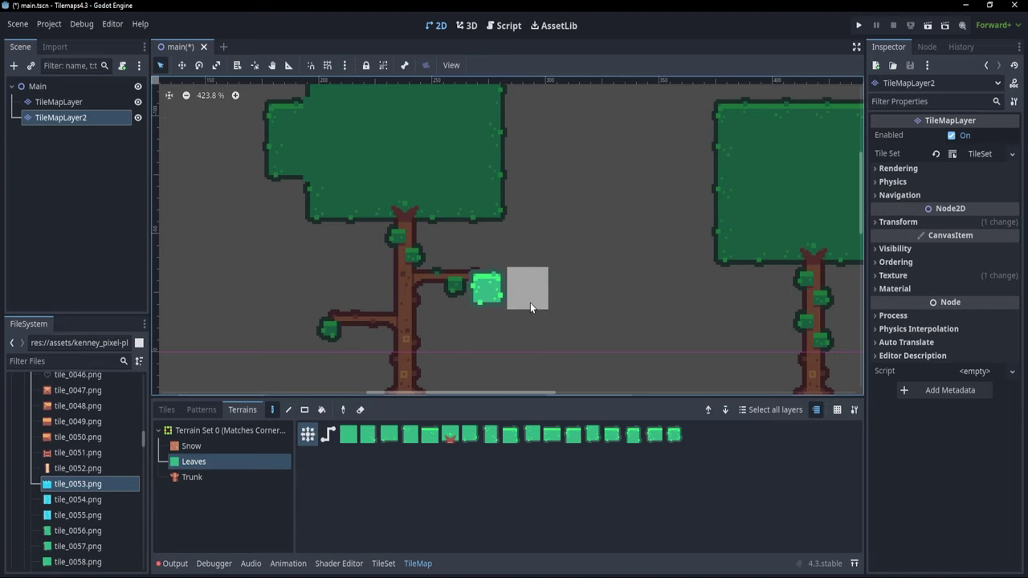
# - Move TileMapLayer2 above TileMapLayer in the Main scene's node order
pyautogui.scroll(-2, 530, 303)
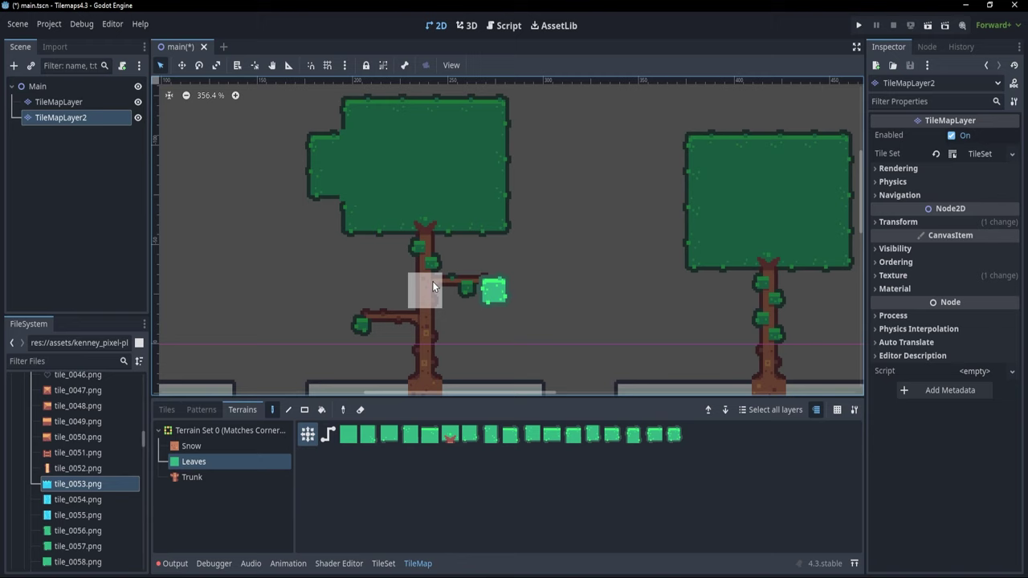
pyautogui.scroll(-3, 531, 317)
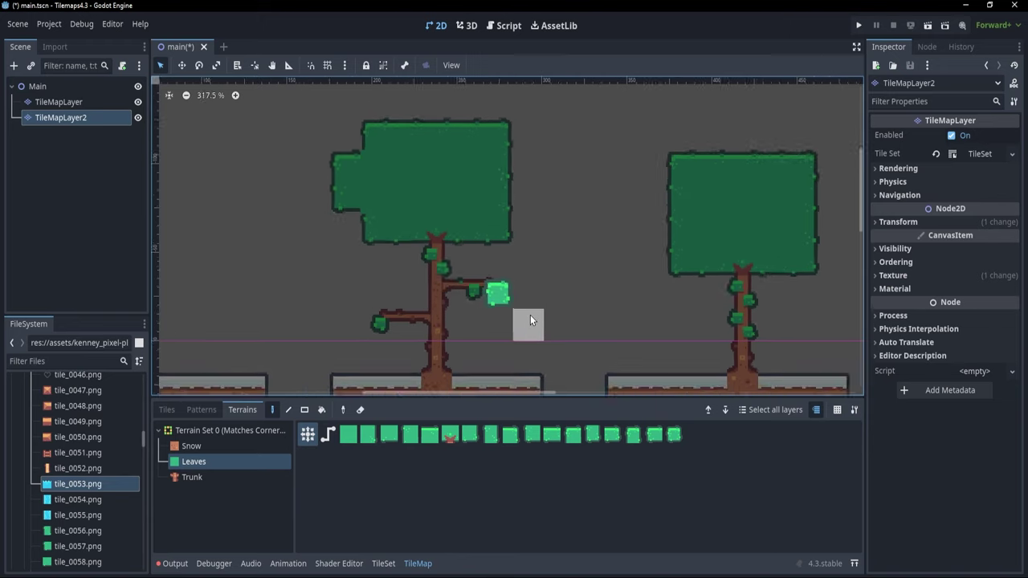
pyautogui.moveTo(528, 314); pyautogui.dragTo(500, 270, button='middle')
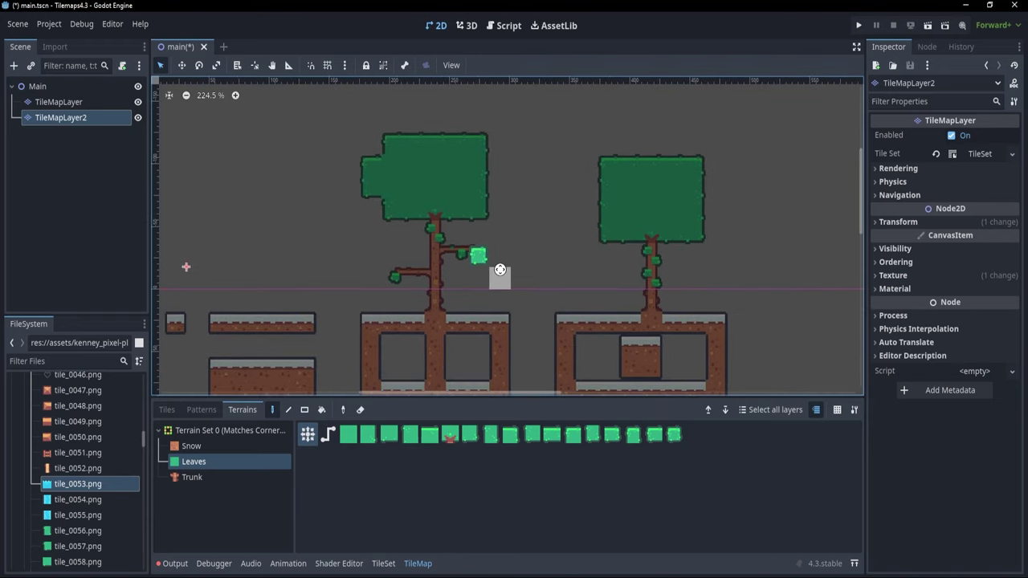
pyautogui.click(760, 411)
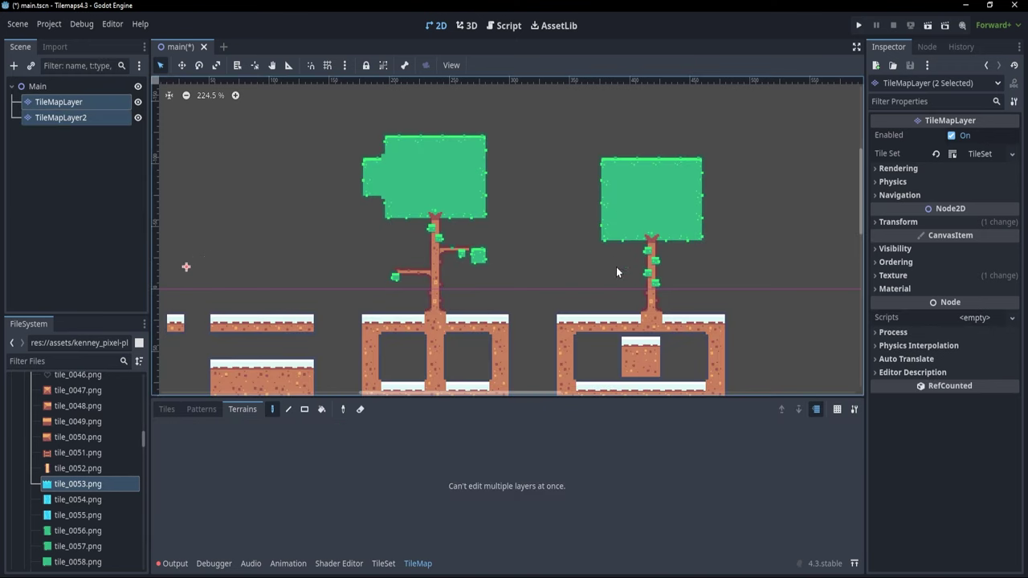
pyautogui.scroll(2, 455, 265)
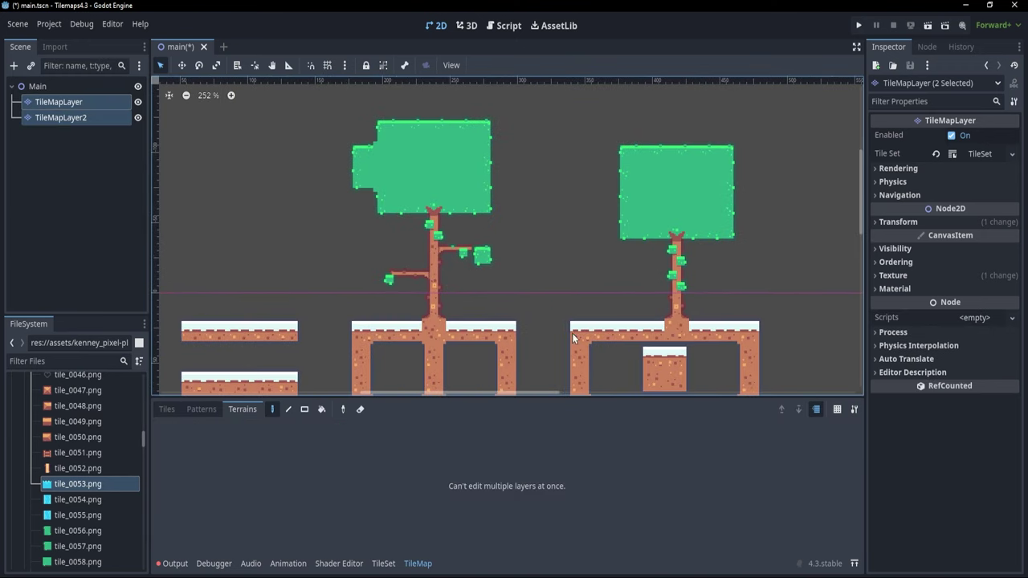
pyautogui.click(88, 118)
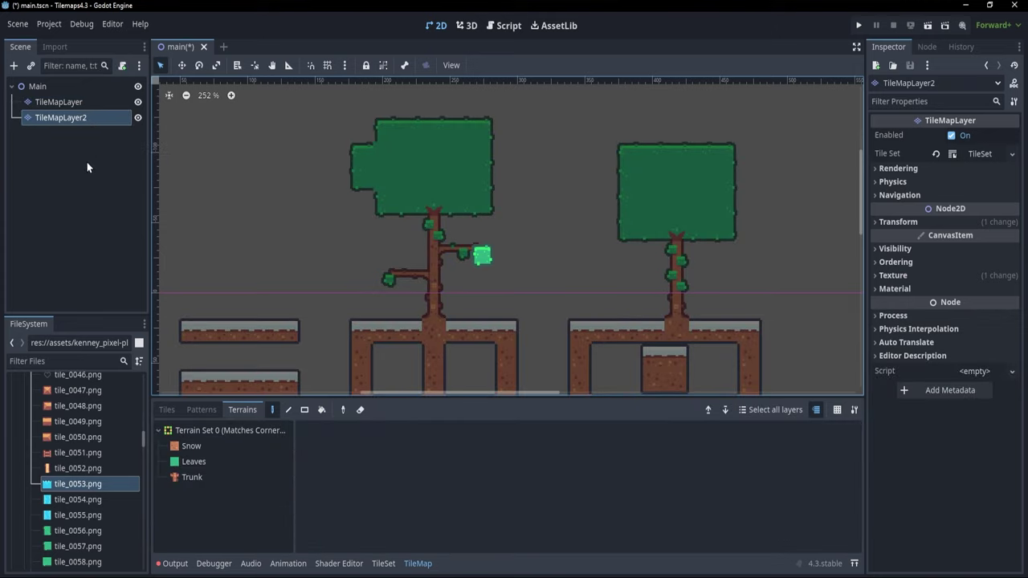
pyautogui.moveTo(85, 120); pyautogui.dragTo(79, 94)
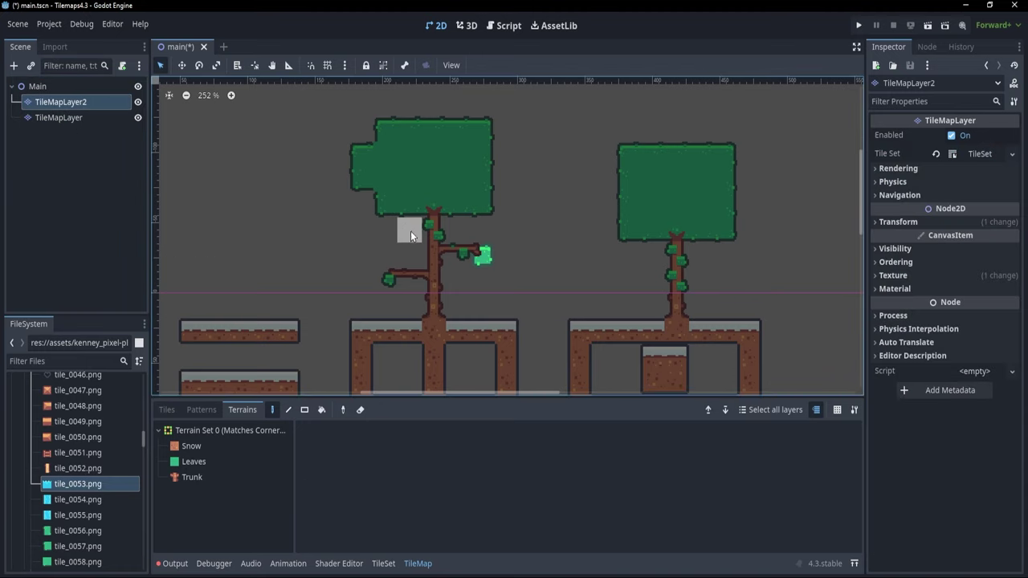
# - Paint a leaf tile on the tree branch and move TileMapLayer2 back below TileMapLayer
pyautogui.click(481, 257)
pyautogui.moveTo(90, 103); pyautogui.dragTo(82, 124)
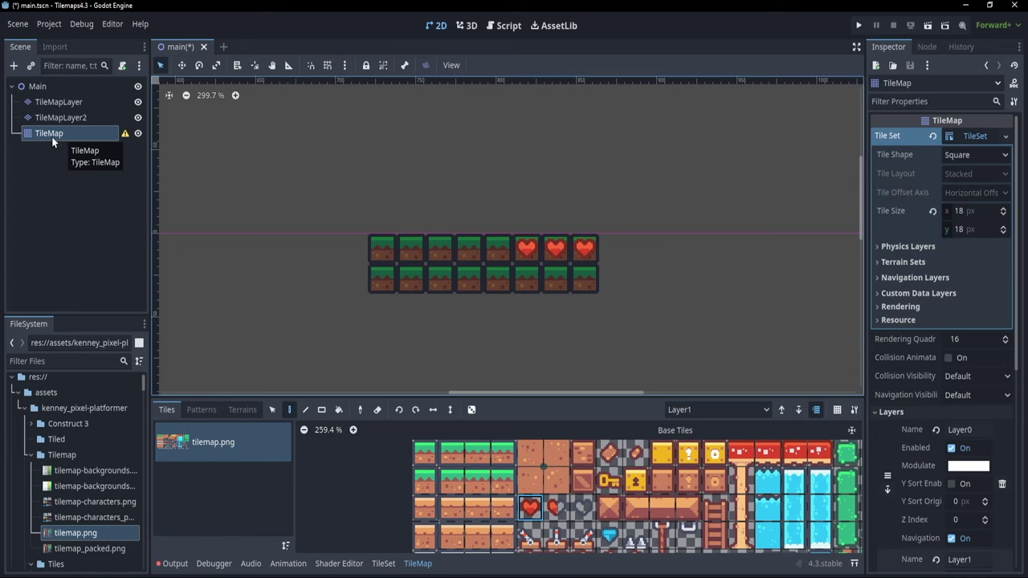
# - Extract the TileMap's layers as separate TileMapLayer nodes and change the TileMap to a Node2D
pyautogui.click(855, 412)
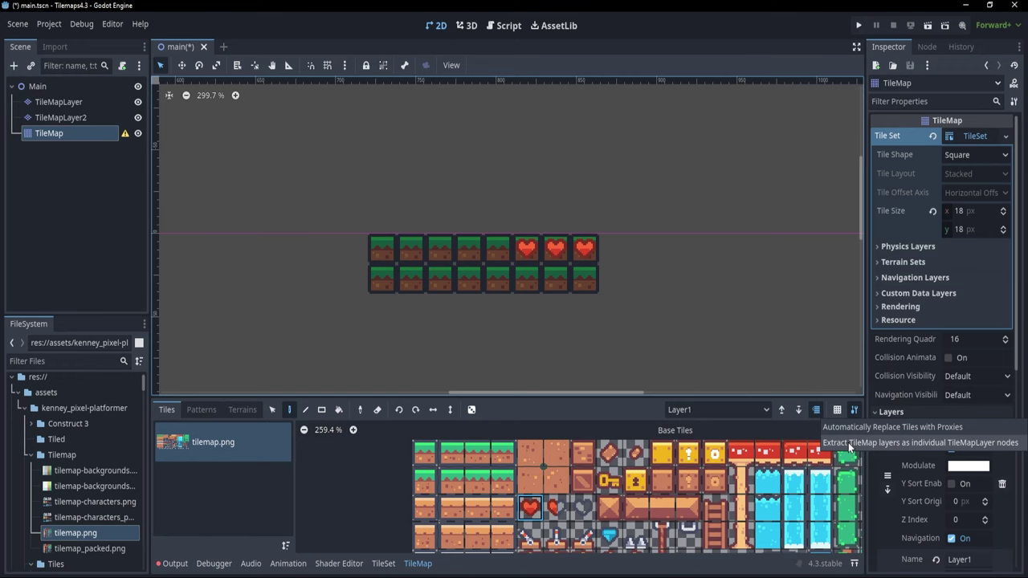
pyautogui.click(848, 443)
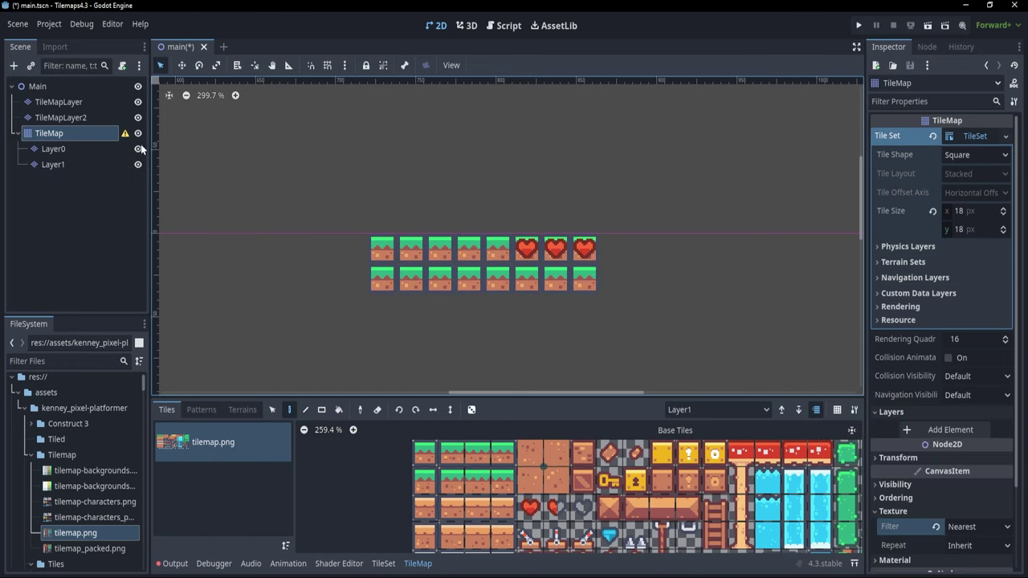
pyautogui.rightClick(48, 134)
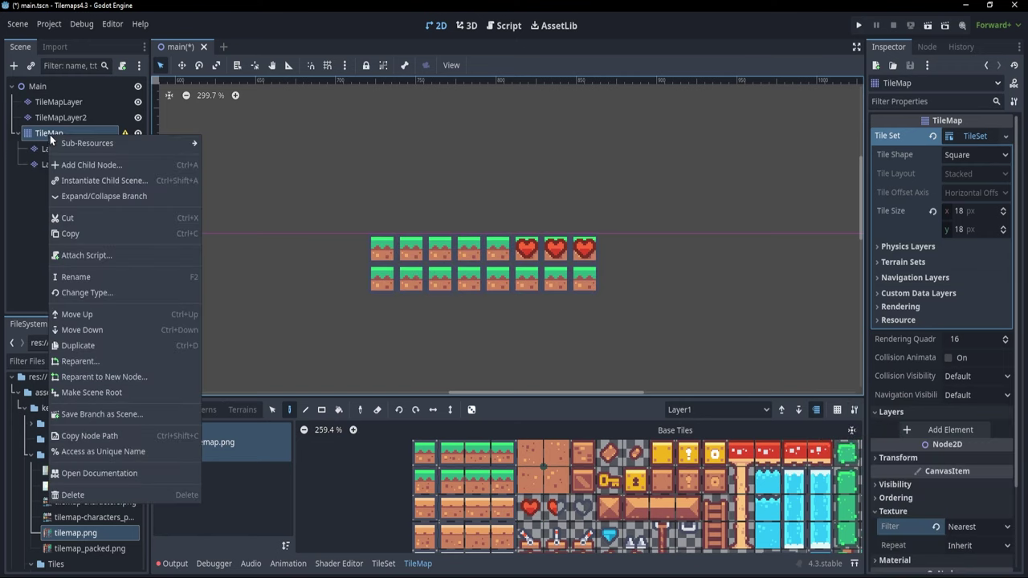
pyautogui.click(87, 293)
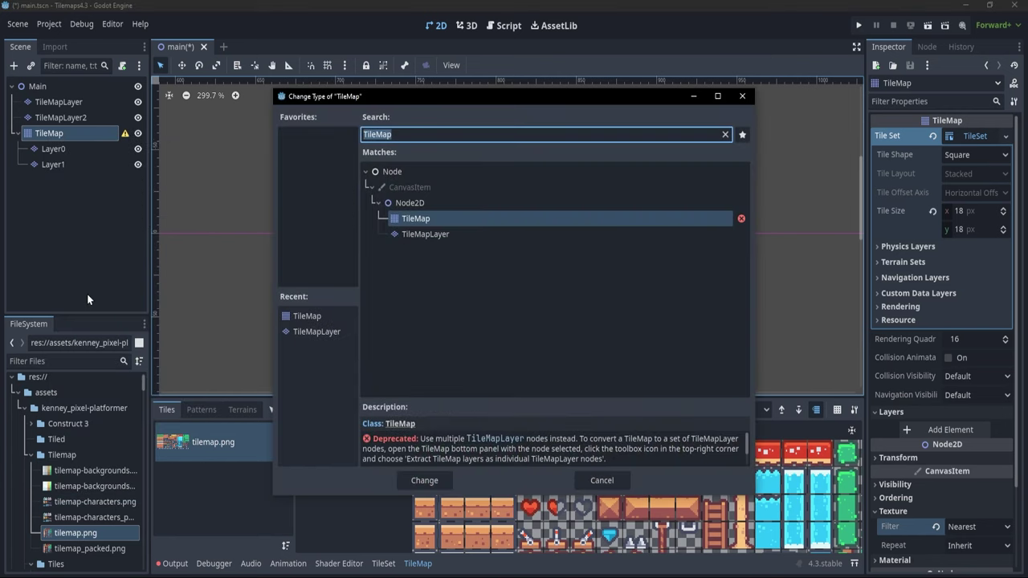
pyautogui.click(425, 203)
pyautogui.click(437, 480)
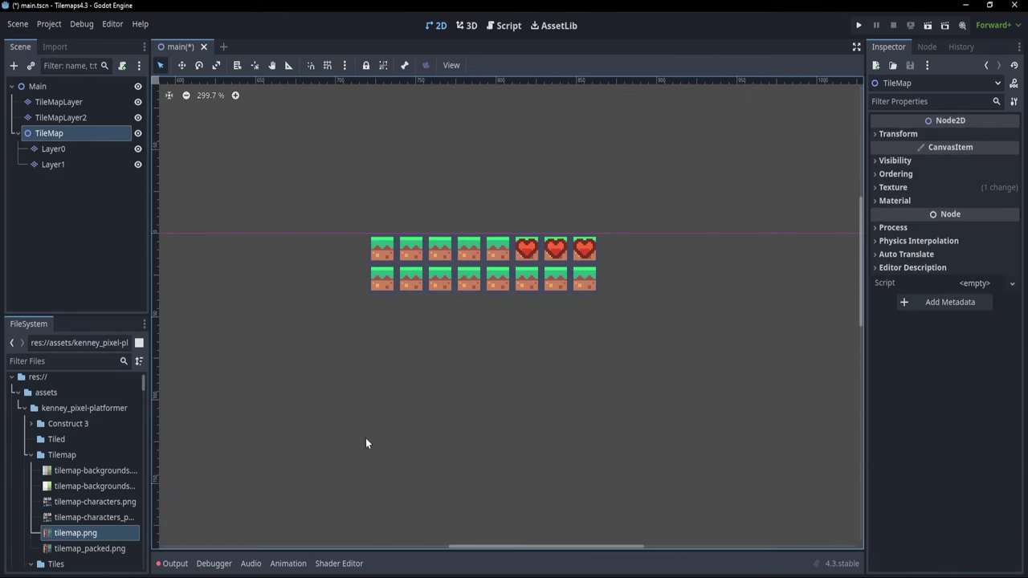
# - Inspect the extracted Layer0 and Layer1 nodes to compare their tiles
pyautogui.click(50, 148)
pyautogui.click(57, 166)
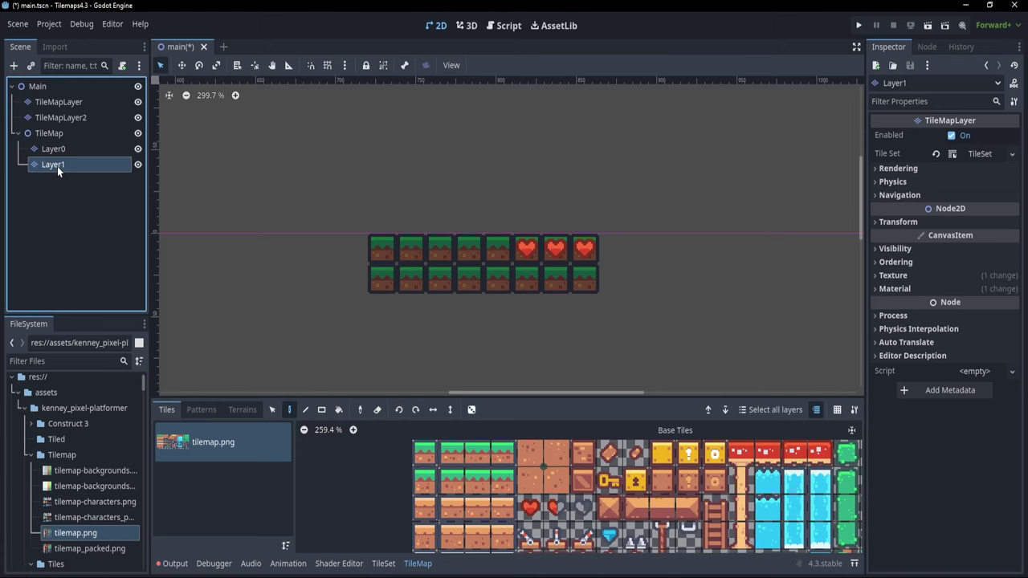
pyautogui.click(58, 149)
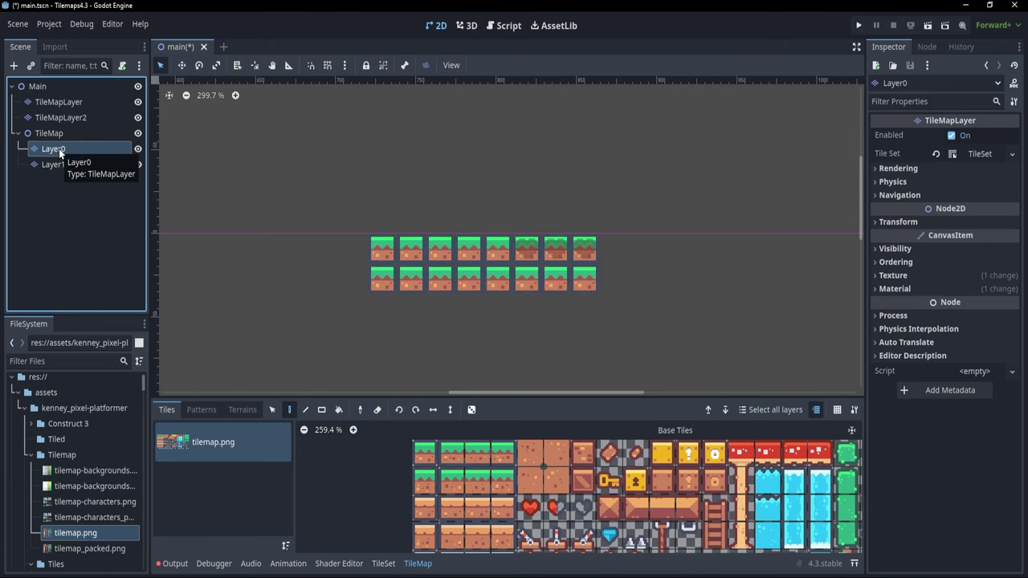
pyautogui.click(61, 165)
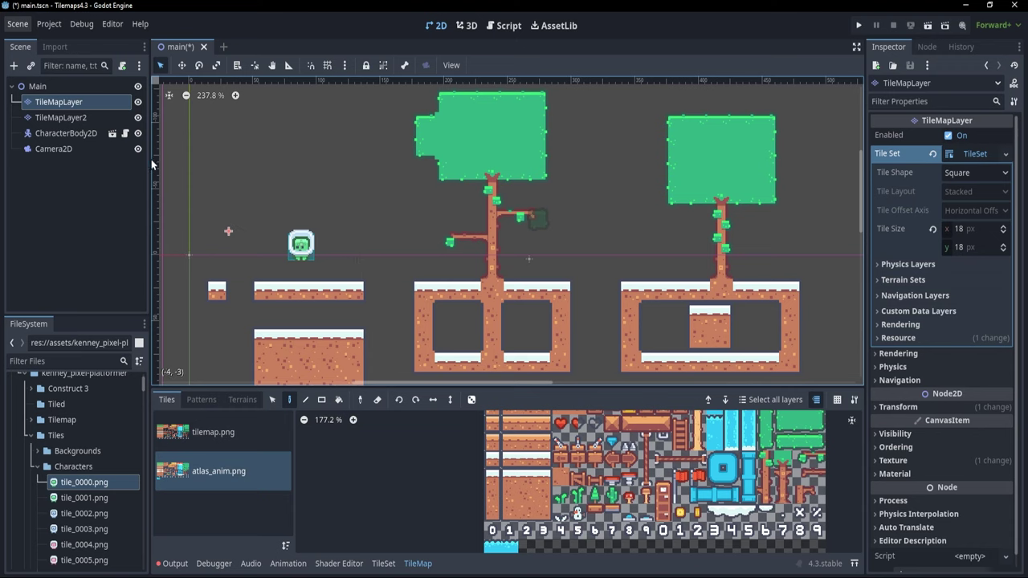
# - Save and test-run the level, then expand the tile set's empty Physics Layers section
pyautogui.press('F5')
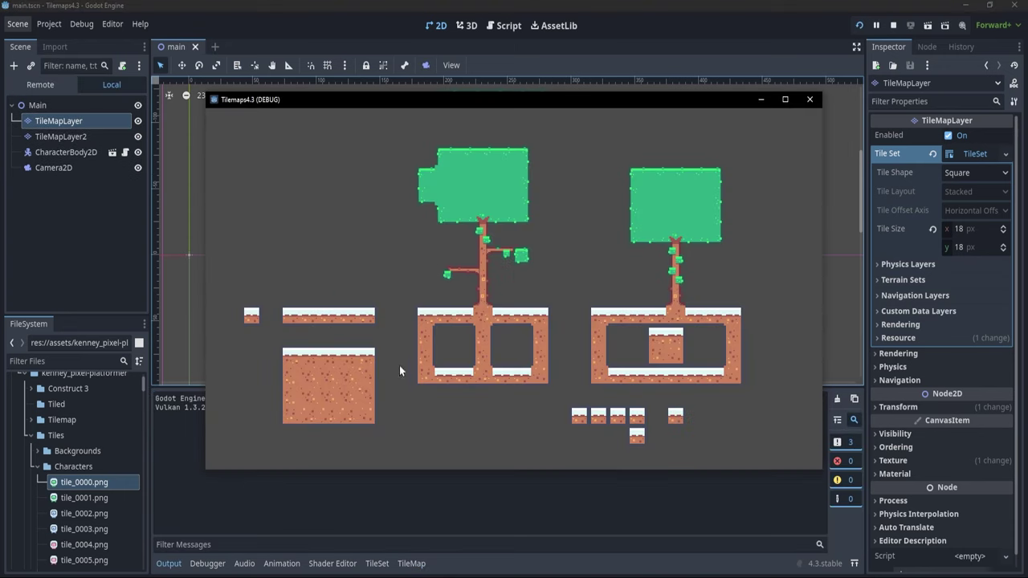
pyautogui.click(811, 100)
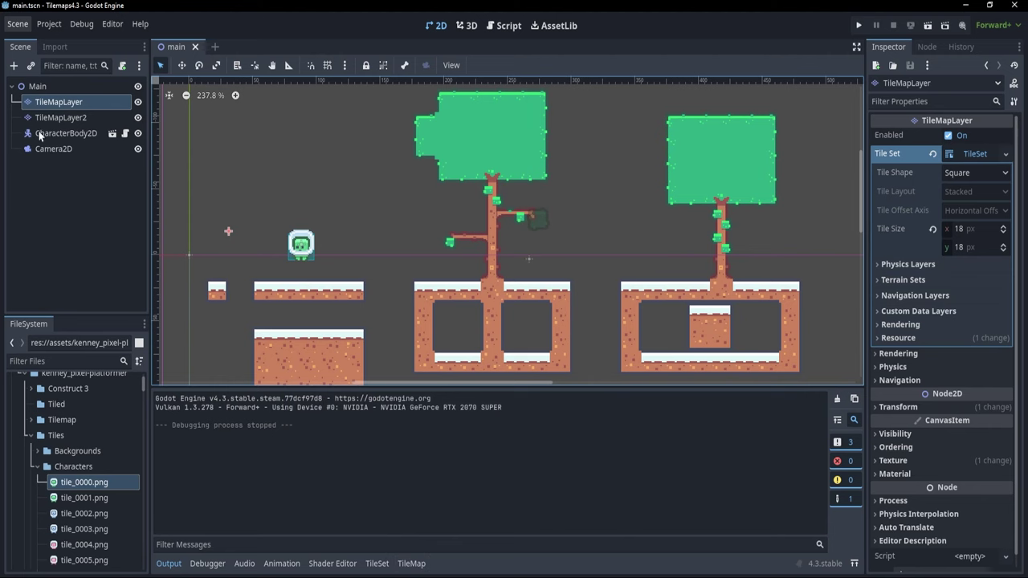
pyautogui.click(413, 563)
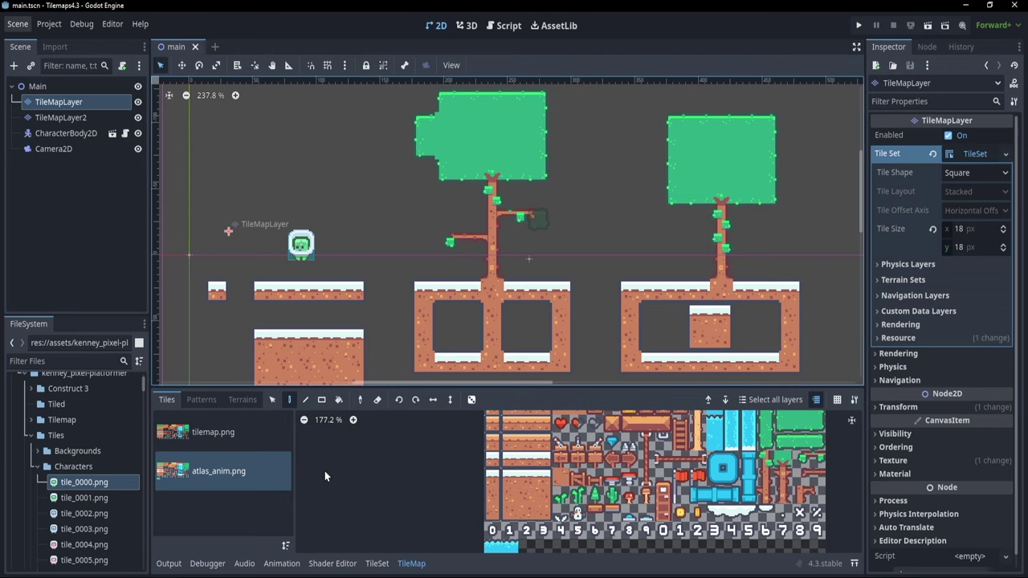
pyautogui.click(909, 265)
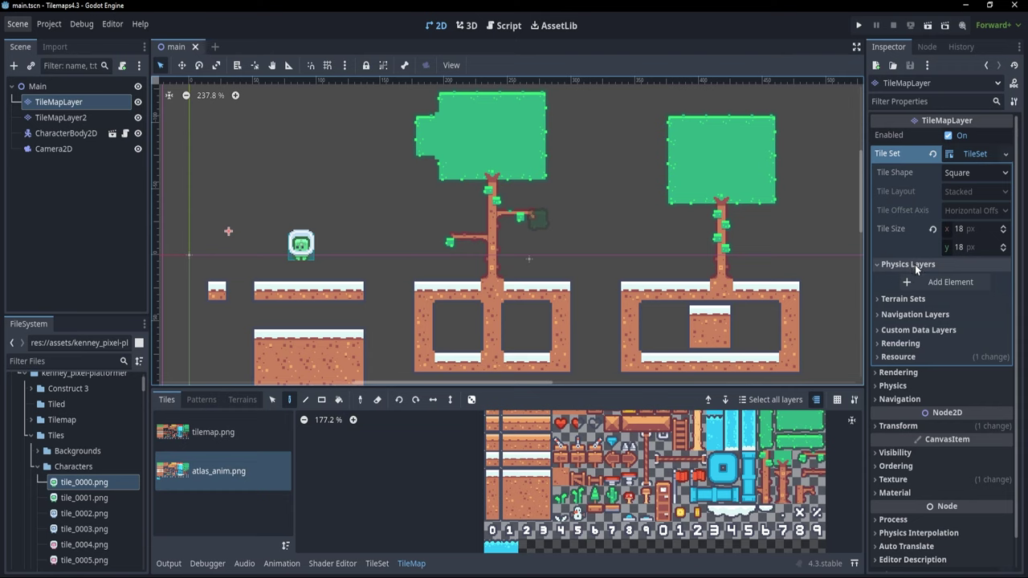
# - Add a tile set physics layer on collision layer 2 only, masking layer 1
pyautogui.click(939, 282)
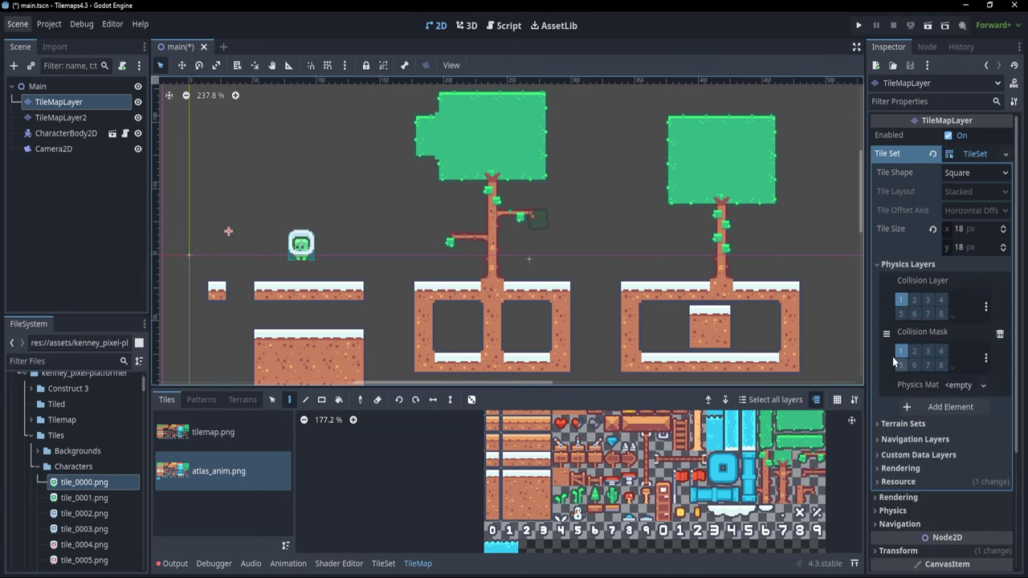
pyautogui.click(66, 134)
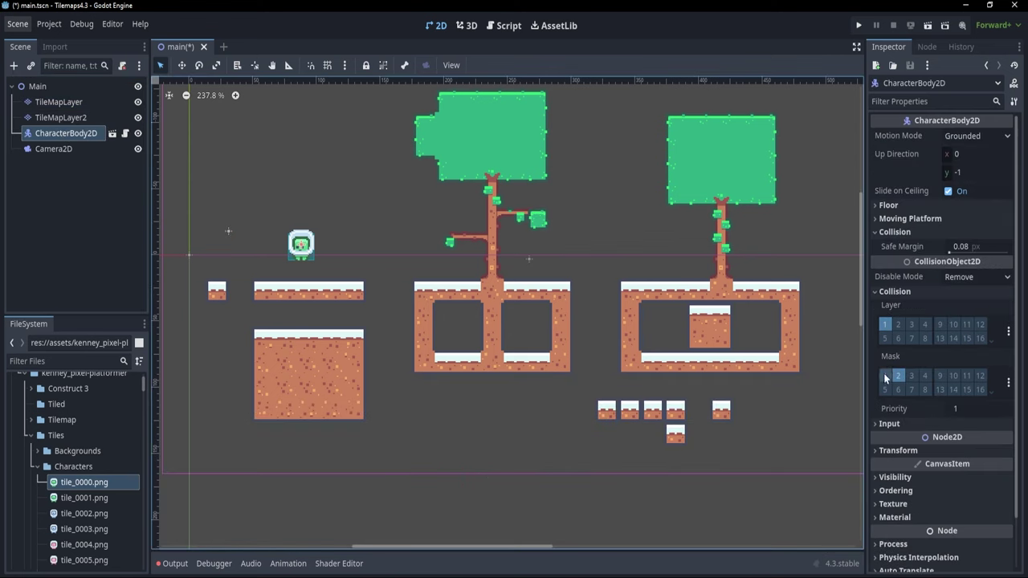
pyautogui.click(70, 102)
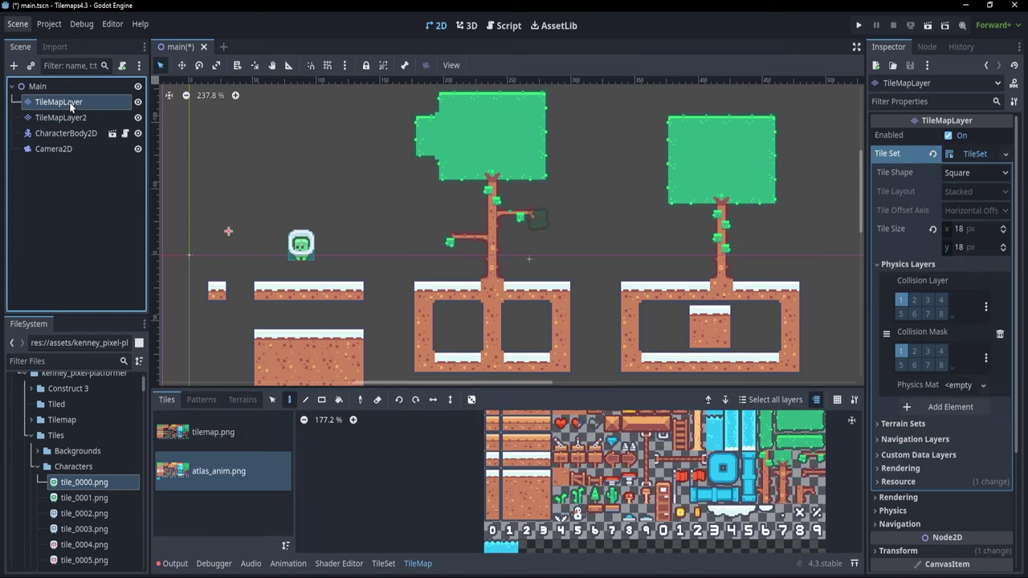
pyautogui.click(915, 302)
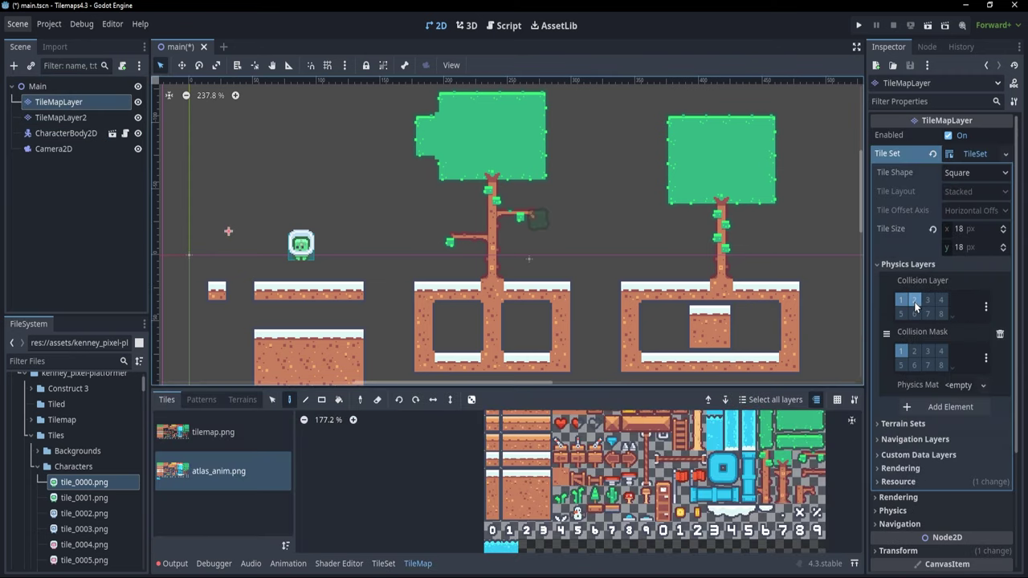
pyautogui.click(902, 301)
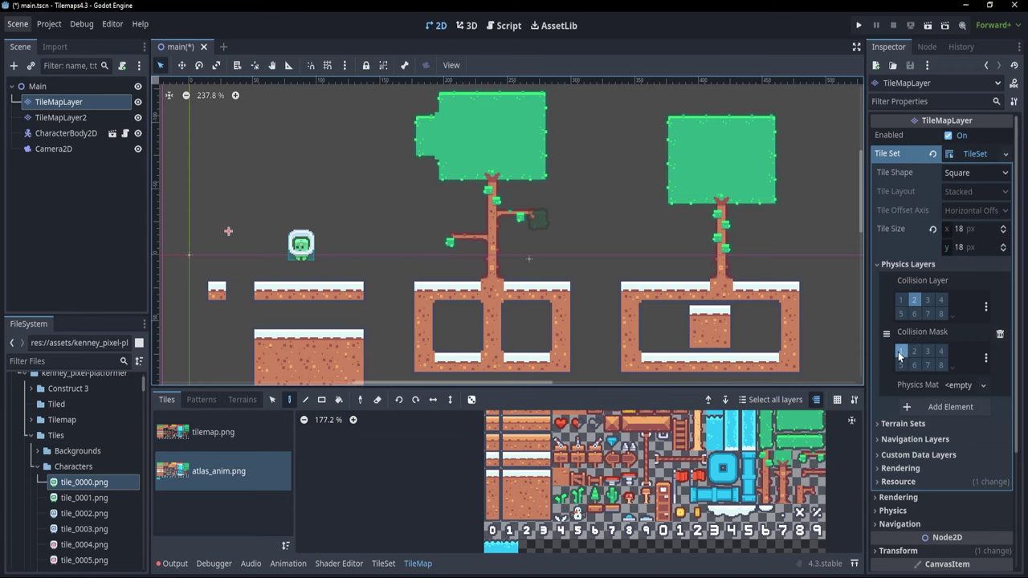
pyautogui.scroll(-1, 471, 526)
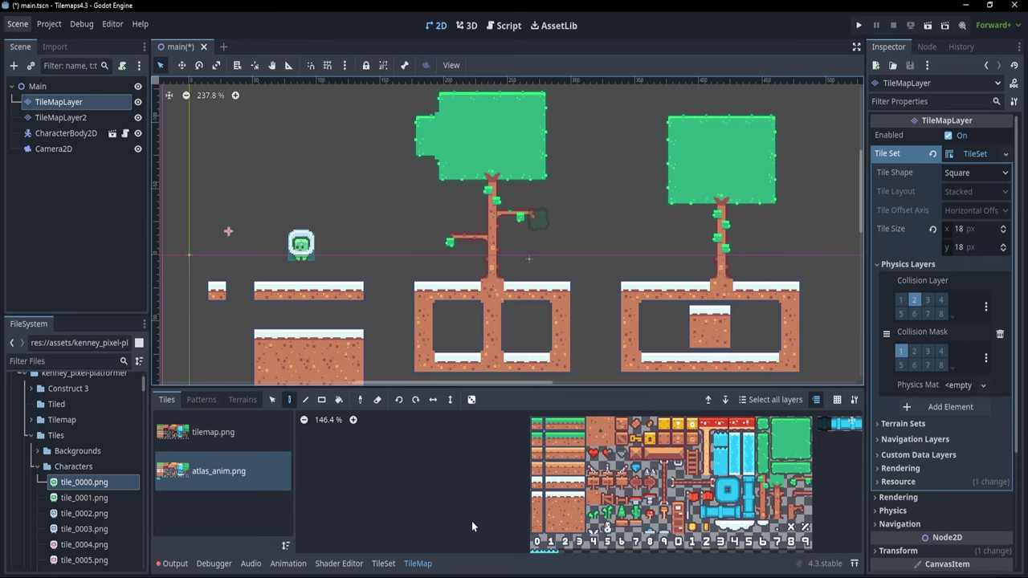
# - Set the TileSet editor to paint the Physics Layer 0 property
pyautogui.click(387, 563)
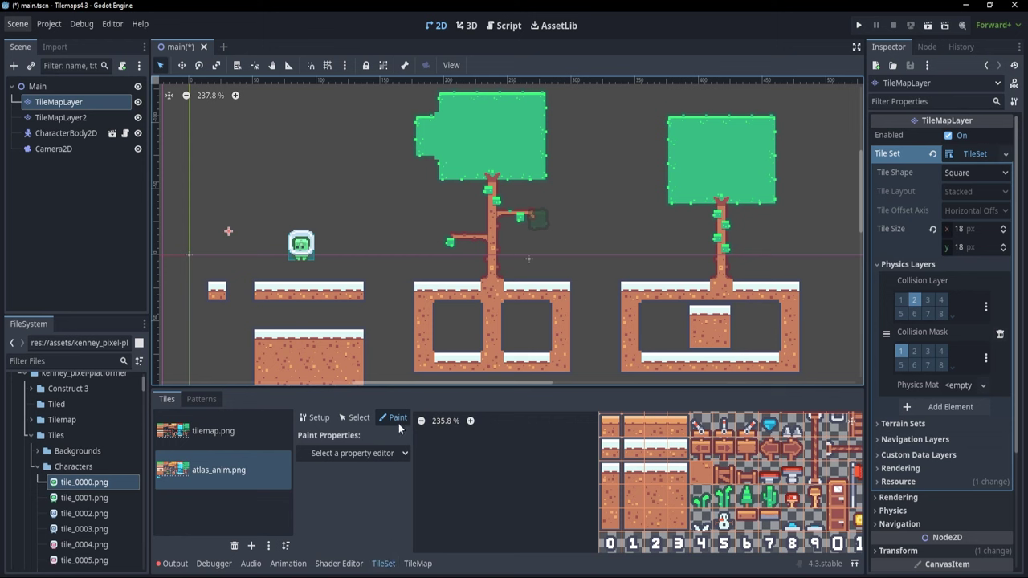
pyautogui.click(401, 450)
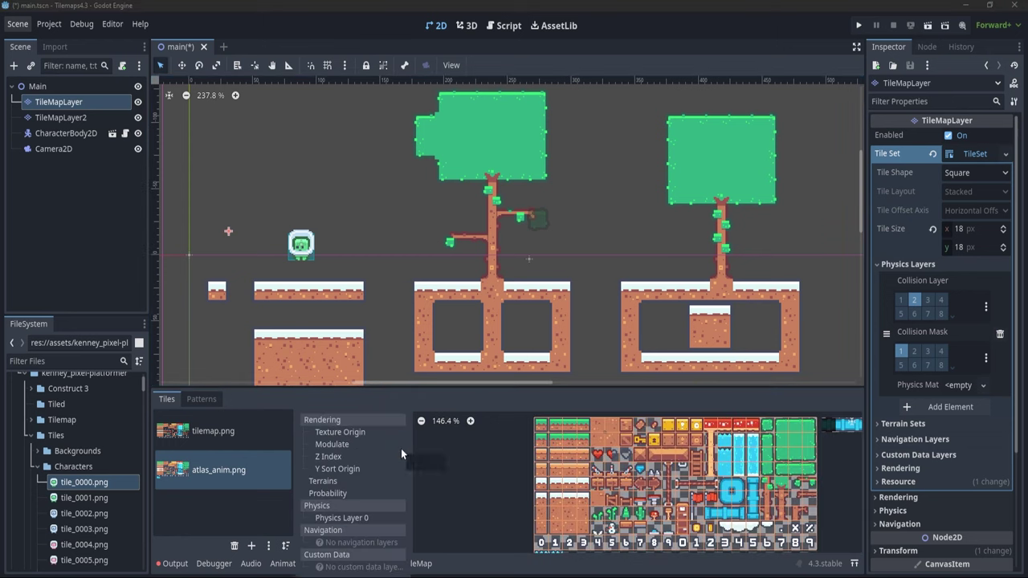
pyautogui.click(365, 518)
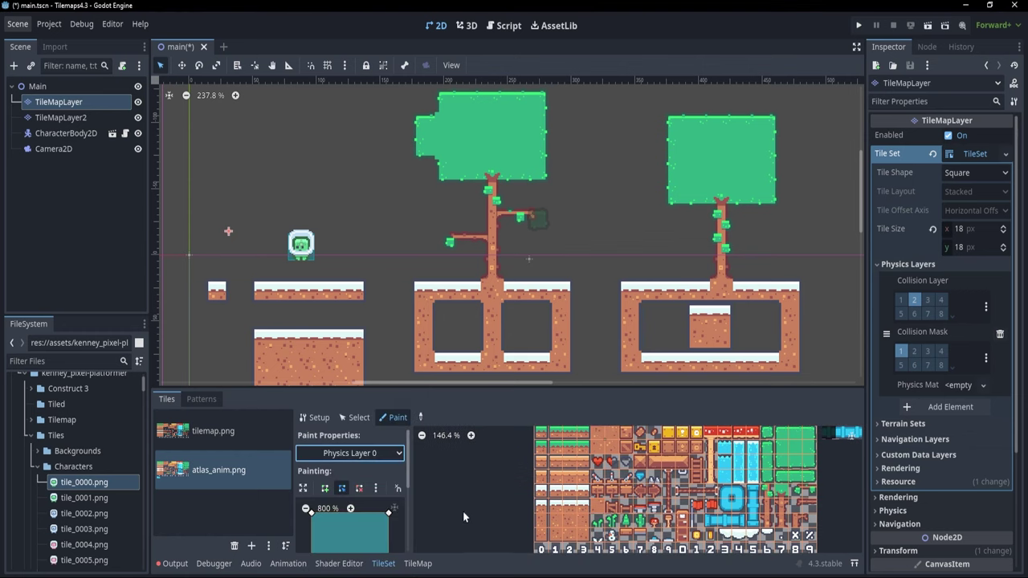
pyautogui.scroll(-2, 350, 503)
pyautogui.scroll(1, 329, 478)
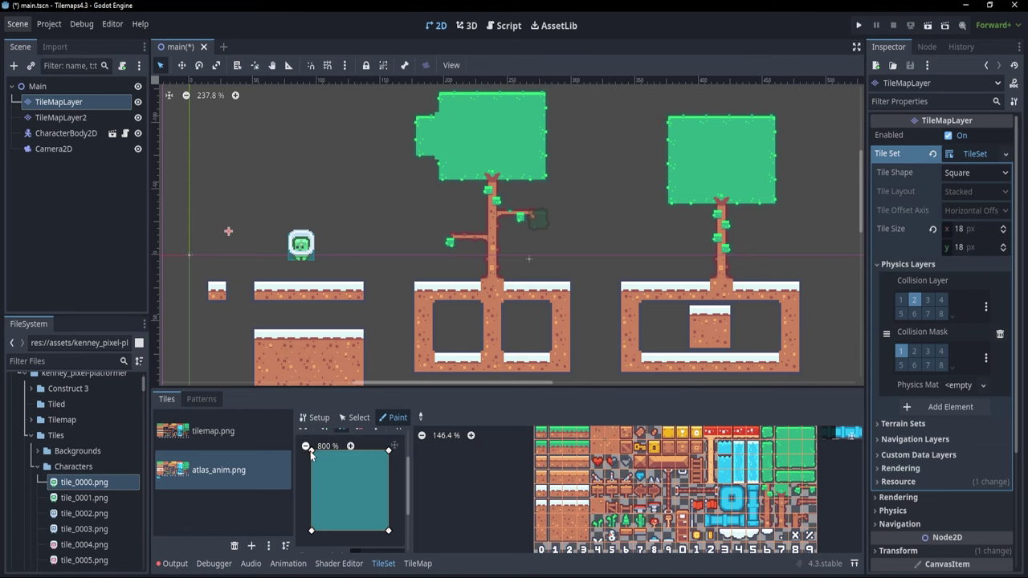
# - Add a notch vertex, then delete extra points to restore a full-square collision polygon
pyautogui.moveTo(312, 481); pyautogui.dragTo(368, 480)
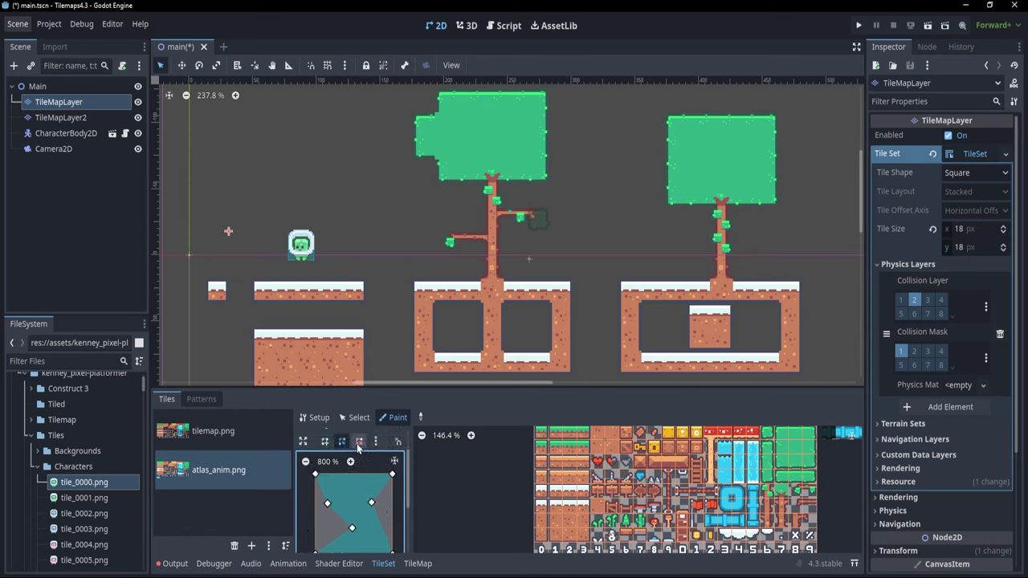
pyautogui.click(358, 444)
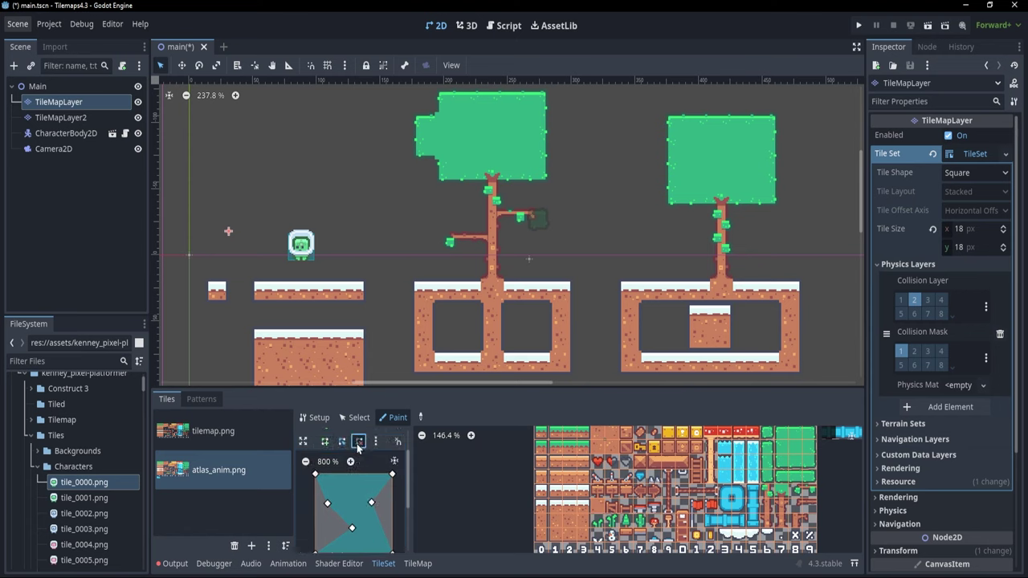
pyautogui.click(372, 506)
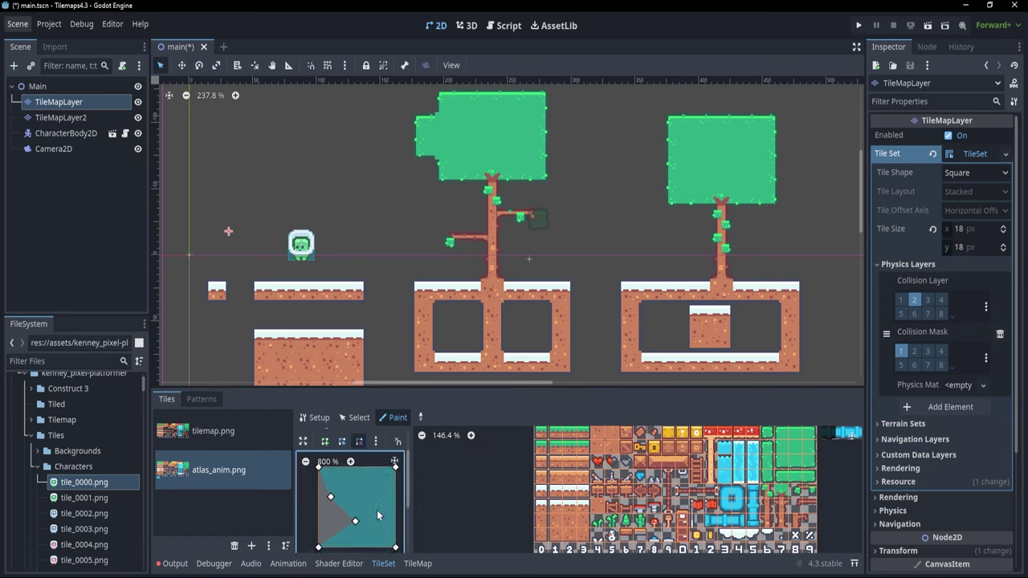
pyautogui.click(327, 492)
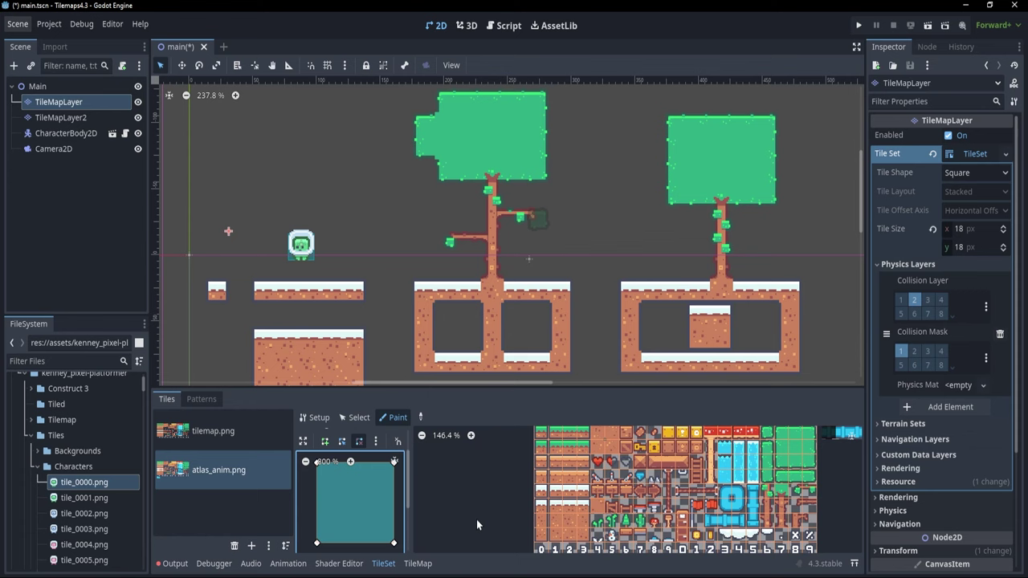
pyautogui.scroll(4, 567, 526)
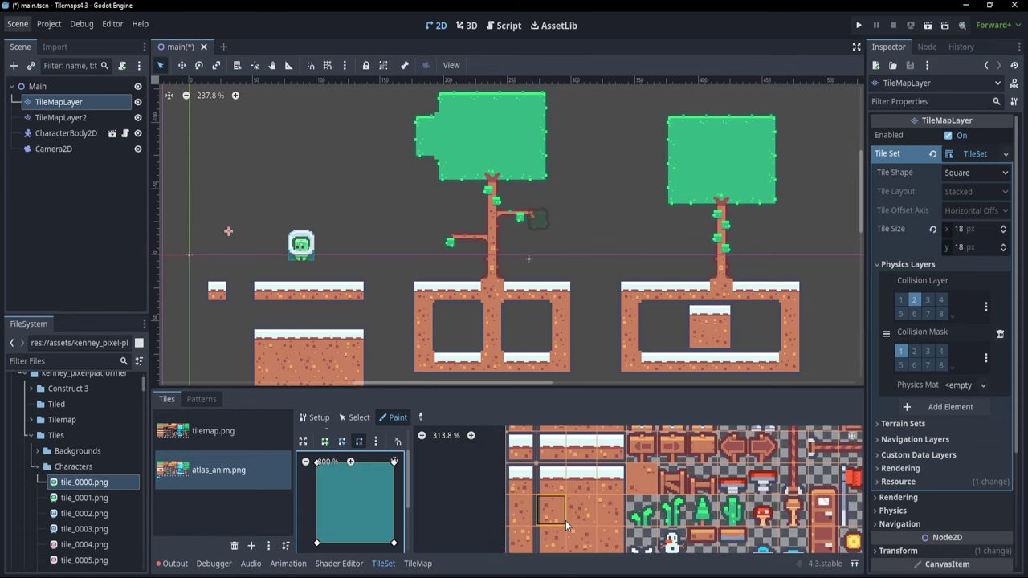
# - Zoom the atlas_anim.png atlas and select a block of tiles
pyautogui.scroll(1, 567, 526)
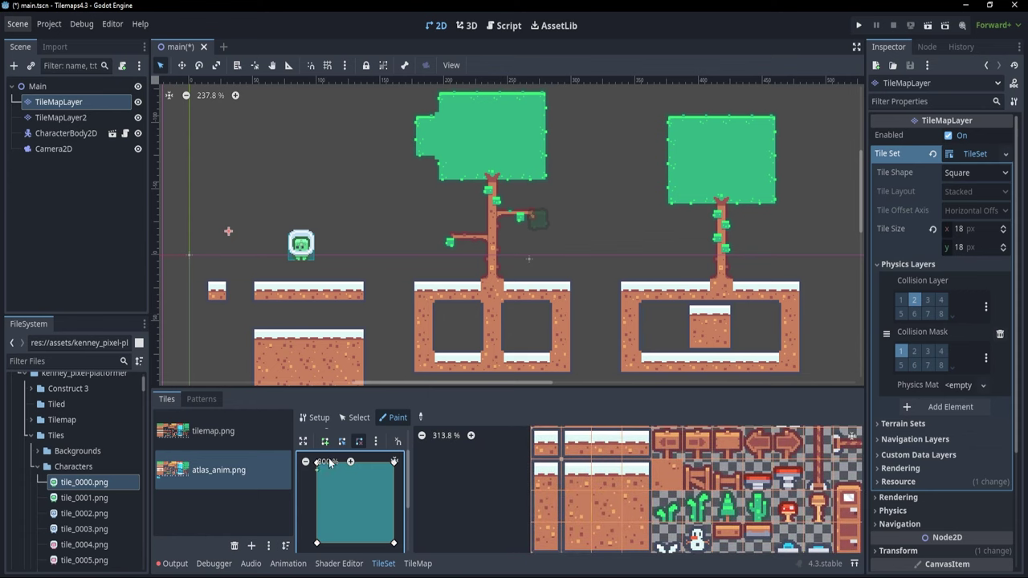
pyautogui.scroll(-1, 512, 519)
pyautogui.scroll(-1, 514, 504)
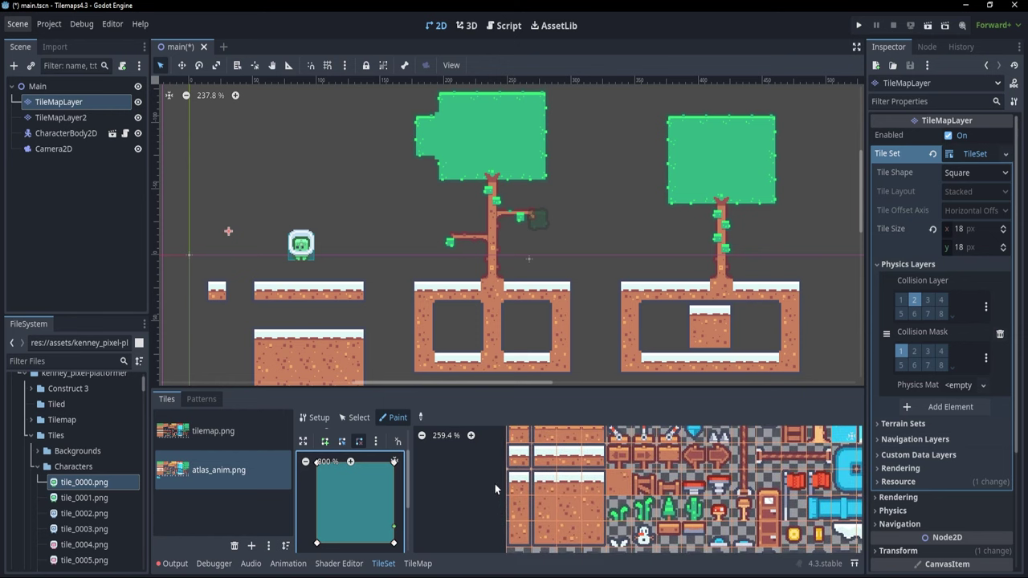
pyautogui.click(524, 458)
pyautogui.moveTo(524, 459)
pyautogui.mouseDown()
pyautogui.moveTo(596, 462)
pyautogui.moveTo(597, 530)
pyautogui.moveTo(520, 536)
pyautogui.moveTo(518, 482)
pyautogui.moveTo(566, 490)
pyautogui.moveTo(545, 512)
pyautogui.mouseUp()
pyautogui.scroll(-2, 544, 513)
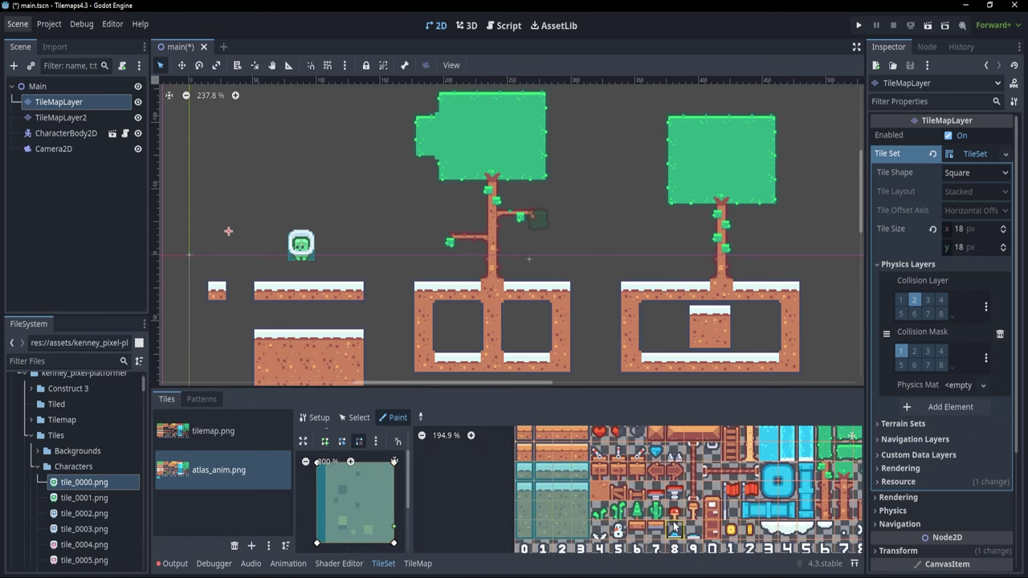
# - Paint the square collision onto the tree-trunk tile at (17, 6) and fit the preview
pyautogui.moveTo(507, 527); pyautogui.dragTo(400, 528, button='middle')
pyautogui.scroll(3, 625, 502)
pyautogui.scroll(2, 624, 502)
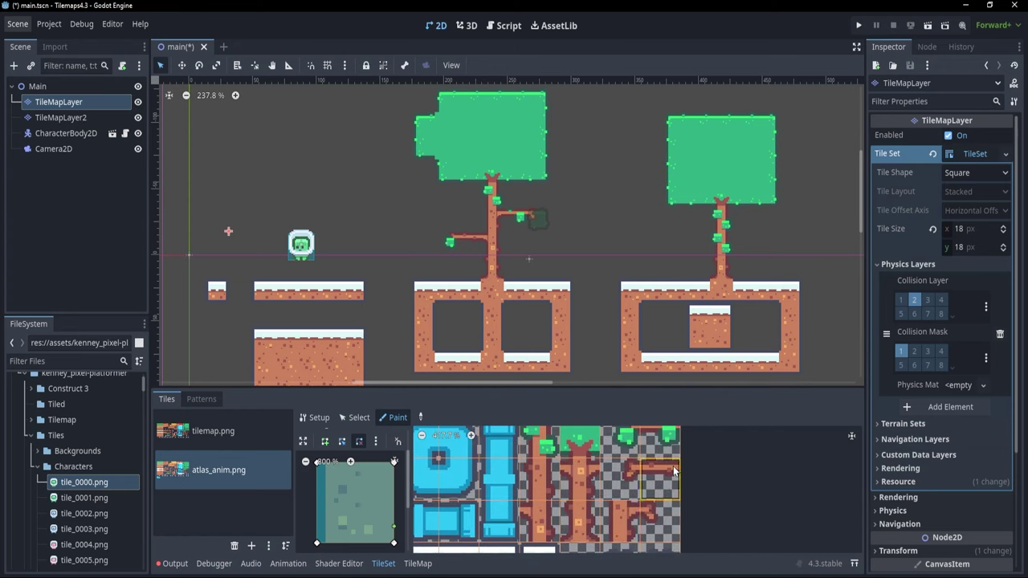
pyautogui.scroll(1, 580, 507)
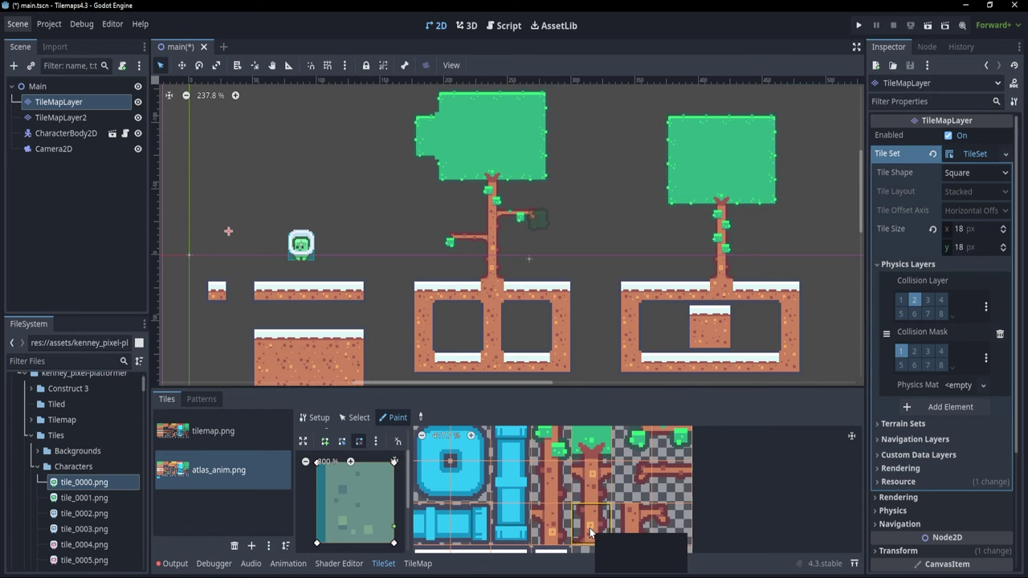
pyautogui.click(590, 526)
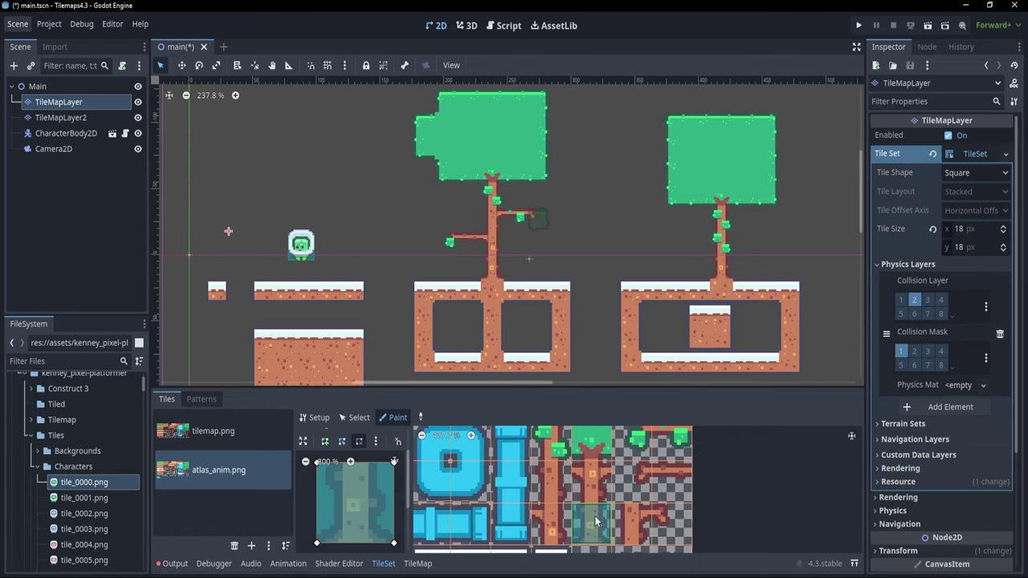
pyautogui.scroll(-1, 381, 502)
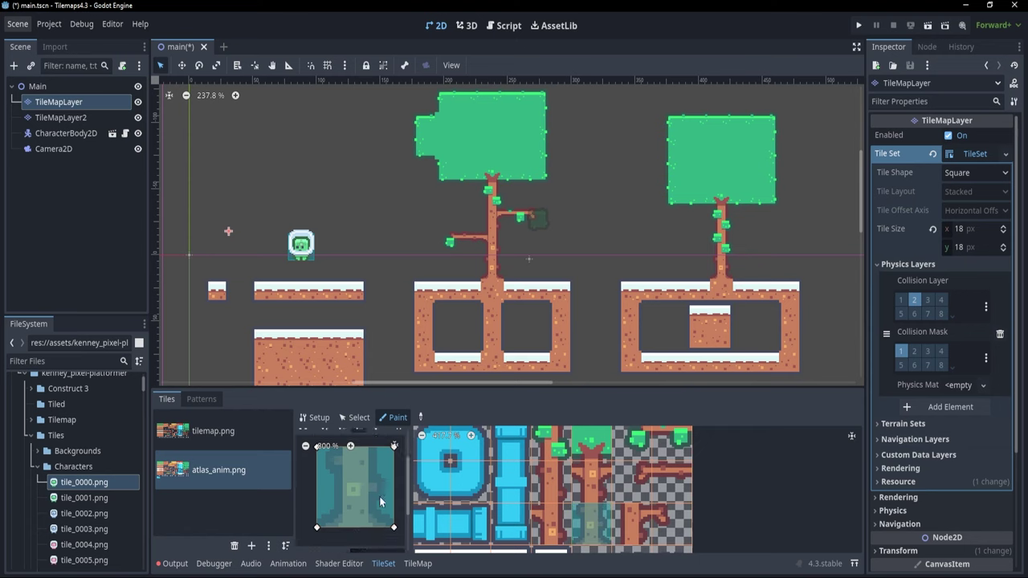
pyautogui.scroll(1, 378, 454)
pyautogui.scroll(-1, 363, 458)
pyautogui.scroll(1, 325, 476)
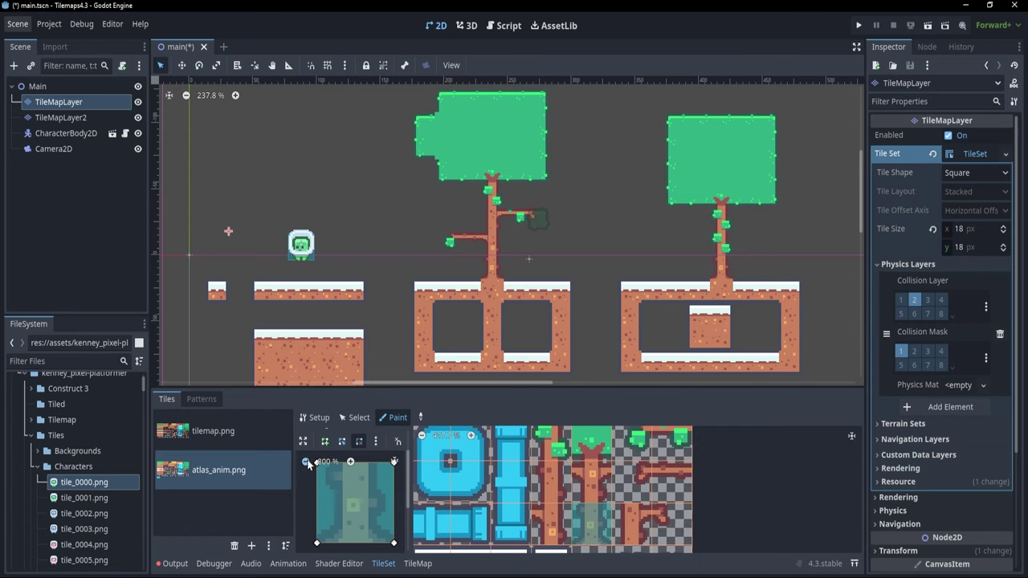
pyautogui.click(305, 461)
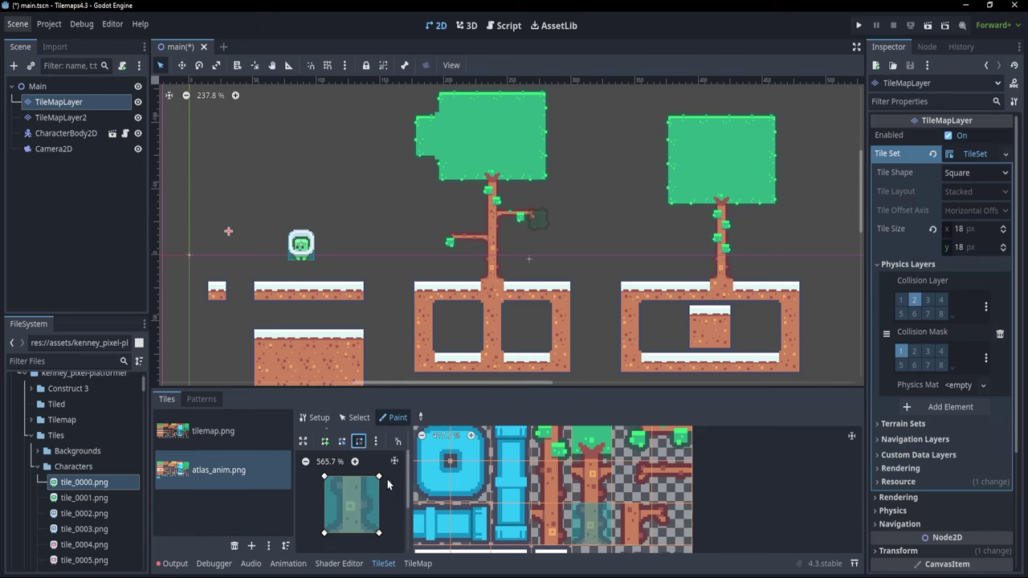
# - Clear the square and draw a six-point collision outline hugging the tree trunk
pyautogui.click(379, 537)
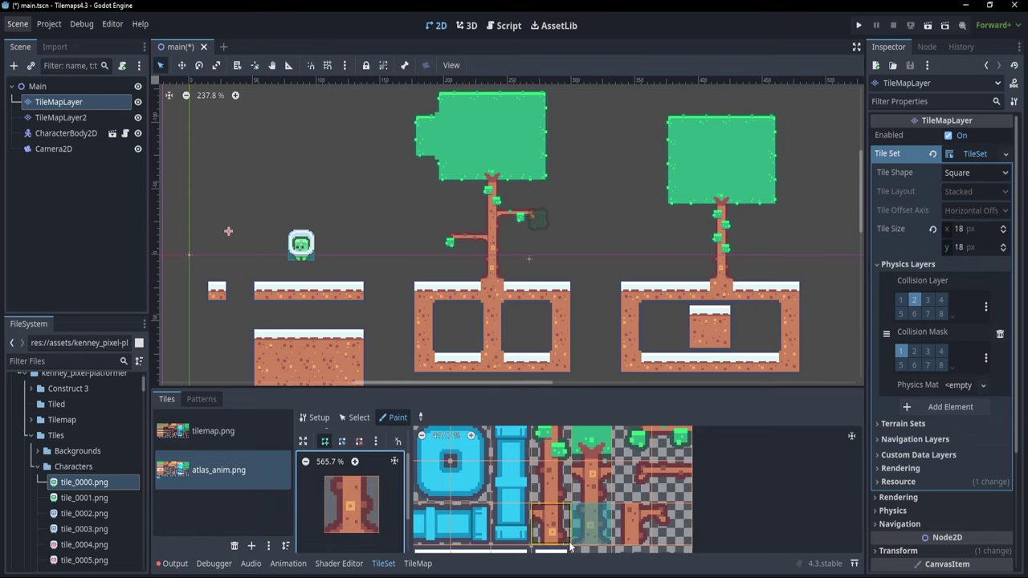
pyautogui.click(604, 526)
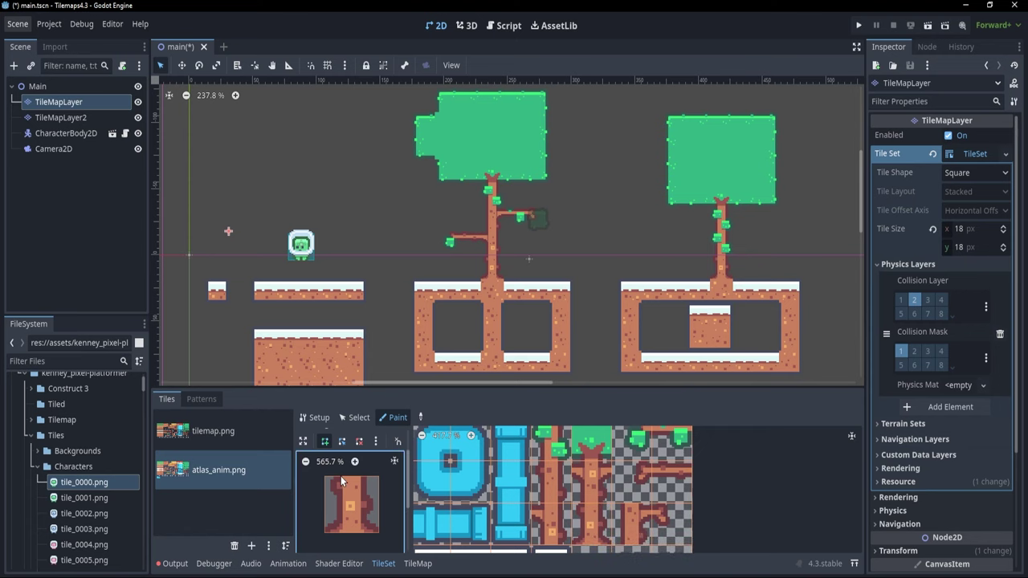
pyautogui.click(340, 519)
pyautogui.click(324, 528)
pyautogui.click(378, 532)
pyautogui.click(364, 519)
pyautogui.click(364, 477)
pyautogui.click(342, 476)
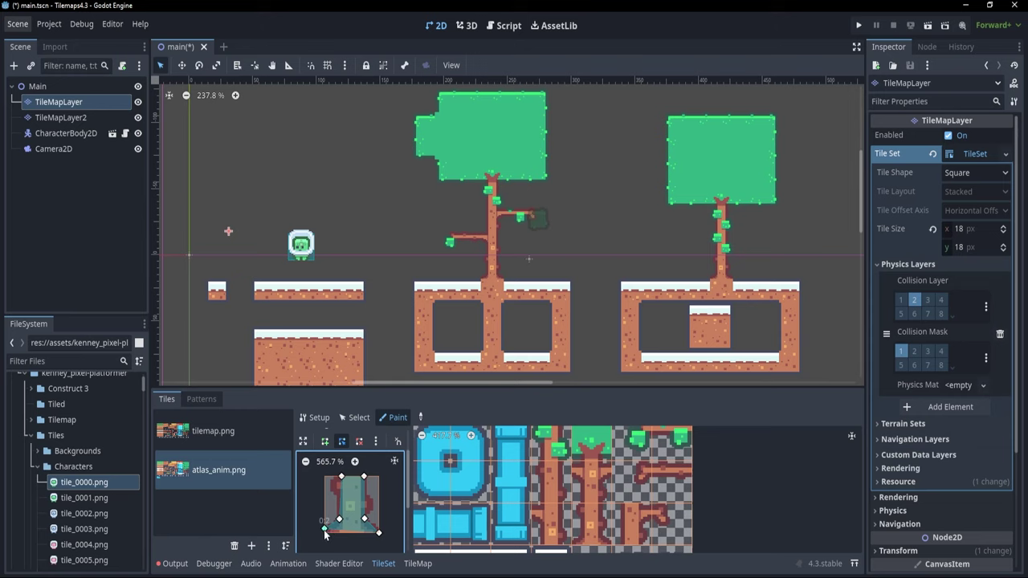
pyautogui.moveTo(325, 529); pyautogui.dragTo(336, 519)
pyautogui.moveTo(342, 476); pyautogui.dragTo(335, 476)
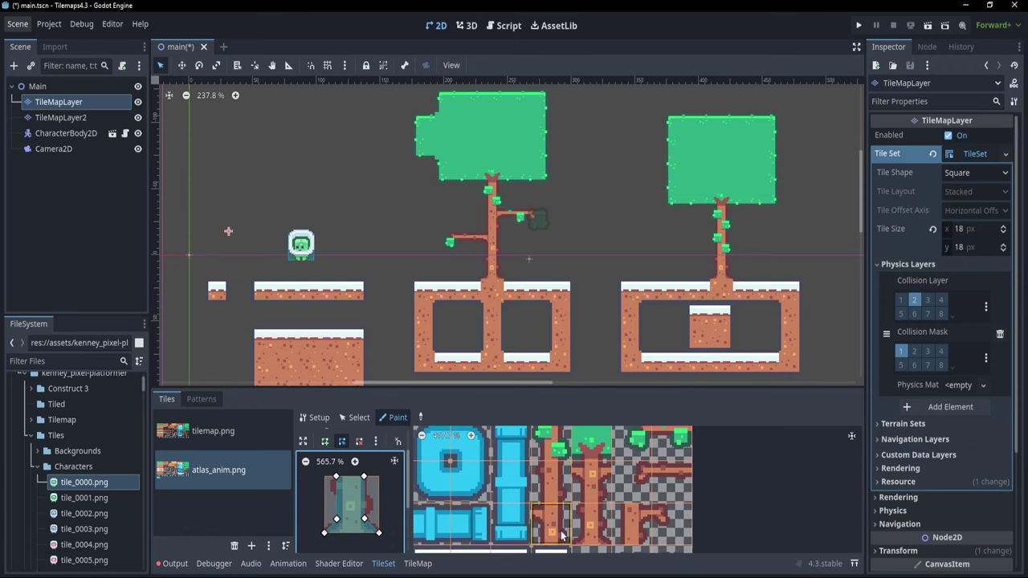
# - Paint the trunk outline onto two trunk tiles and tighten its vertices to the trunk edges
pyautogui.click(590, 524)
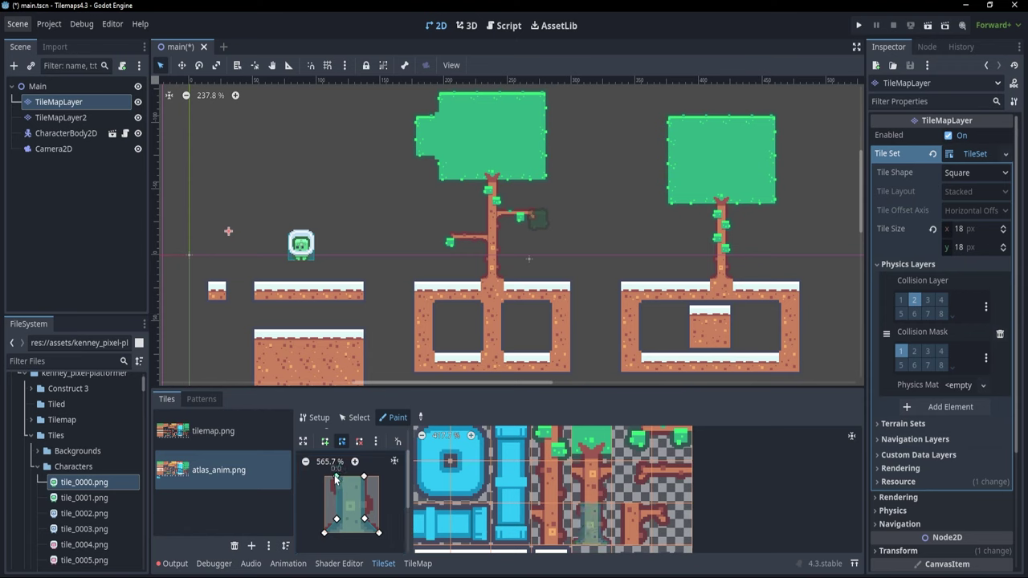
pyautogui.click(546, 528)
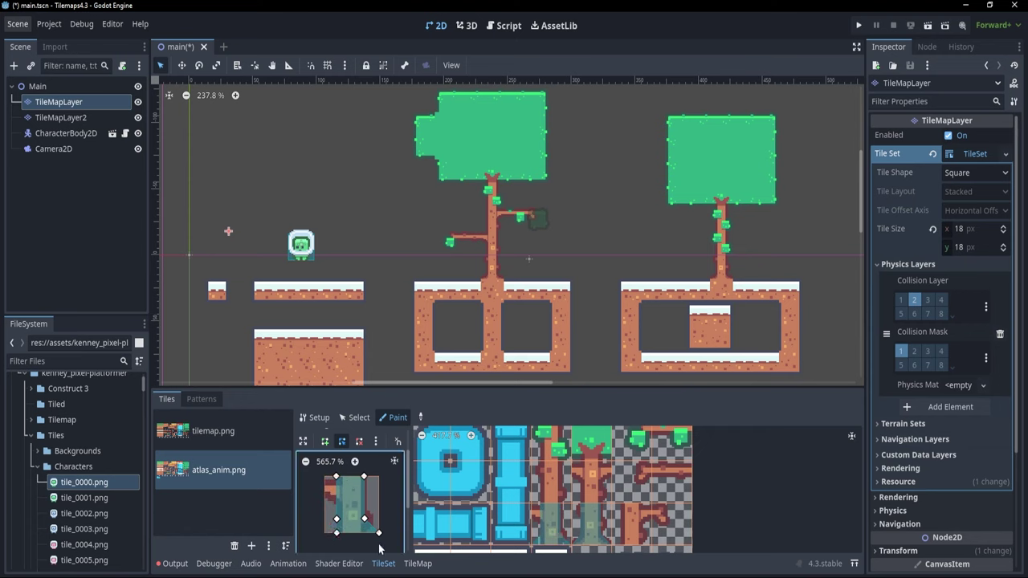
pyautogui.moveTo(378, 534); pyautogui.dragTo(336, 506)
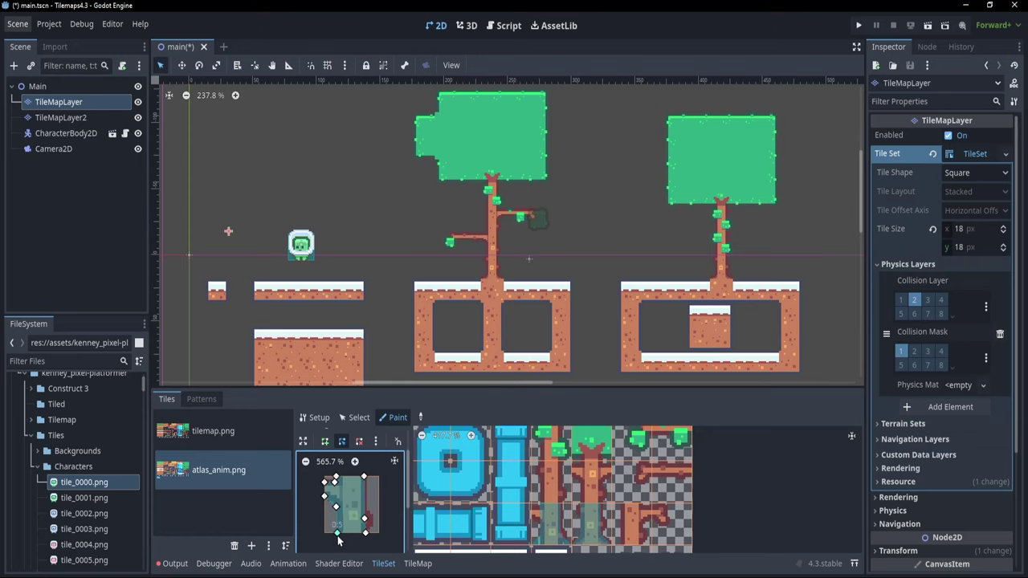
pyautogui.moveTo(365, 518); pyautogui.dragTo(365, 511)
pyautogui.hotkey('ctrl', 's')
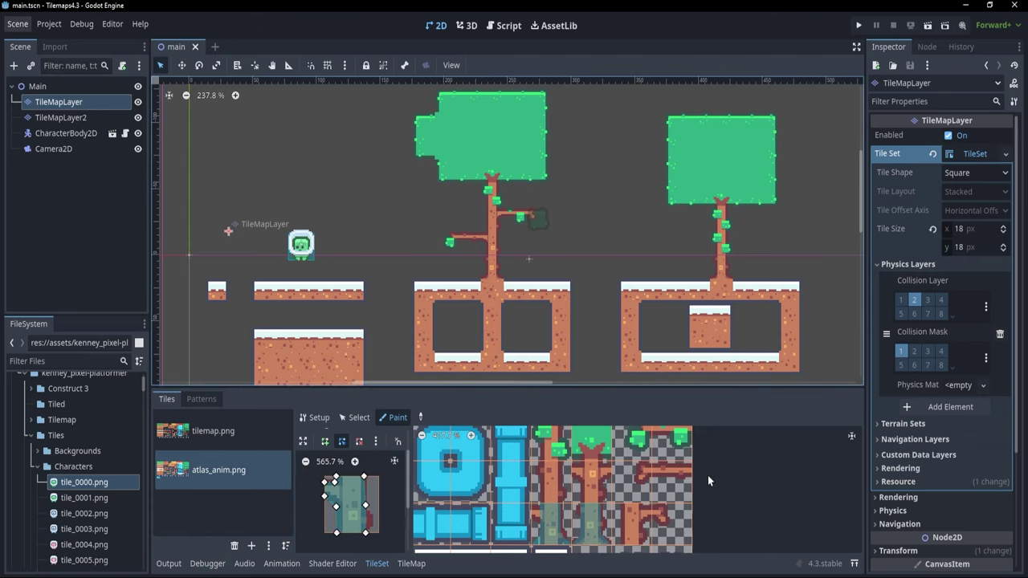
pyautogui.press('F5')
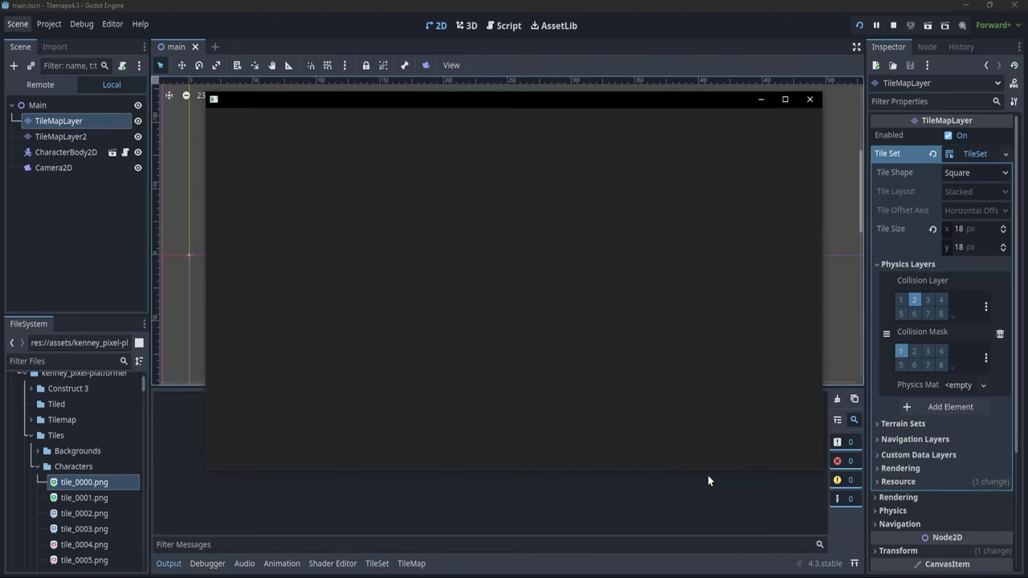
pyautogui.press('Left')
pyautogui.press('space')
pyautogui.press('Right')
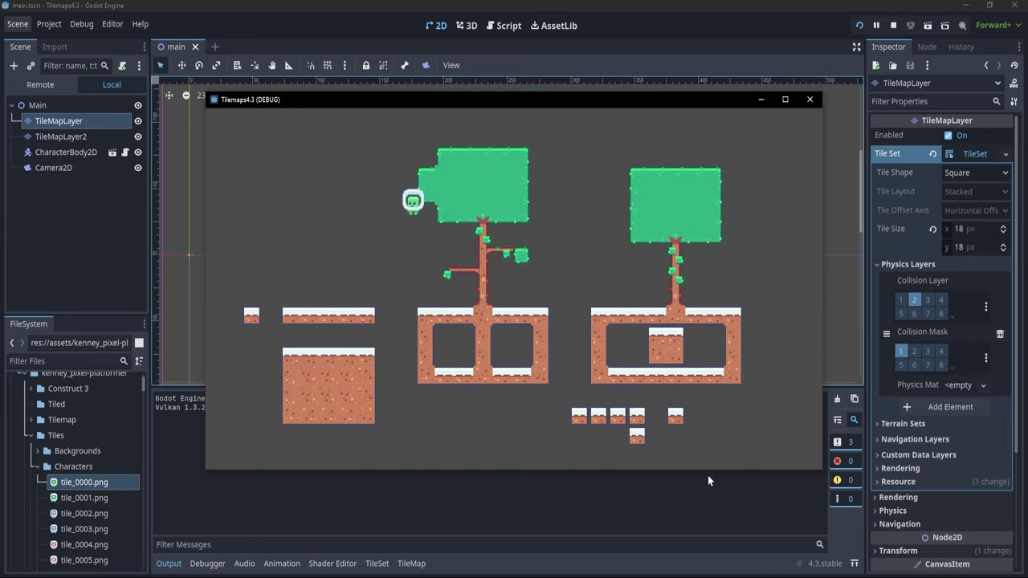
pyautogui.press('Right')
pyautogui.press('space')
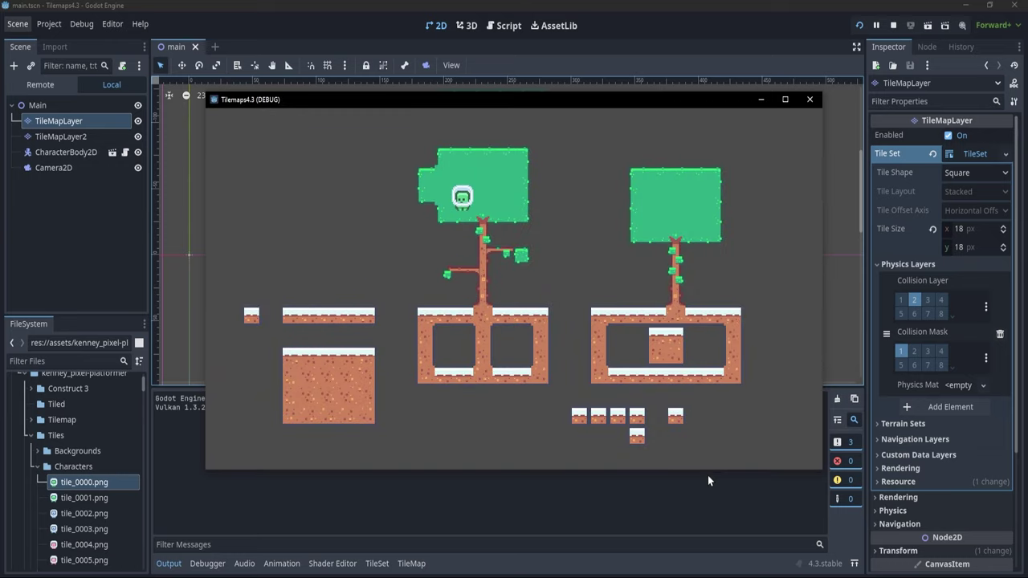
pyautogui.press('Left')
pyautogui.press('Right')
pyautogui.press('space')
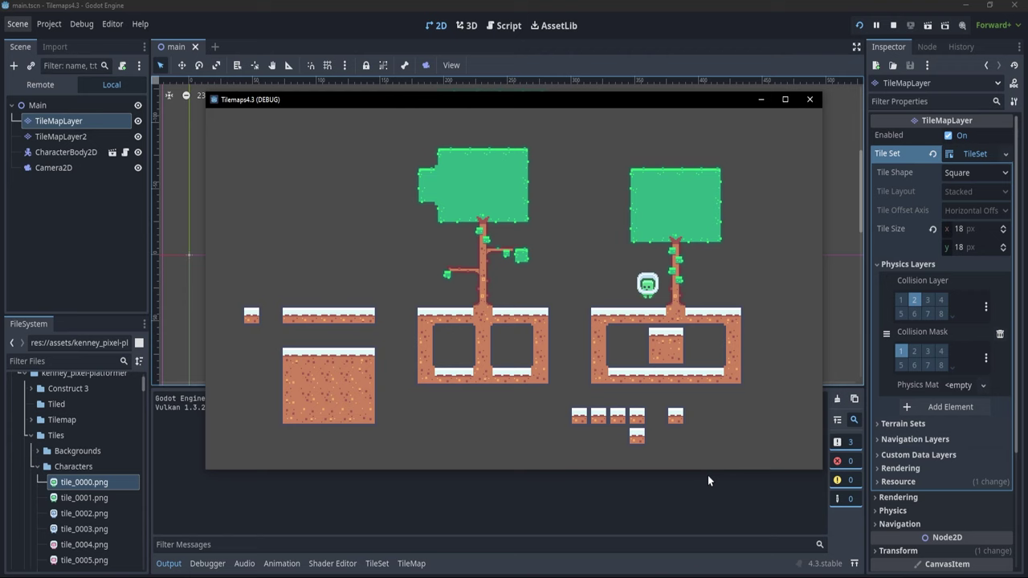
pyautogui.press('space')
pyautogui.press('Right')
pyautogui.press('Left')
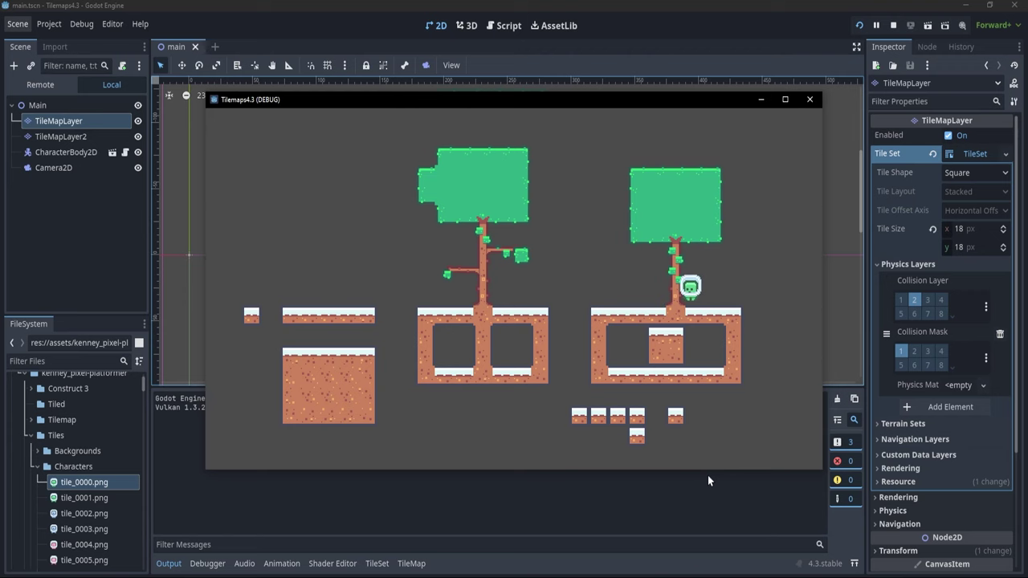
pyautogui.press('space')
pyautogui.press('space')
pyautogui.press('F8')
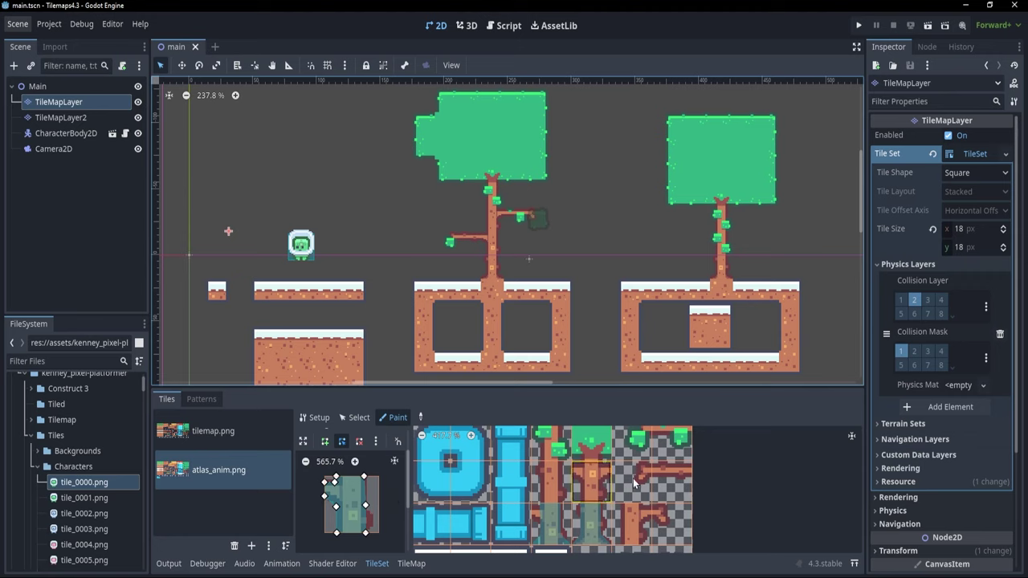
# - Expand the TileSet's Navigation Layers, Custom Data Layers, Rendering and Occlusion Layers sections
pyautogui.click(899, 440)
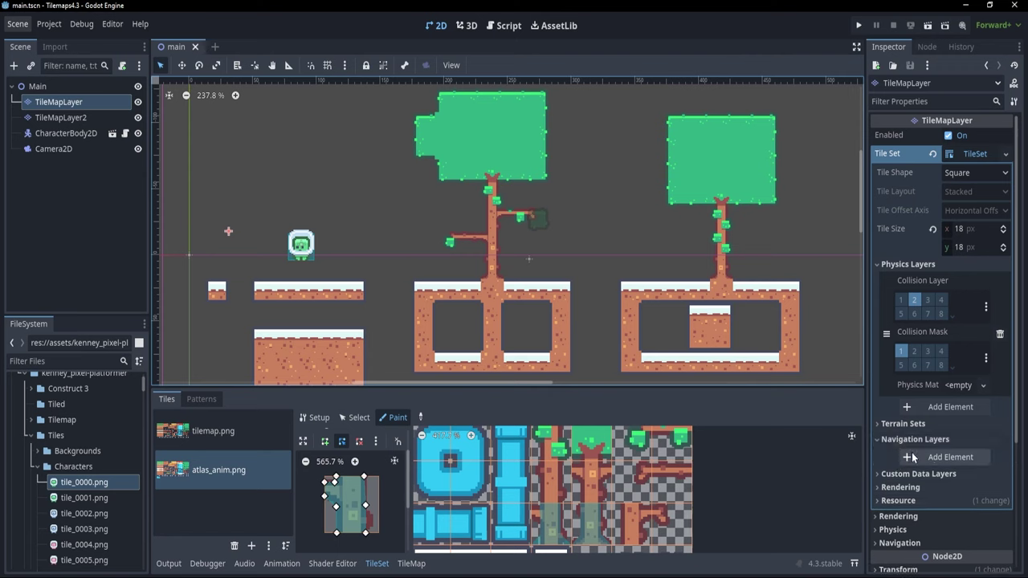
pyautogui.click(913, 473)
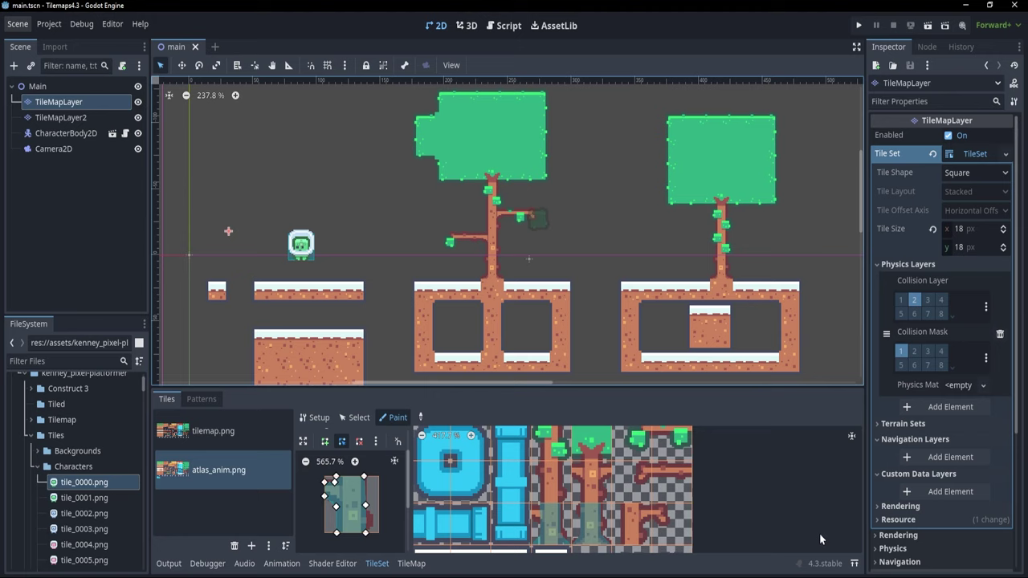
pyautogui.click(883, 509)
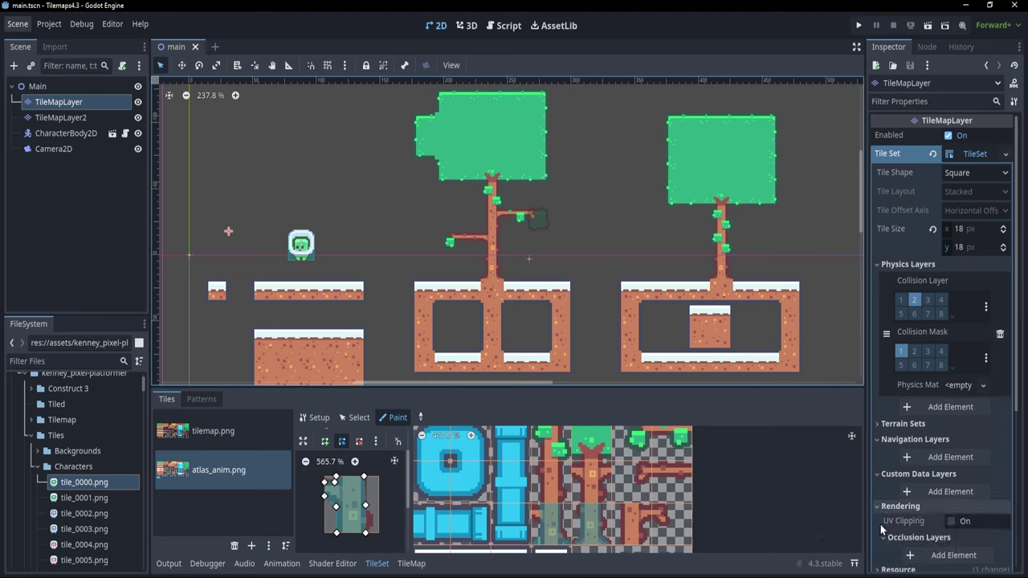
pyautogui.click(893, 539)
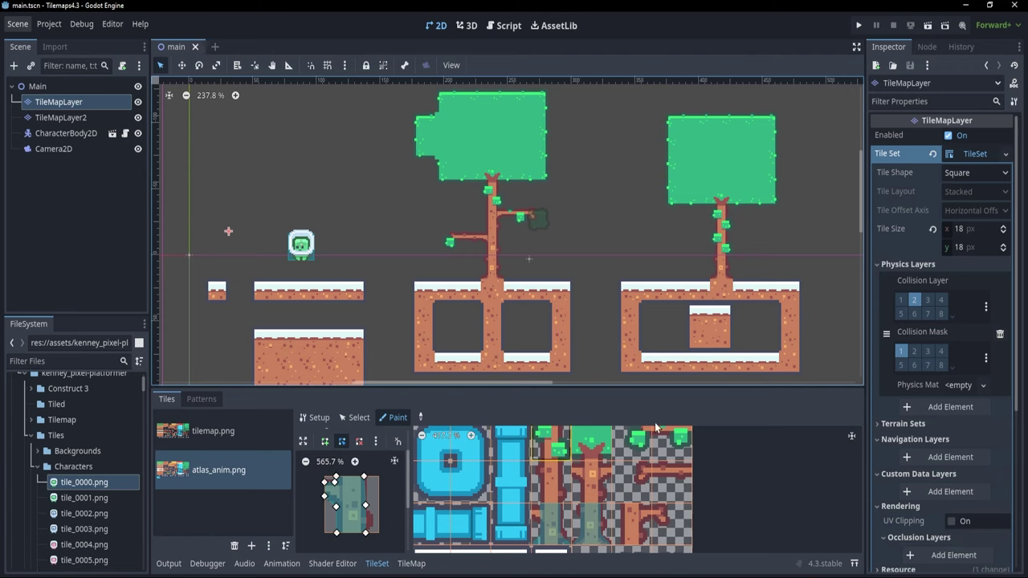
# - Add a custom data layer of type int named SomeVal
pyautogui.click(933, 493)
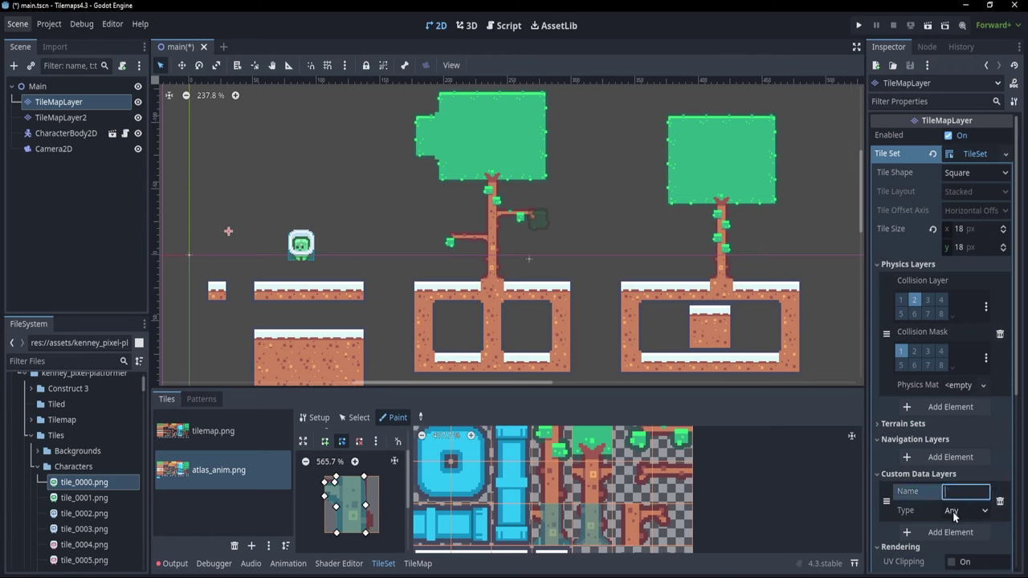
pyautogui.click(957, 512)
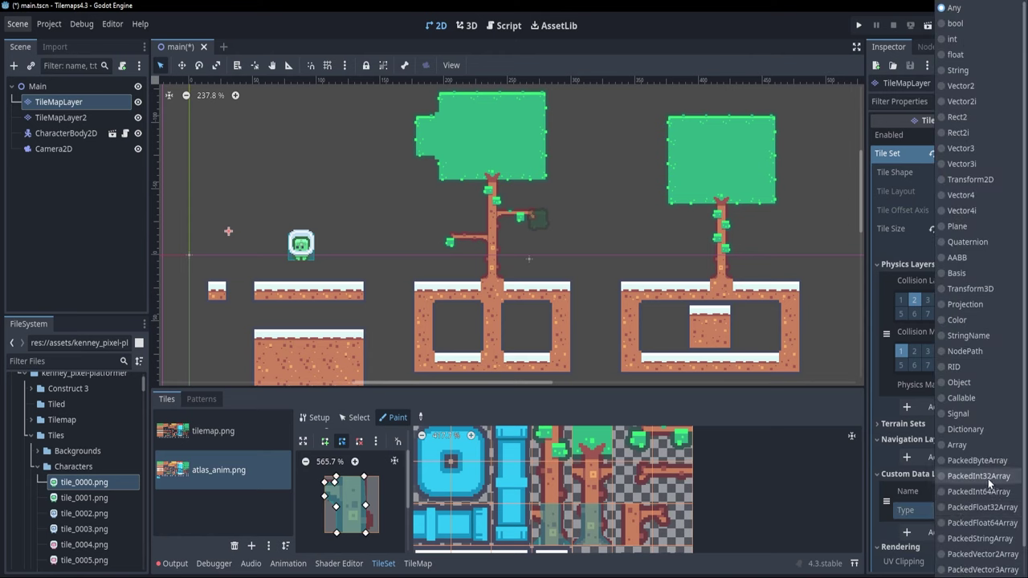
pyautogui.click(921, 523)
pyautogui.click(970, 511)
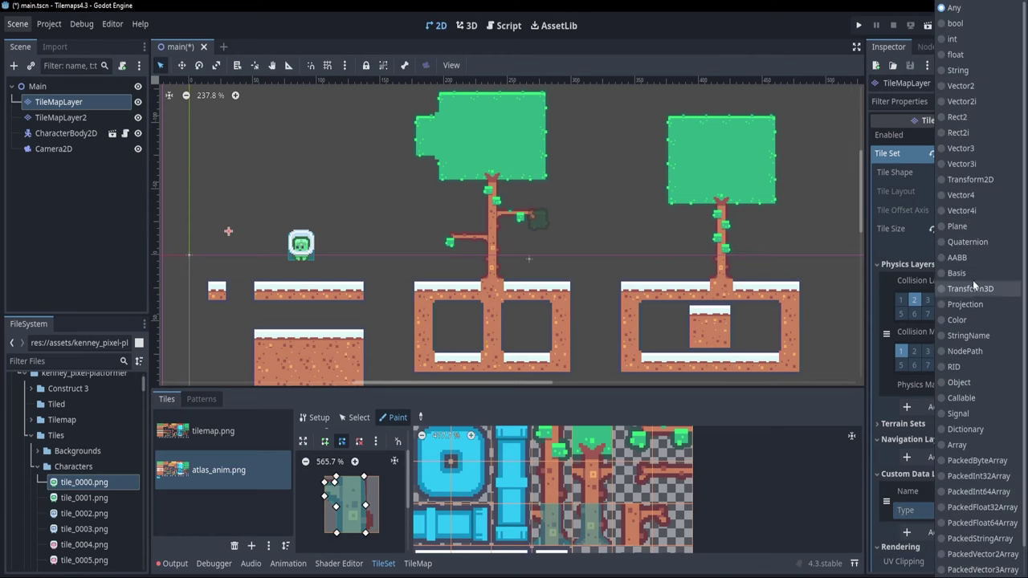
pyautogui.click(953, 38)
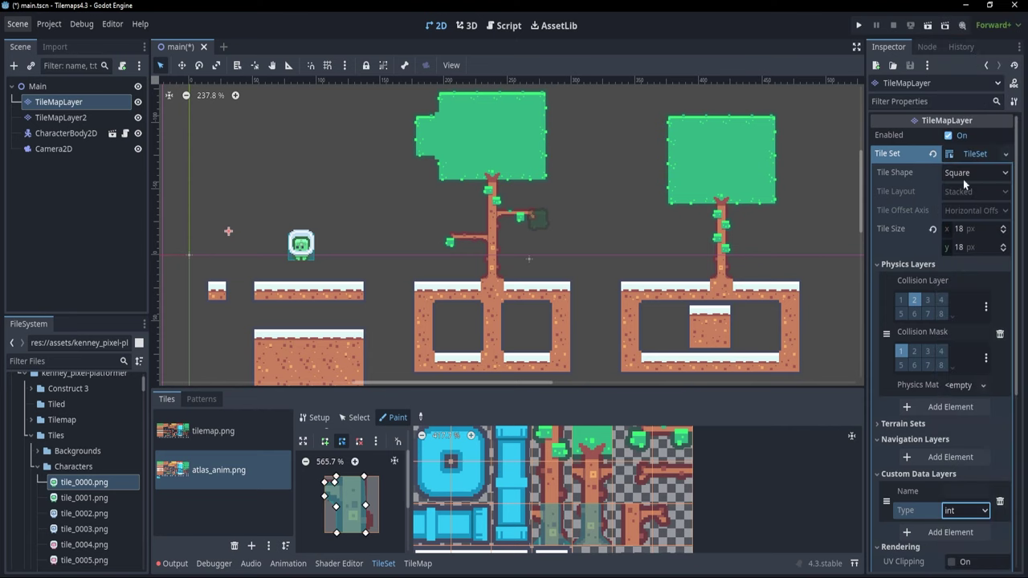
pyautogui.click(957, 490)
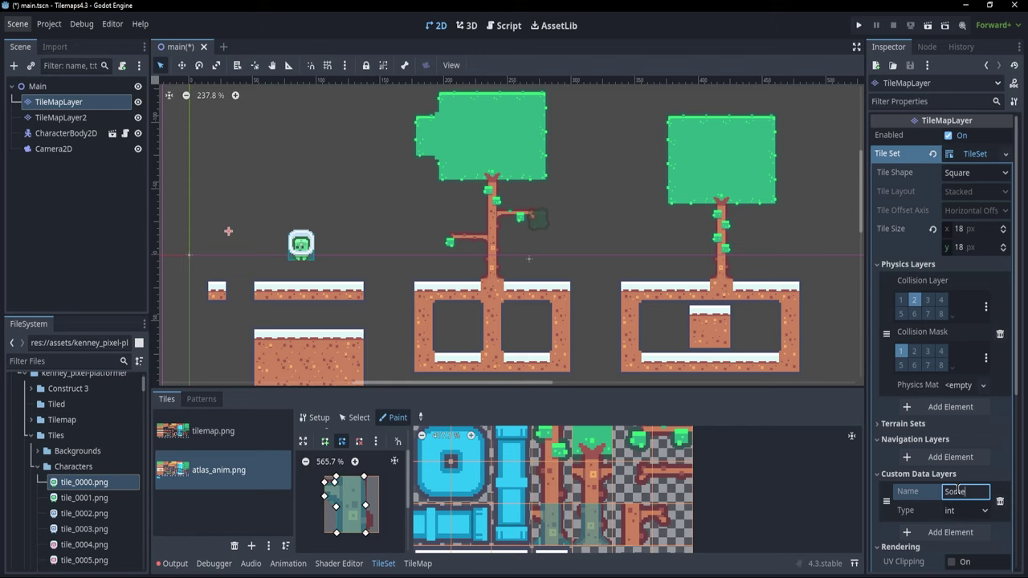
# - Paint the SomeVal value 15 onto an atlas_anim.png tile
pyautogui.click(394, 416)
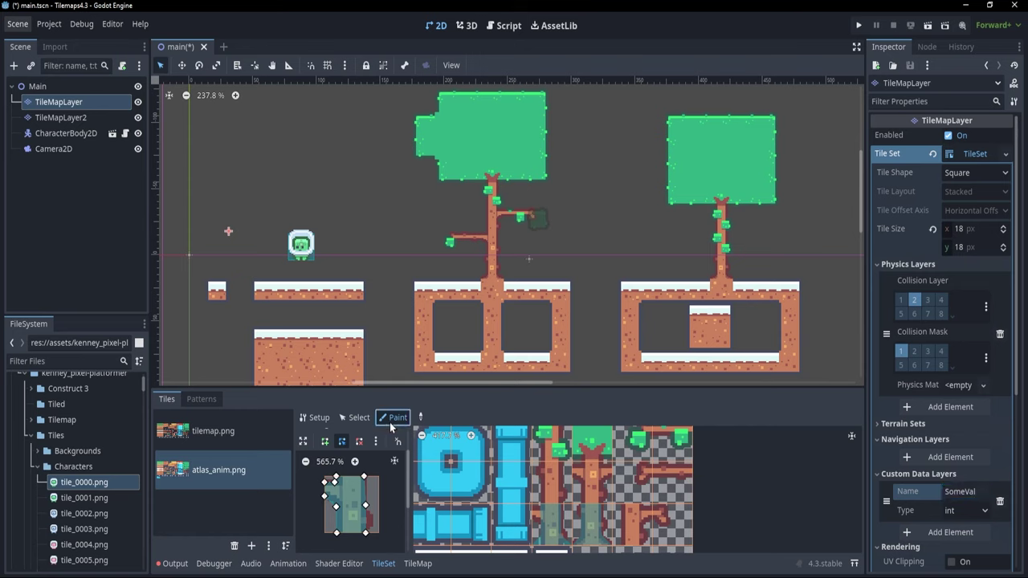
pyautogui.click(399, 455)
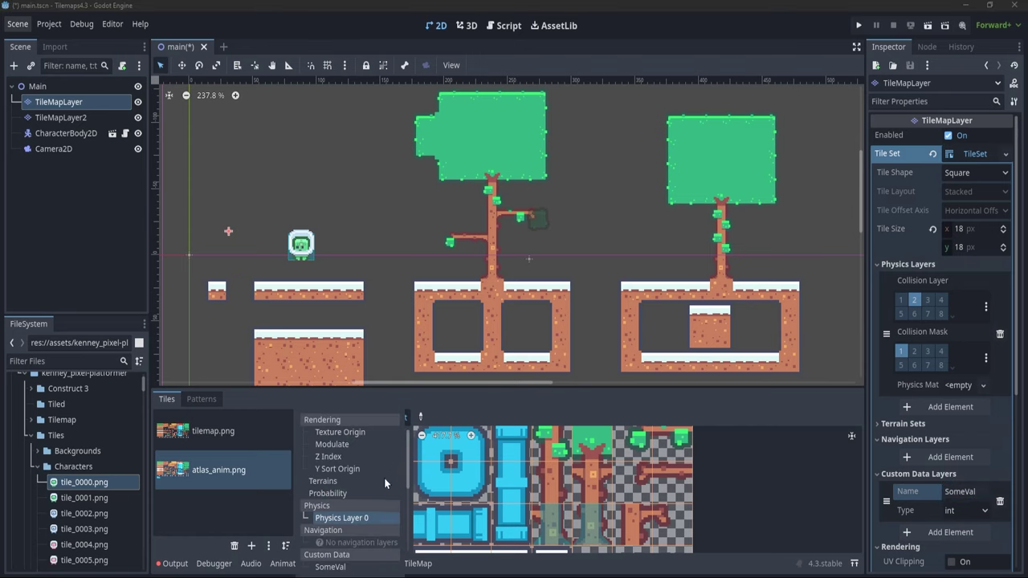
pyautogui.click(349, 564)
pyautogui.click(384, 488)
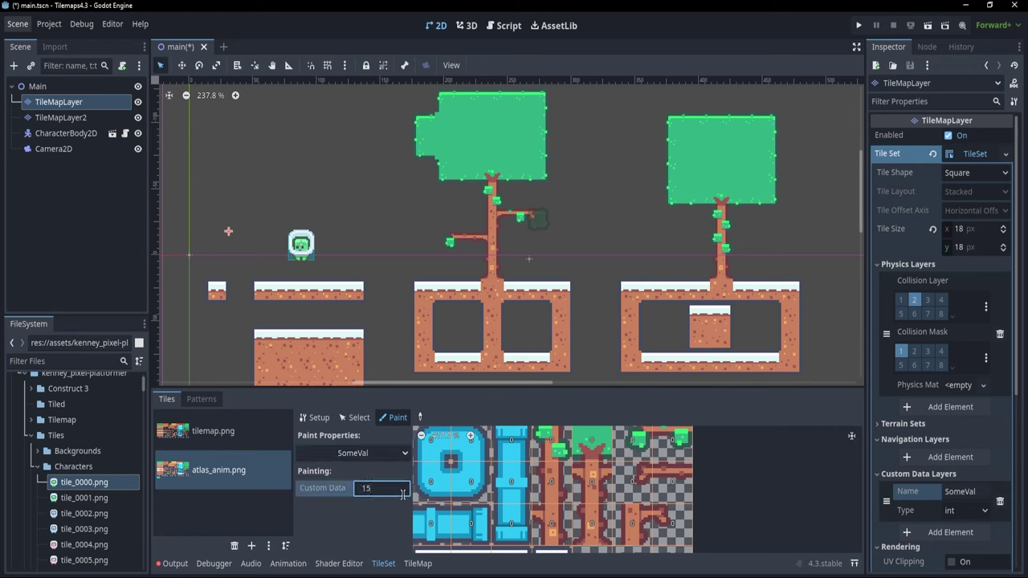
pyautogui.write('15')
pyautogui.scroll(-4, 643, 513)
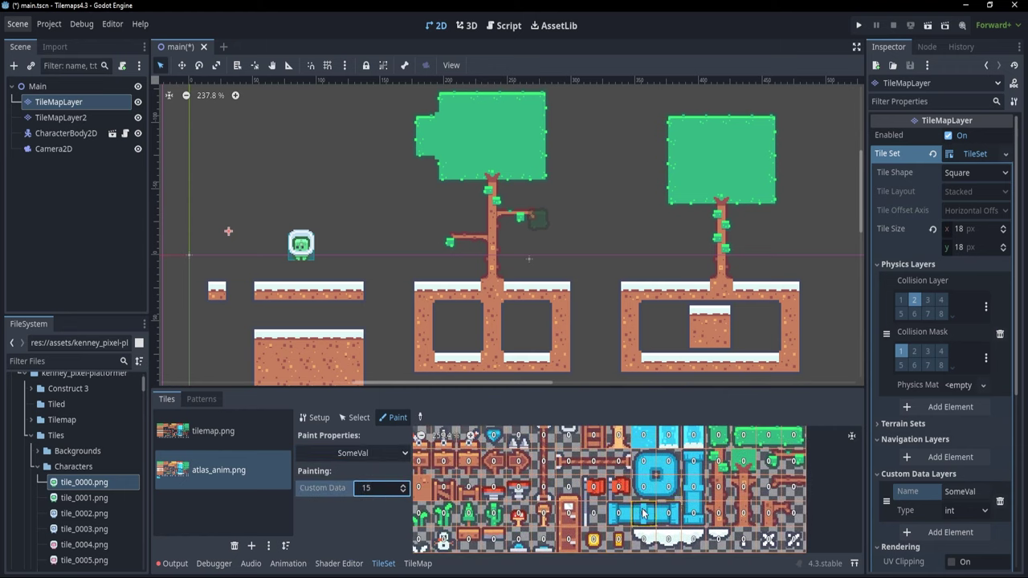
pyautogui.scroll(4, 643, 512)
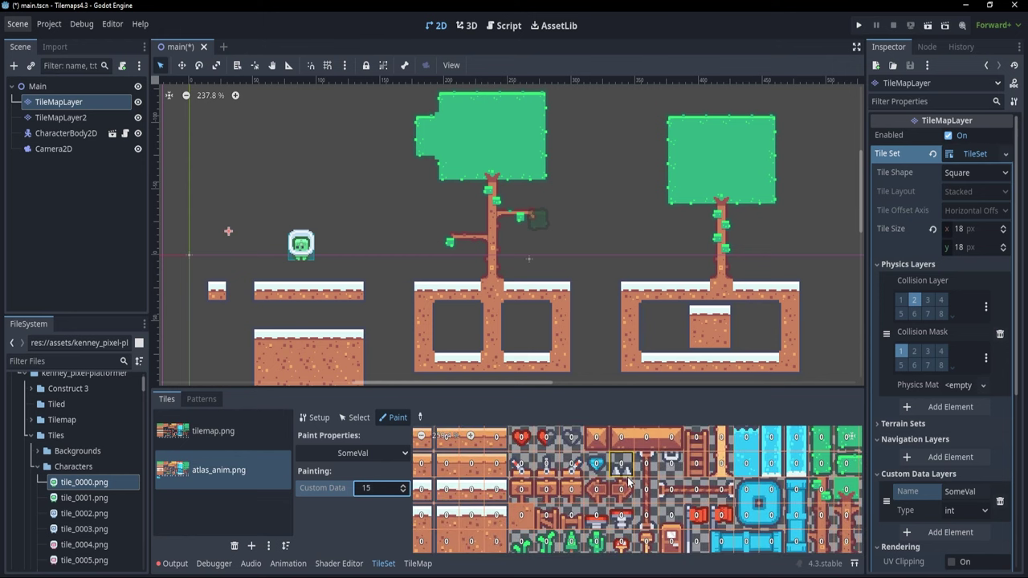
pyautogui.scroll(3, 628, 480)
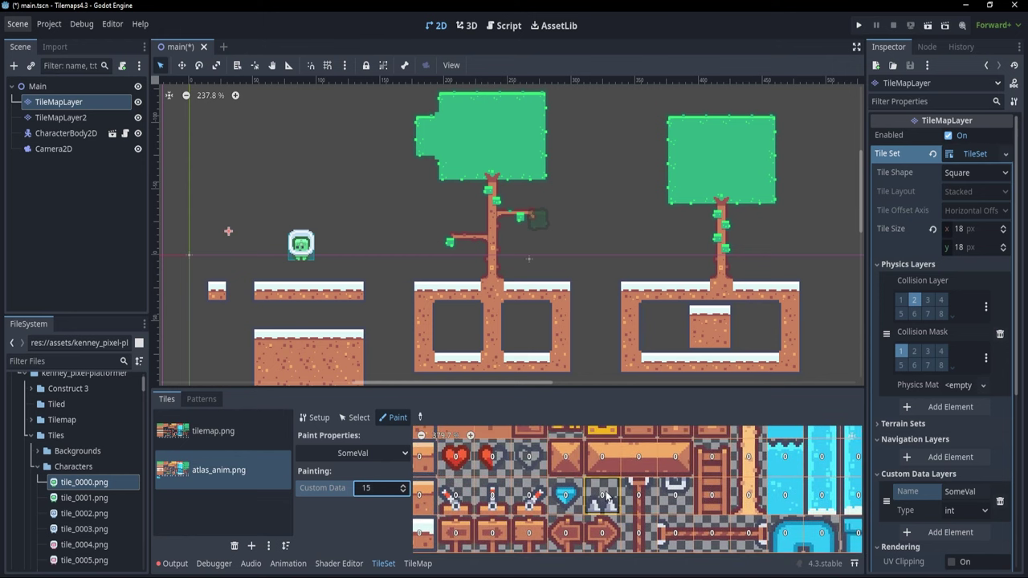
pyautogui.click(602, 507)
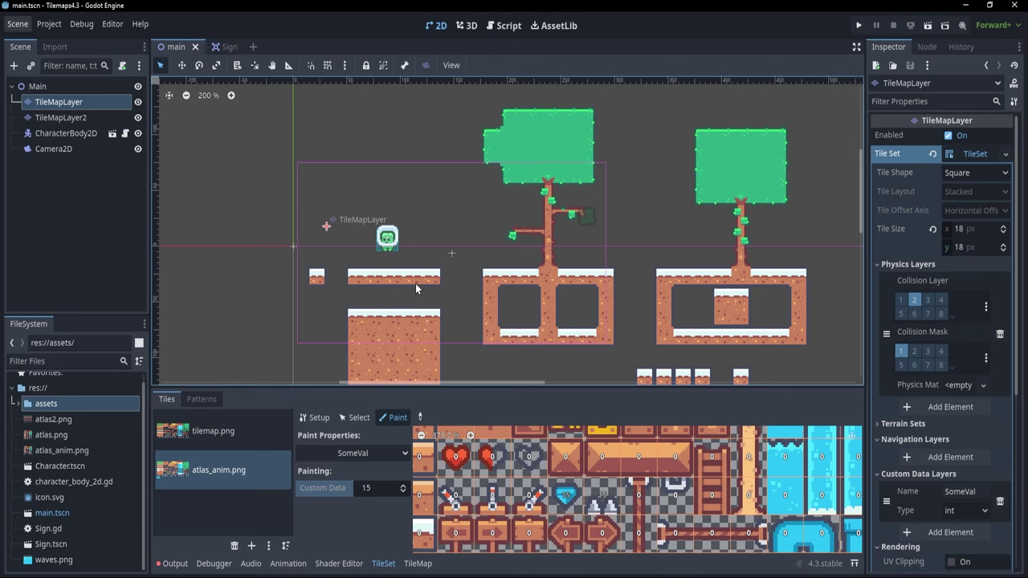
# - Add a Scene Collection source holding Sign.tscn as scene tile ID 1
pyautogui.click(251, 546)
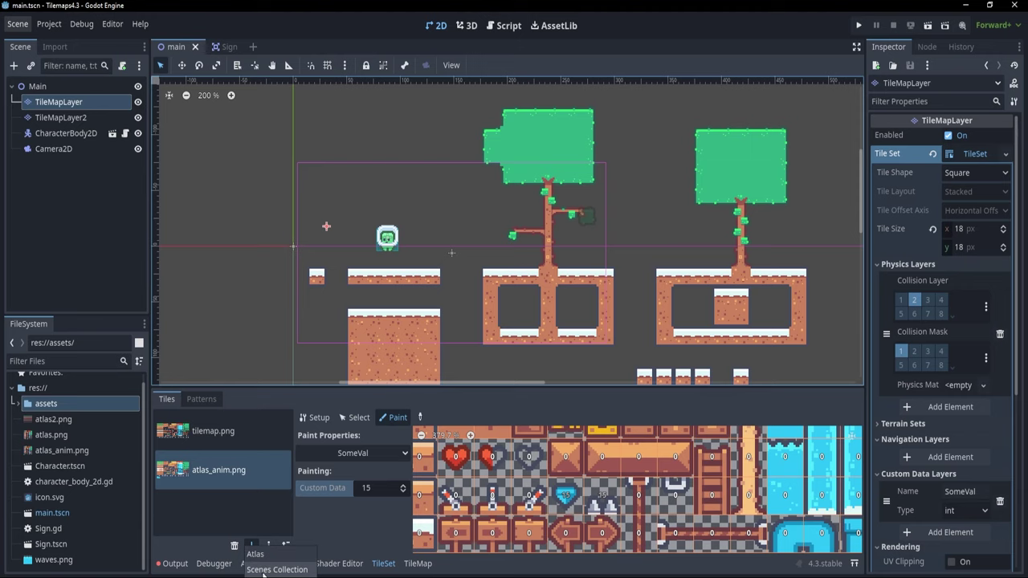
pyautogui.click(273, 570)
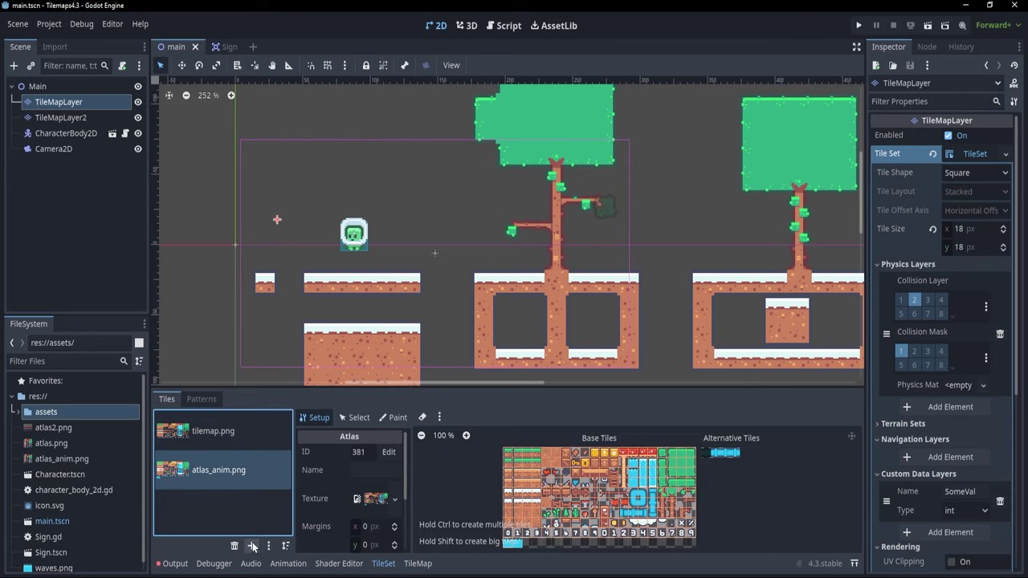
pyautogui.click(251, 545)
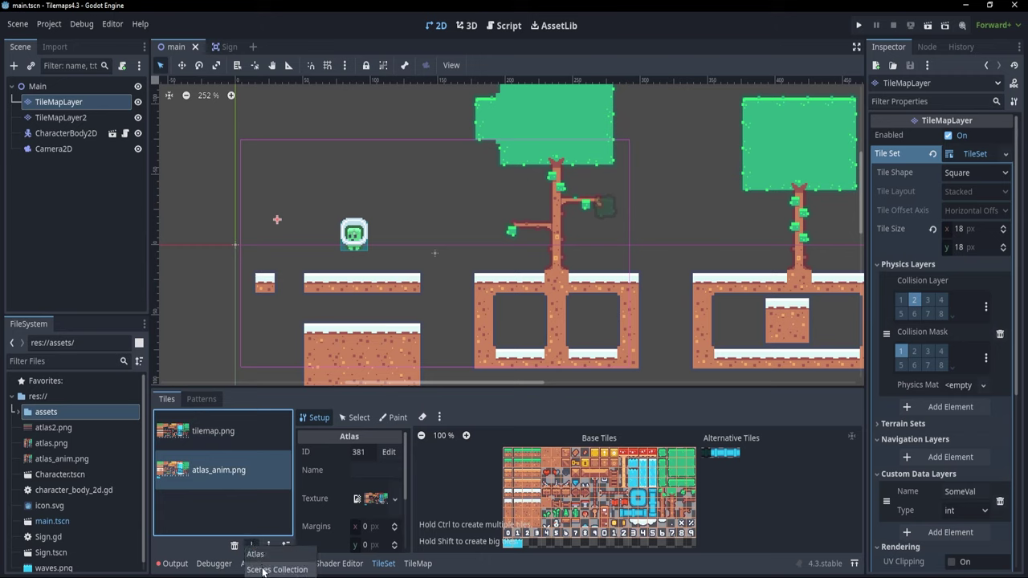
pyautogui.click(277, 565)
pyautogui.click(172, 210)
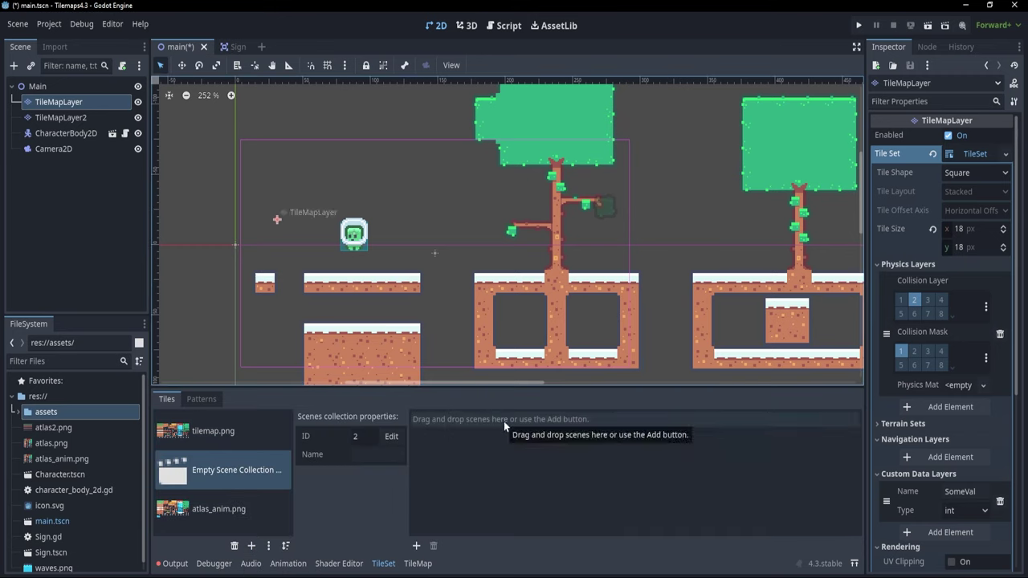
pyautogui.click(47, 554)
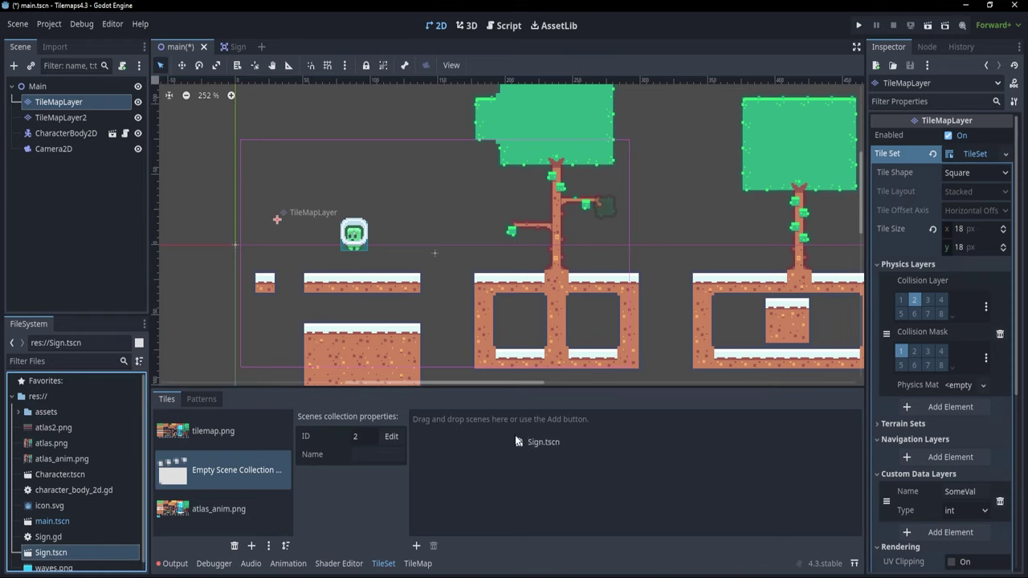
pyautogui.moveTo(516, 438); pyautogui.dragTo(518, 417)
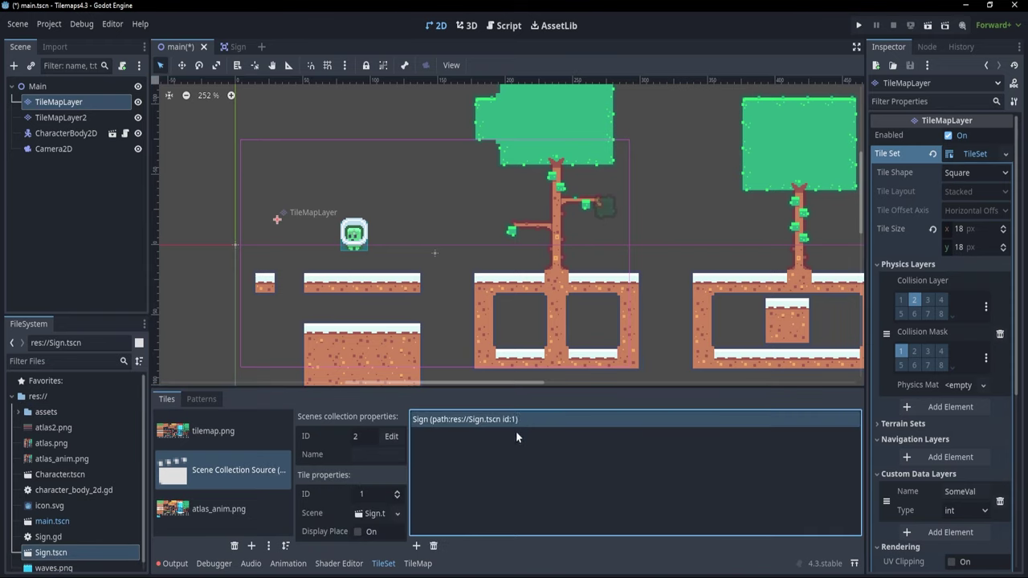
# - Save the scene and reselect the TileMapLayer node
pyautogui.hotkey('ctrl', 's')
pyautogui.click(369, 315)
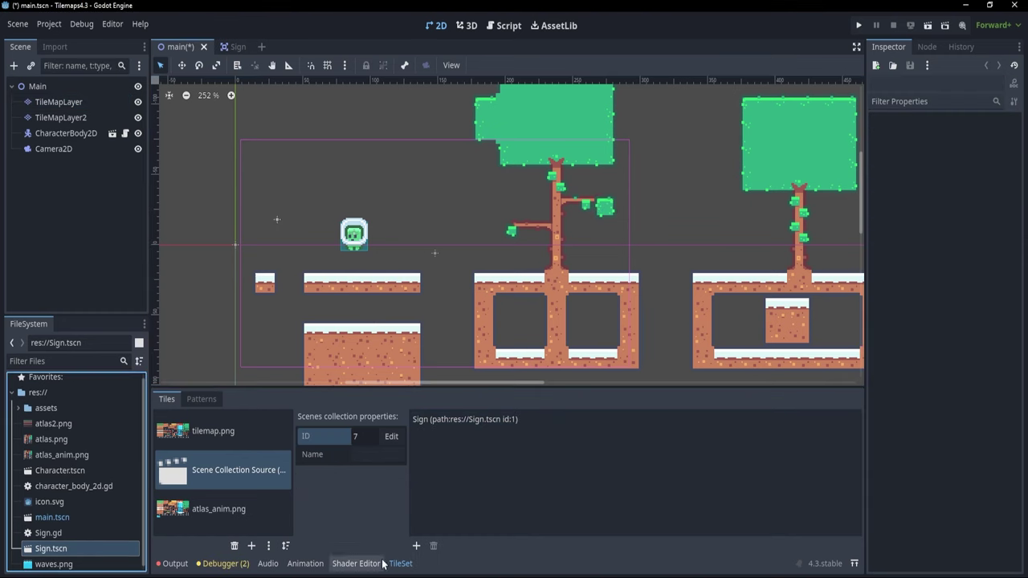
pyautogui.click(59, 102)
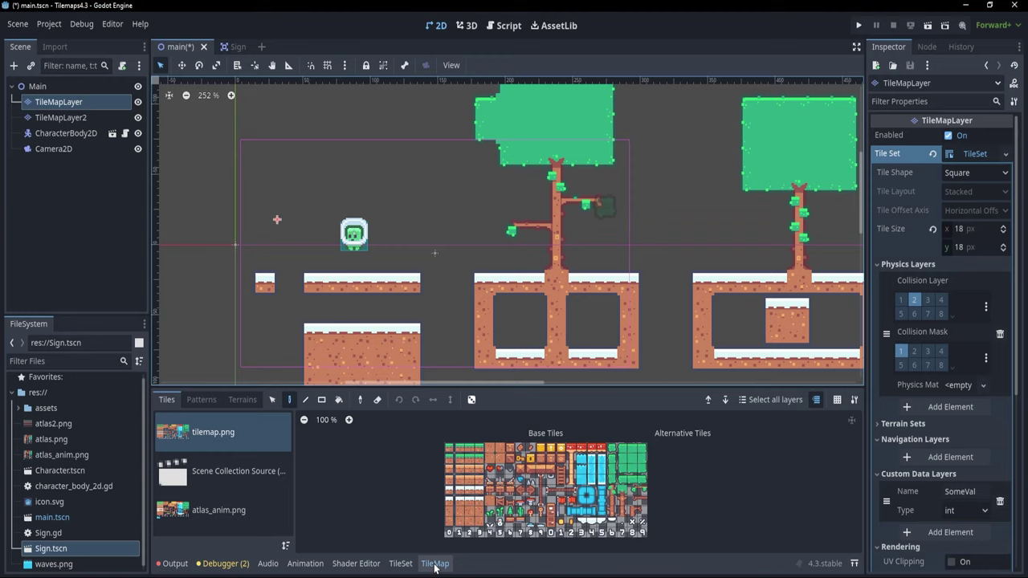
# - Paint three Sign scene tiles from the Scene Collection onto the platforms near the character
pyautogui.click(435, 563)
pyautogui.click(400, 563)
pyautogui.click(418, 563)
pyautogui.click(229, 471)
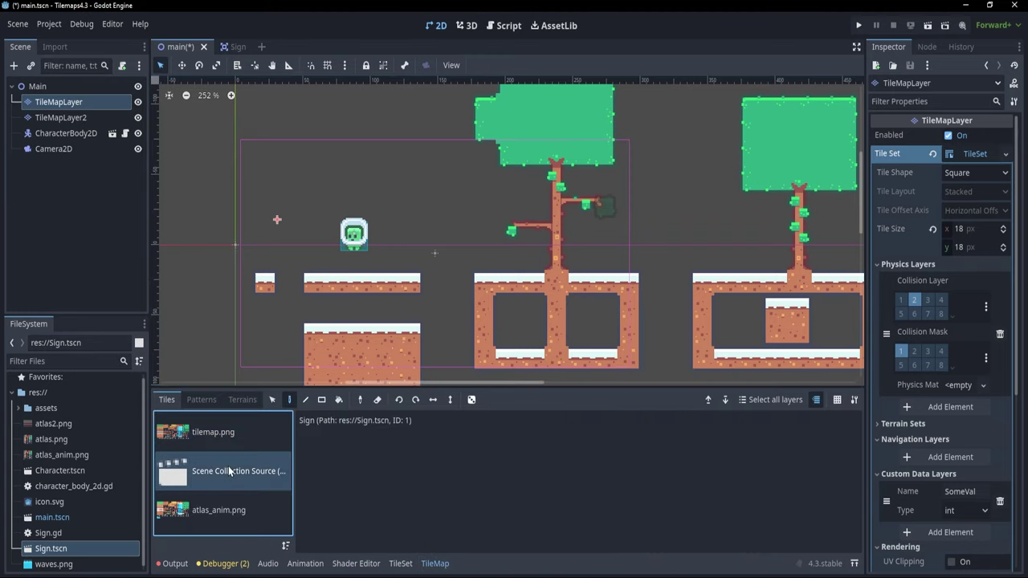
pyautogui.click(330, 425)
pyautogui.click(411, 257)
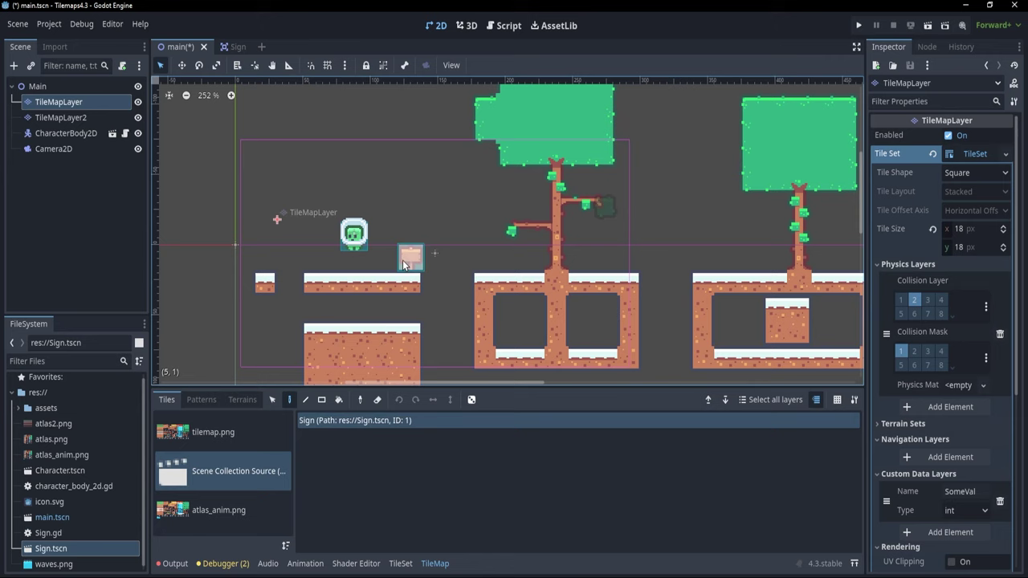
pyautogui.click(313, 257)
pyautogui.click(483, 257)
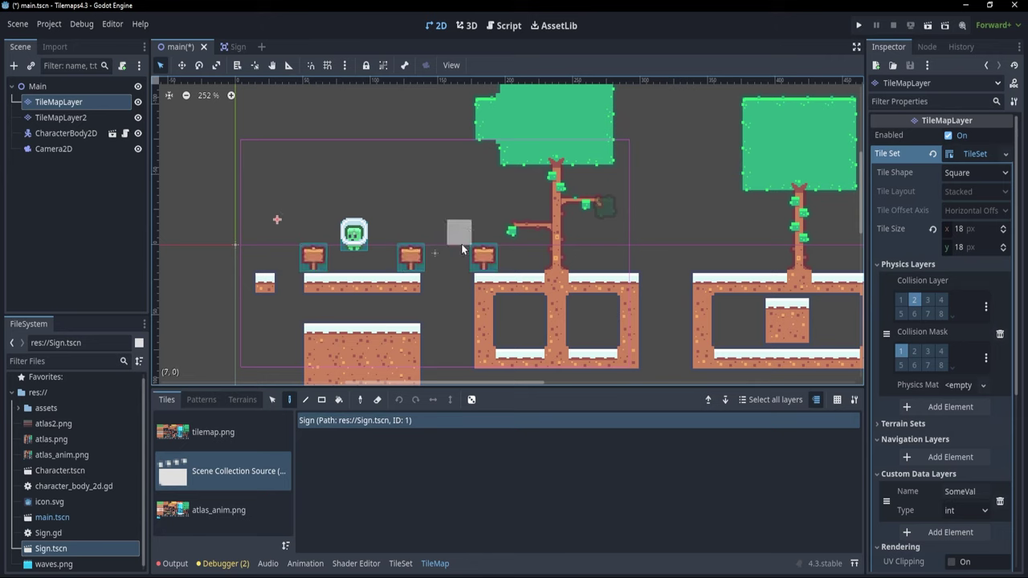
# - Save and run the game, walking and jumping the character left to the first sign
pyautogui.hotkey('ctrl', 's')
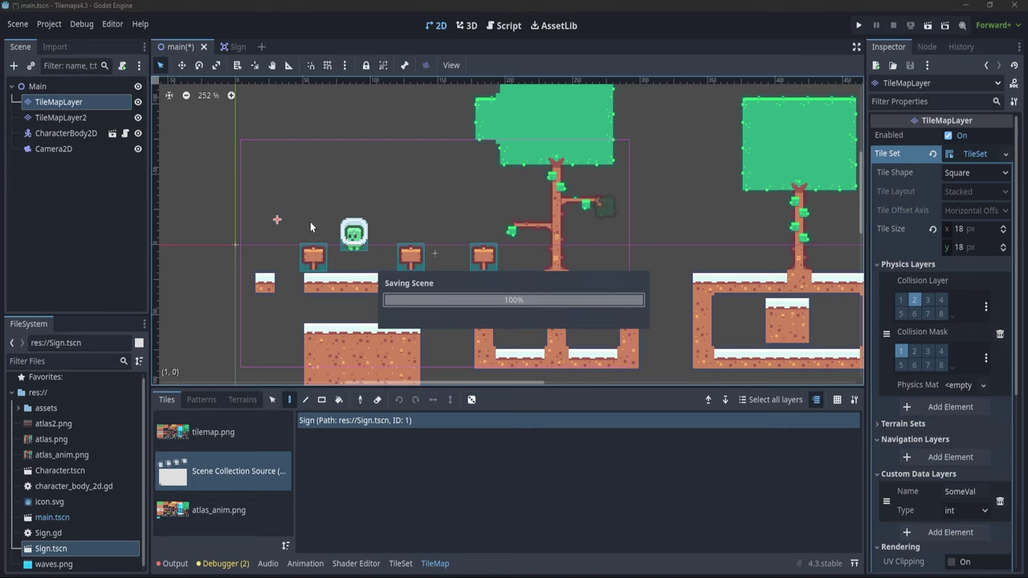
pyautogui.press('F5')
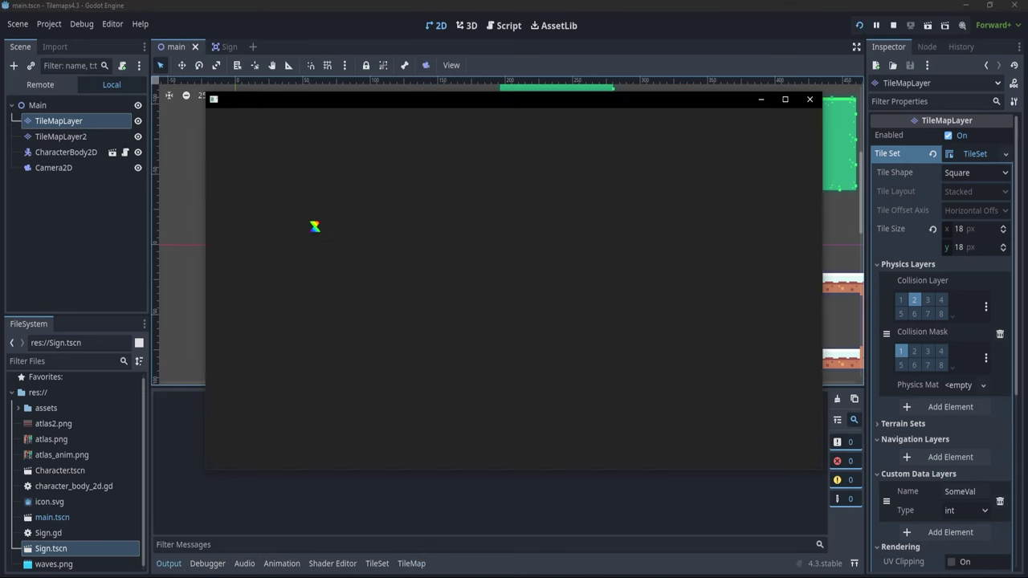
pyautogui.press('Left')
pyautogui.press('Right')
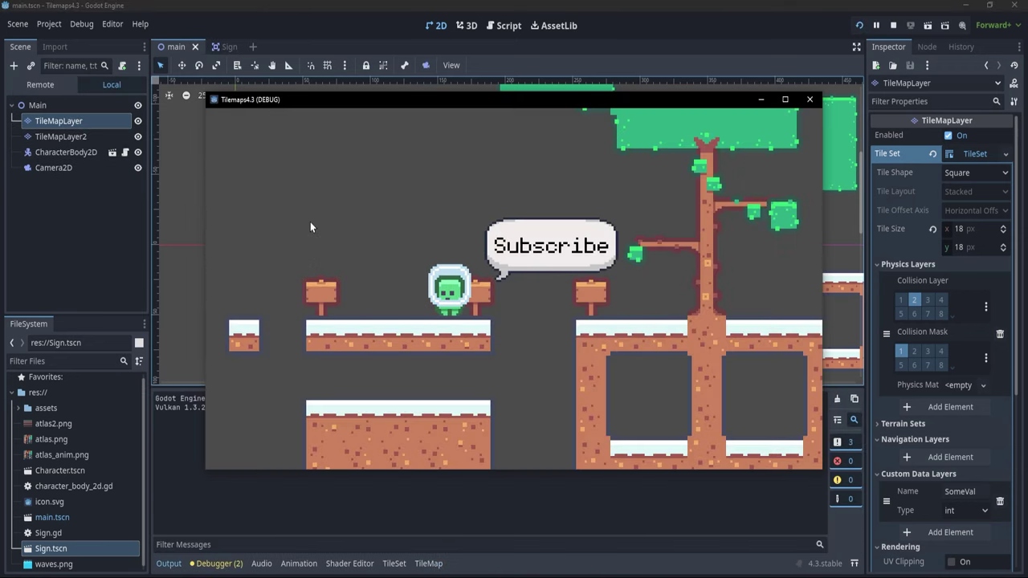
pyautogui.press('space')
pyautogui.press('Left')
pyautogui.press('space')
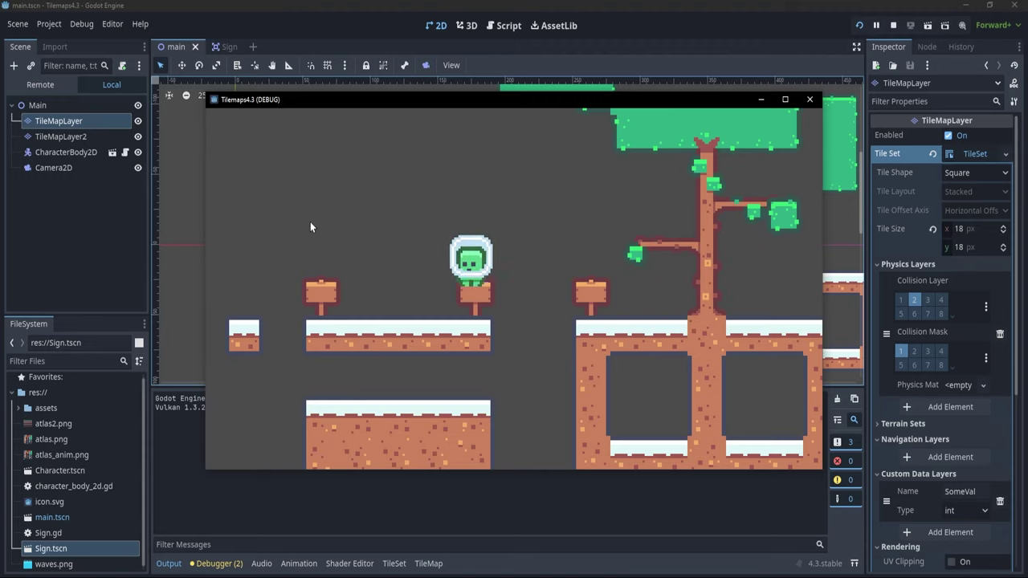
# - Jump the character to the right sign and tree top, checking each Subscribe bubble
pyautogui.press('Right')
pyautogui.press('space')
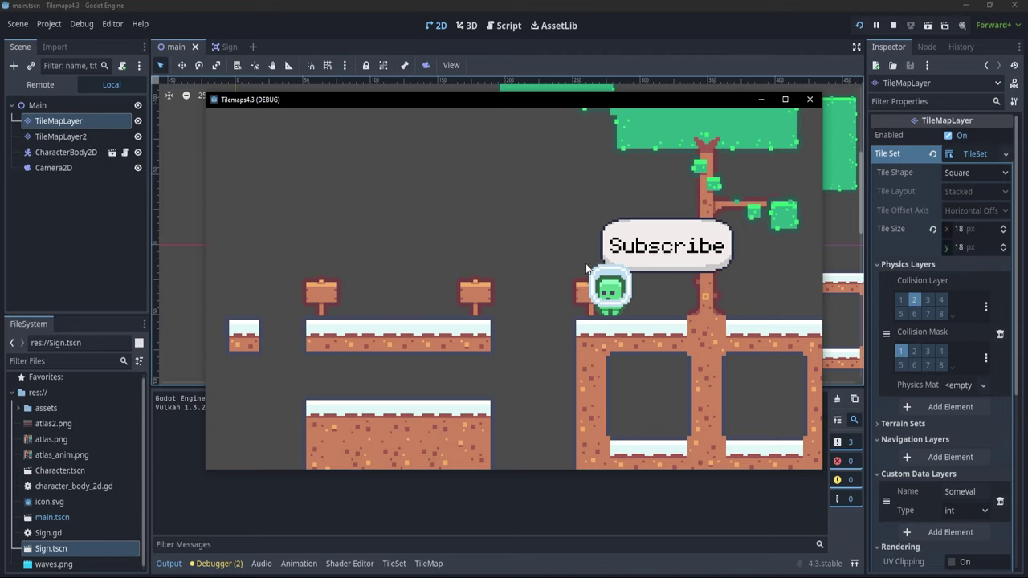
pyautogui.press('space')
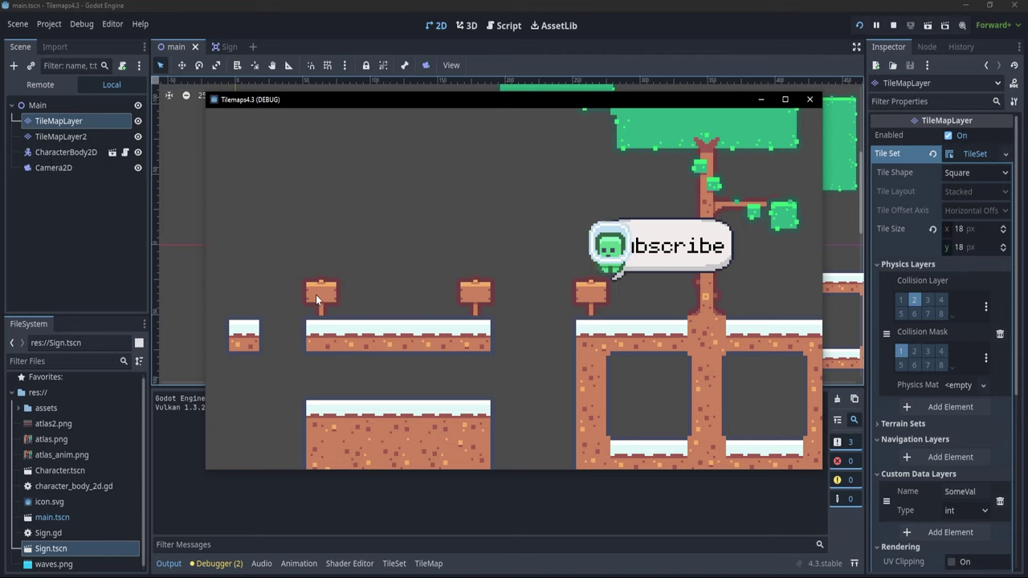
pyautogui.press('Left')
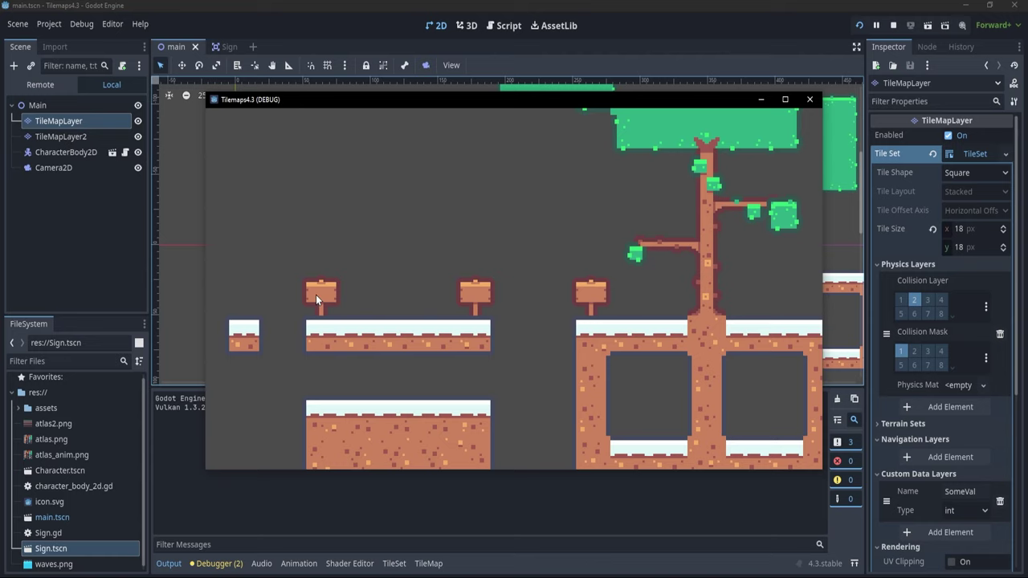
pyautogui.press('space')
pyautogui.press('Right')
pyautogui.press('Left')
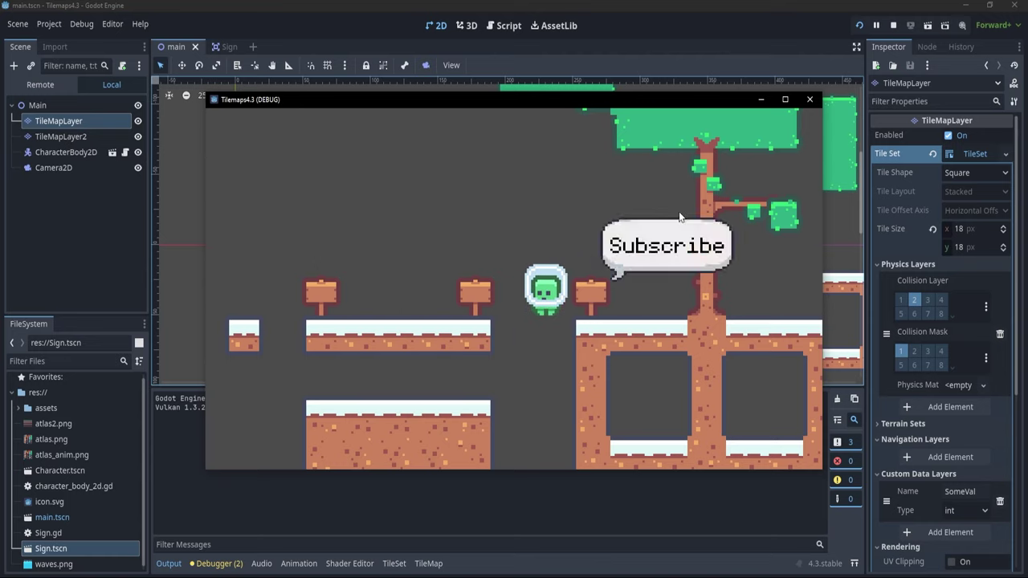